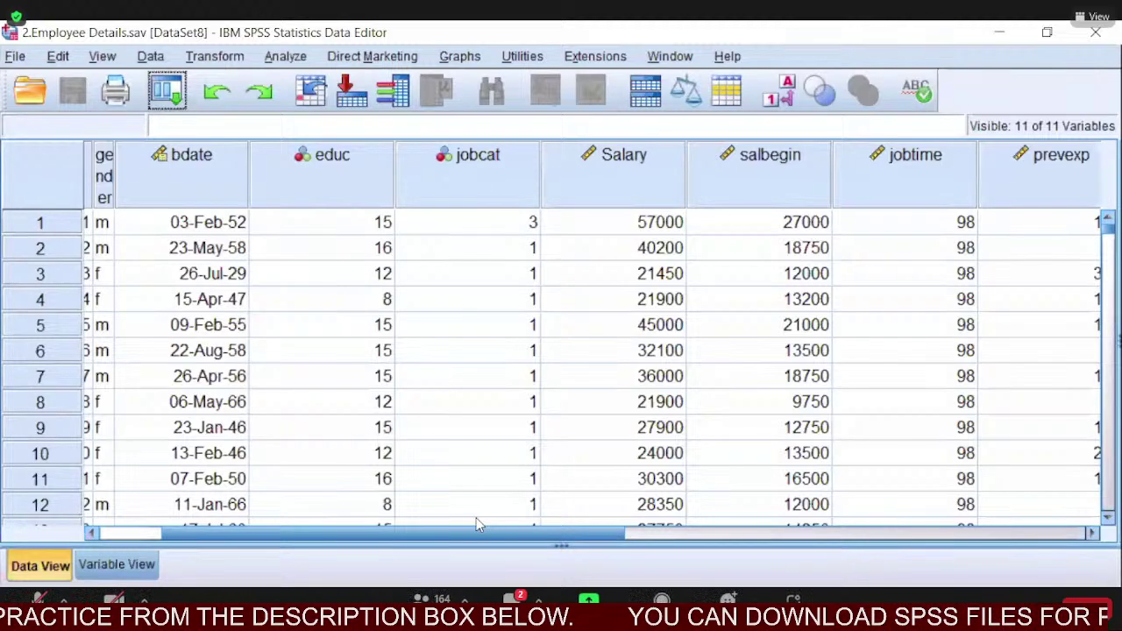
Run a Paired-Samples T Test on the employee data with salbegin as Variable1 and Salary as Variable2.
scroll(478, 524, "left", 1)
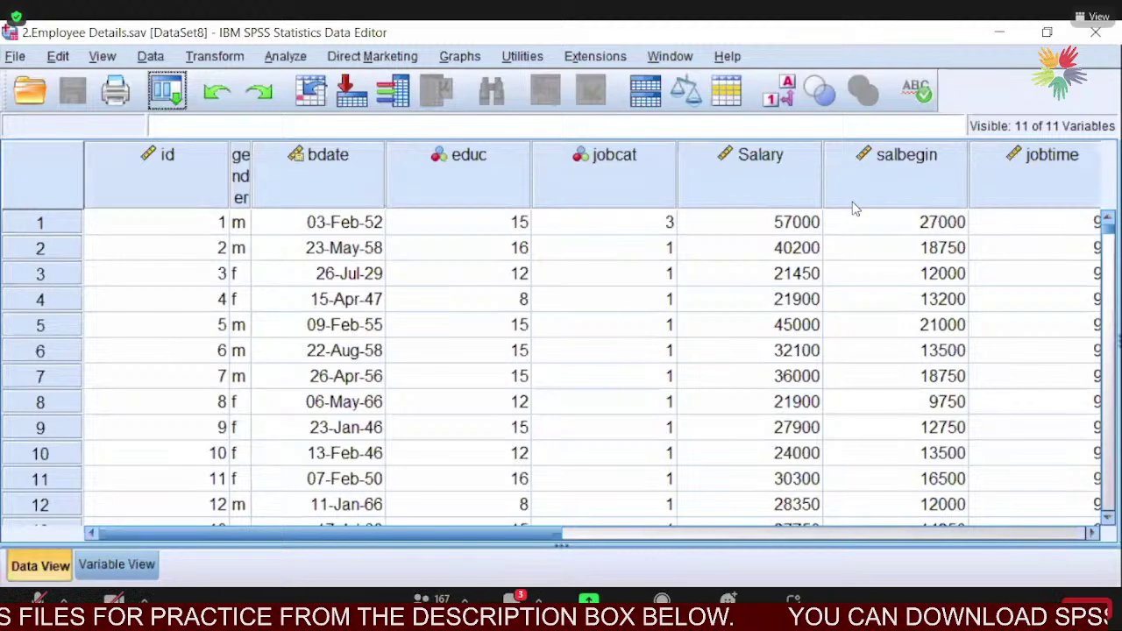
mouse_move(855, 207)
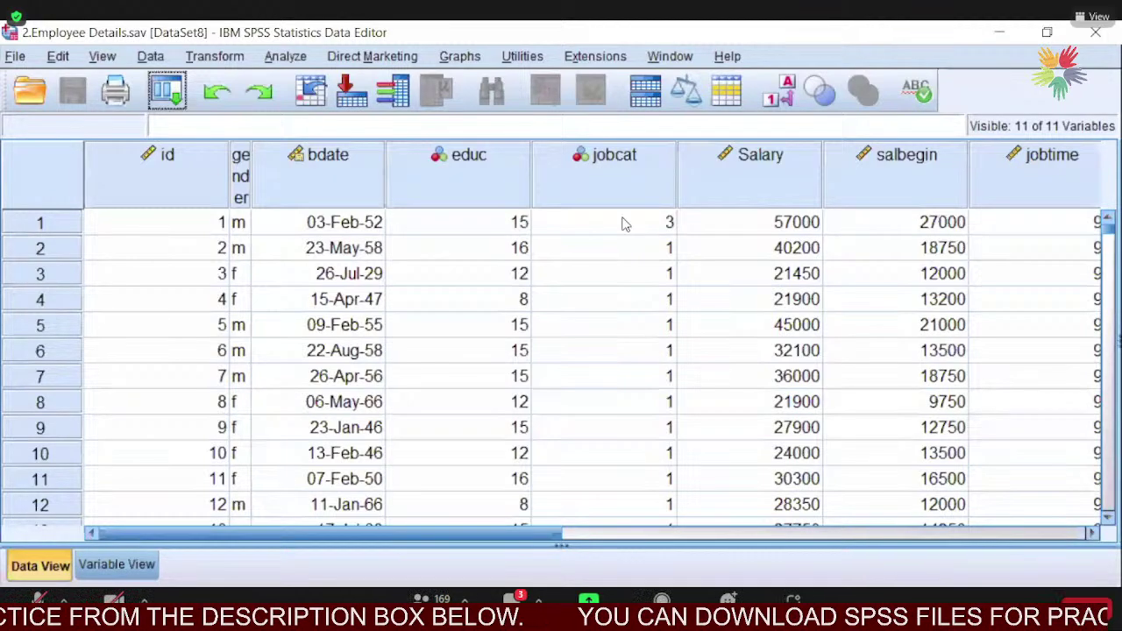
left_click(289, 65)
mouse_move(389, 111)
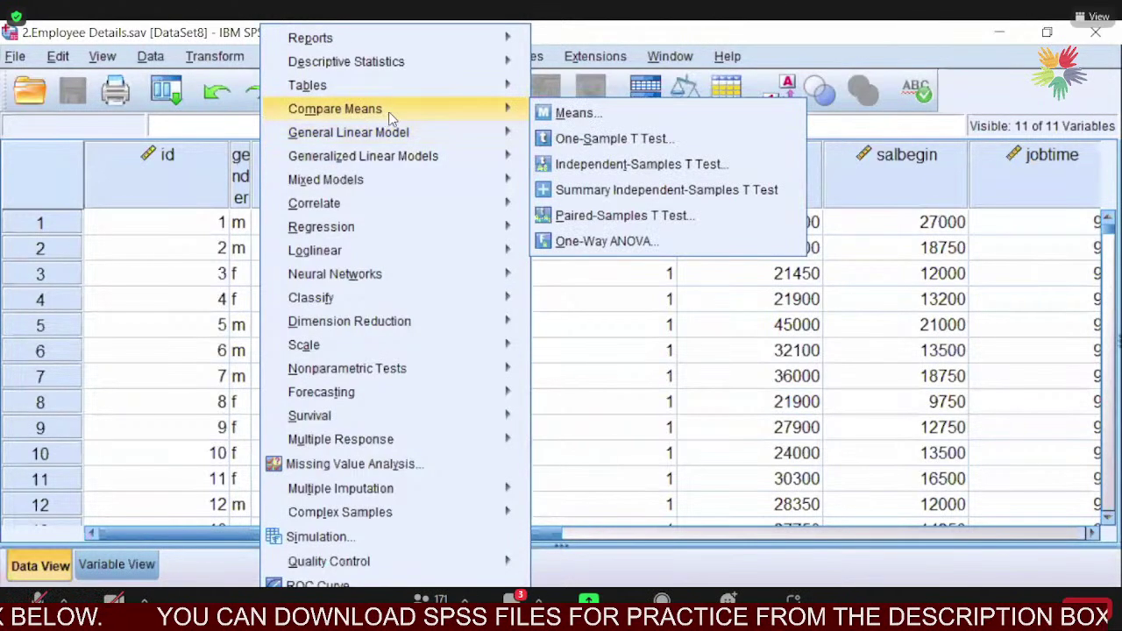
left_click(602, 218)
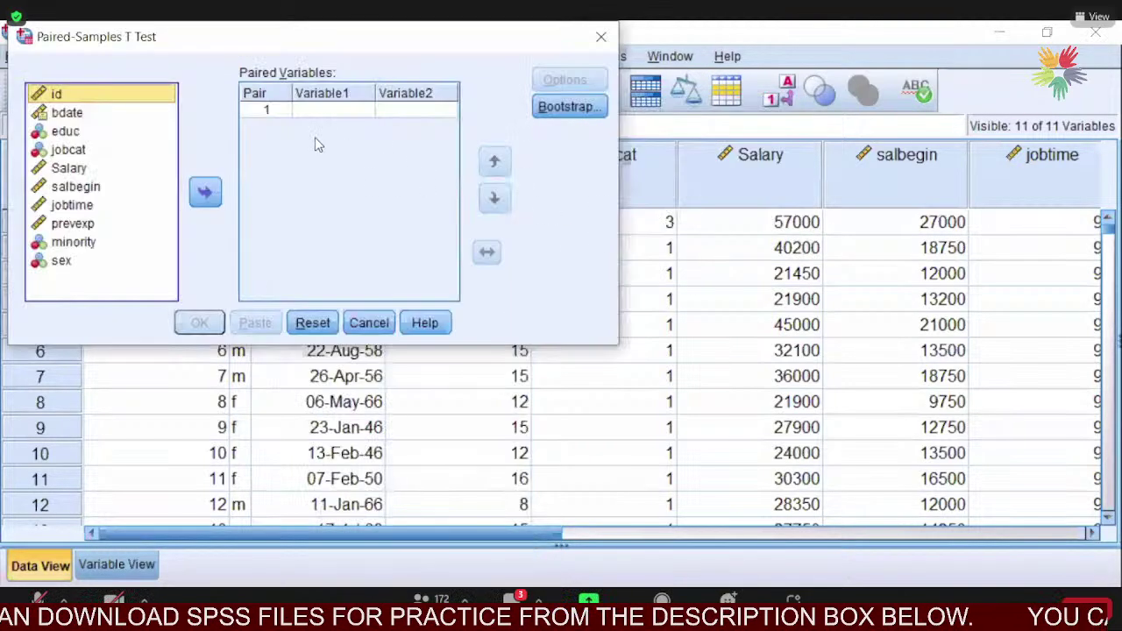
left_click(79, 190)
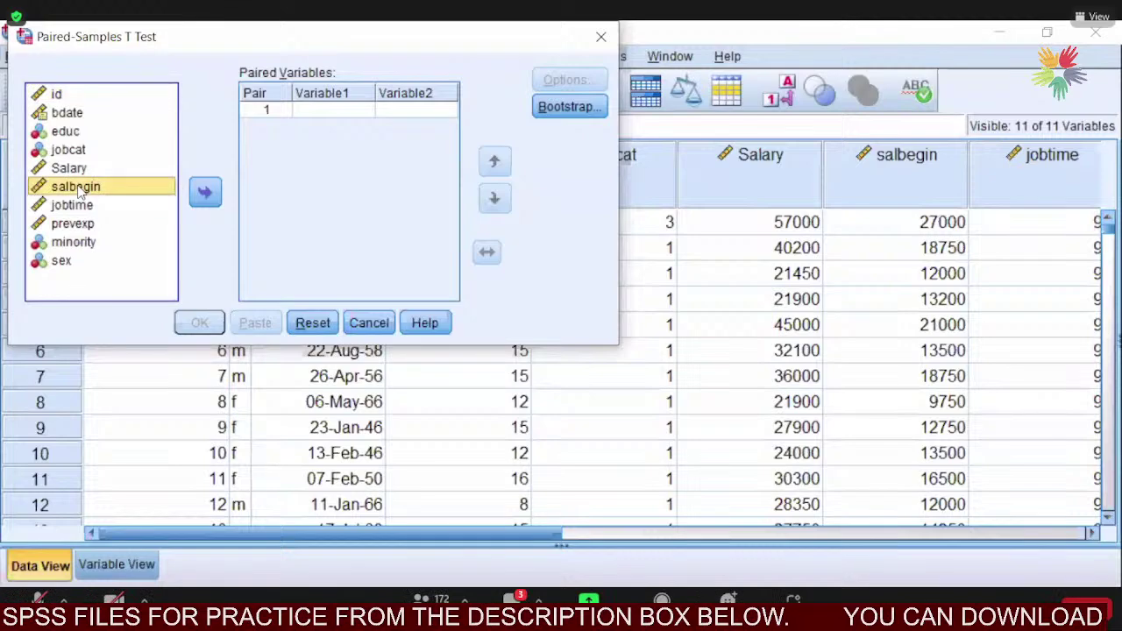
left_click(205, 191)
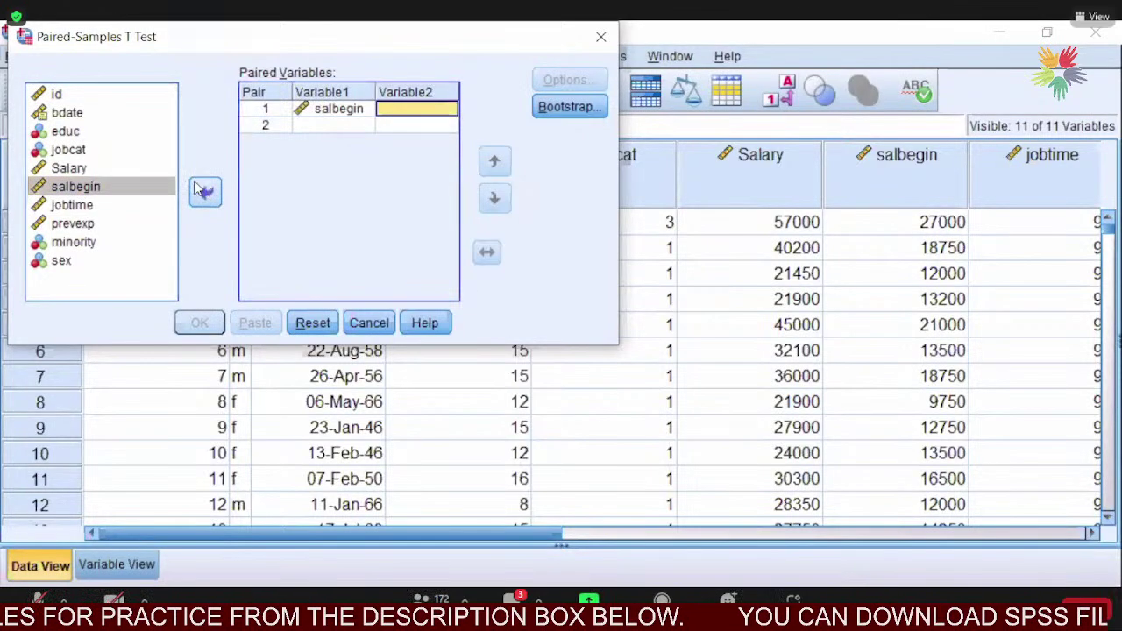
left_click(77, 169)
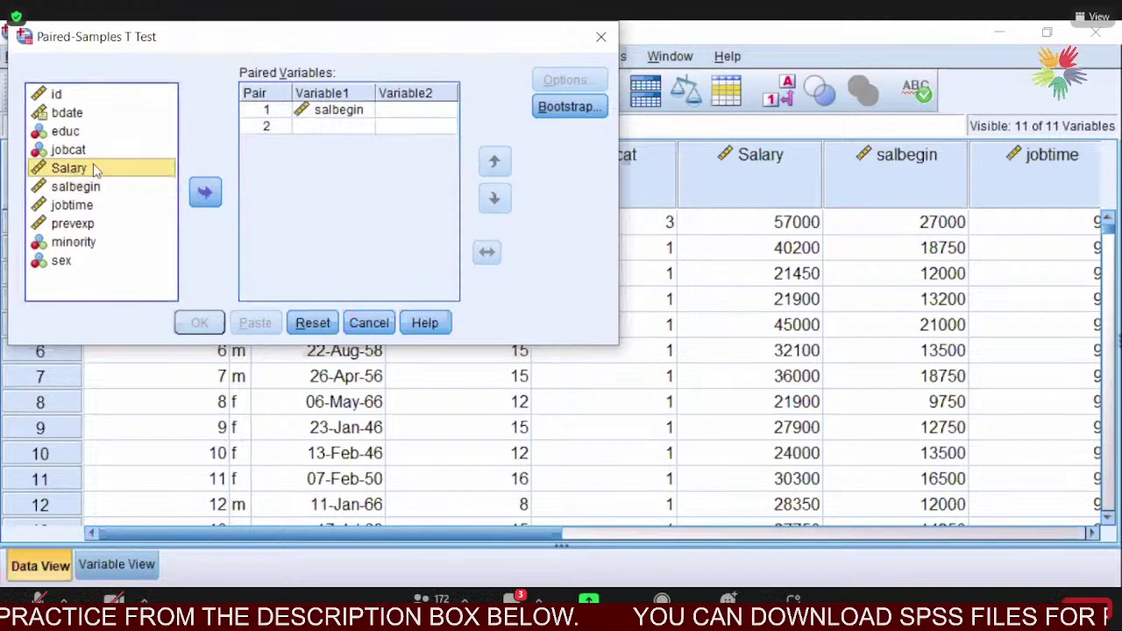
left_click(205, 192)
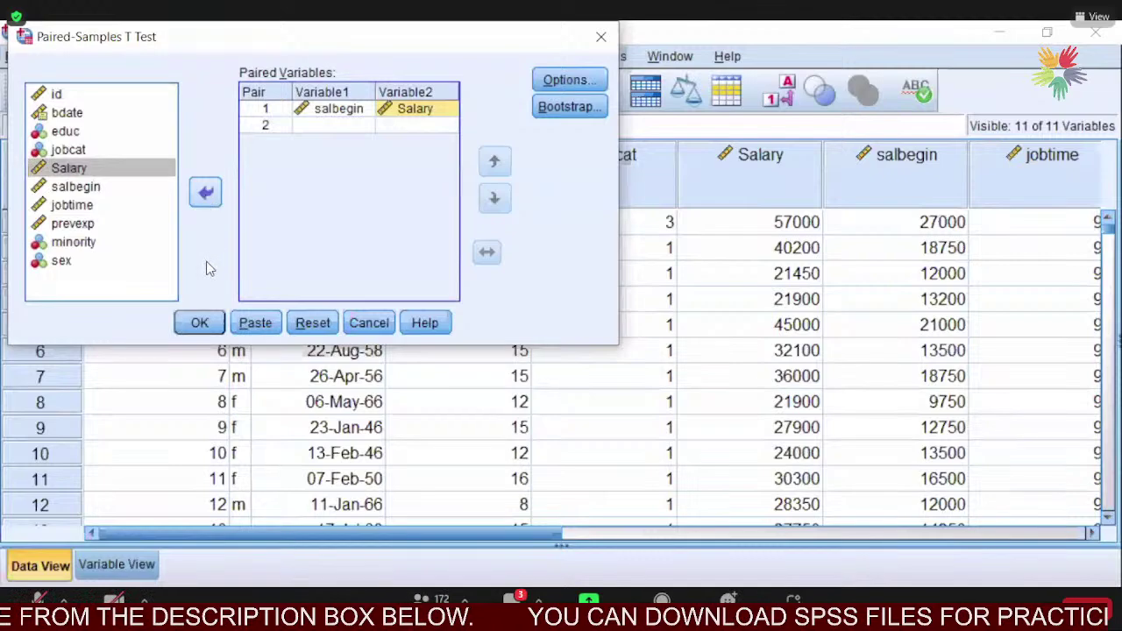
left_click(202, 324)
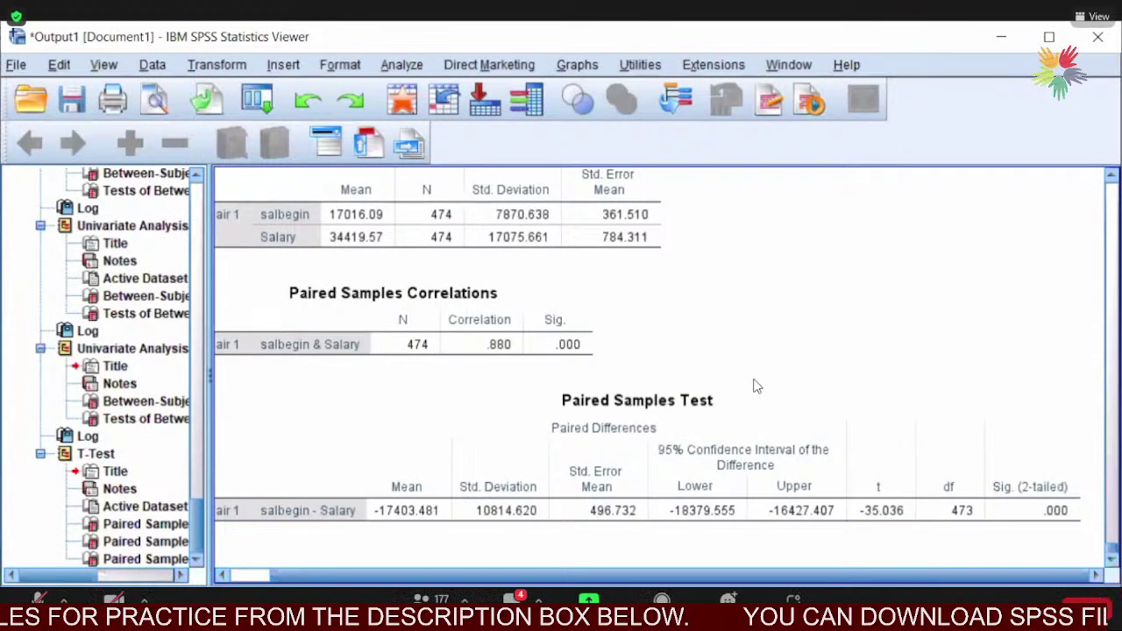
Examine the two-tailed significance in the Paired Samples Test table and the means of salbegin and Salary.
left_click(792, 434)
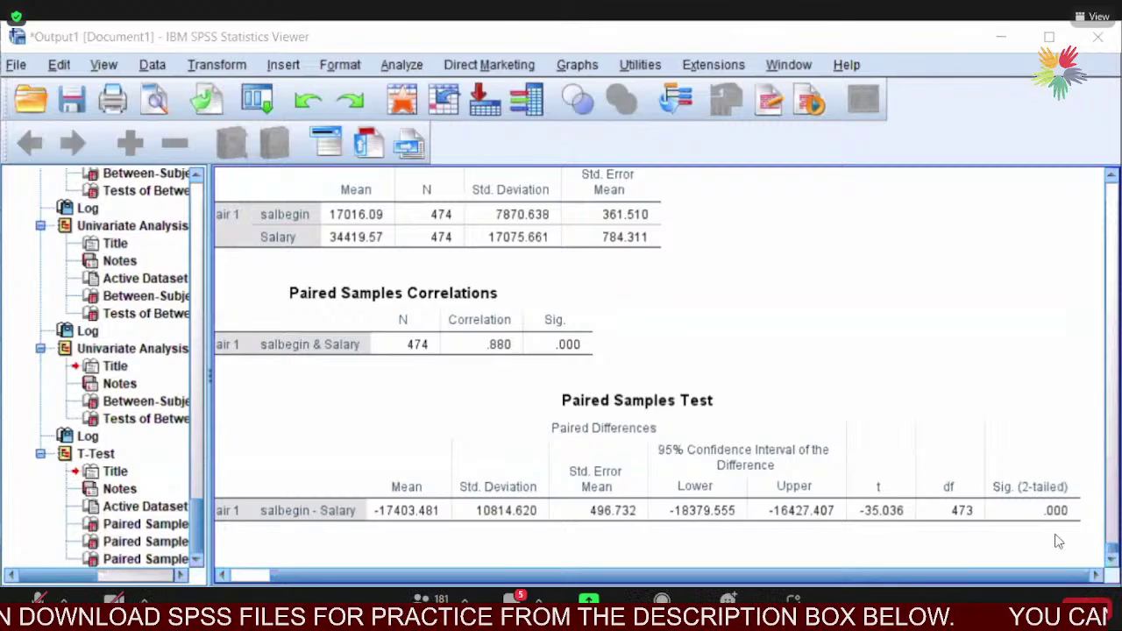
left_click(1016, 553)
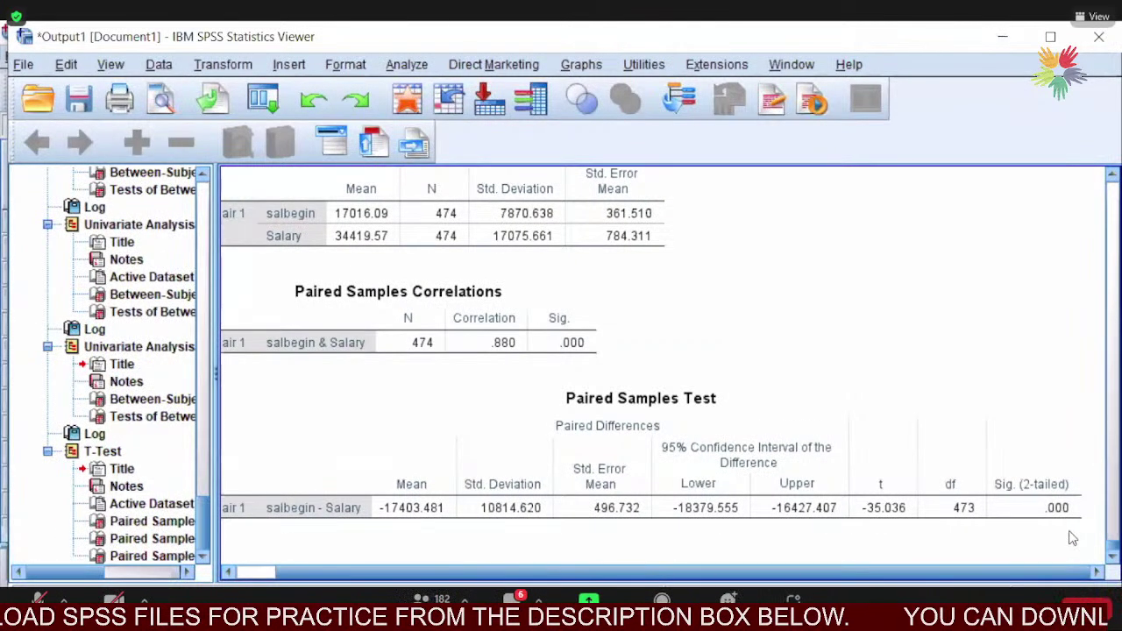
left_click(1074, 517)
left_click(1068, 541)
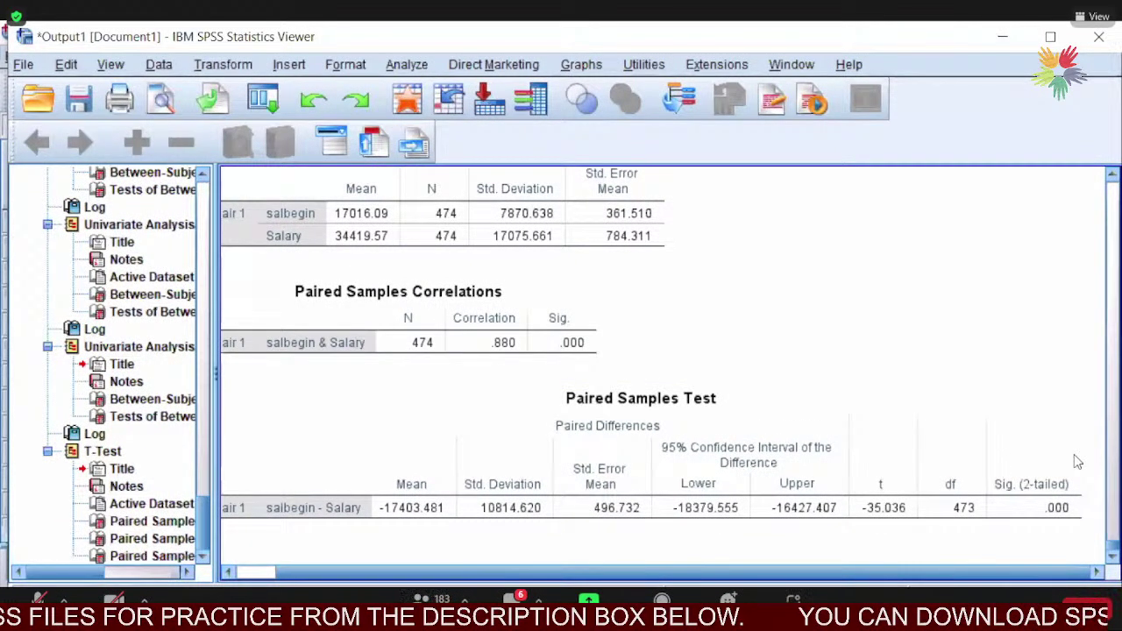
left_click(1071, 524)
left_click(1056, 544)
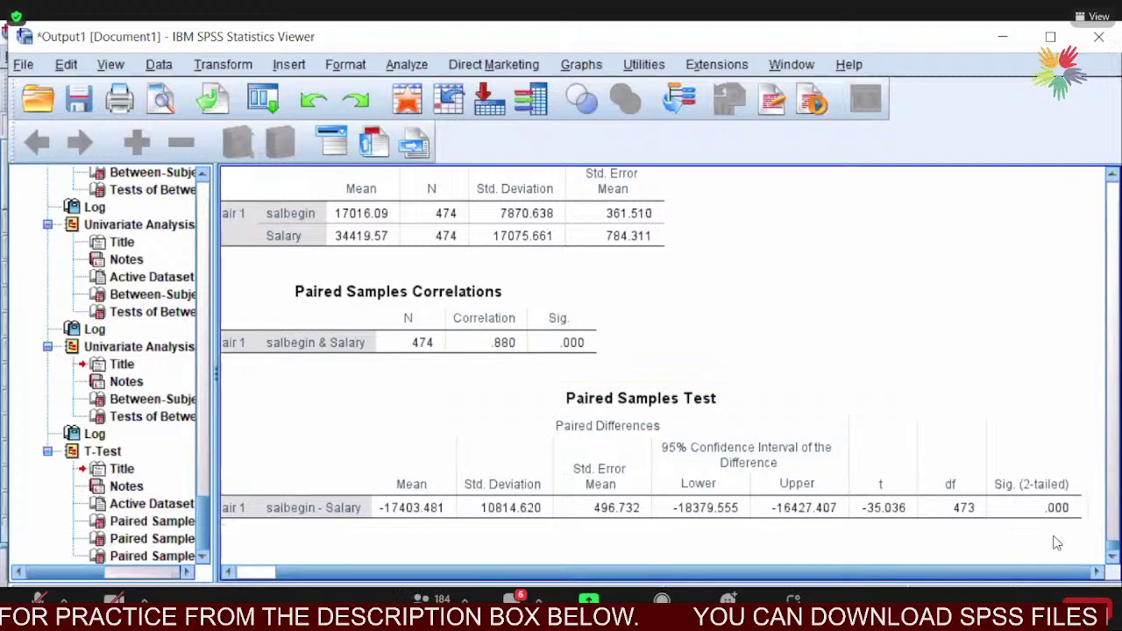
left_click(1080, 528)
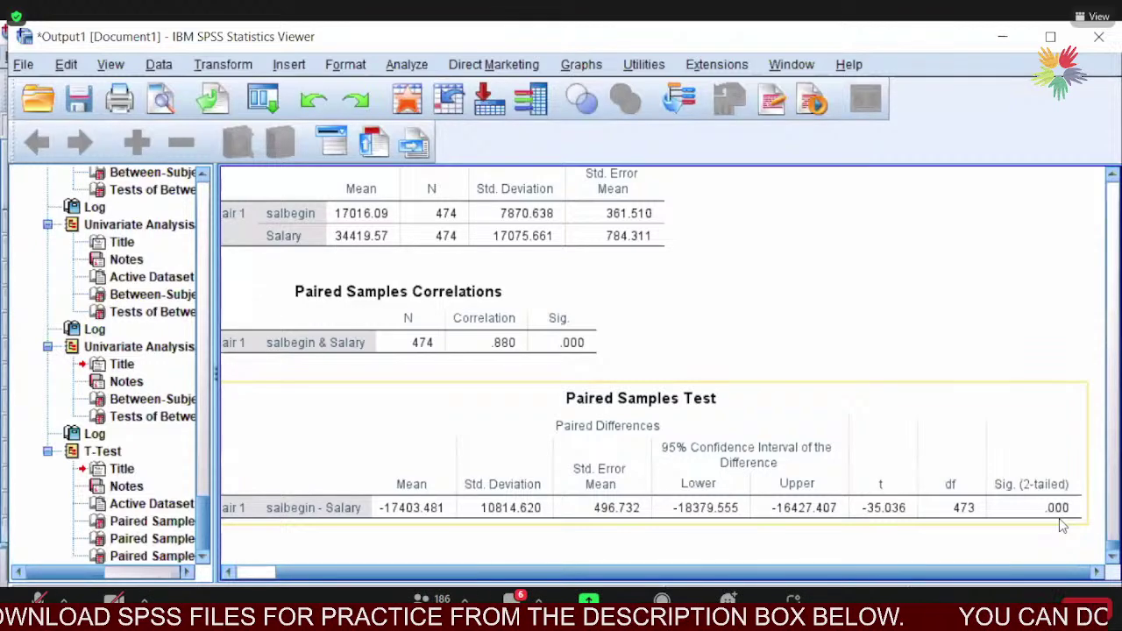
left_click(513, 243)
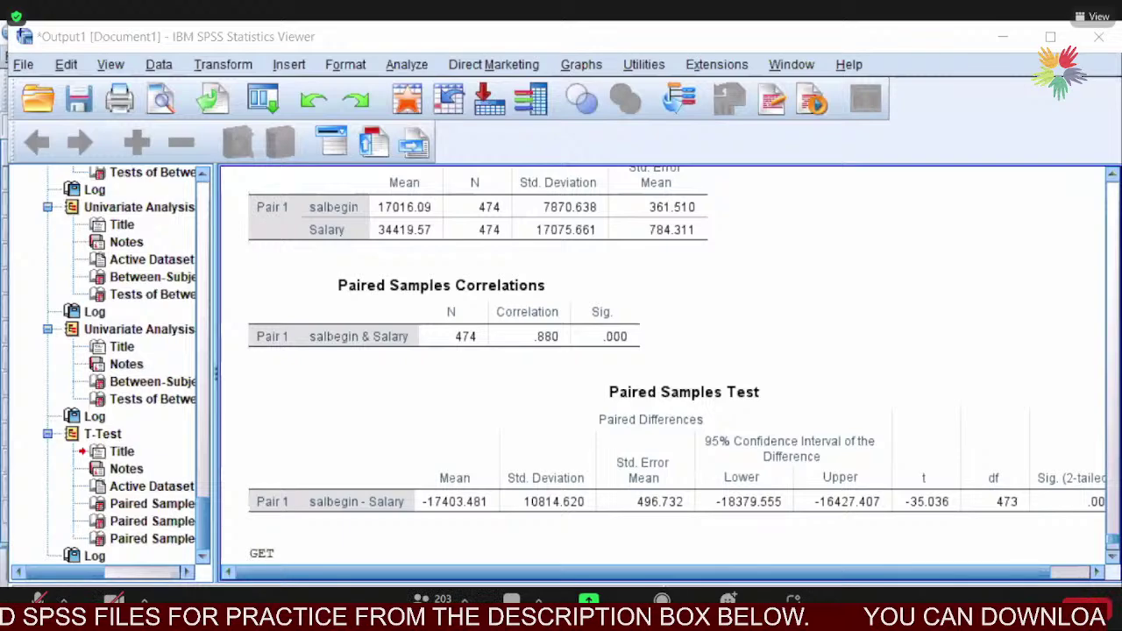
Run a Paired-Samples T Test on the Airtel results impact dataset with b1 as Variable1 and a1 as Variable2.
key("alt+Tab")
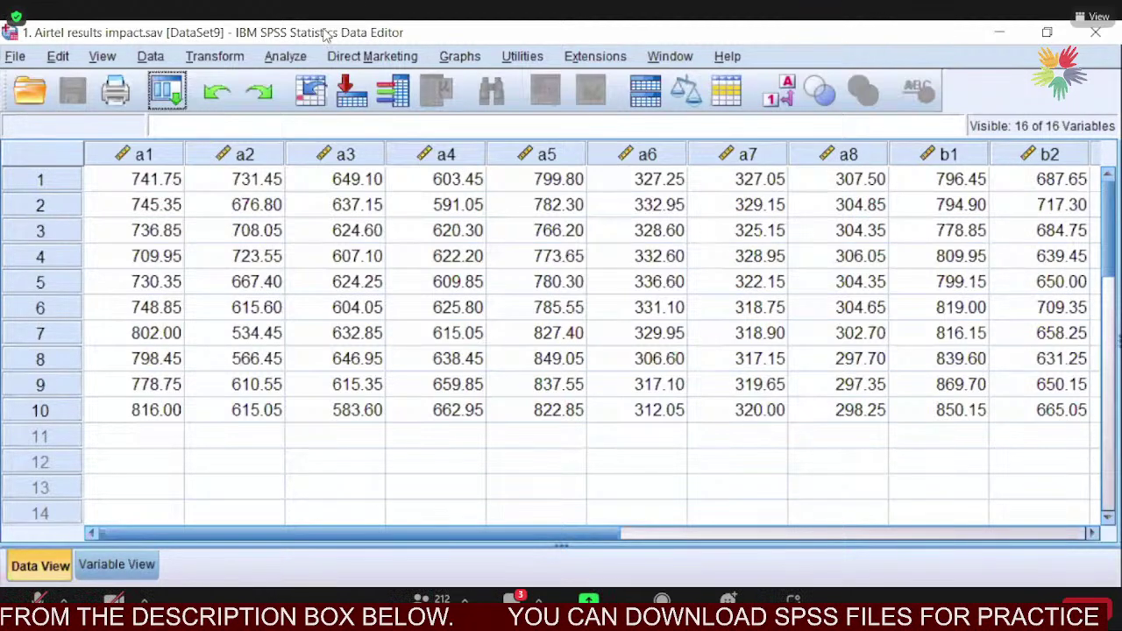
left_click(292, 58)
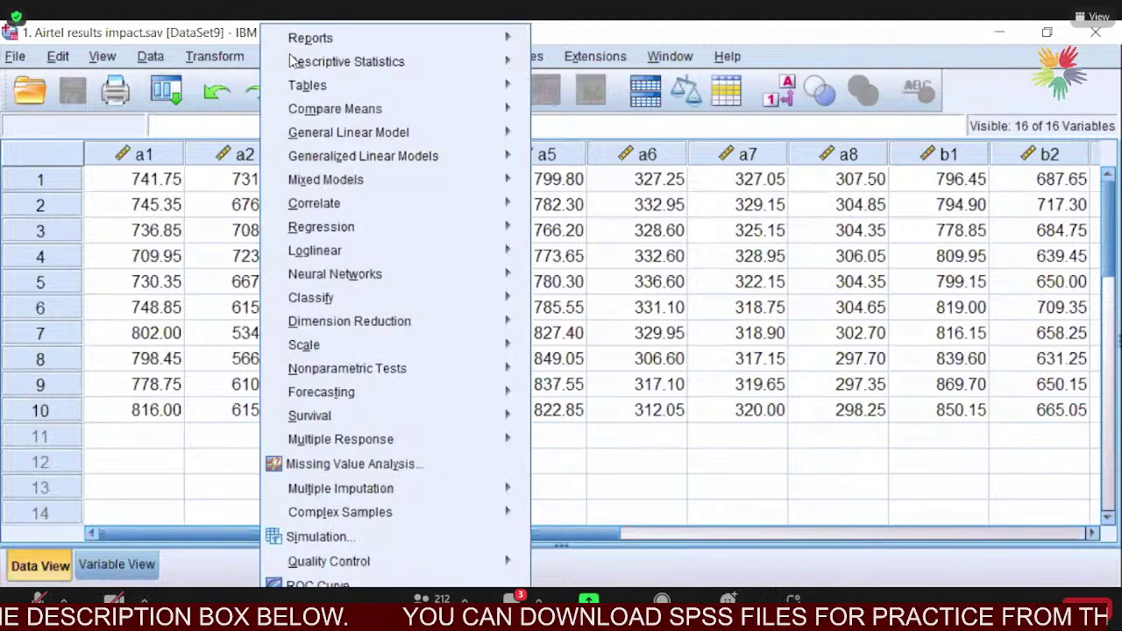
mouse_move(319, 109)
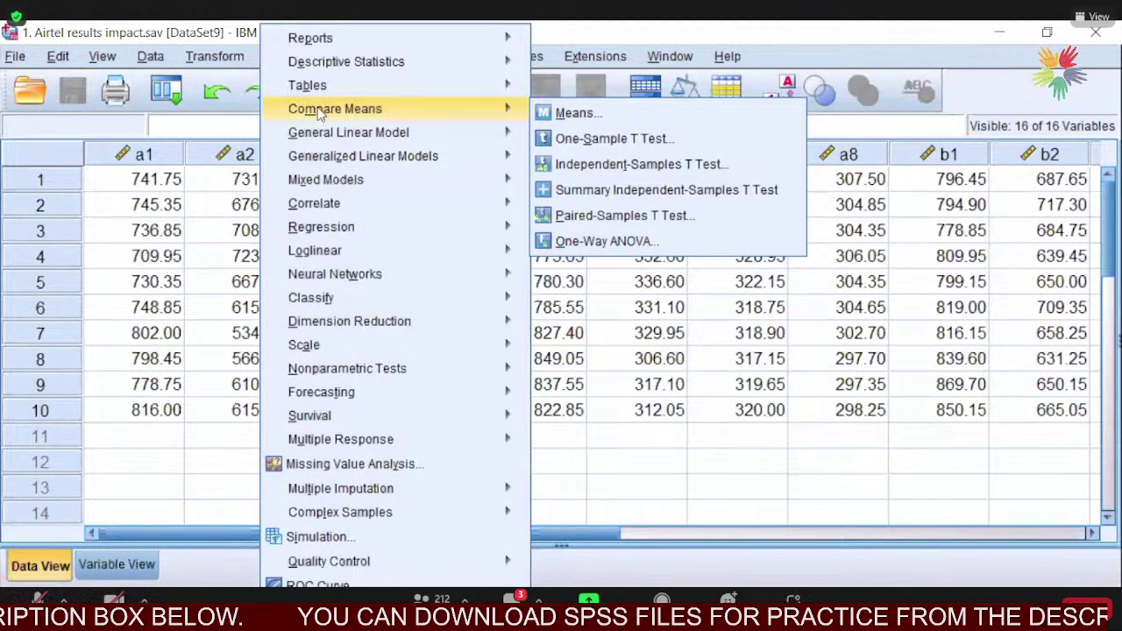
left_click(619, 217)
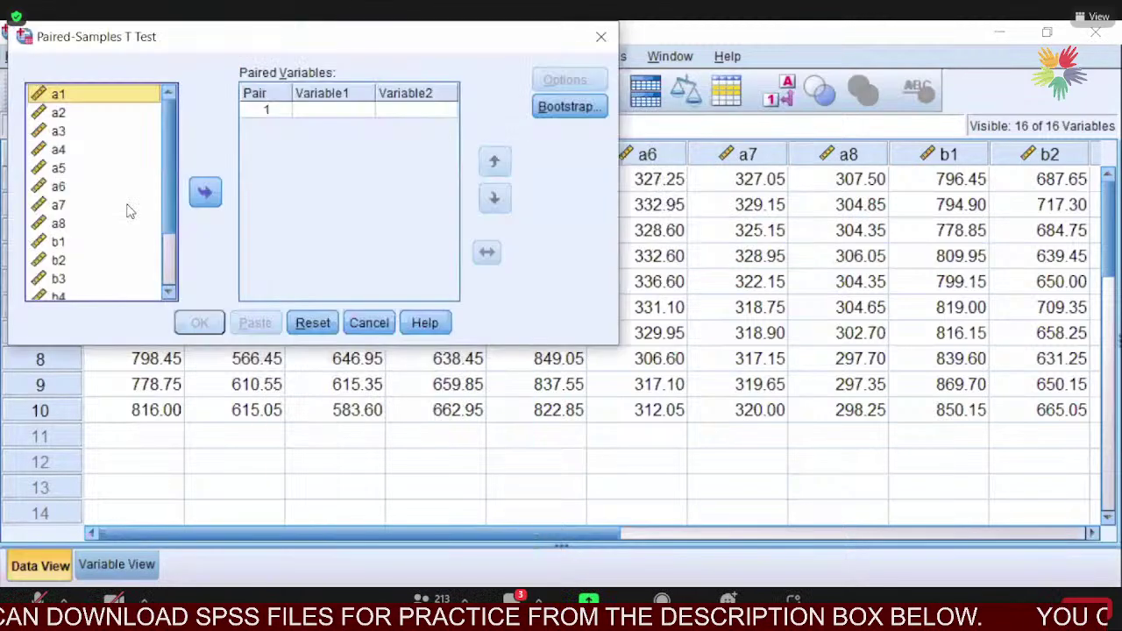
left_click(202, 197)
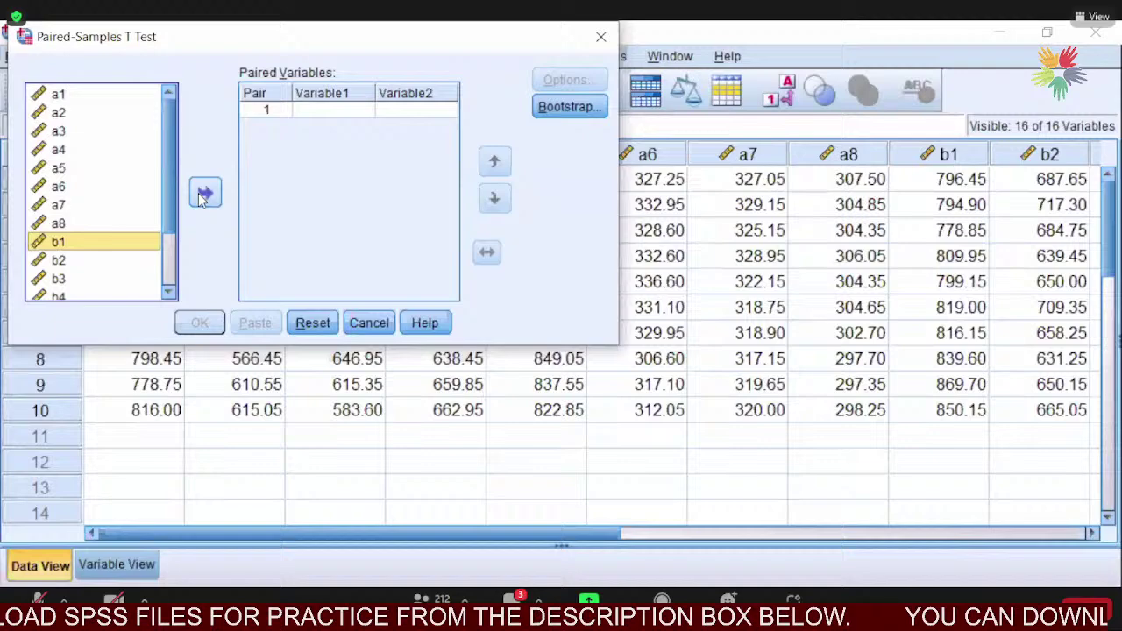
left_click(57, 95)
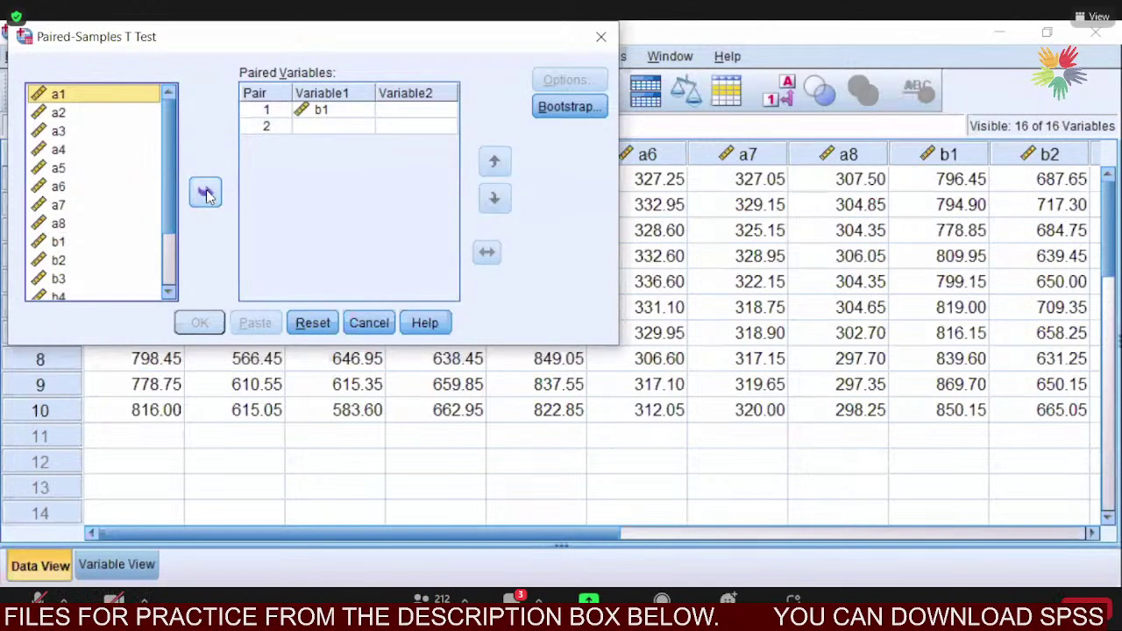
left_click(207, 194)
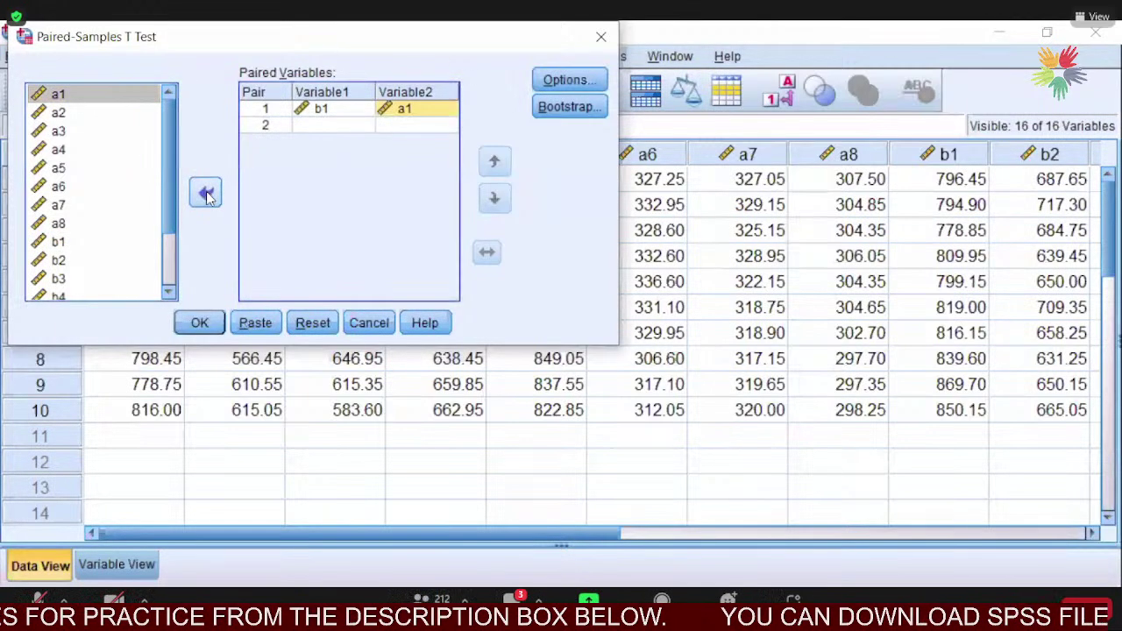
left_click(201, 324)
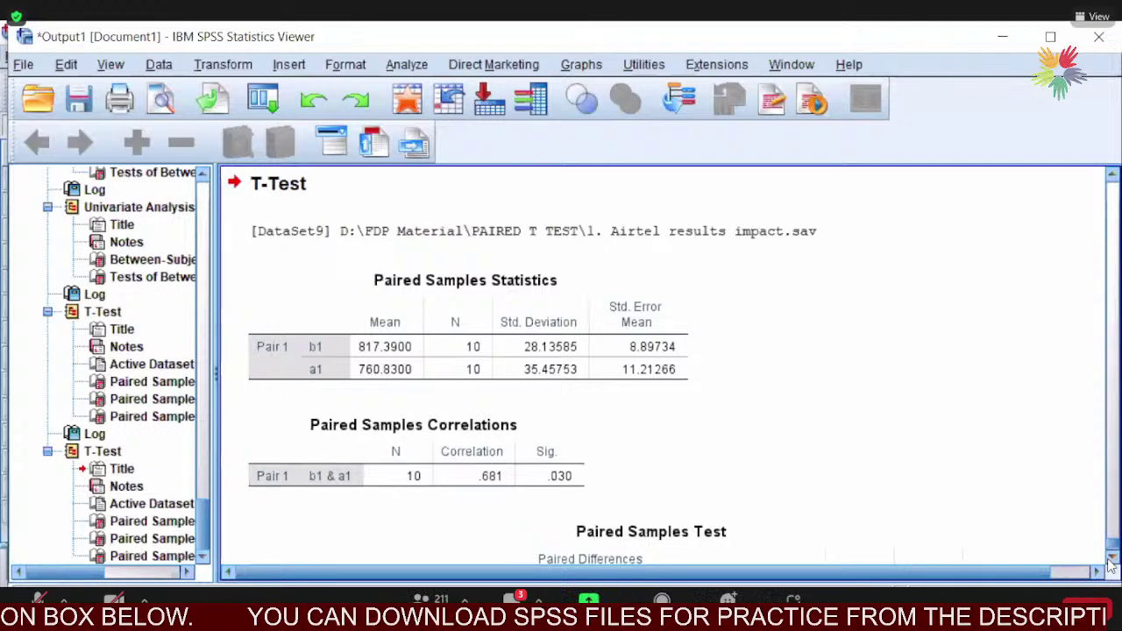
Examine the b1 and a1 output, reading the t value, df and two-tailed significance along with the paired statistics.
left_click(1111, 565)
left_click(1112, 563)
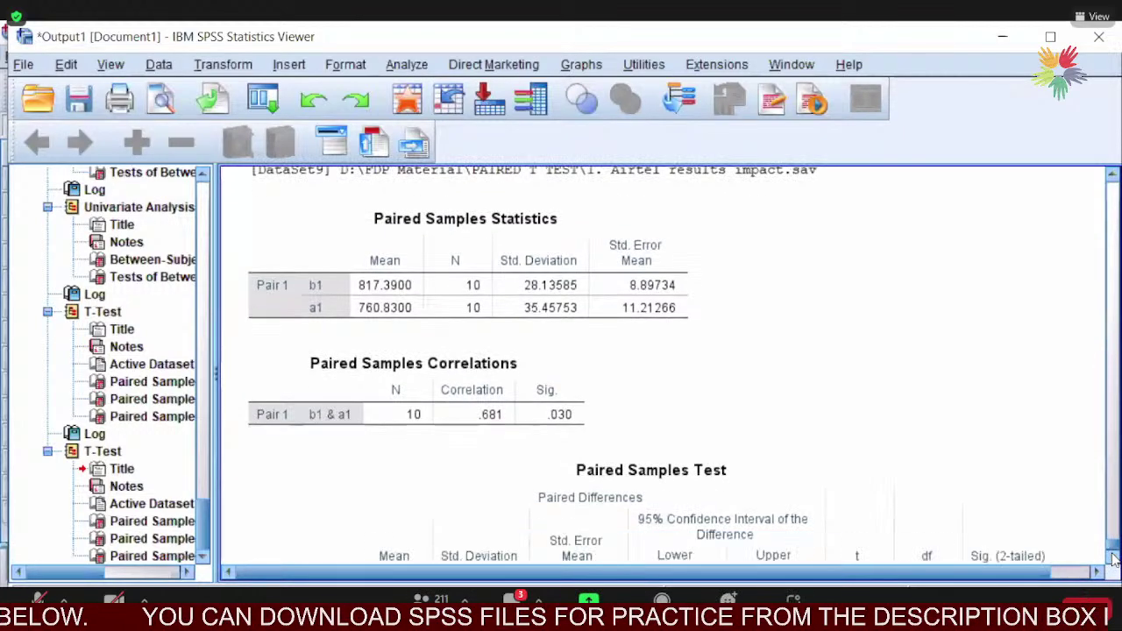
left_click(1112, 558)
left_click(1111, 557)
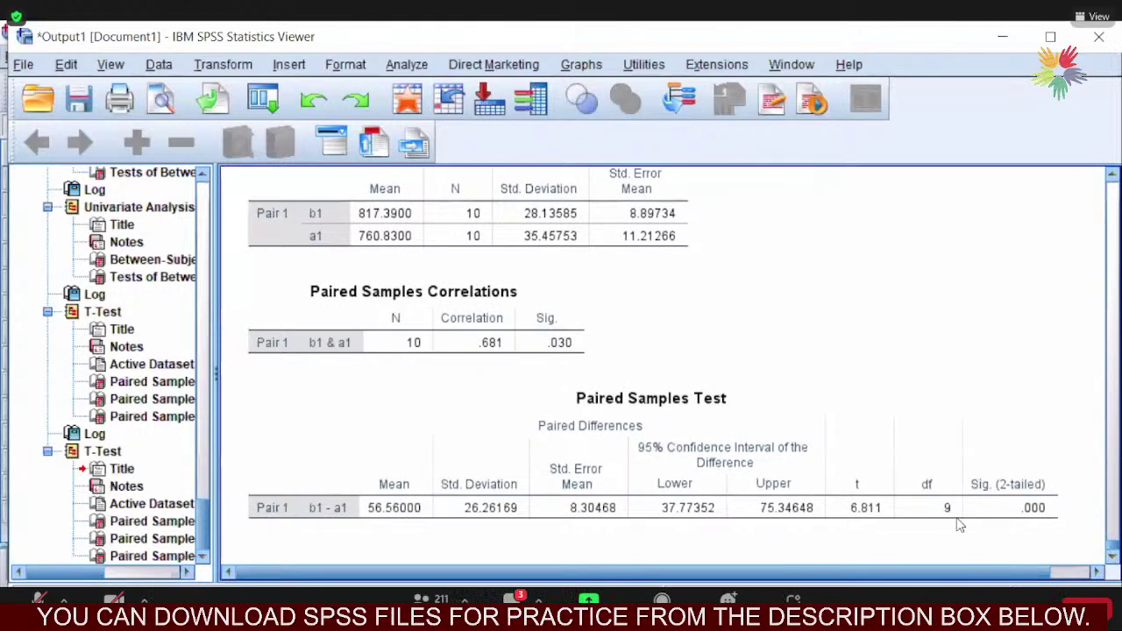
left_click(899, 515)
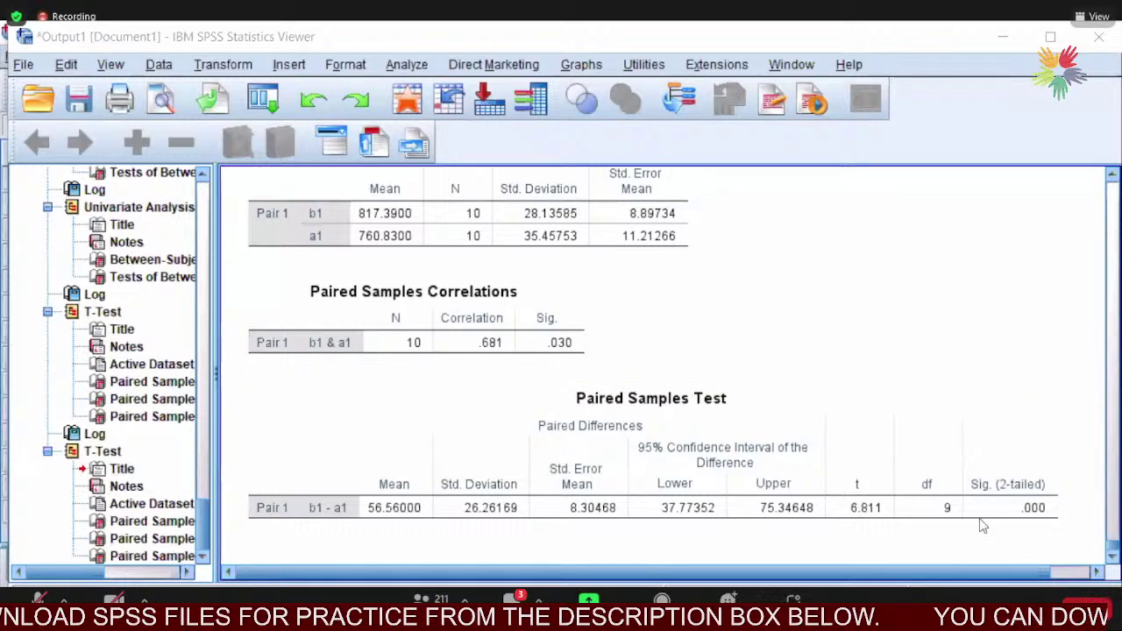
left_click(1036, 520)
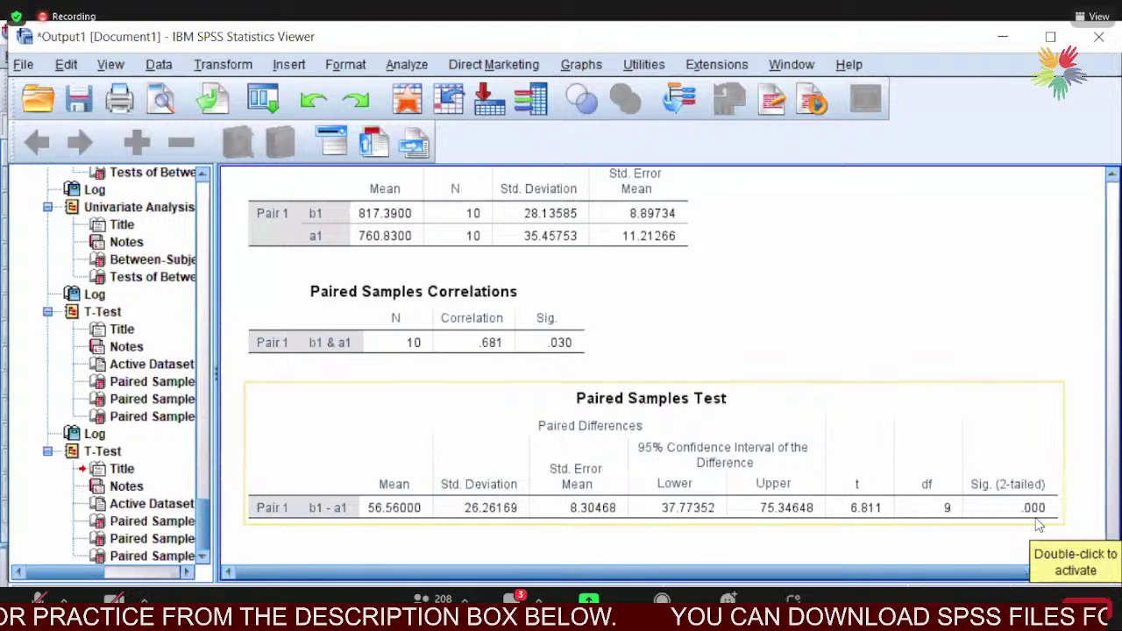
left_click(1085, 526)
left_click(1048, 524)
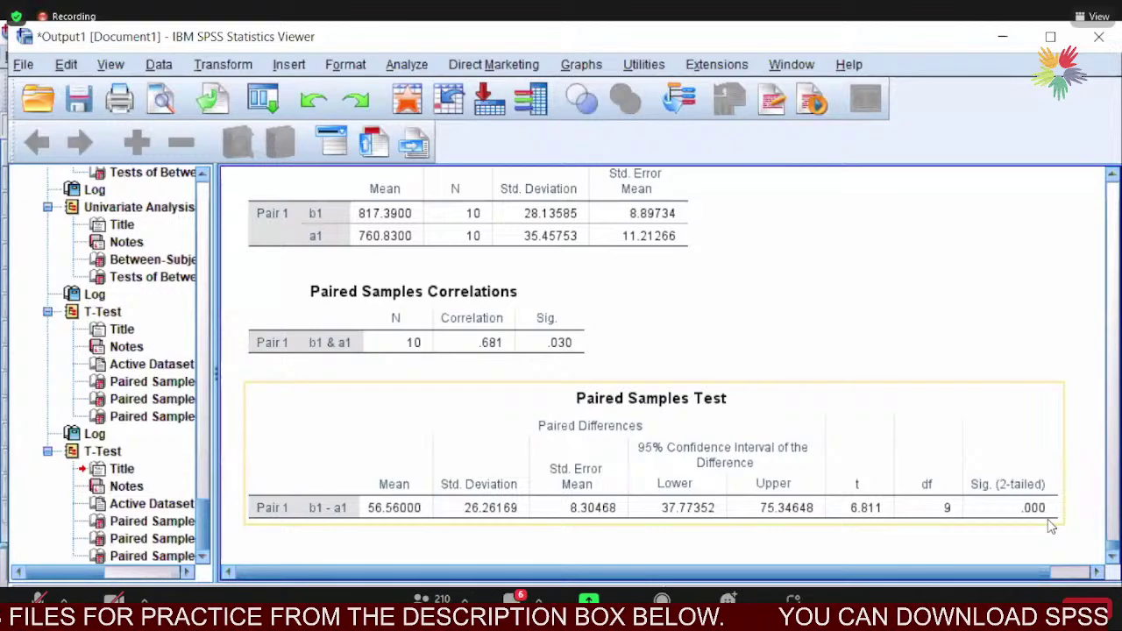
left_click(672, 242)
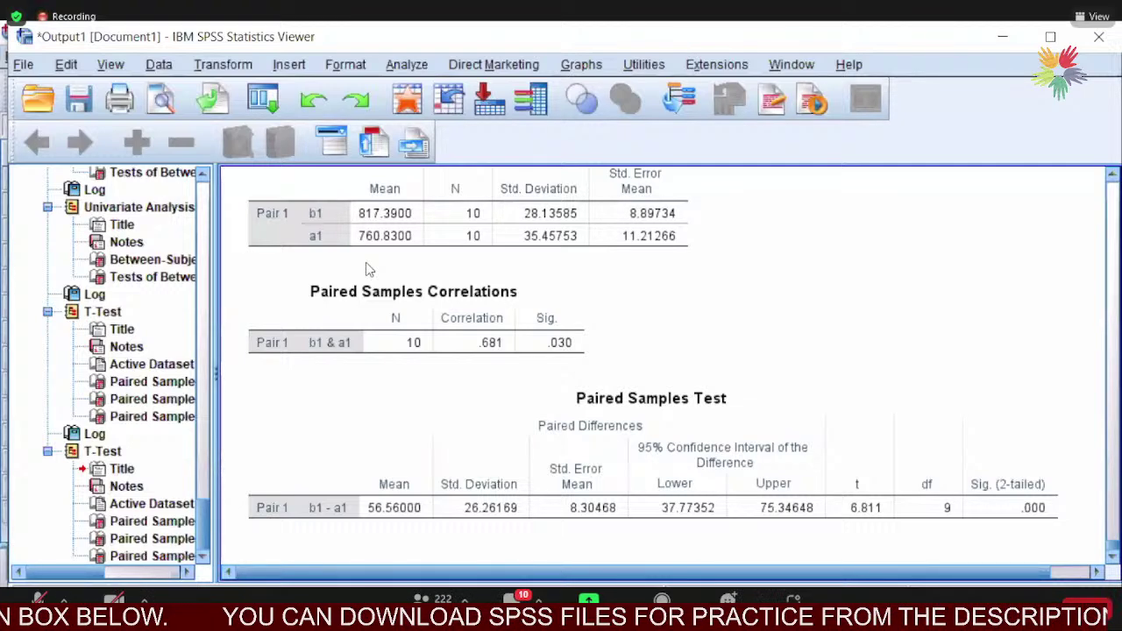
left_click(368, 403)
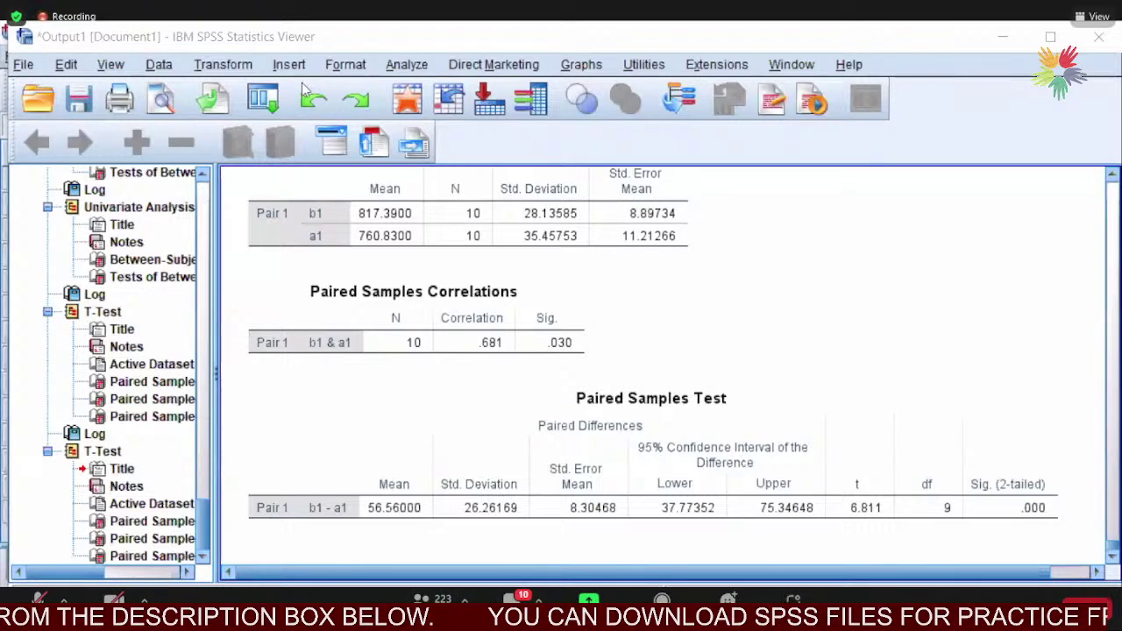
key("alt+Tab")
left_click(285, 56)
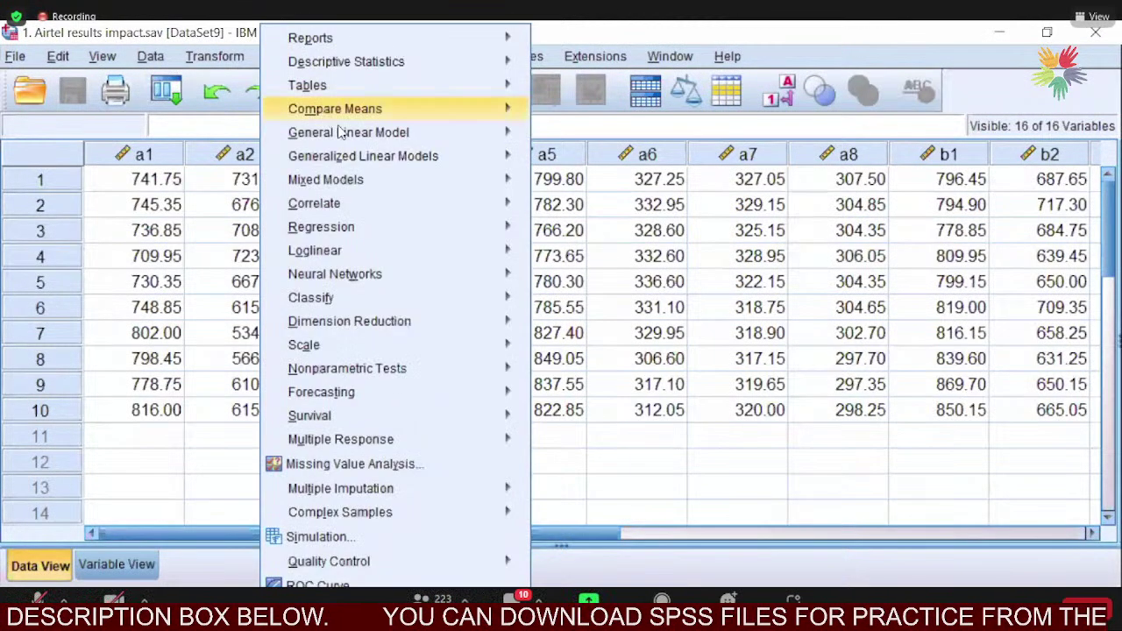
mouse_move(513, 109)
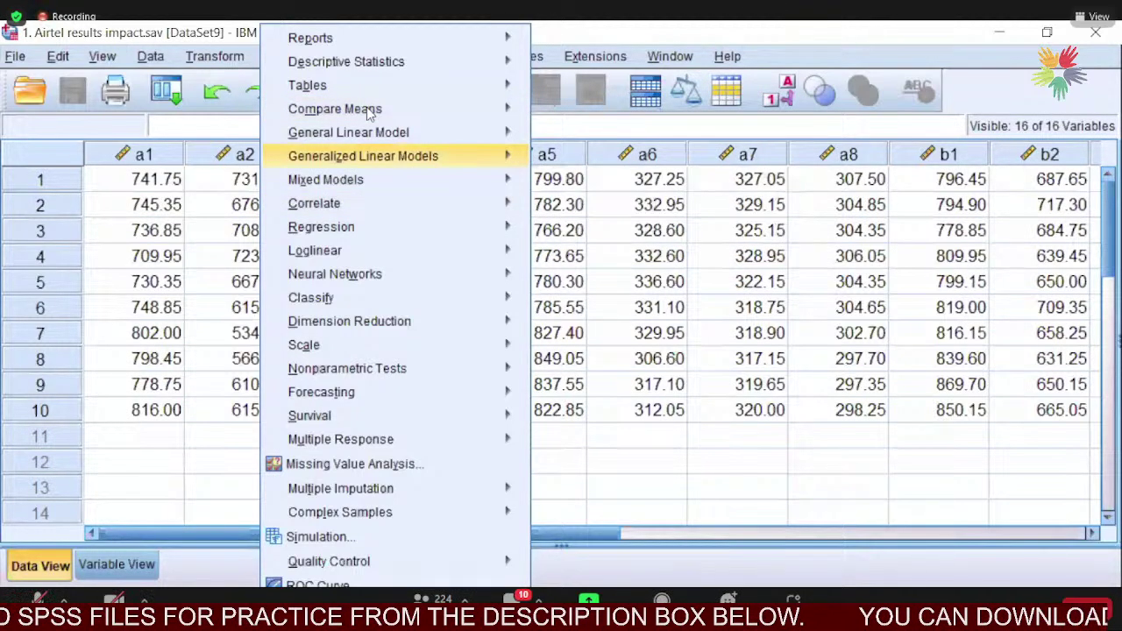
mouse_move(369, 131)
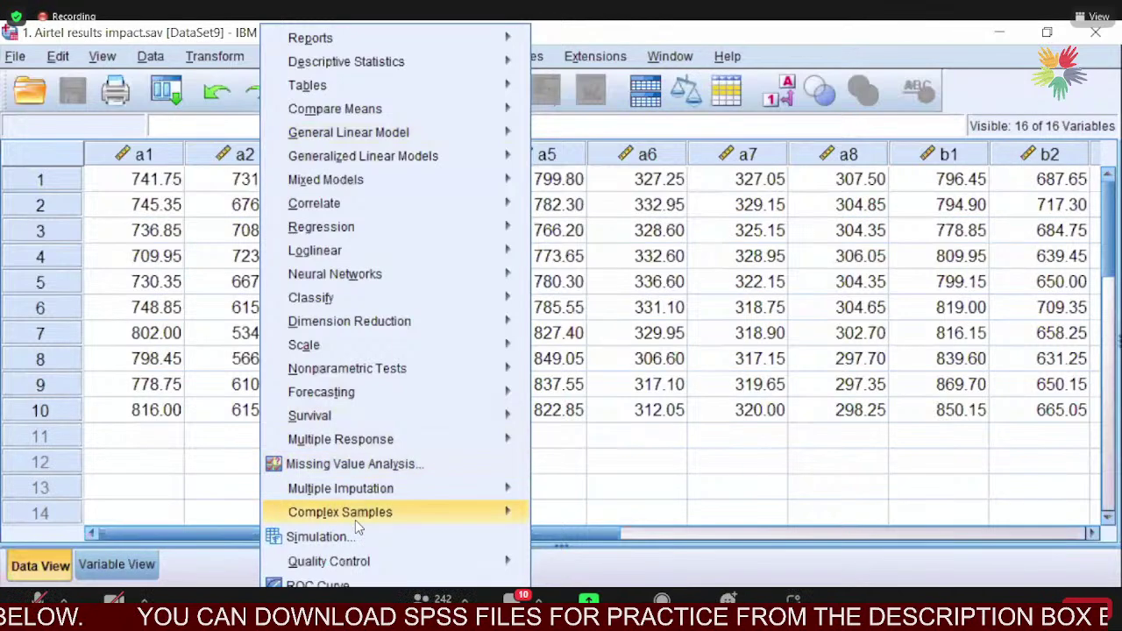
mouse_move(355, 561)
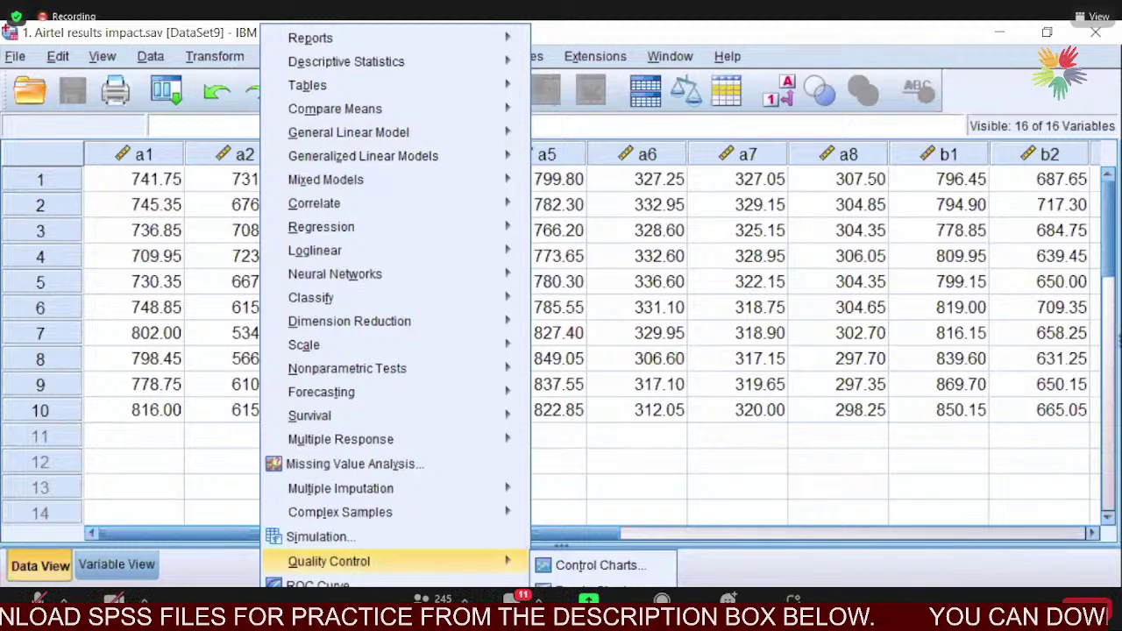
key("Escape")
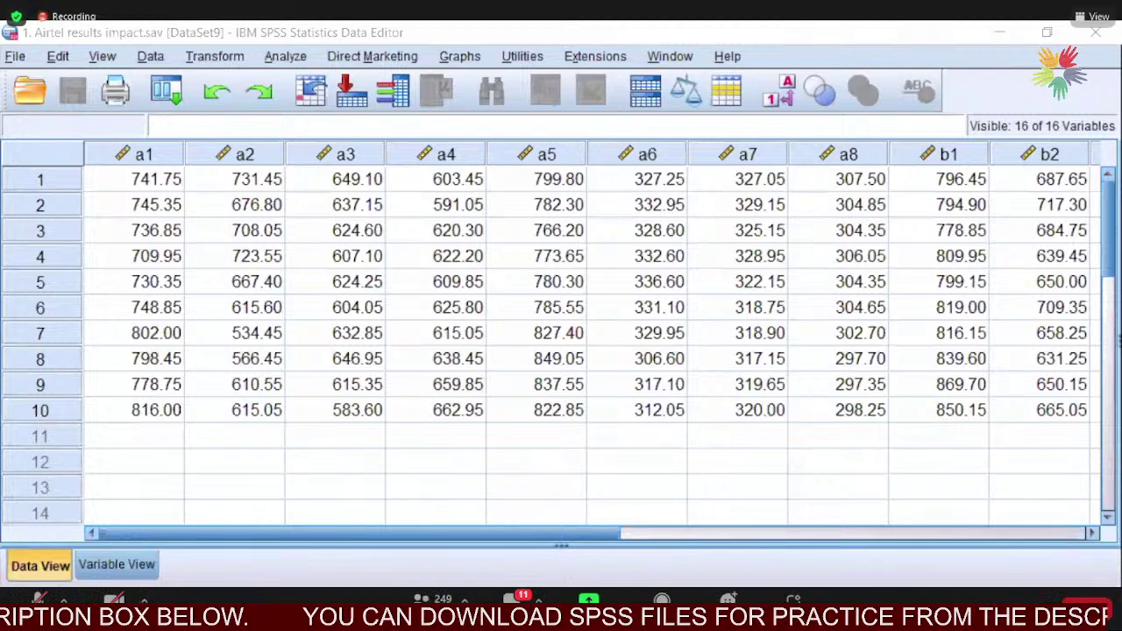
Bring up the Commercial rating dataset and check the value labels defined for com_4.
key("alt+Tab")
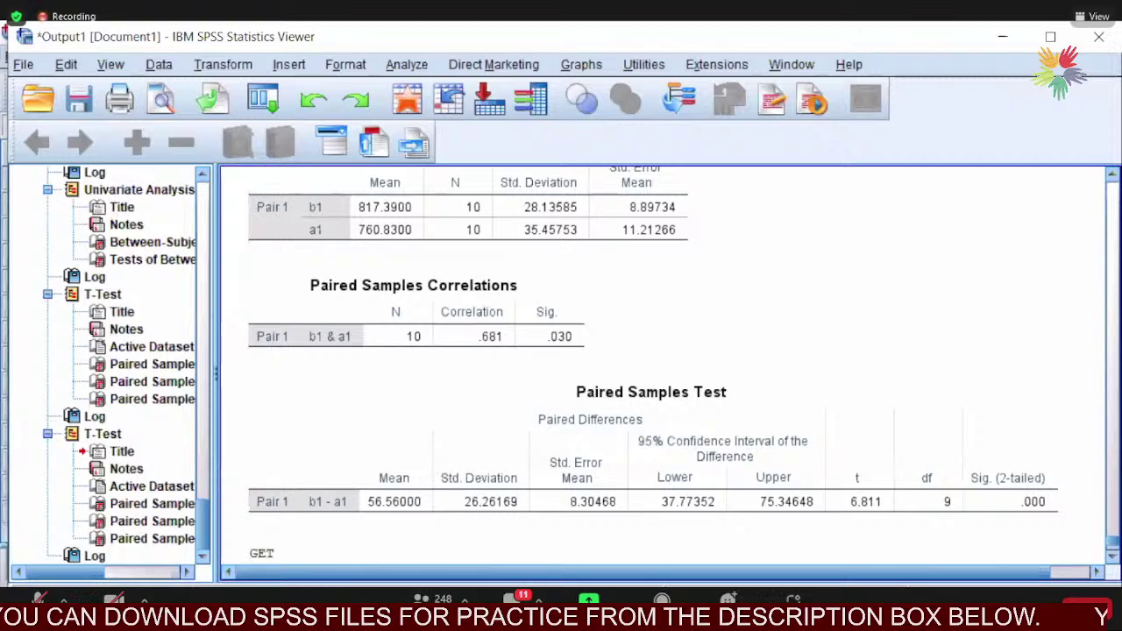
key("alt+Tab")
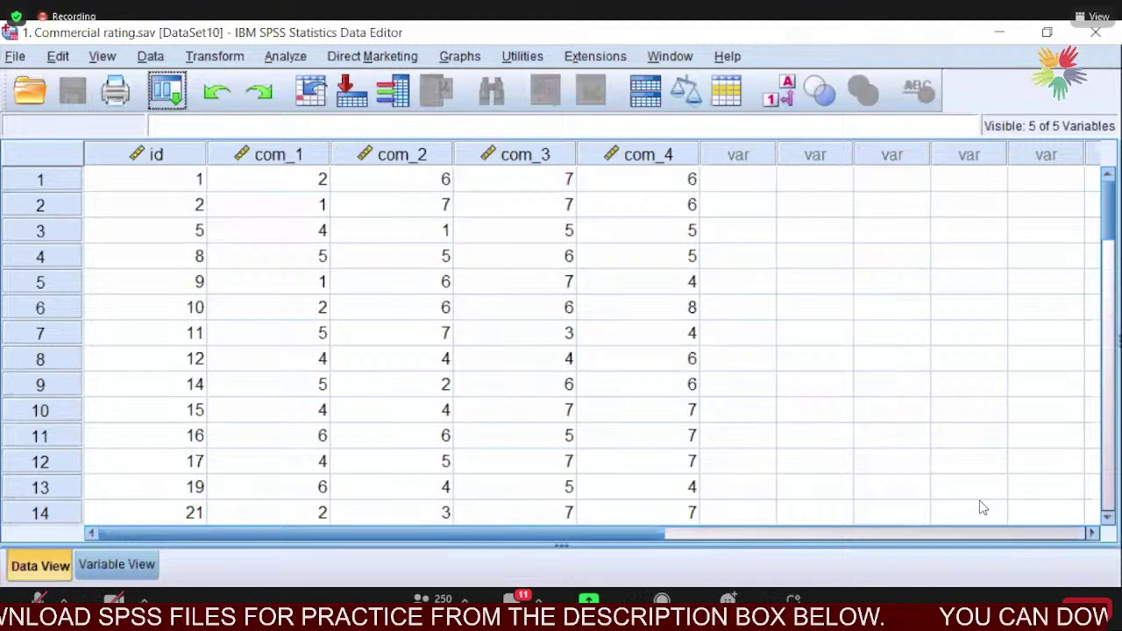
left_click(119, 563)
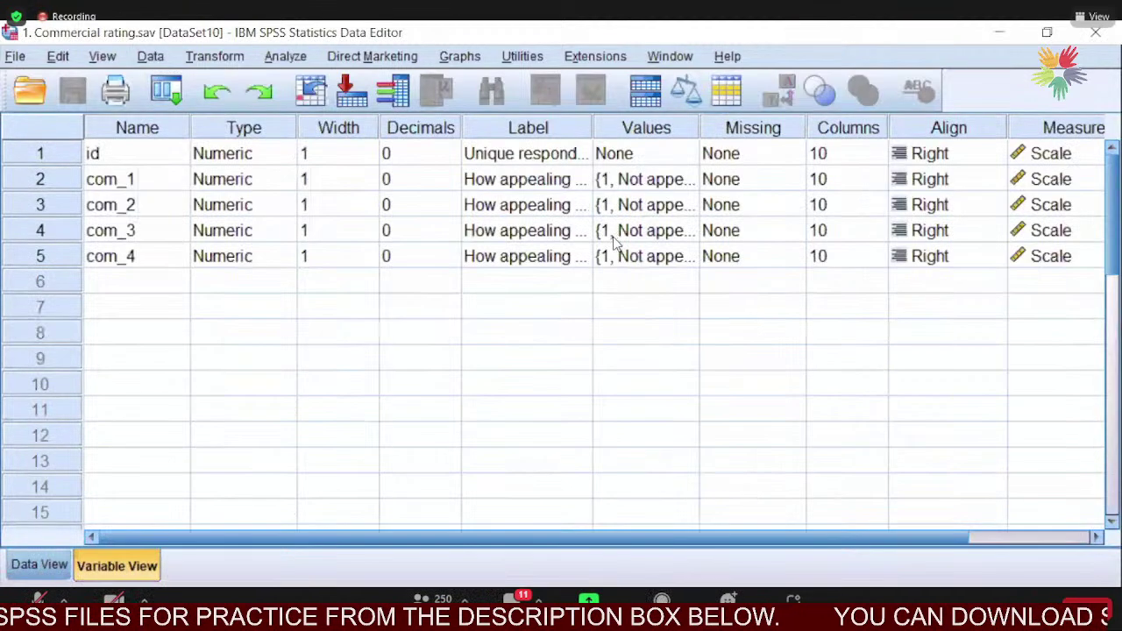
left_click(689, 257)
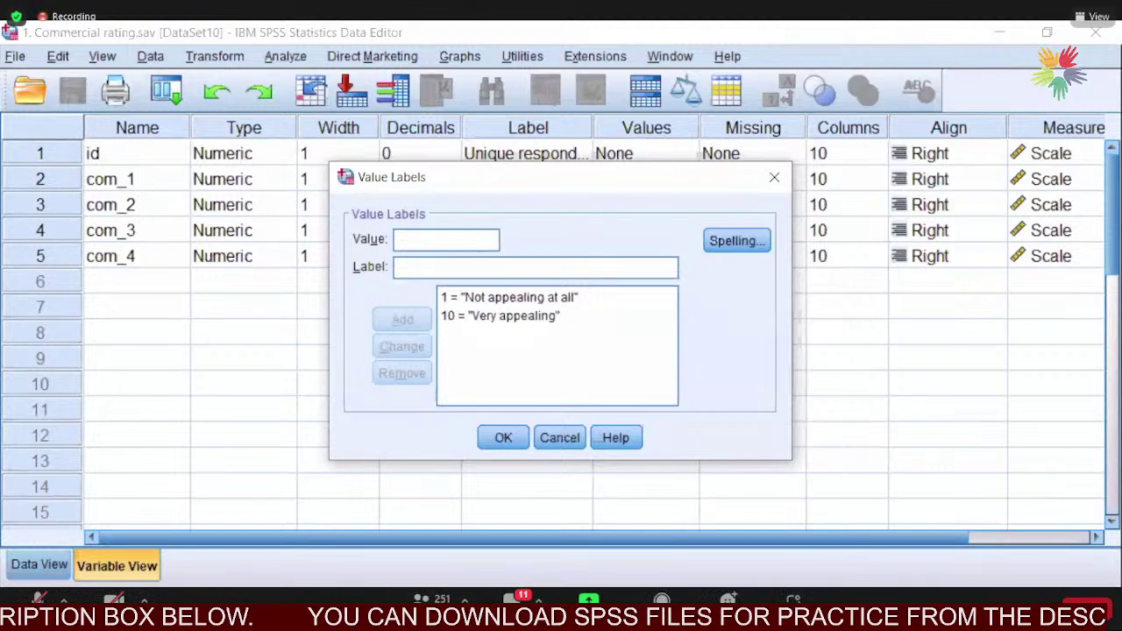
left_click(54, 569)
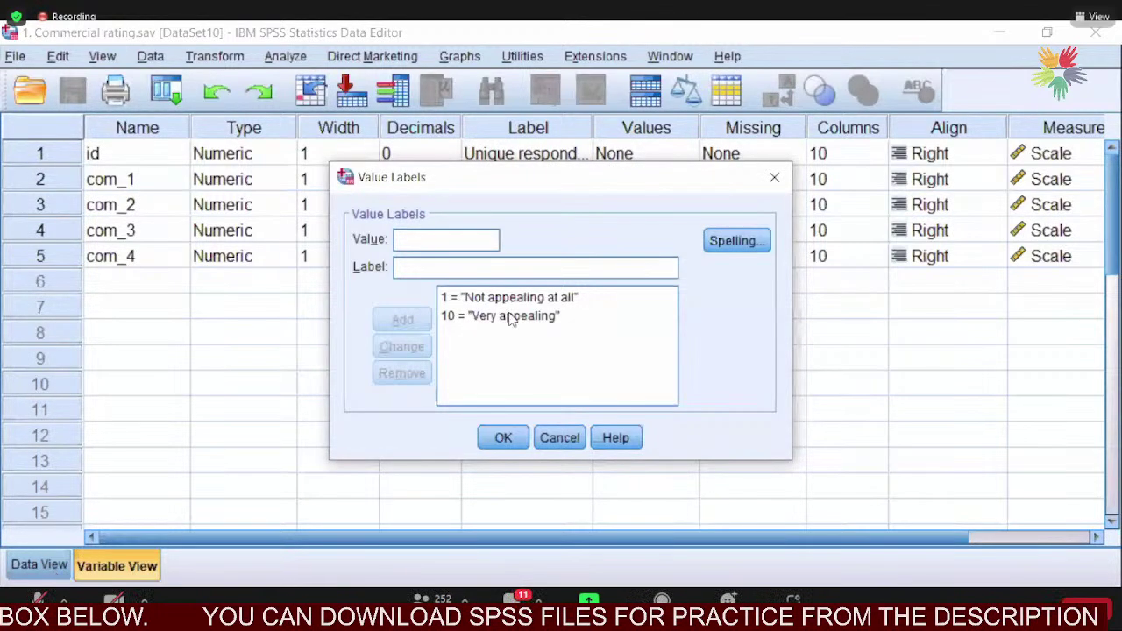
left_click(774, 182)
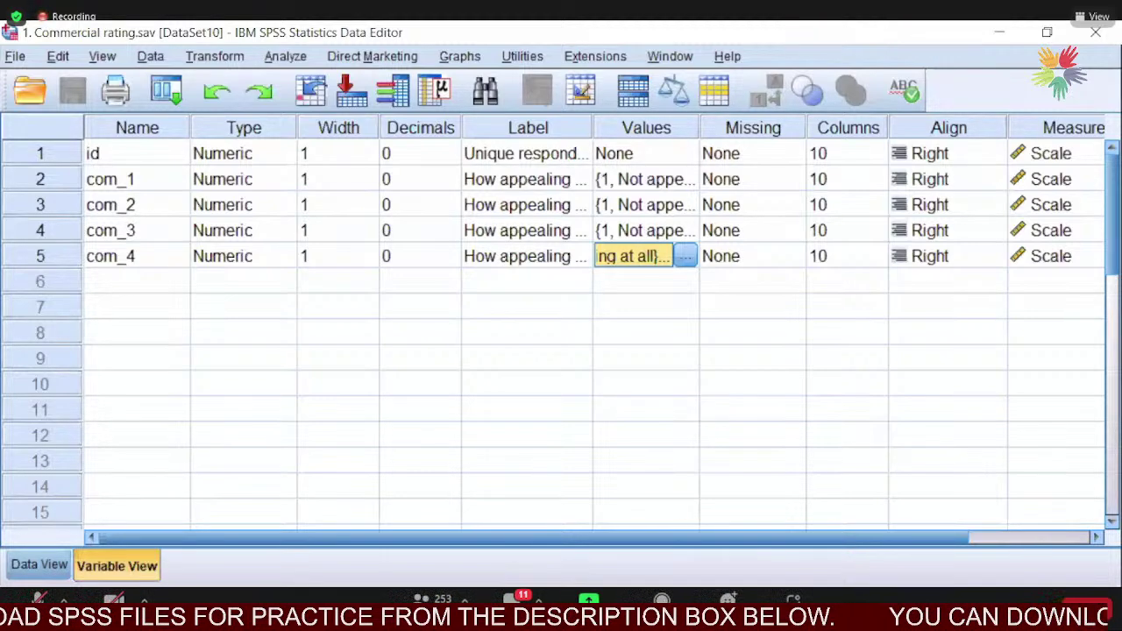
left_click(53, 570)
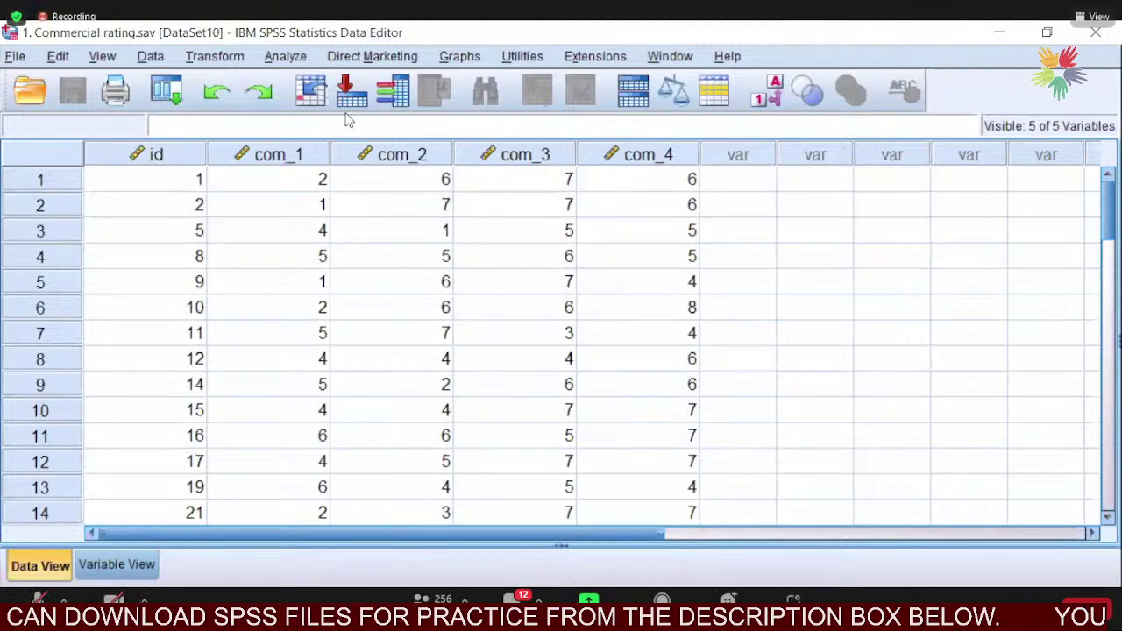
Start a General Linear Model Repeated Measures analysis and add a within-subject factor named Commercial with 4 levels.
left_click(286, 60)
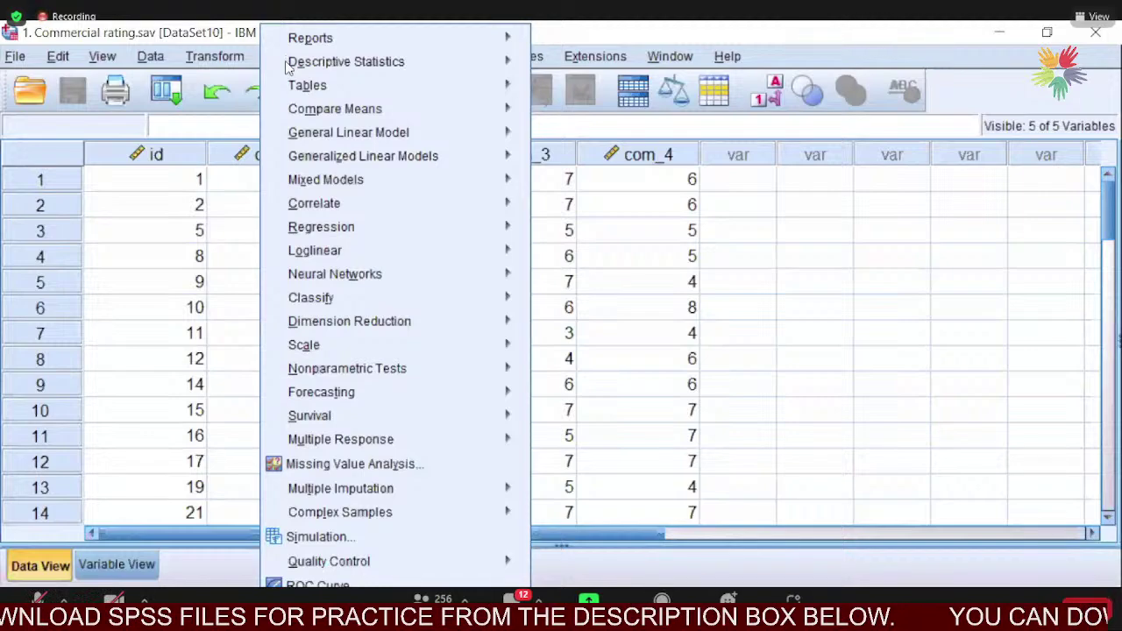
mouse_move(366, 132)
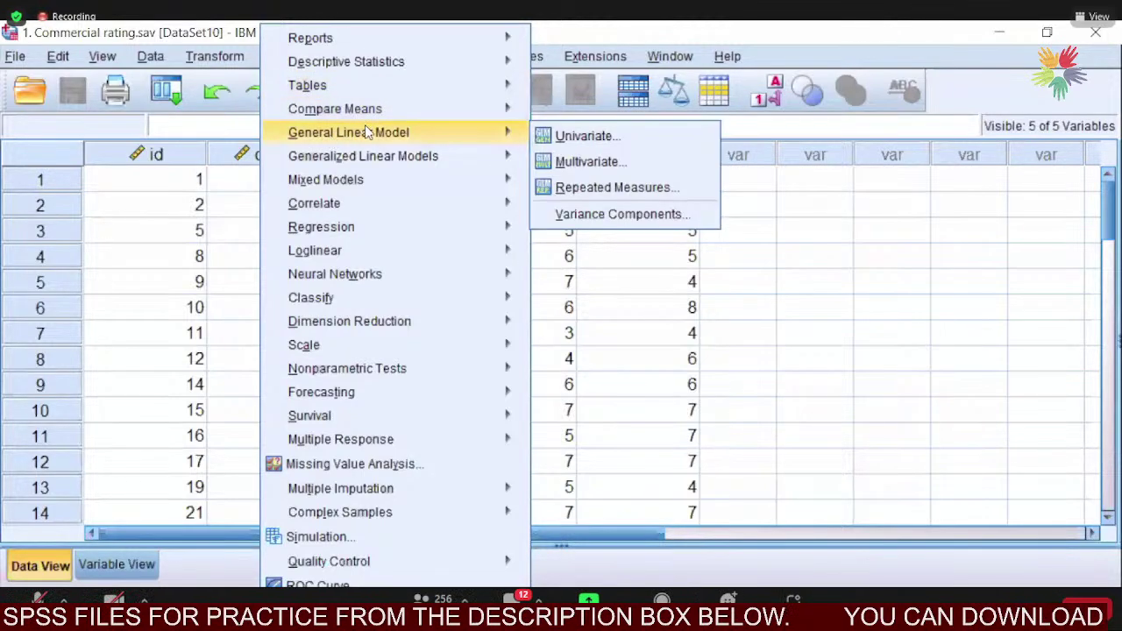
left_click(586, 194)
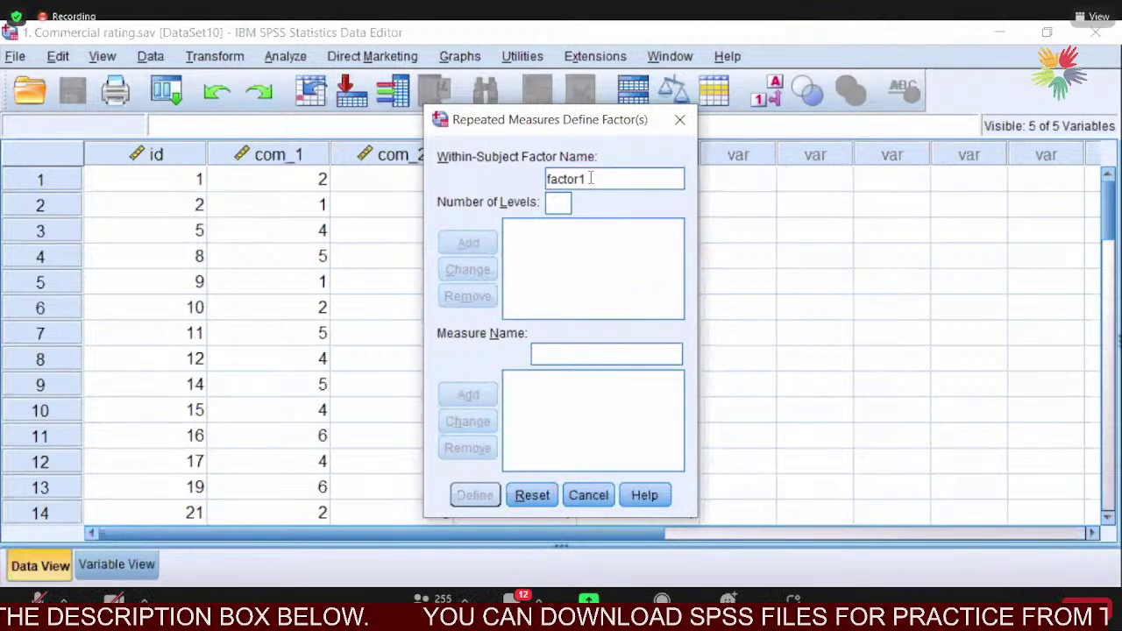
key("BackSpace")
key("BackSpace")
key("BackSpace")
key("BackSpace")
key("BackSpace")
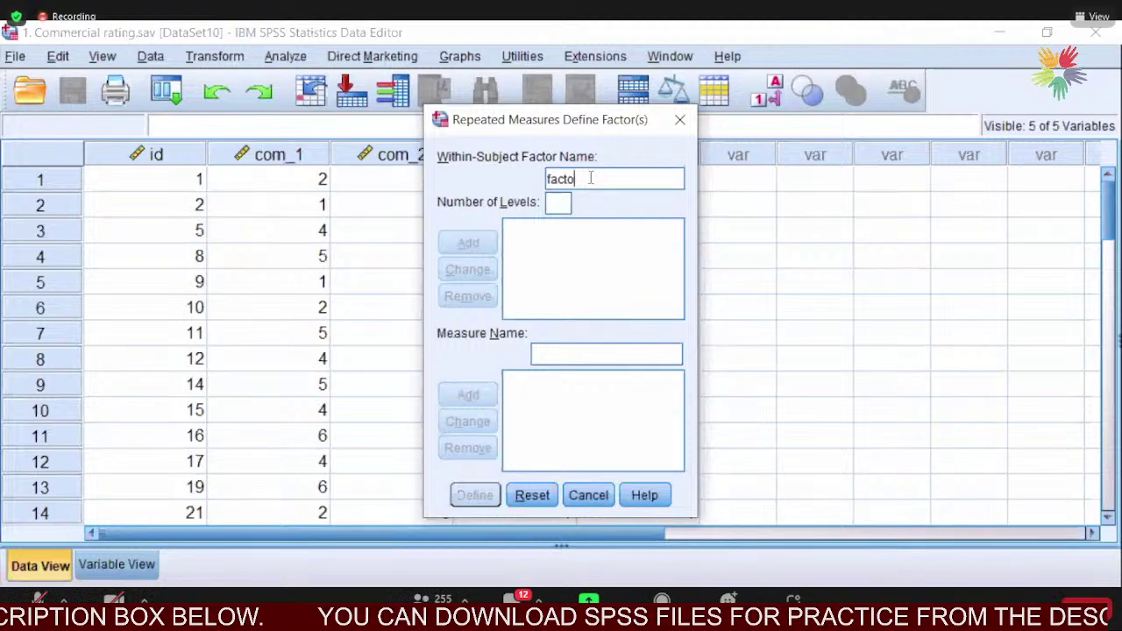
key("BackSpace")
key("BackSpace")
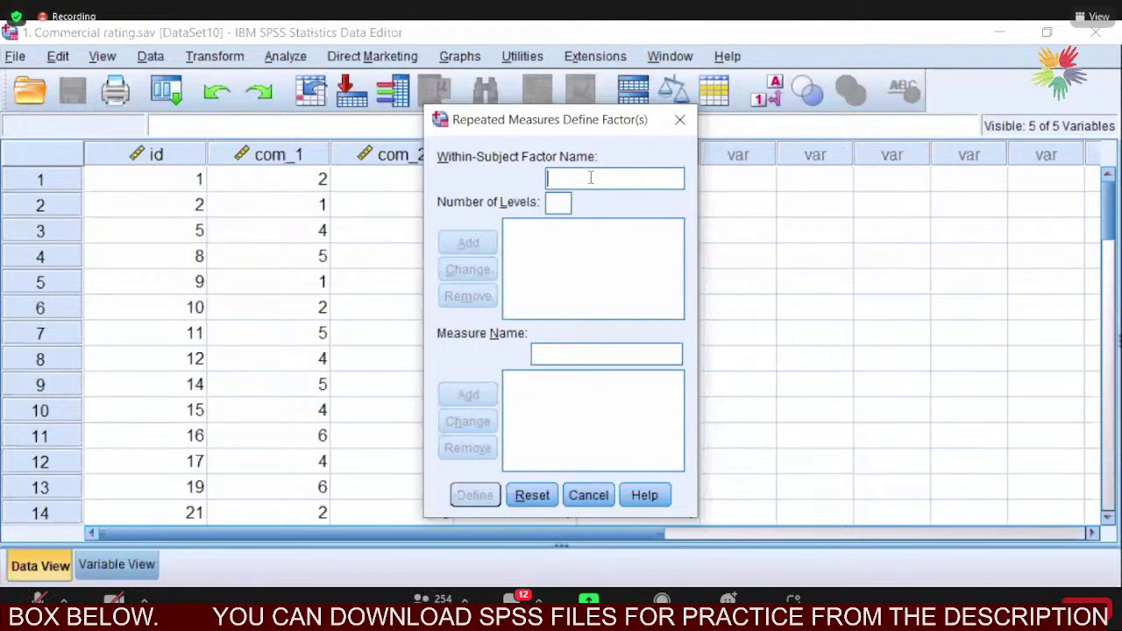
type("Commer")
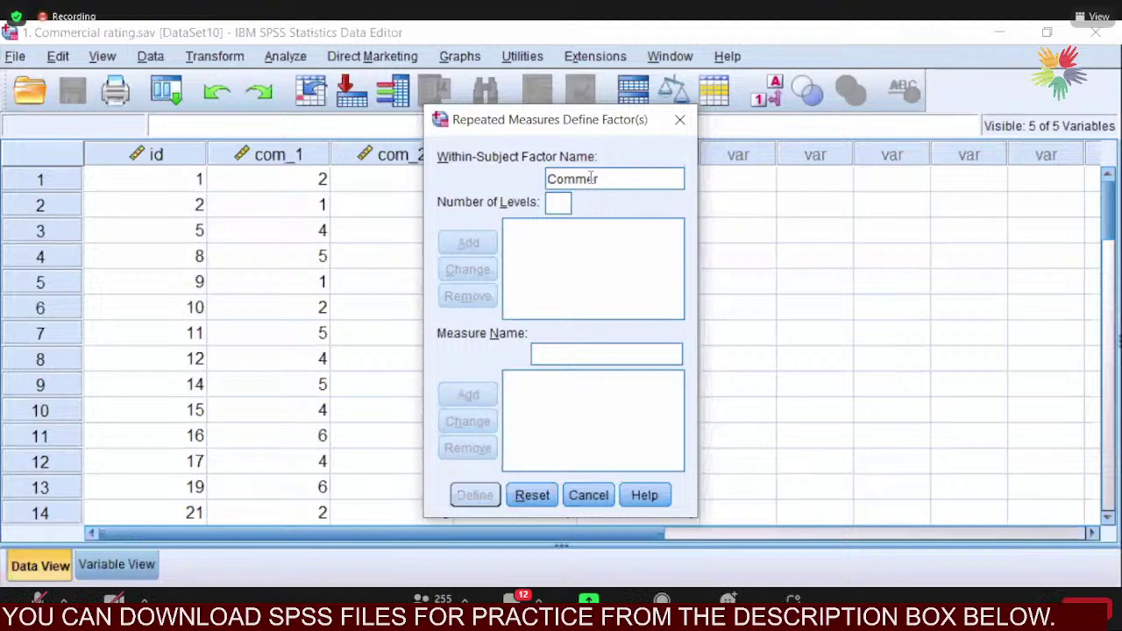
type("cial")
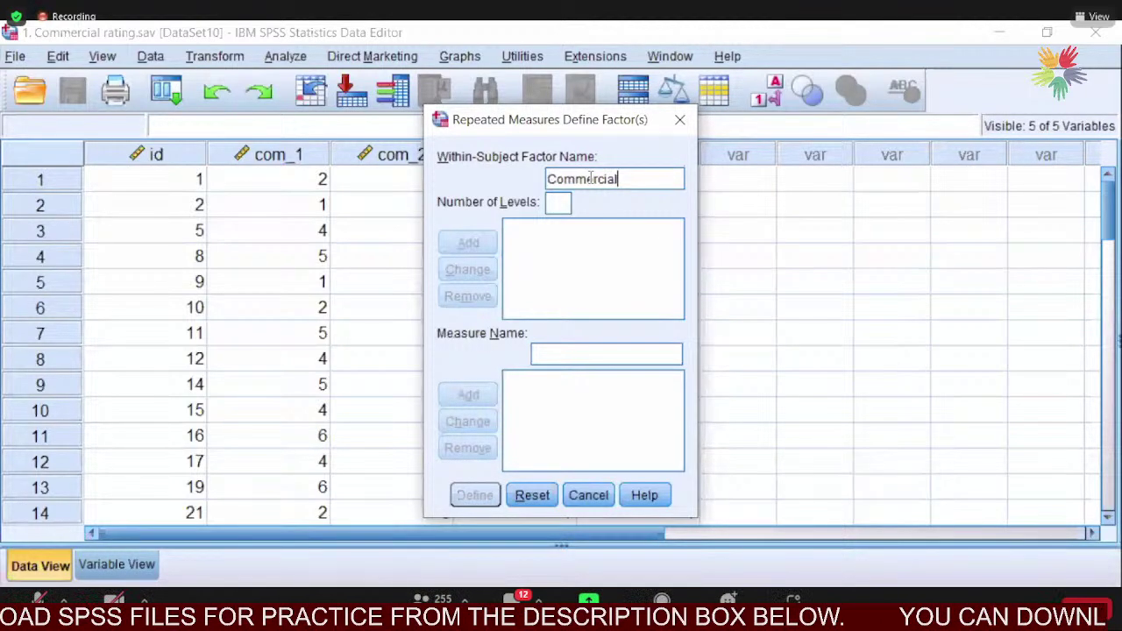
left_click(551, 203)
type("4")
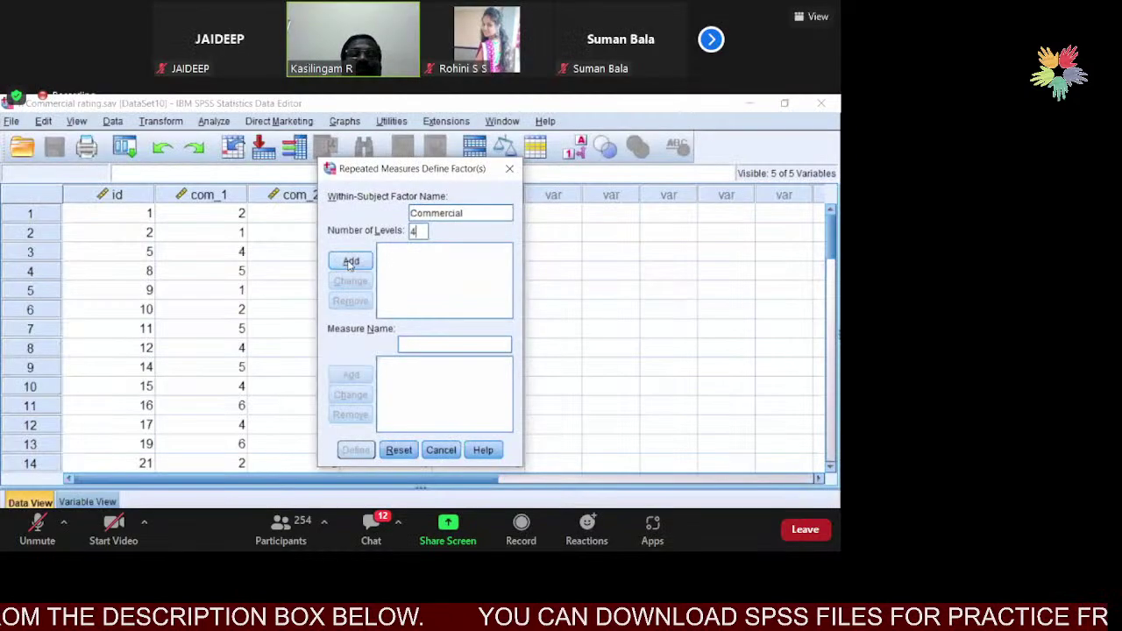
left_click(350, 262)
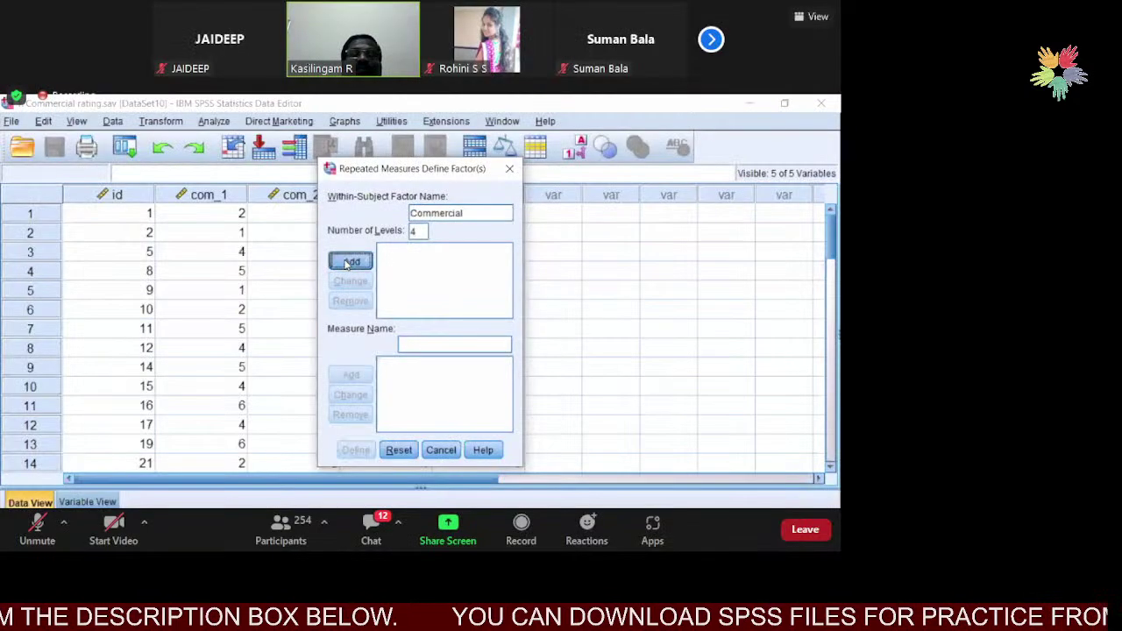
Add a measure named Adrating and proceed to define the repeated-measures variables.
left_click(435, 346)
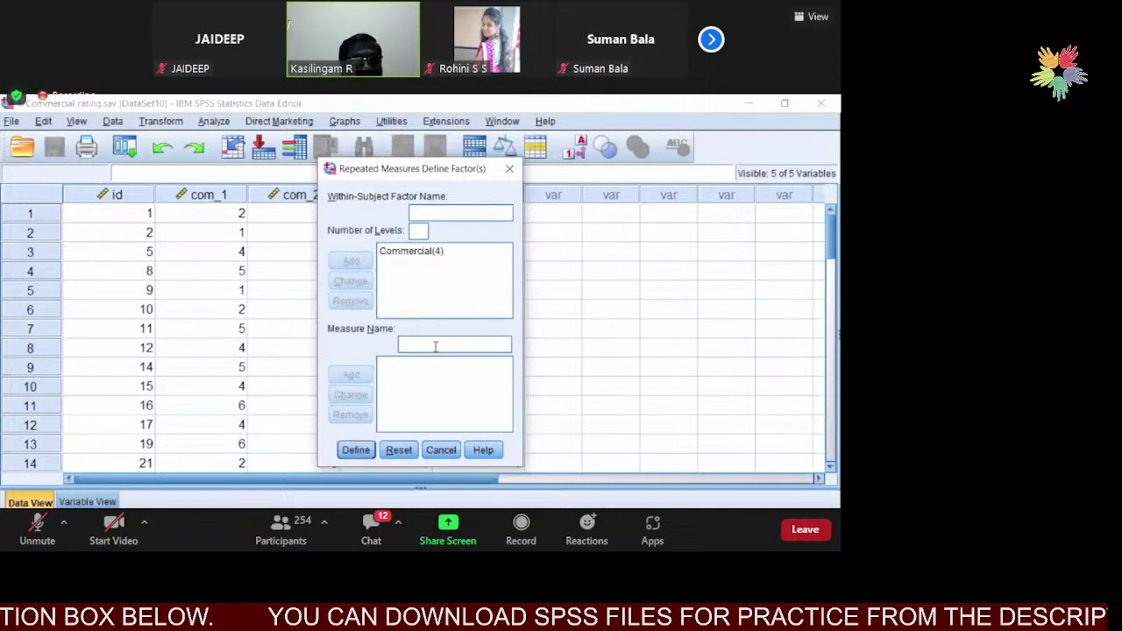
type("Ad")
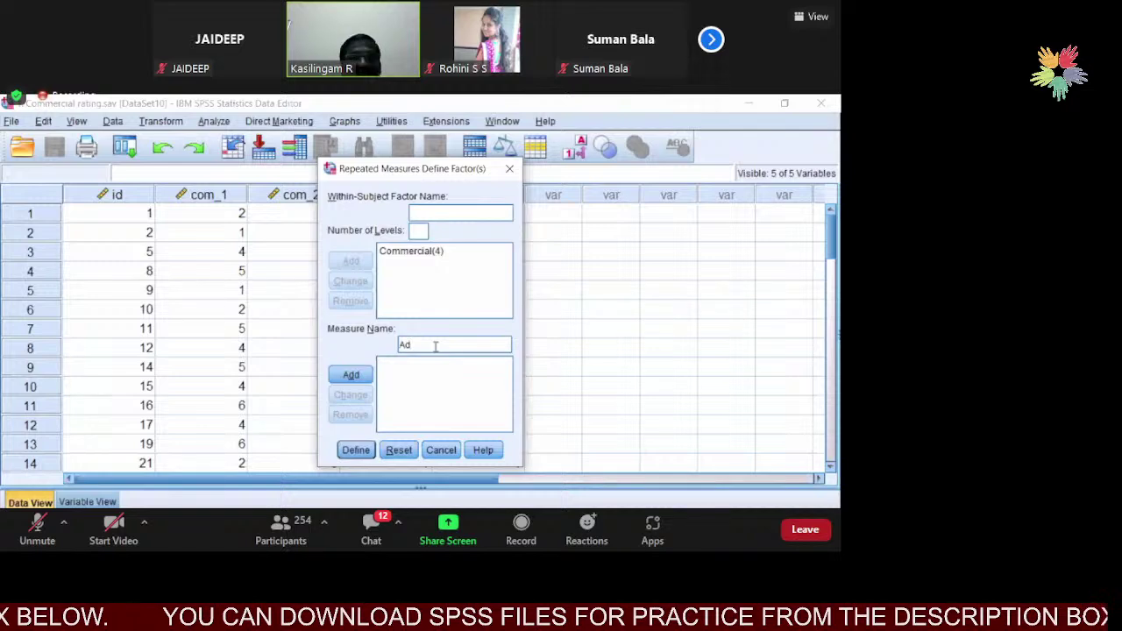
type("rati")
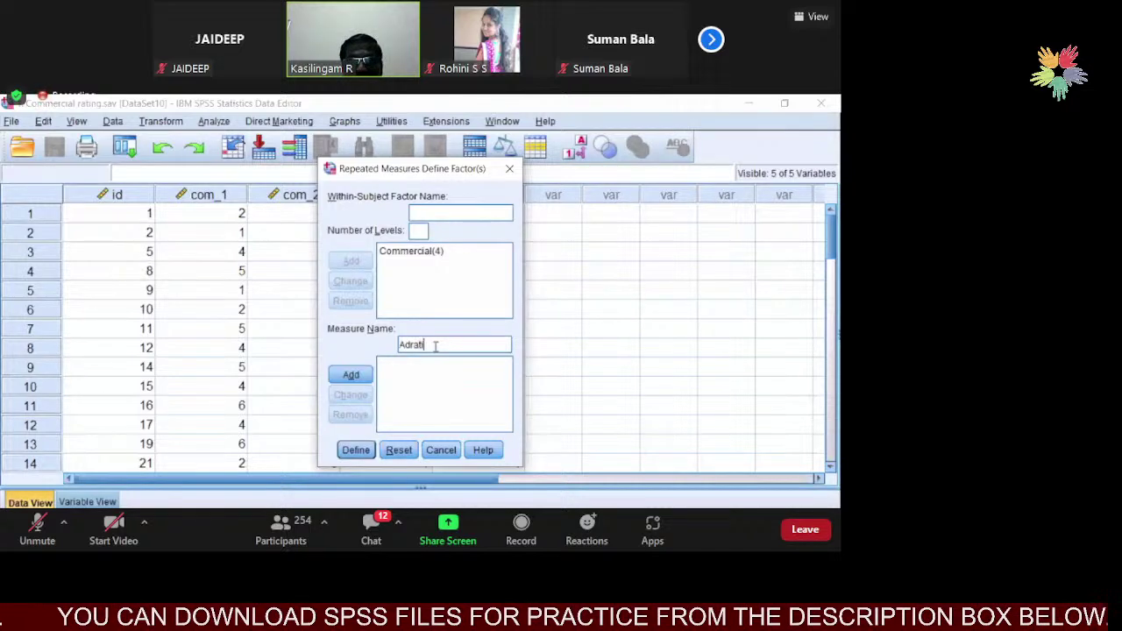
type("ng")
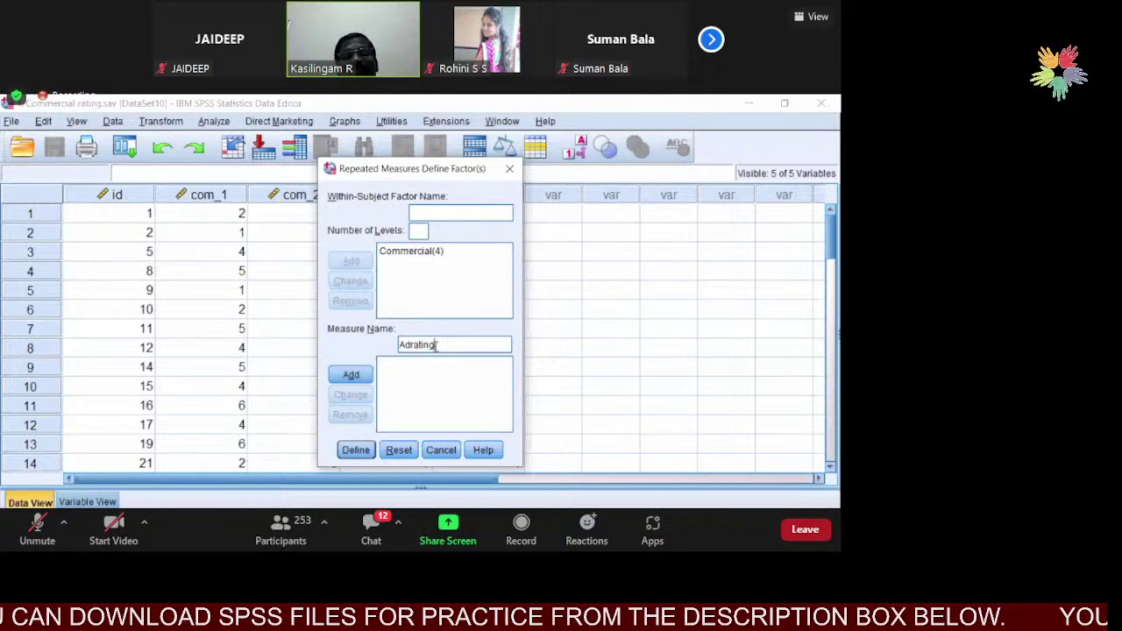
left_click(360, 377)
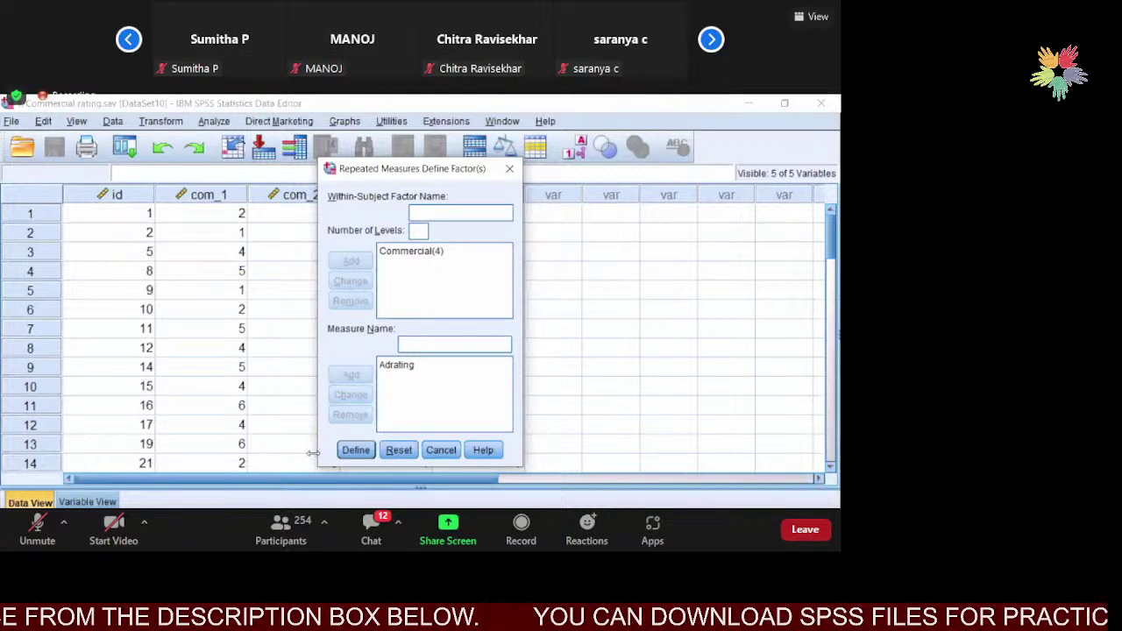
left_click(355, 451)
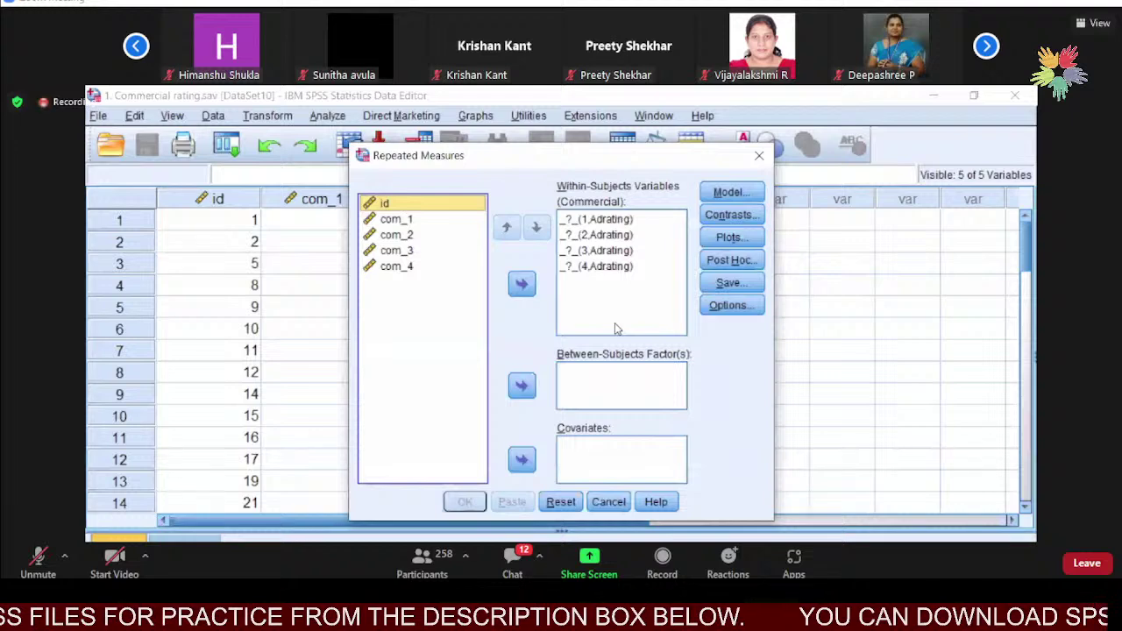
Assign com_1 through com_4 to the four Commercial within-subjects levels and run the repeated-measures analysis.
left_click(396, 220)
key("shift+Down")
key("shift+Down")
key("shift+Down")
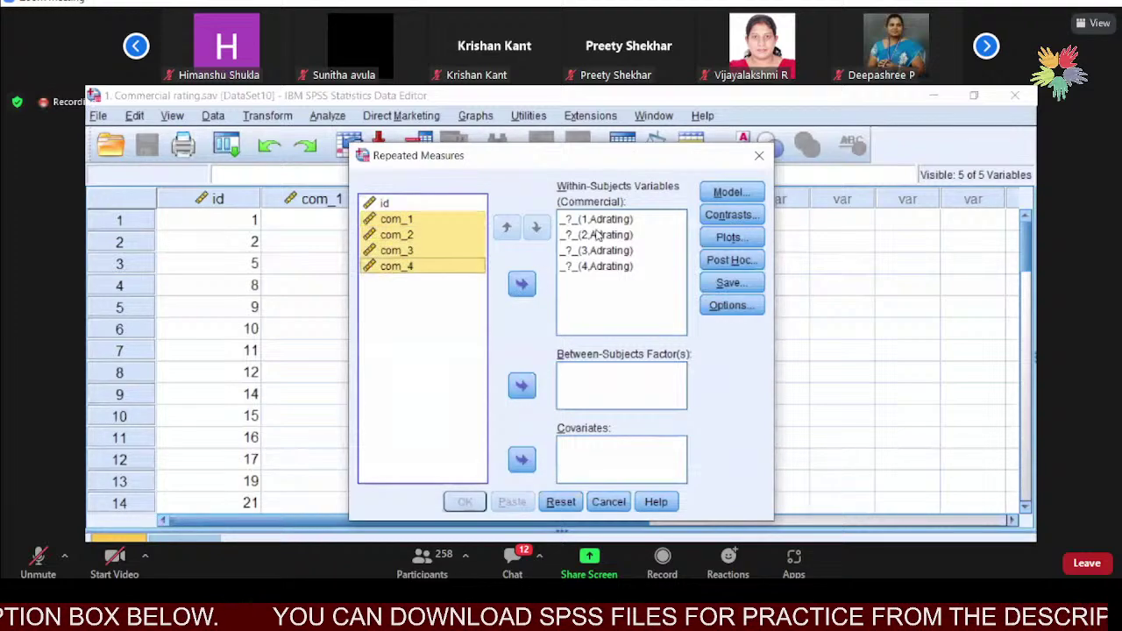
left_click(522, 284)
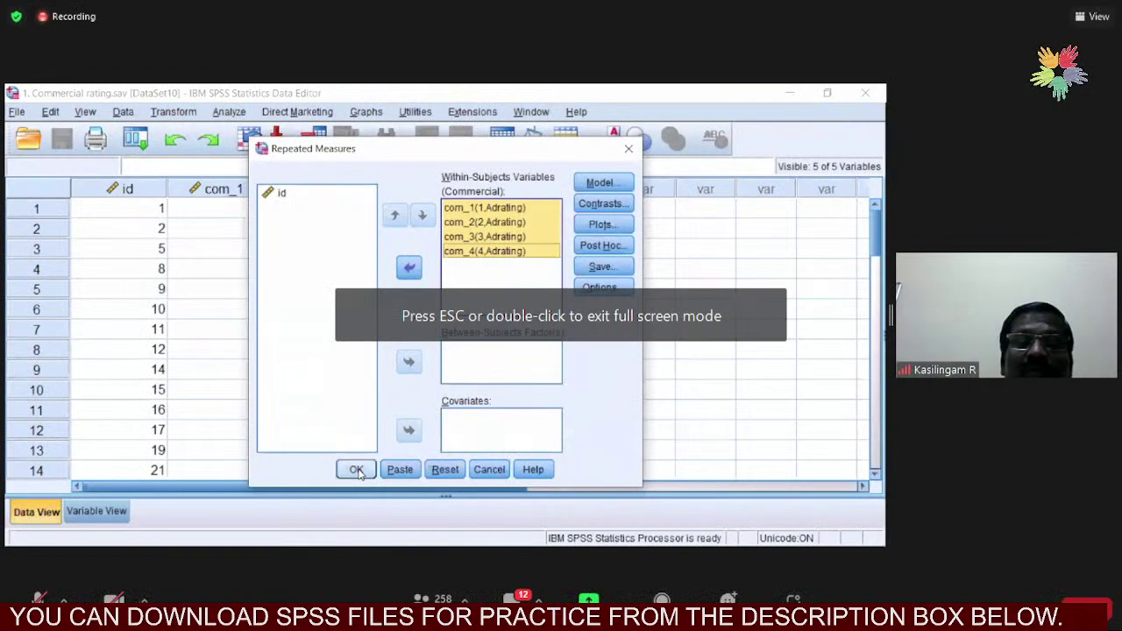
key("Tab")
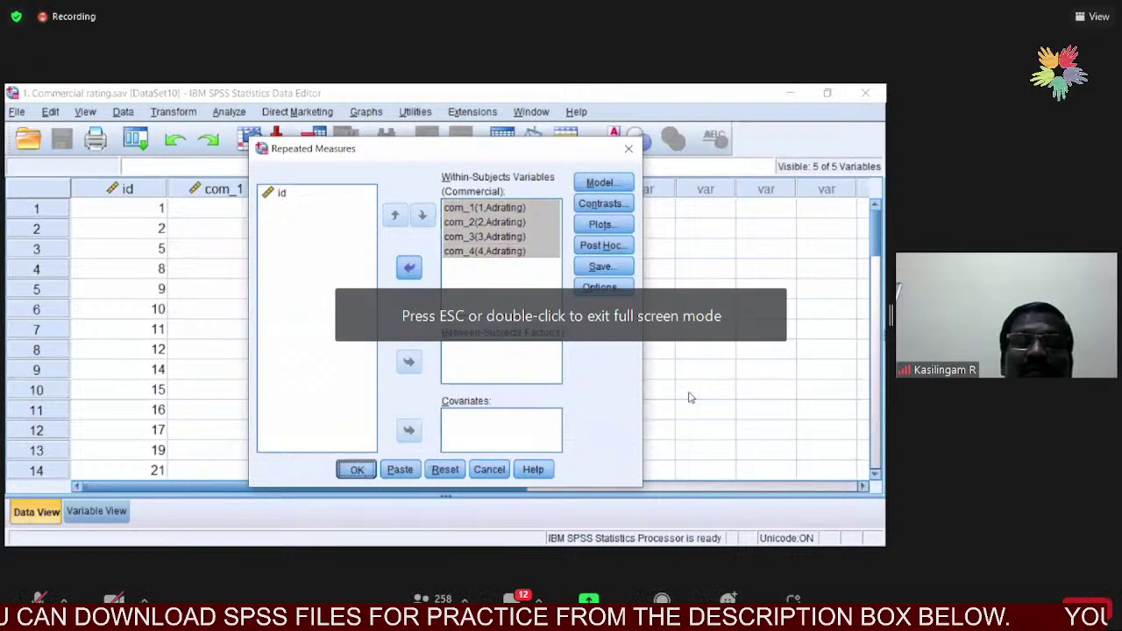
key("Return")
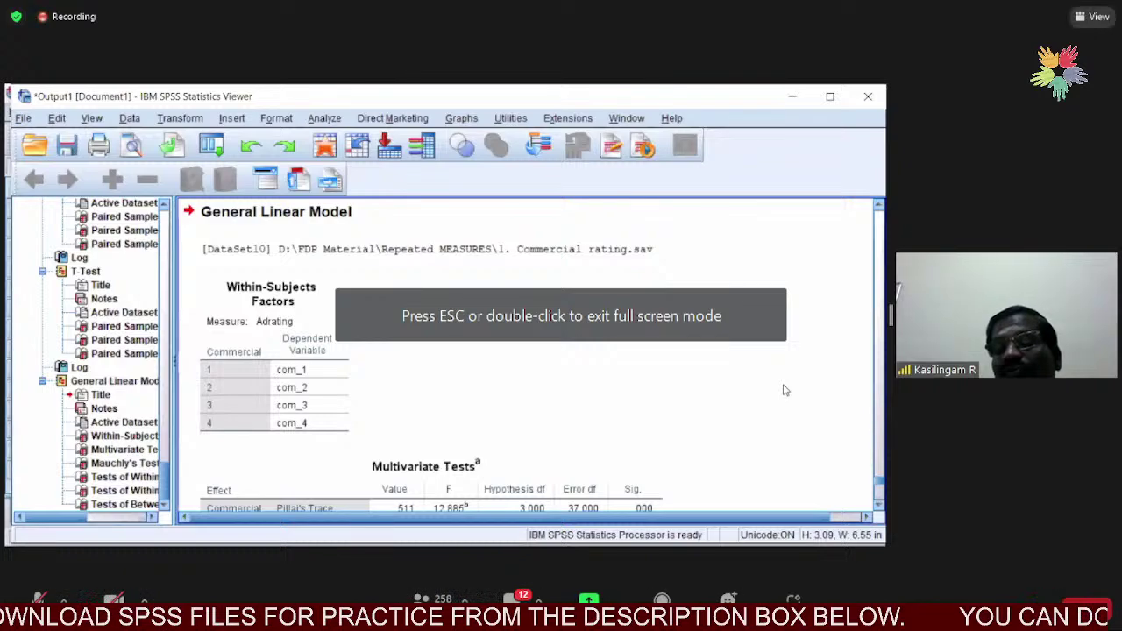
Examine the F and significance values for Commercial in the Tests of Within-Subjects Effects table.
scroll(785, 390, "down", 10)
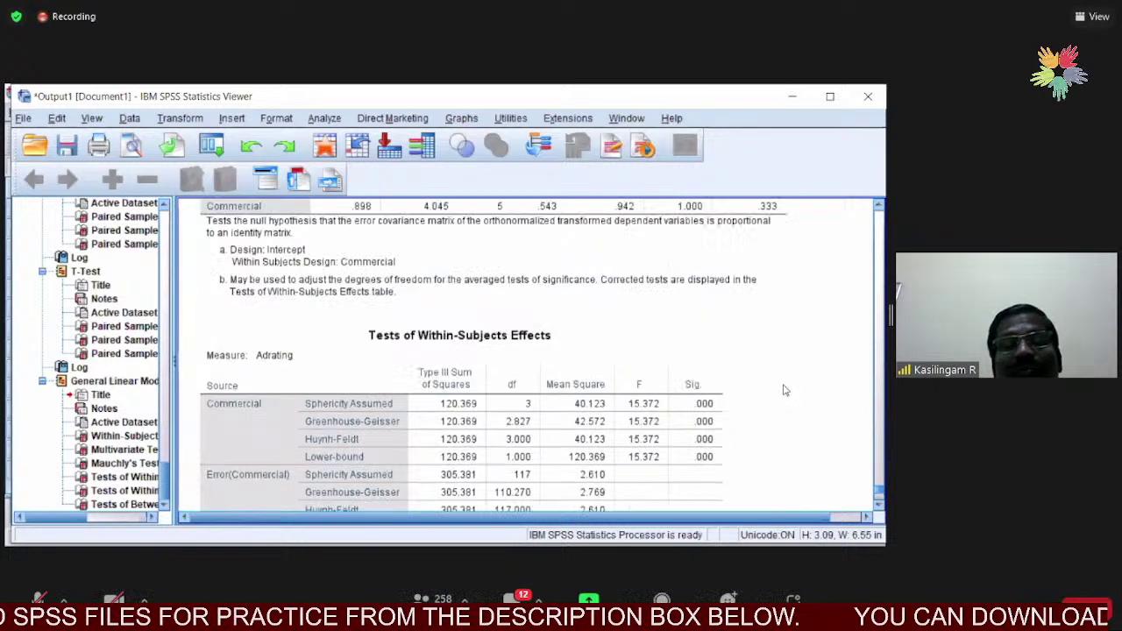
scroll(785, 390, "up", 3)
scroll(785, 390, "down", 6)
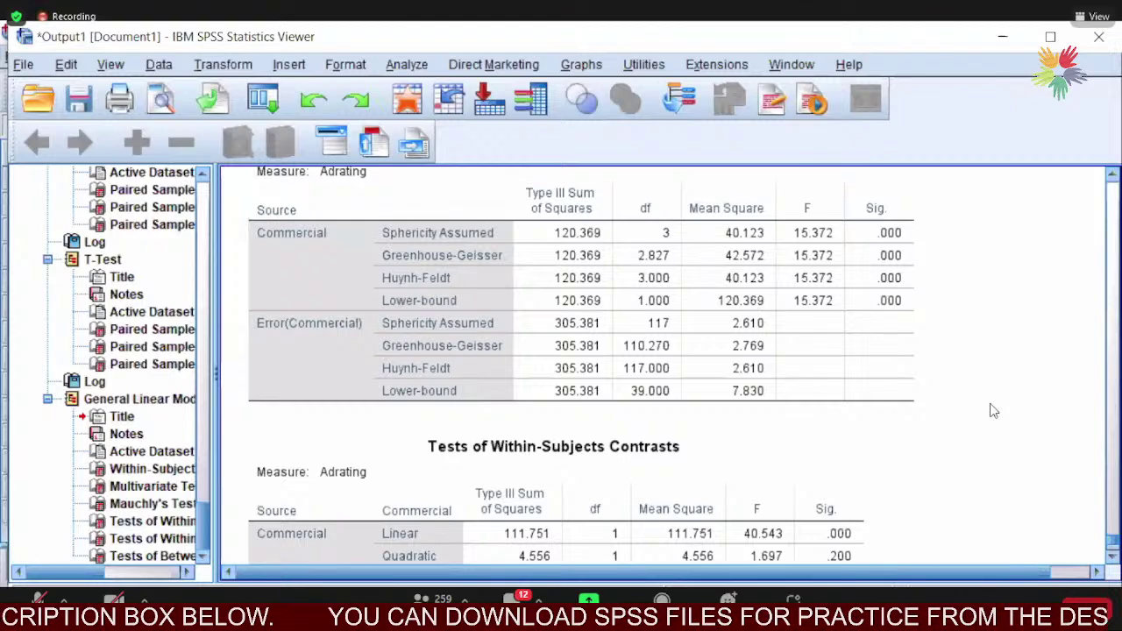
left_click(912, 404)
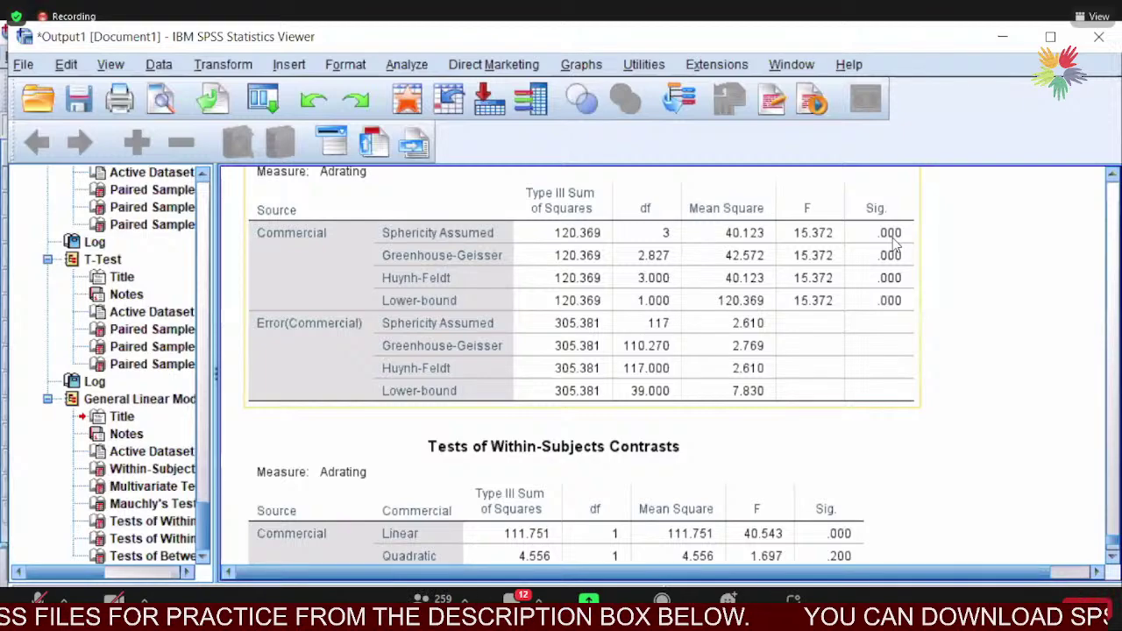
left_click(964, 255)
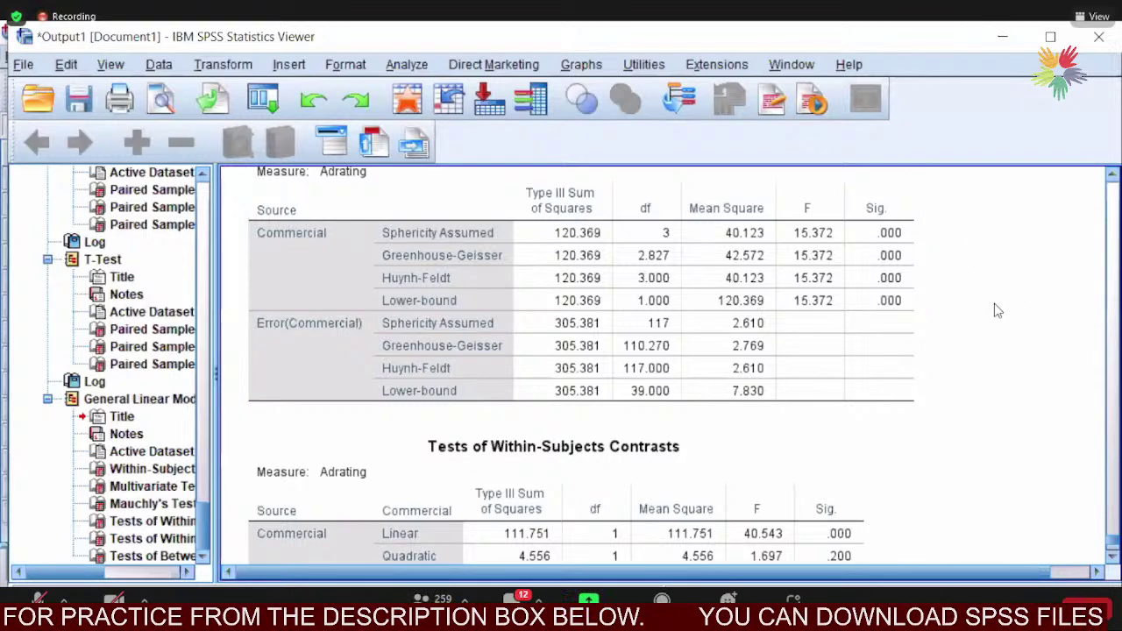
left_click(853, 305)
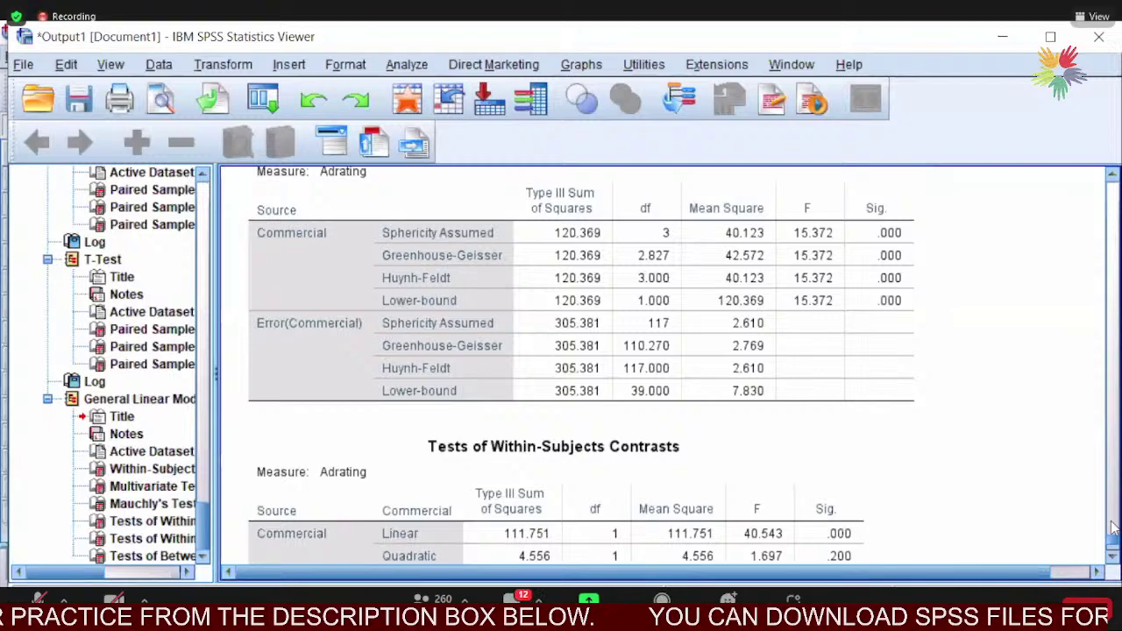
Examine the significance in Mauchly's Test of Sphericity and compare it with the within-subjects effects and contrasts tables.
scroll(1112, 527, "up", 5)
scroll(1112, 527, "up", 1)
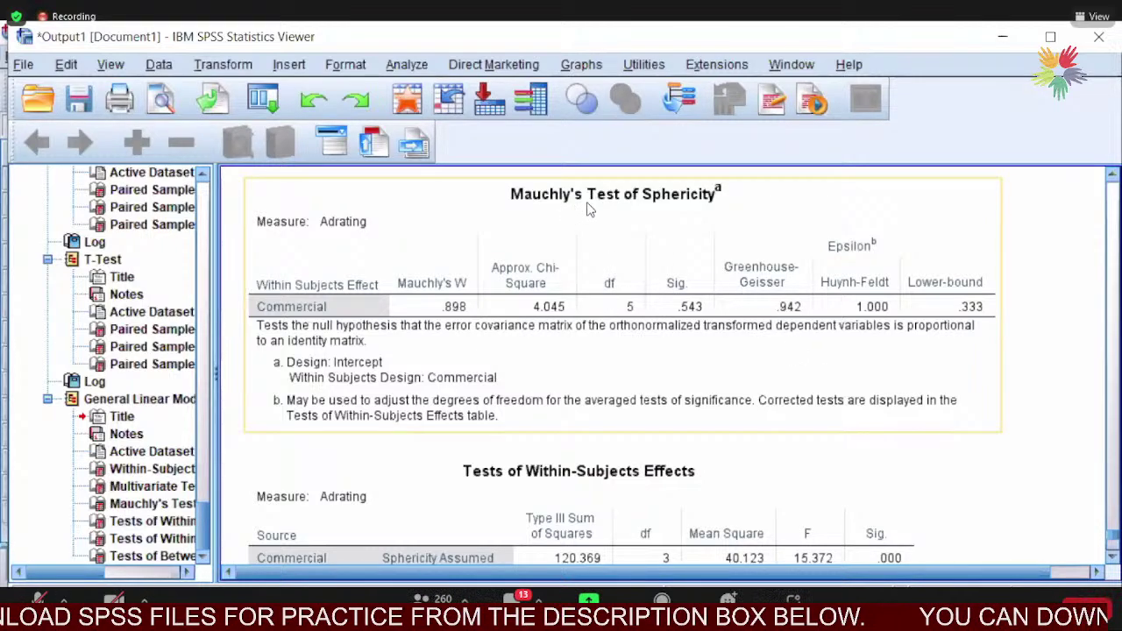
left_click(489, 472)
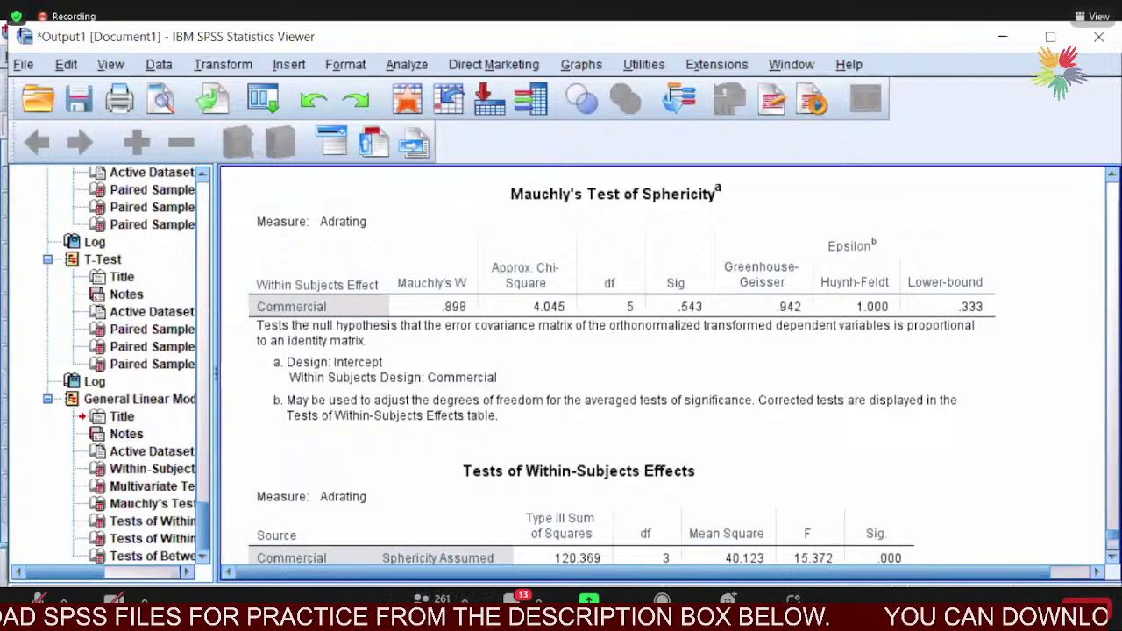
left_click(706, 415)
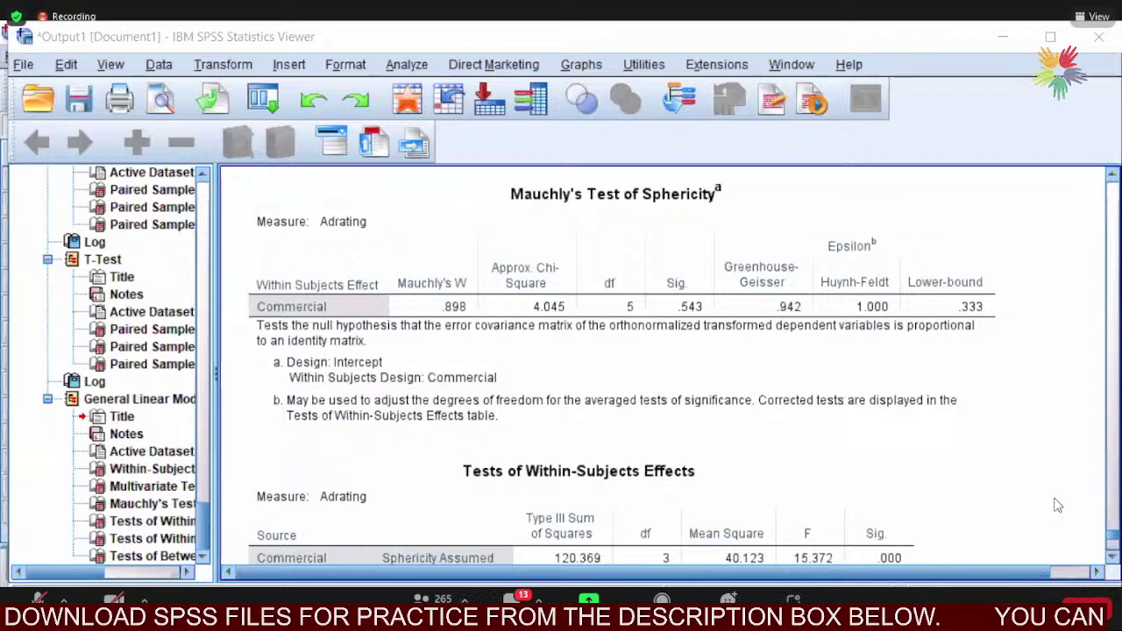
scroll(1058, 506, "down", 5)
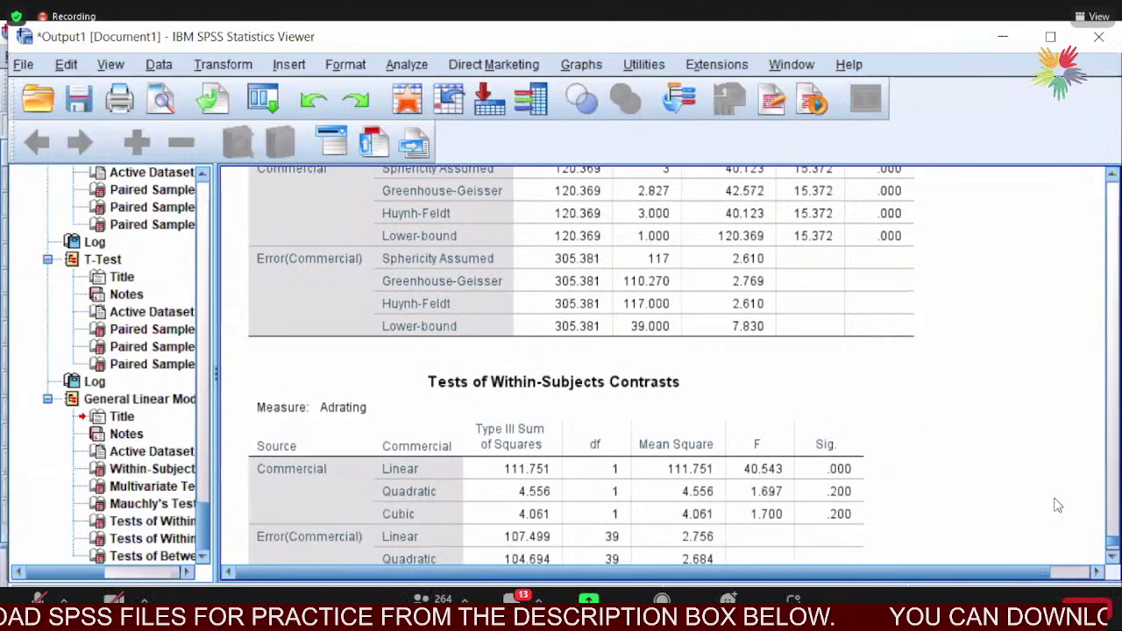
Review the significance in Mauchly's Test of Sphericity together with the Sphericity Assumed row of the Tests of Within-Subjects Effects table.
left_click(1112, 178)
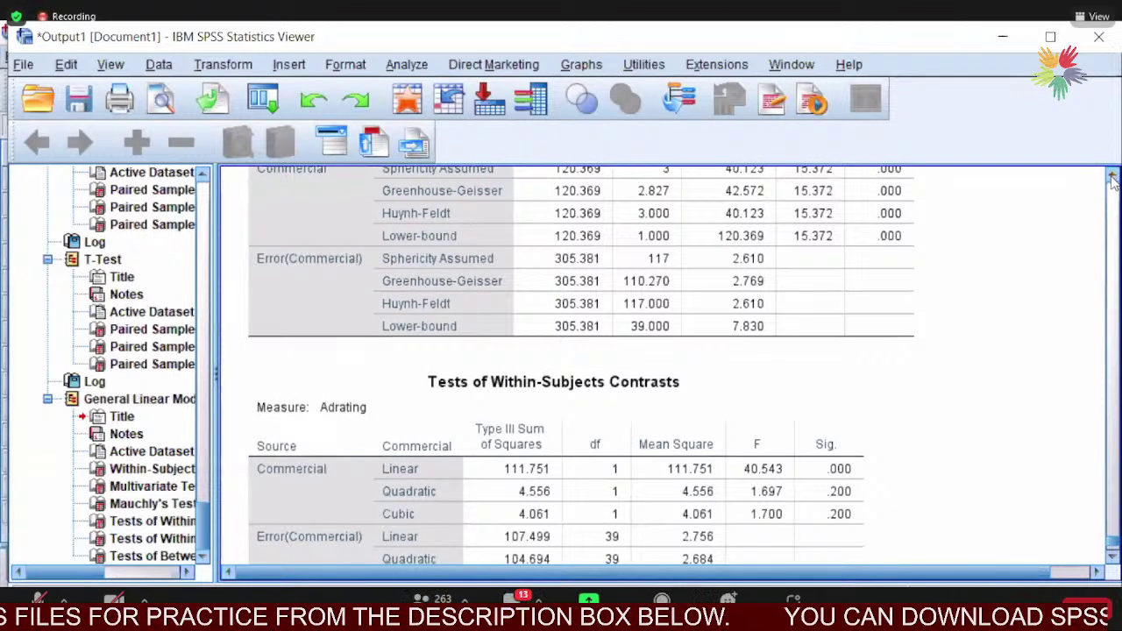
left_click(393, 235)
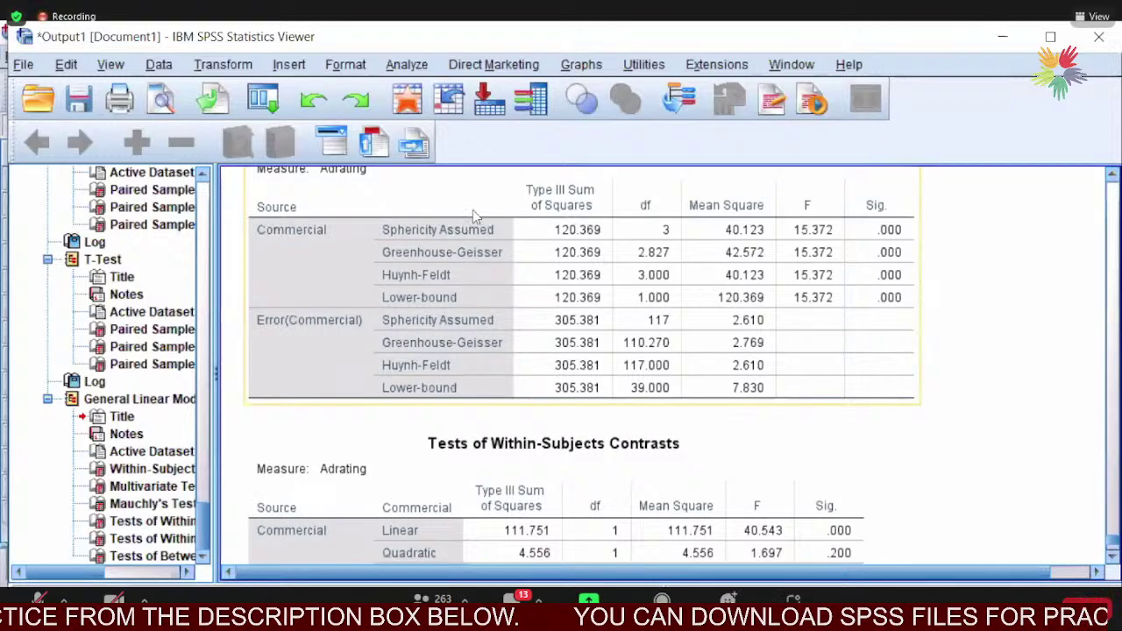
left_click(1113, 175)
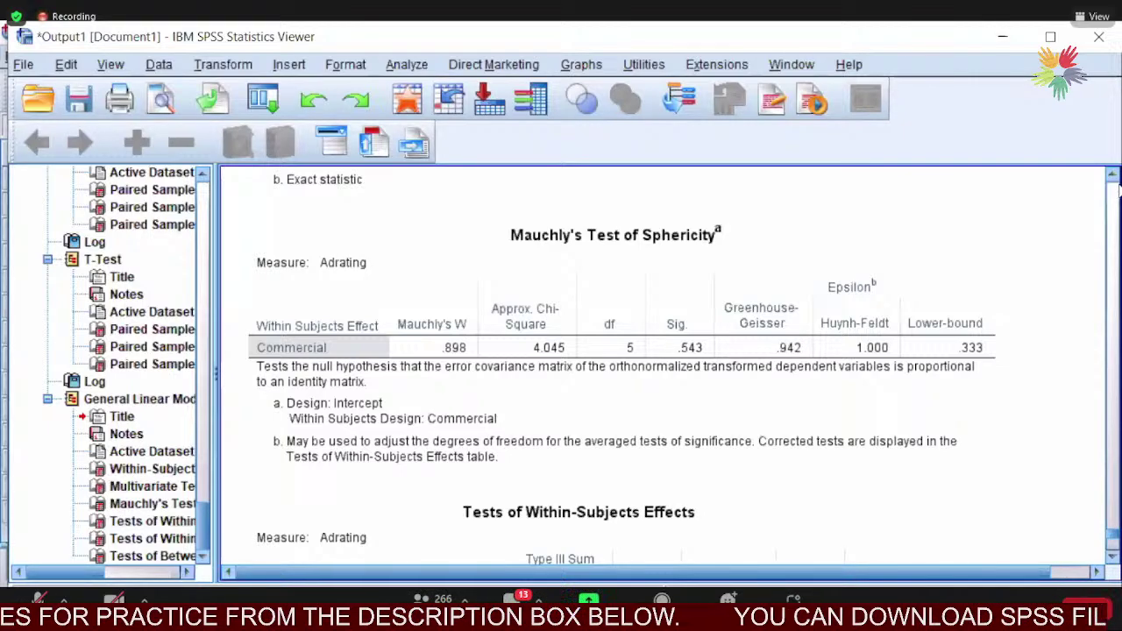
left_click(700, 400)
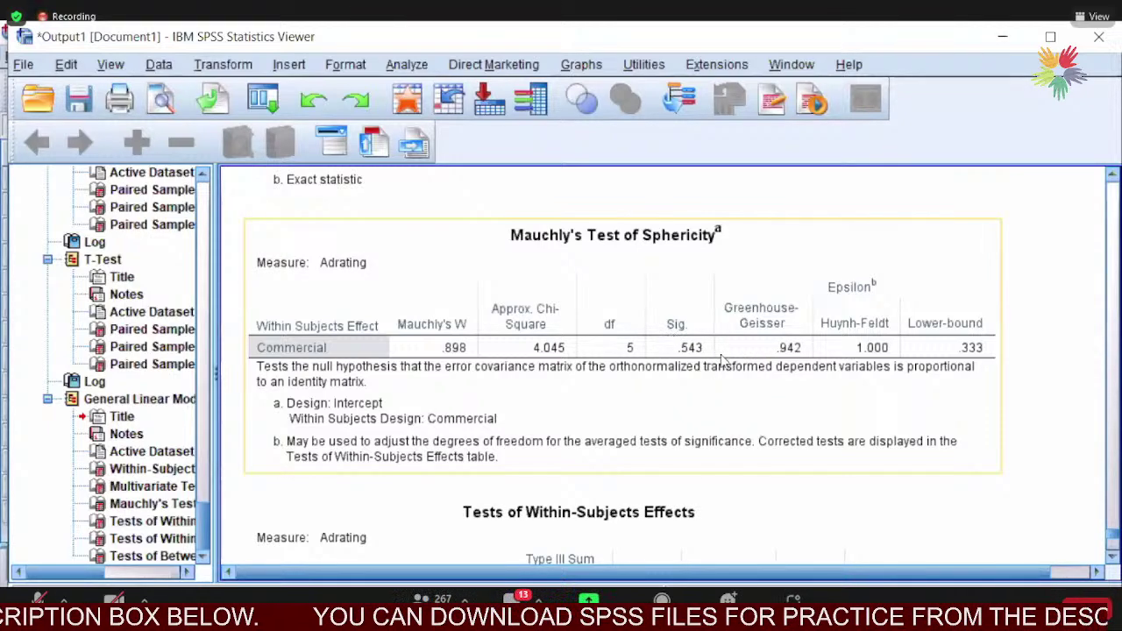
left_click(1071, 466)
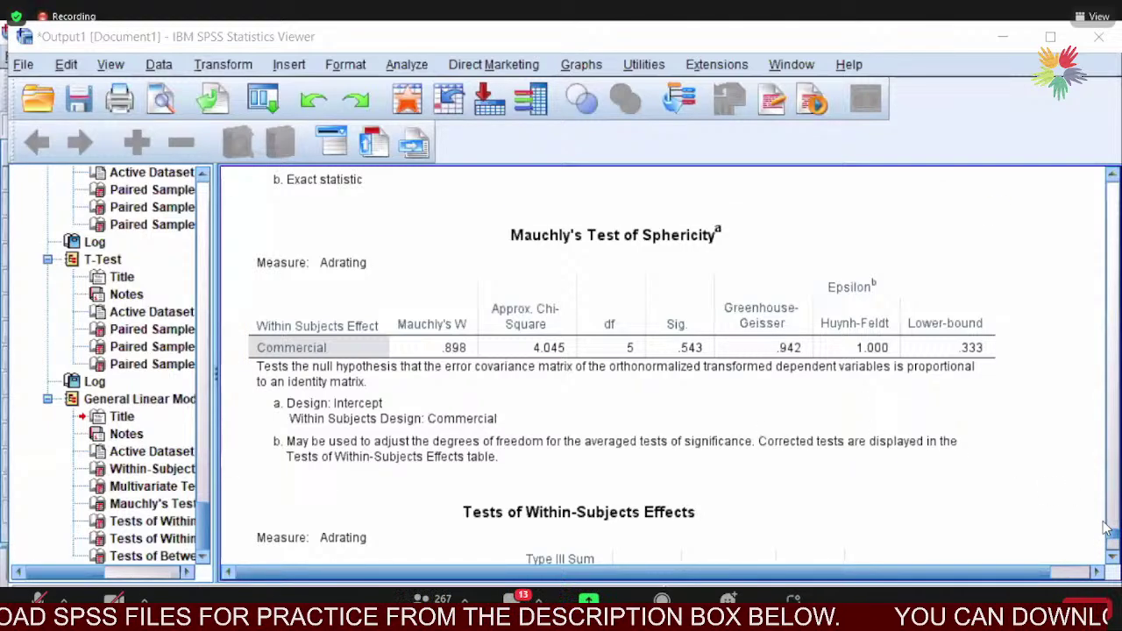
scroll(1106, 529, "down", 5)
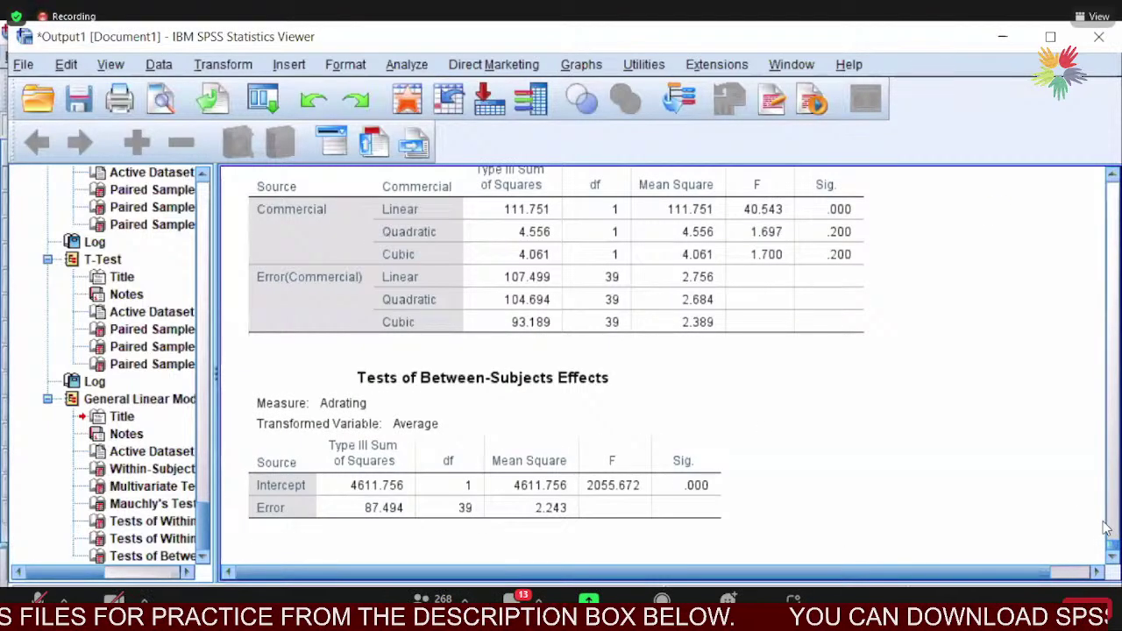
scroll(1107, 529, "up", 5)
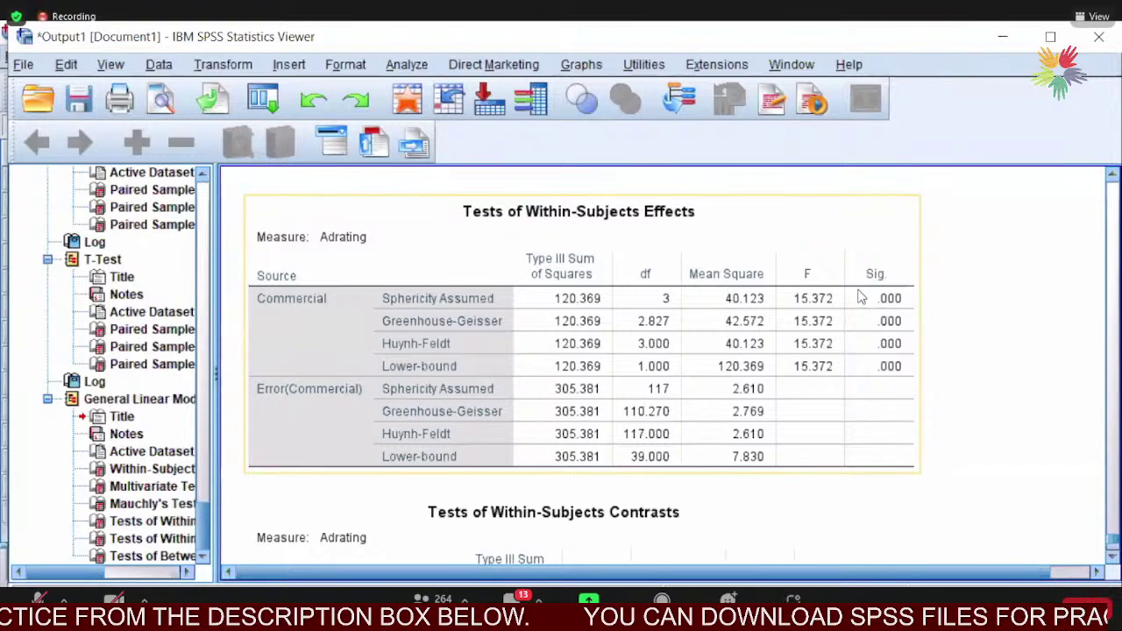
left_click(1109, 526)
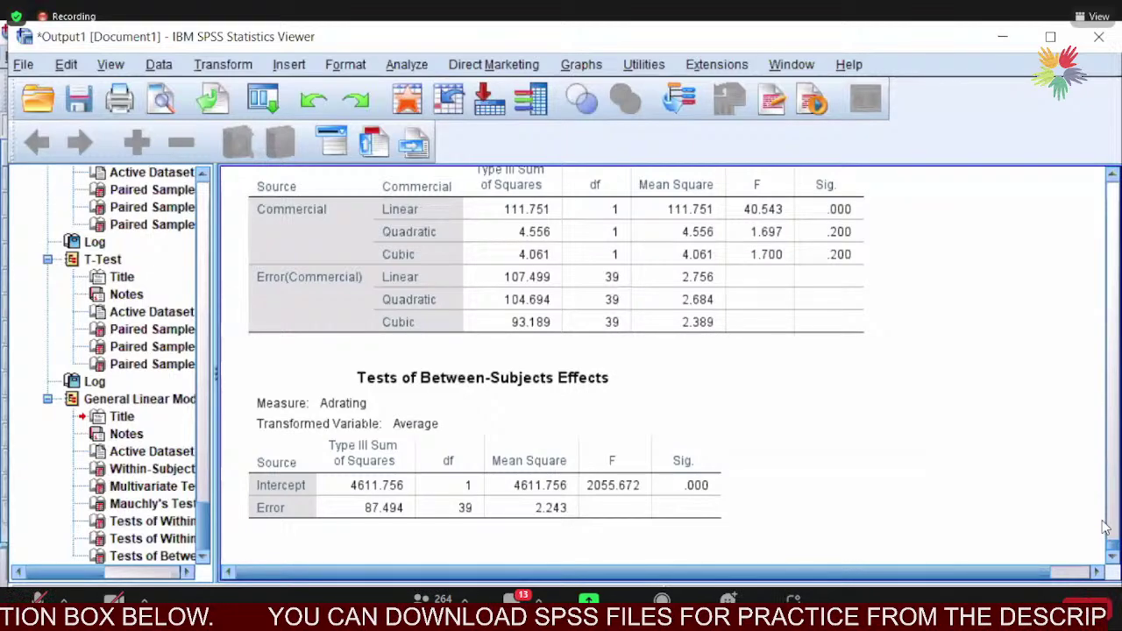
scroll(1105, 526, "up", 5)
scroll(1107, 526, "up", 3)
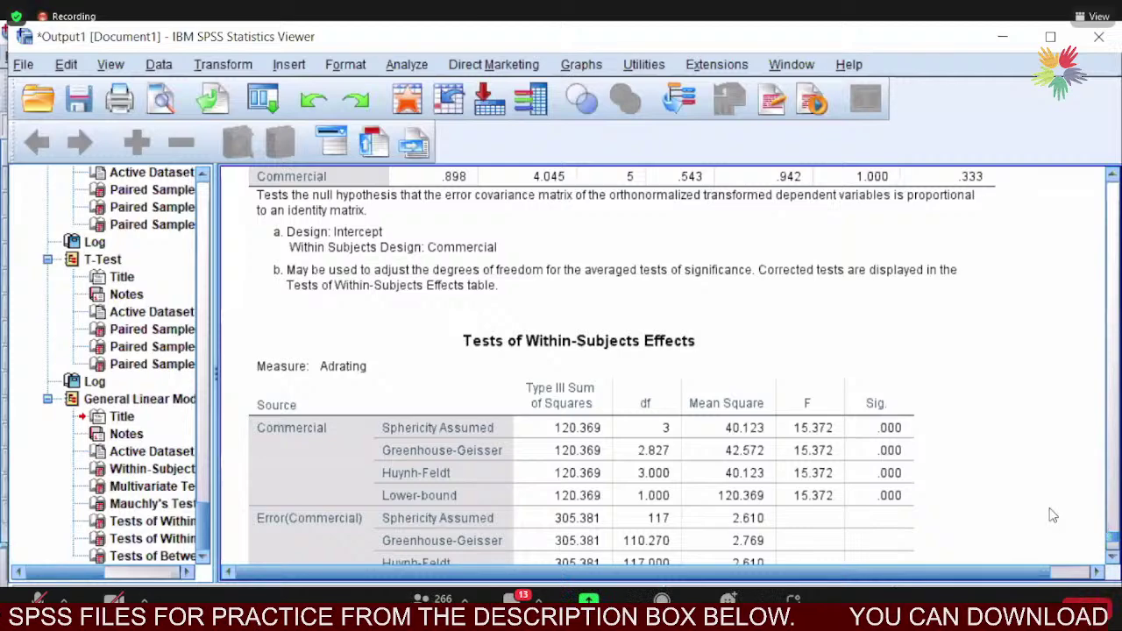
Reopen the repeated-measures General Linear Model, keep the Commercial(4) factor and Adrating measure, and proceed to the variable definition.
left_click(408, 65)
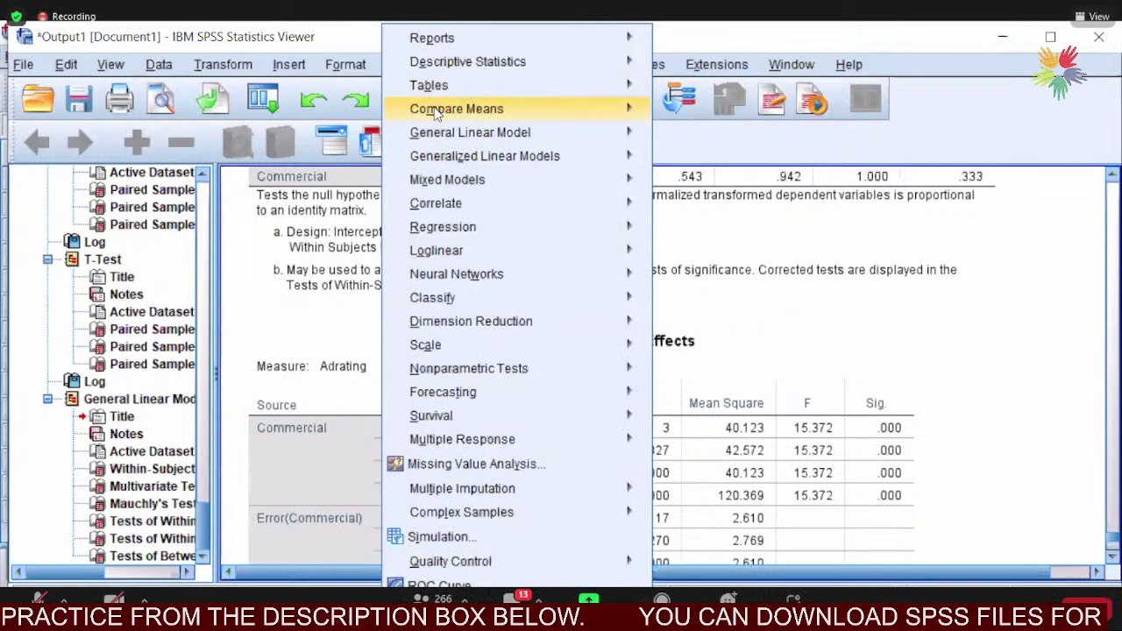
mouse_move(438, 114)
mouse_move(456, 133)
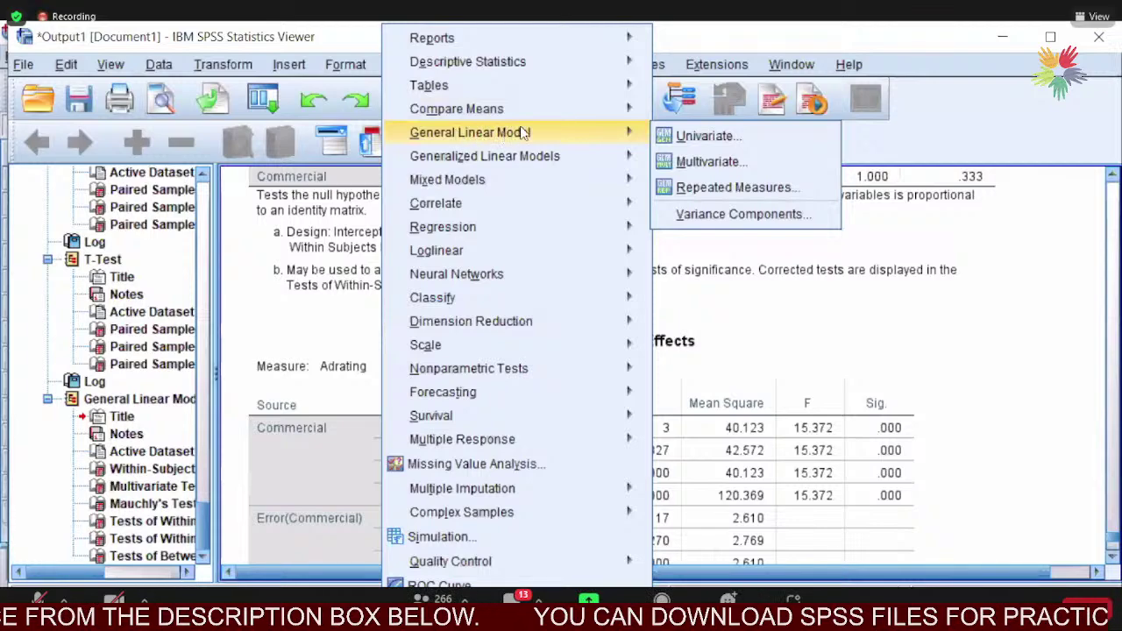
left_click(719, 194)
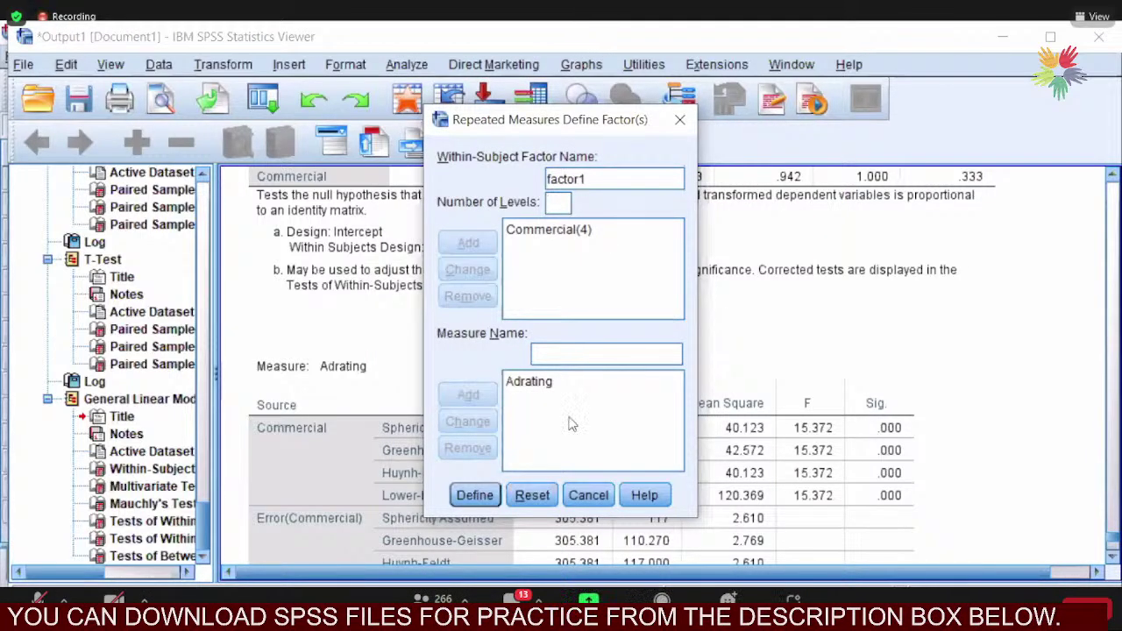
left_click(466, 499)
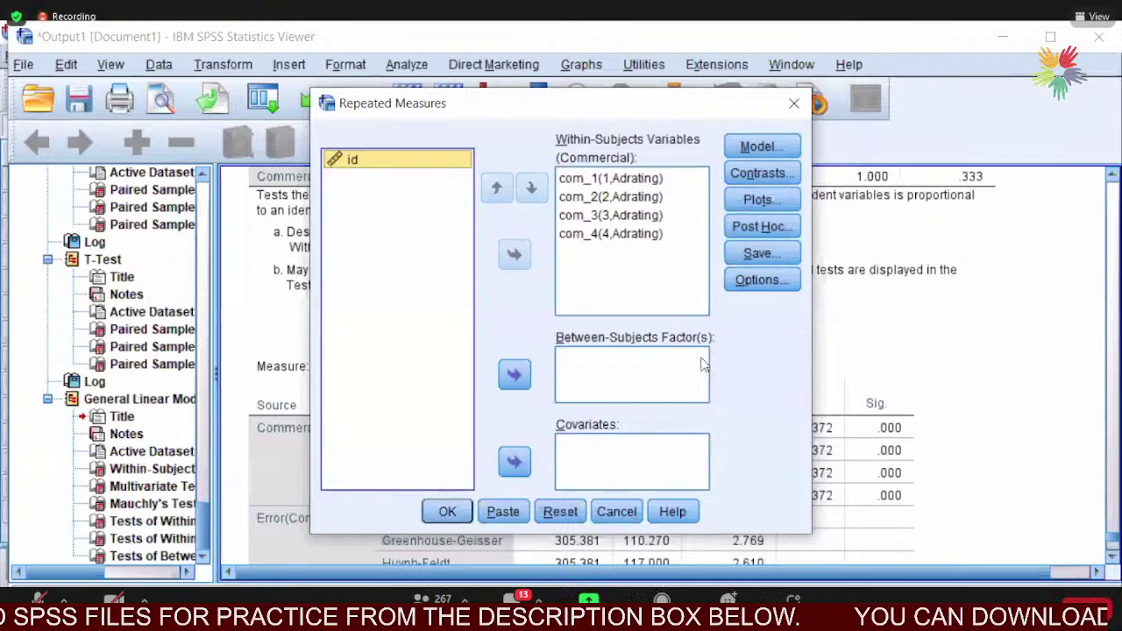
In the analysis options, request descriptive statistics and estimated marginal means for Commercial with main effects compared.
left_click(762, 280)
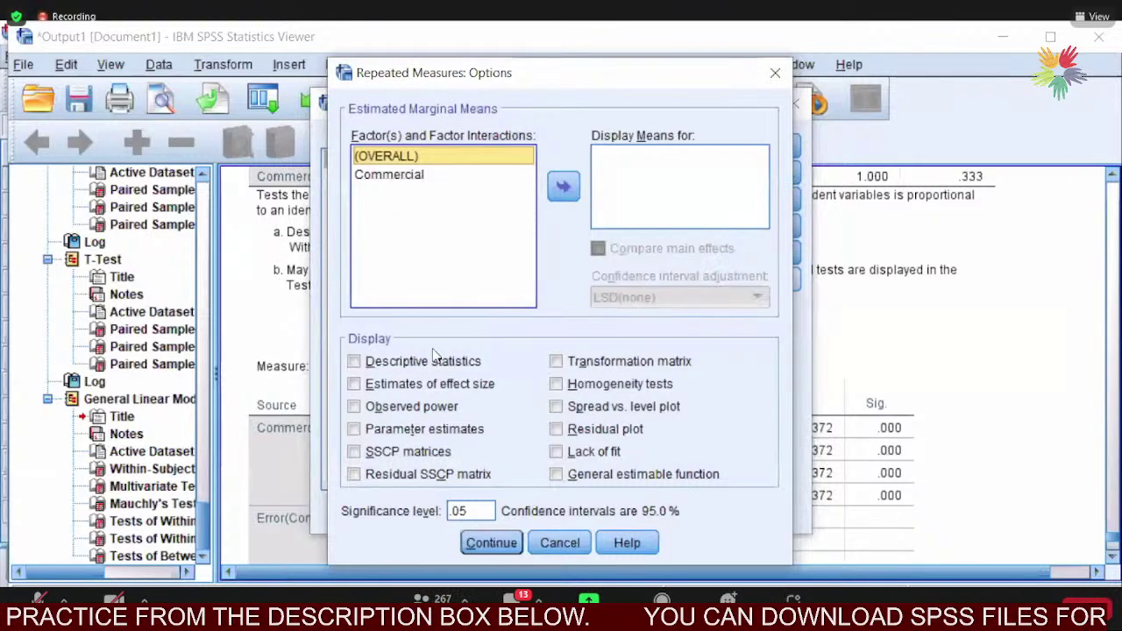
left_click(354, 361)
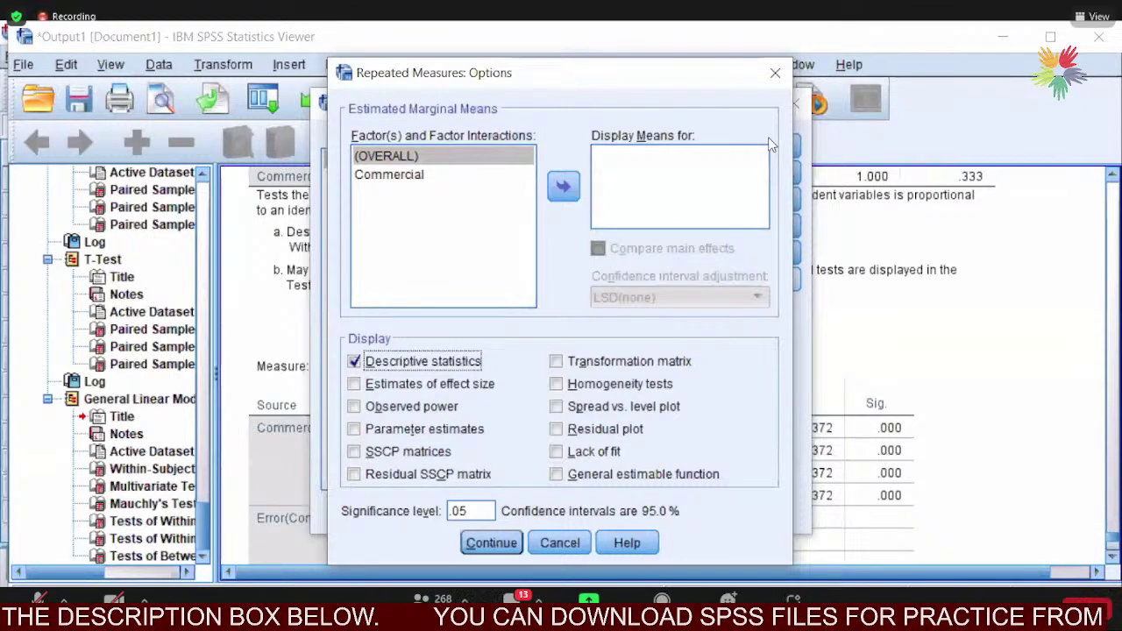
left_click(396, 178)
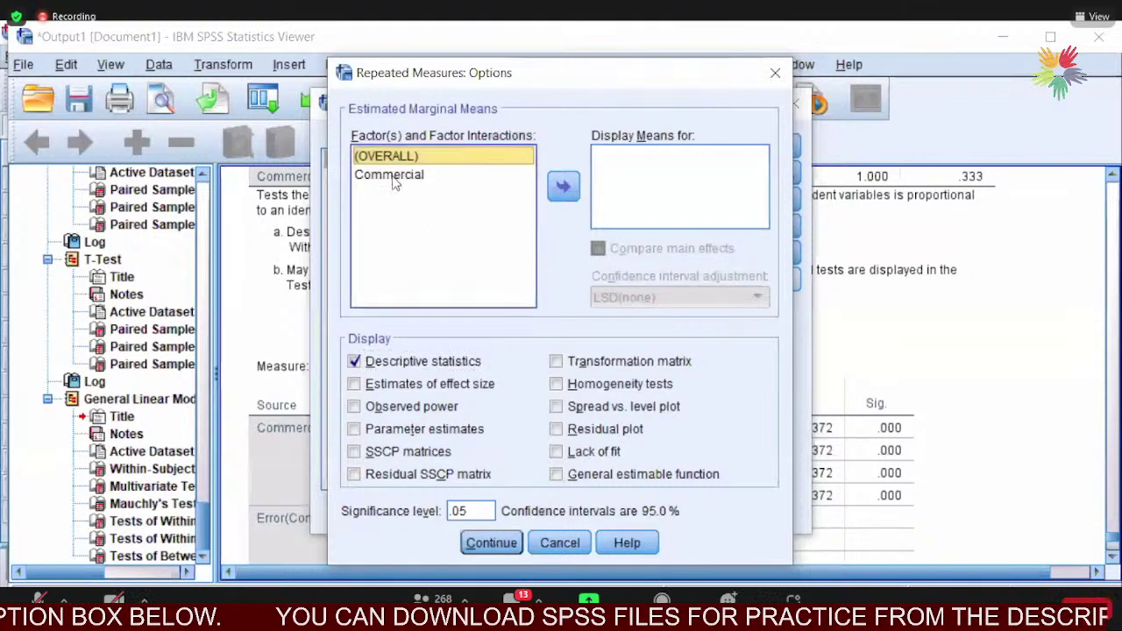
left_click(562, 182)
left_click(605, 251)
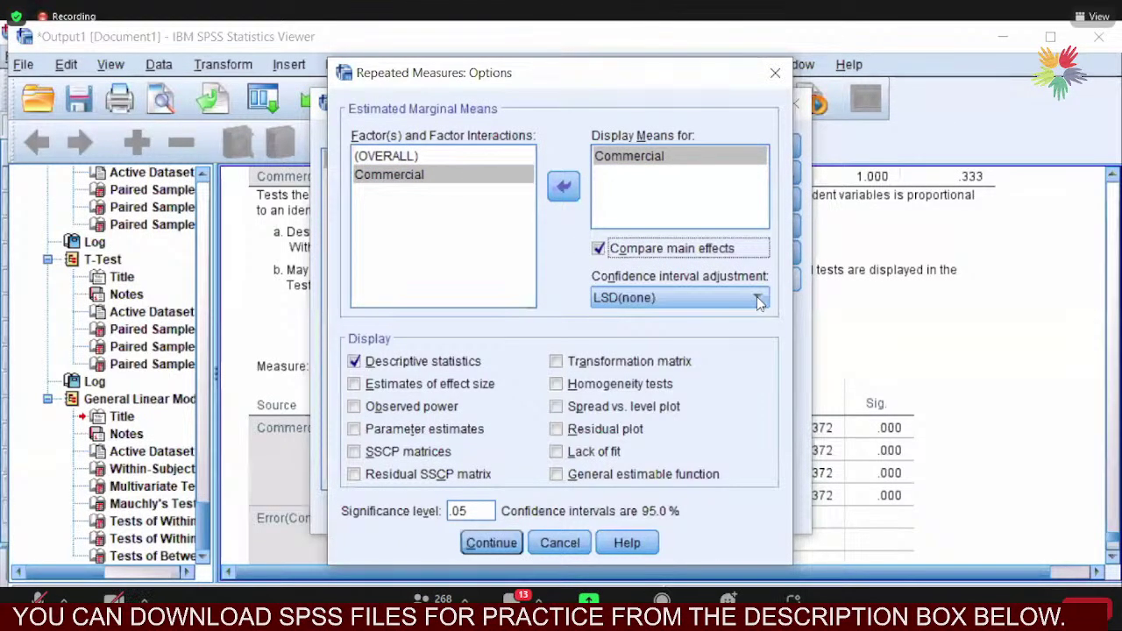
Set the confidence interval adjustment to Bonferroni and run the repeated-measures analysis.
left_click(759, 299)
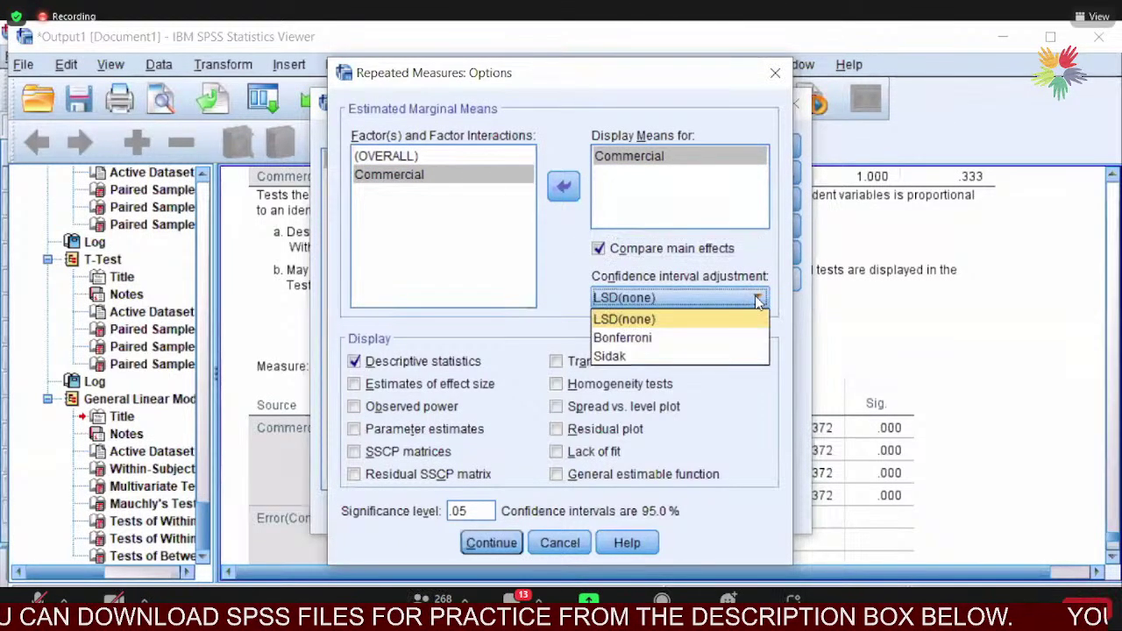
left_click(642, 340)
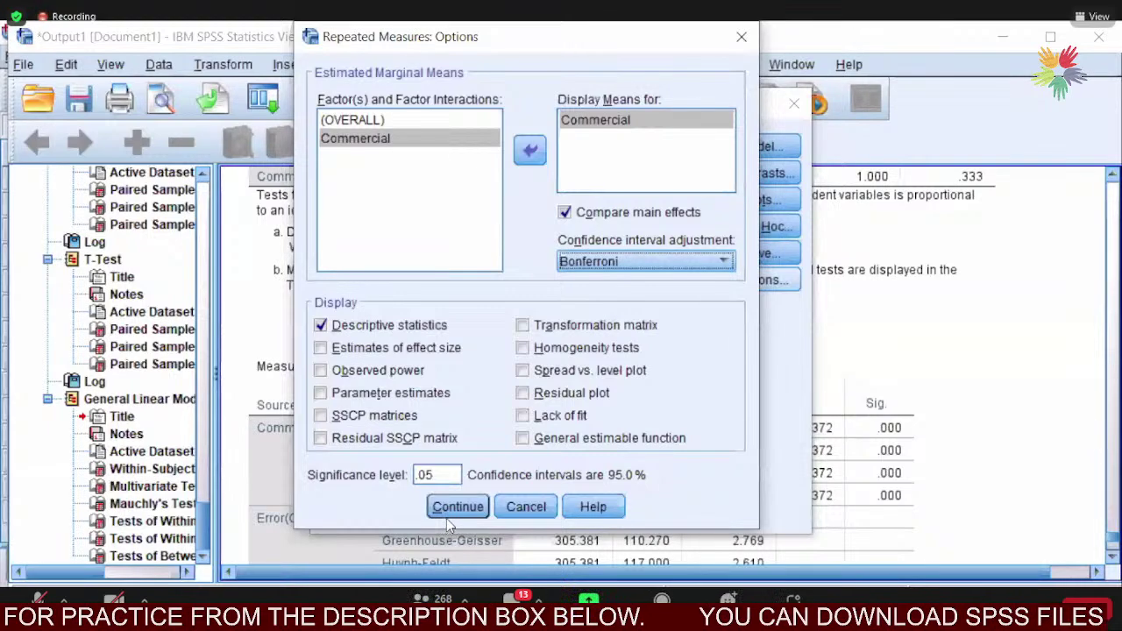
left_click(456, 516)
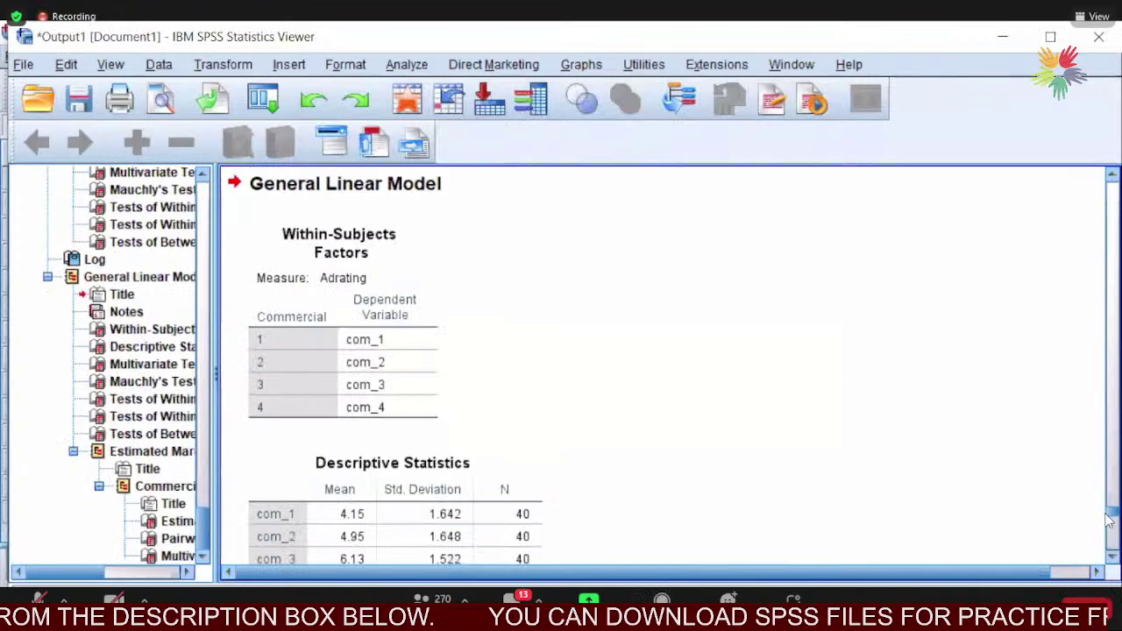
Examine the means in the Descriptive Statistics table and go through the test tables to the Estimates of the marginal means.
left_click_drag(1111, 519, 1111, 524)
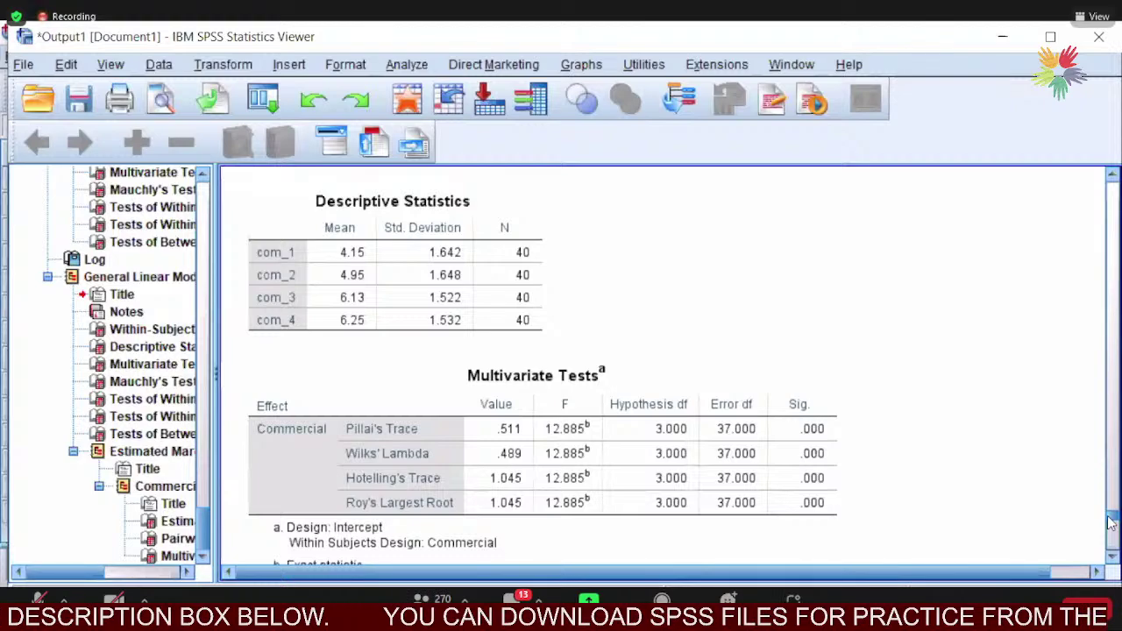
scroll(1111, 523, "up", 3)
scroll(1112, 523, "down", 3)
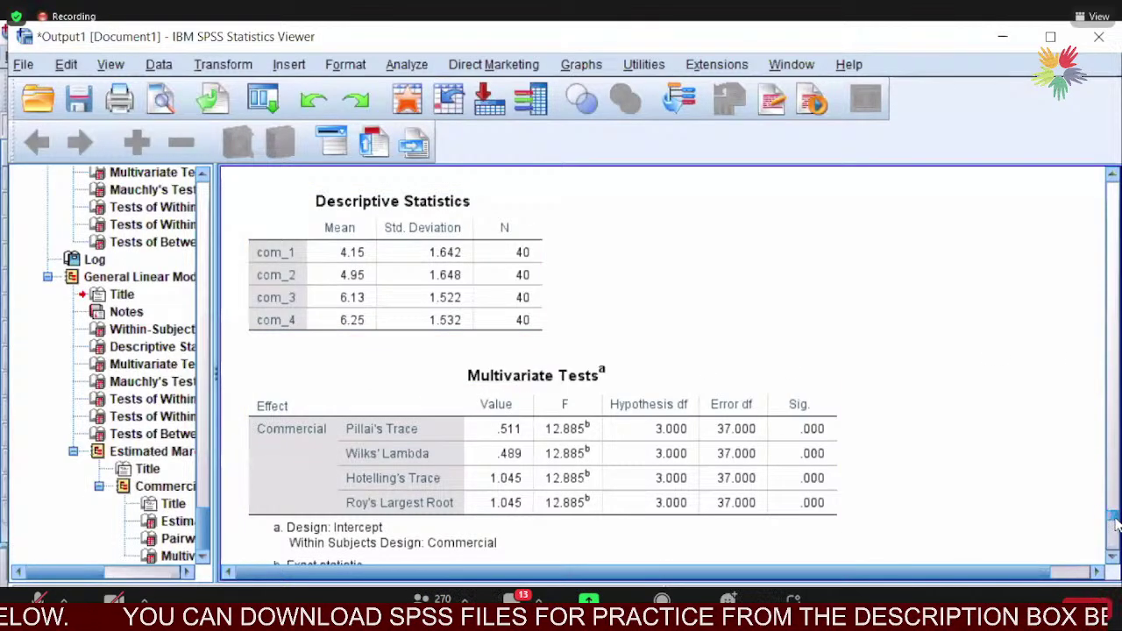
scroll(1115, 521, "down", 5)
scroll(1116, 522, "down", 3)
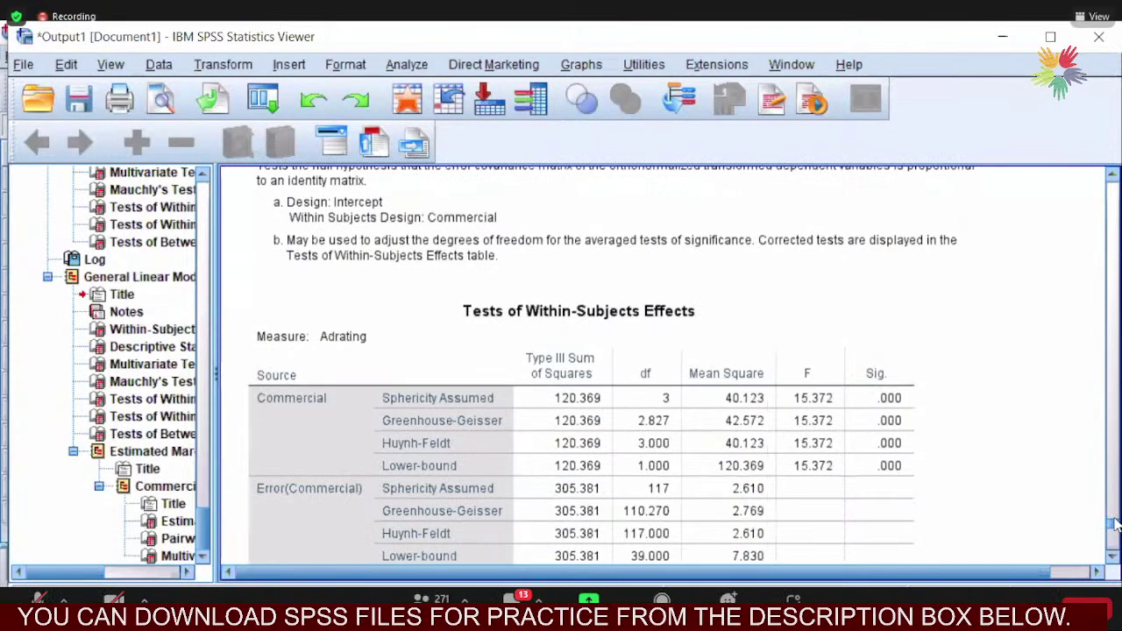
scroll(1115, 521, "down", 3)
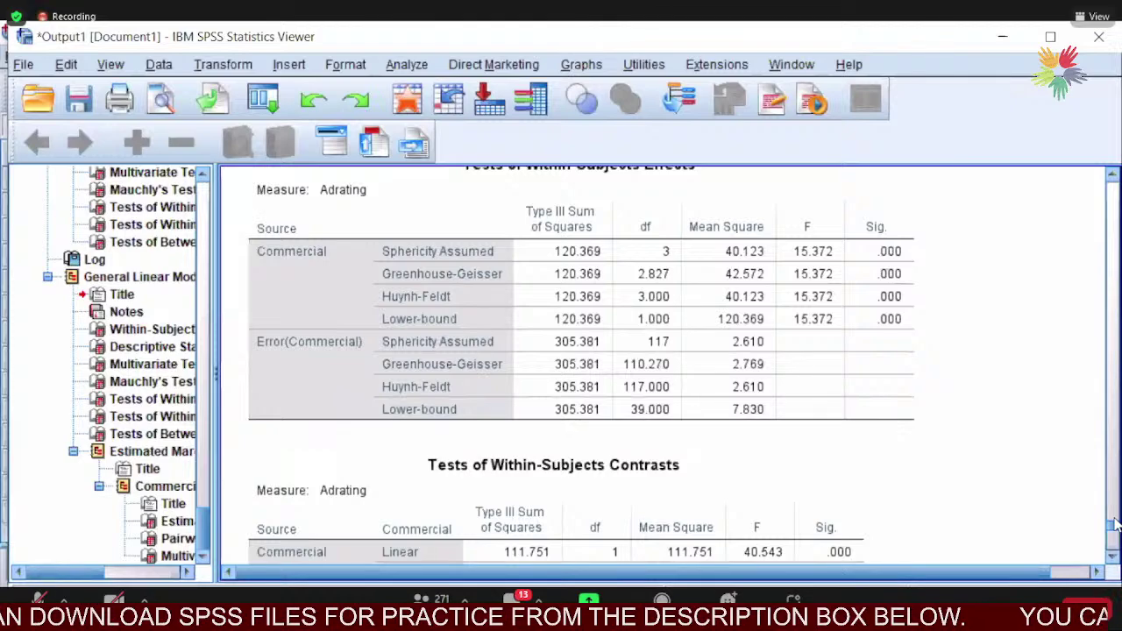
scroll(1115, 524, "down", 3)
scroll(1115, 524, "up", 1)
scroll(1115, 525, "down", 5)
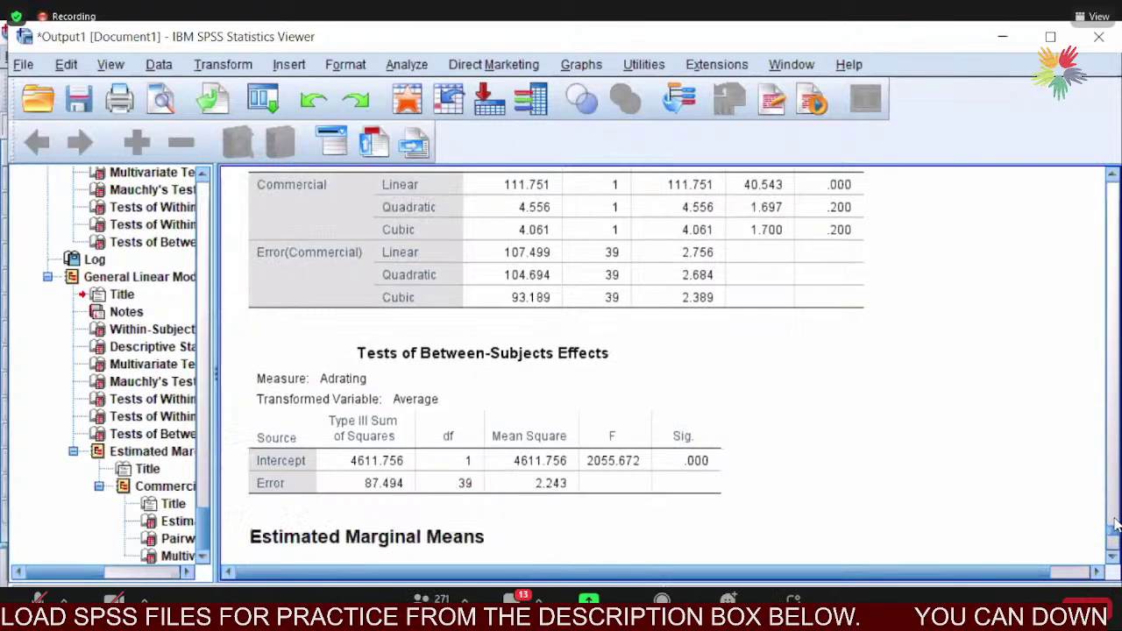
scroll(1115, 524, "up", 1)
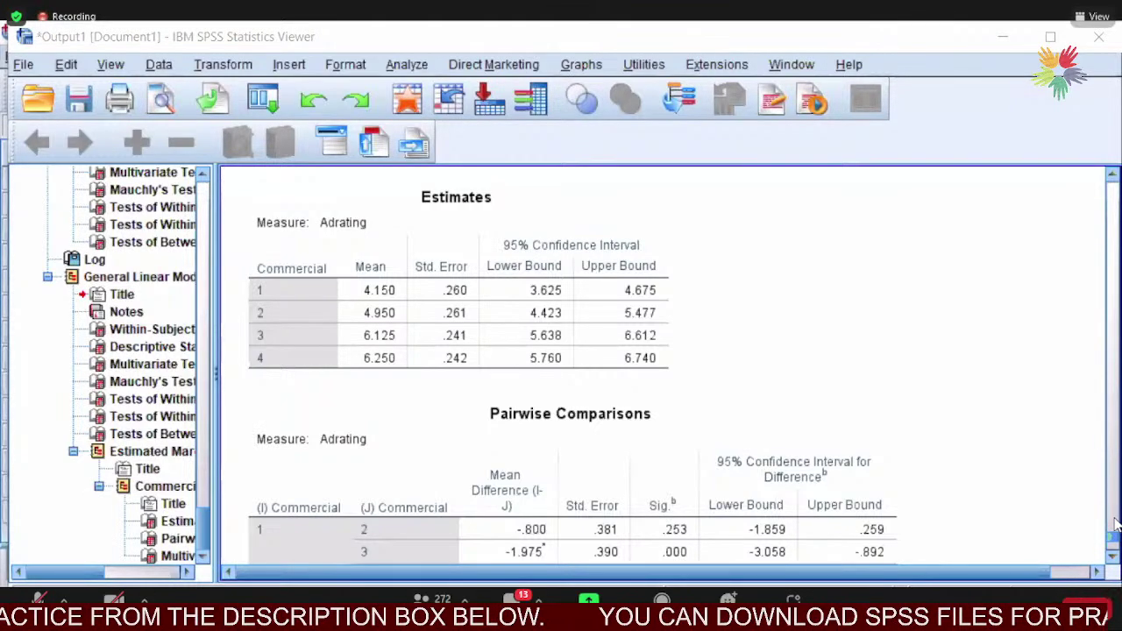
Examine the mean differences and significance values in the Pairwise Comparisons table, checking them against the descriptive means of the four commercials.
scroll(1115, 523, "down", 5)
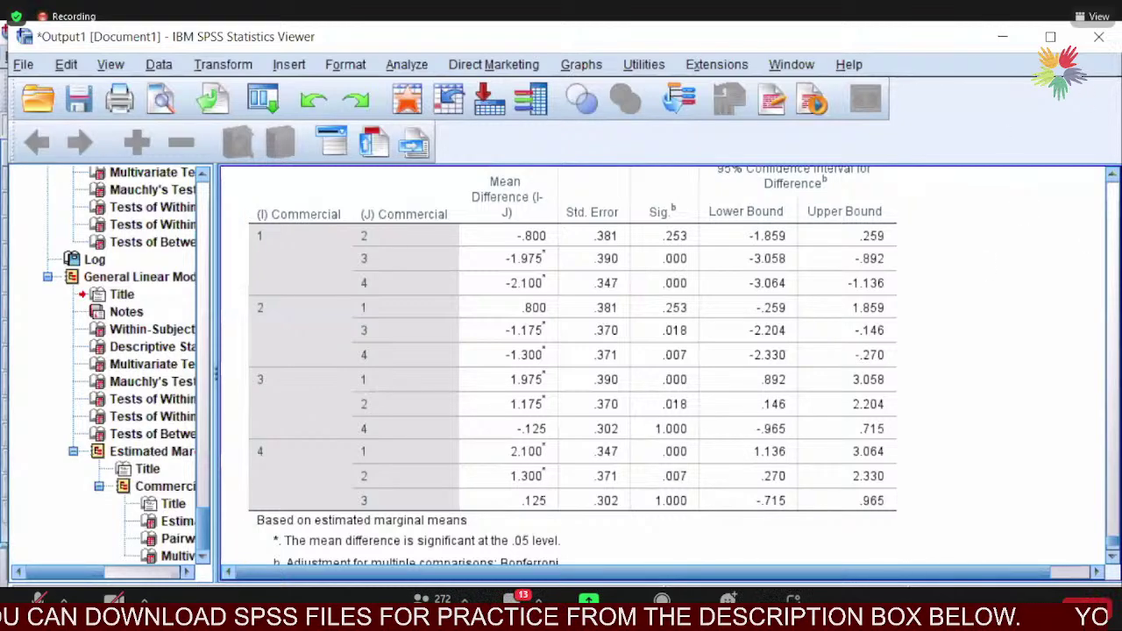
left_click(1112, 178)
scroll(480, 456, "up", 10)
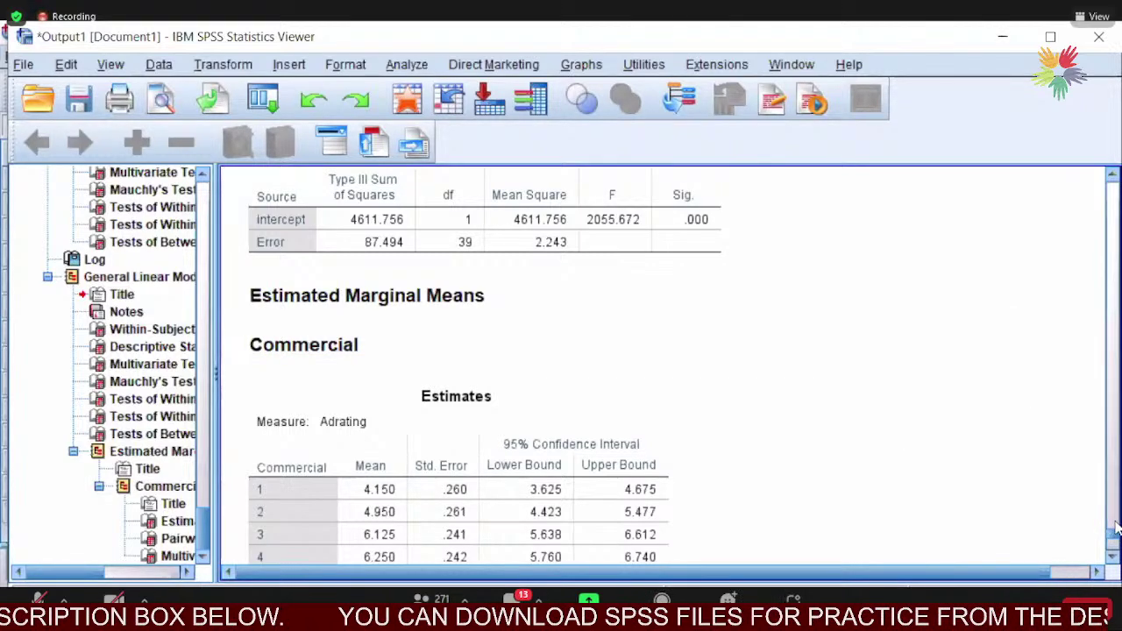
scroll(1115, 524, "up", 10)
scroll(1115, 524, "up", 10)
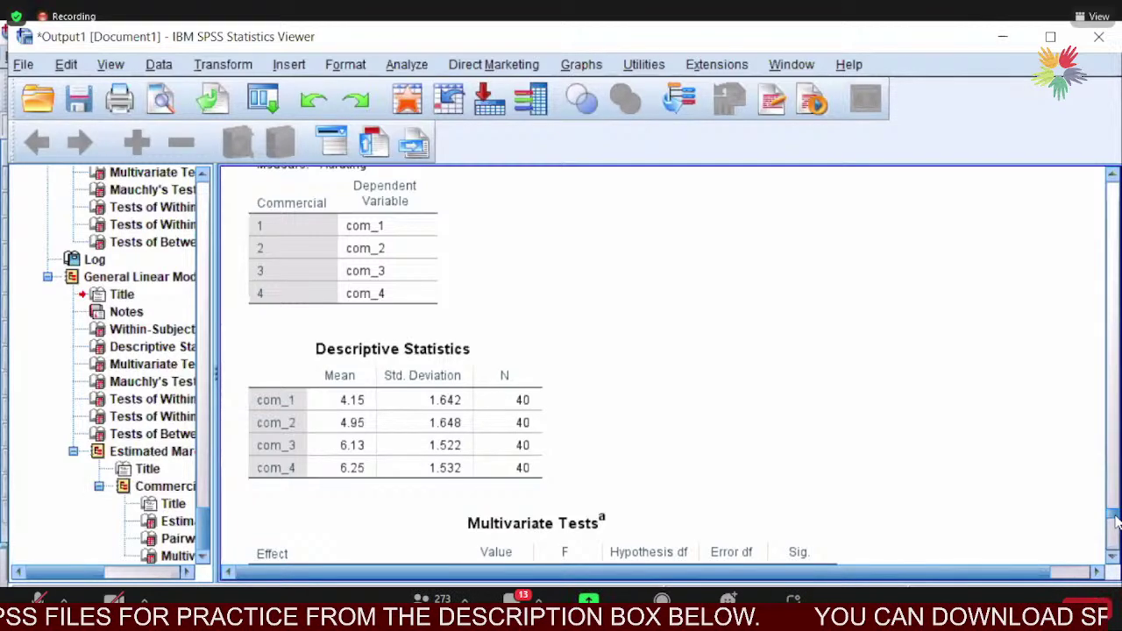
left_click_drag(1115, 522, 1116, 527)
scroll(1116, 526, "up", 3)
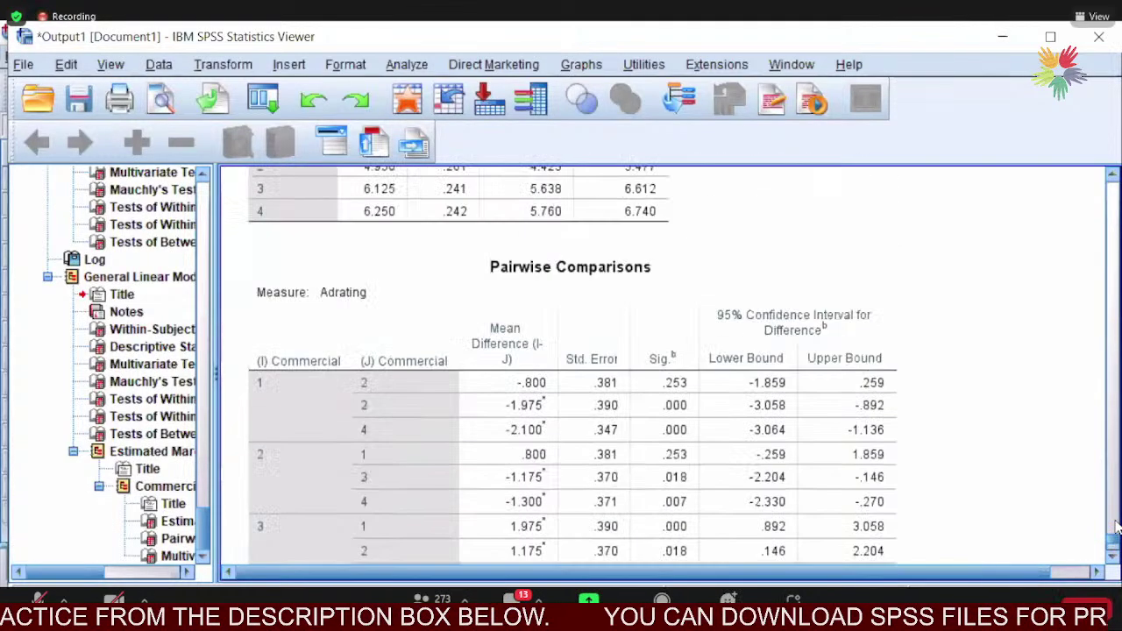
scroll(1116, 526, "down", 3)
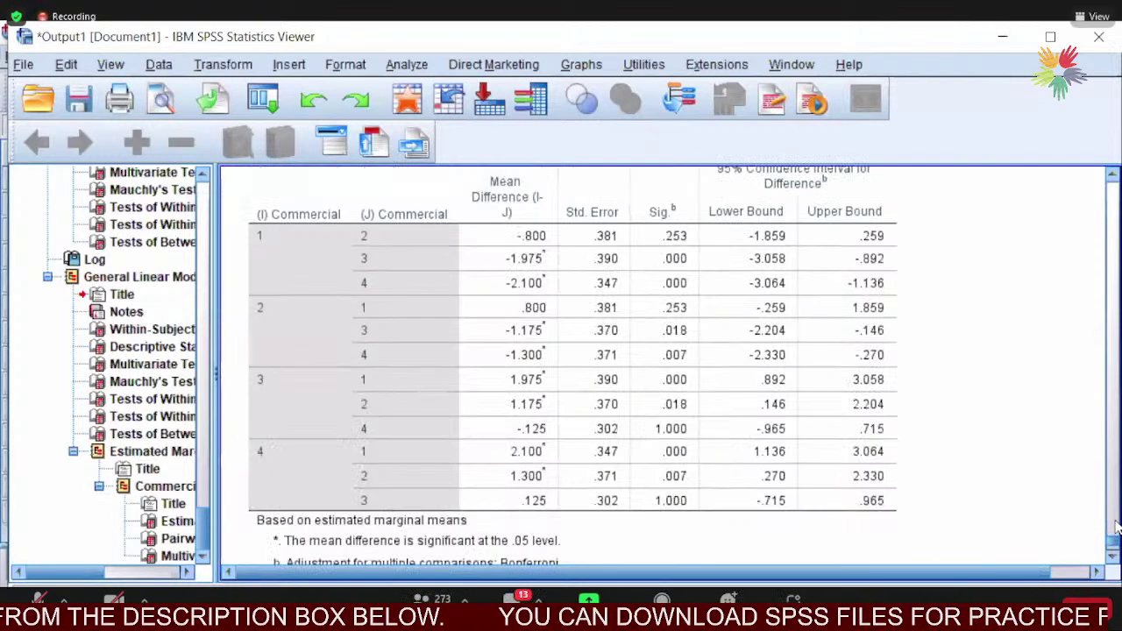
left_click(327, 231)
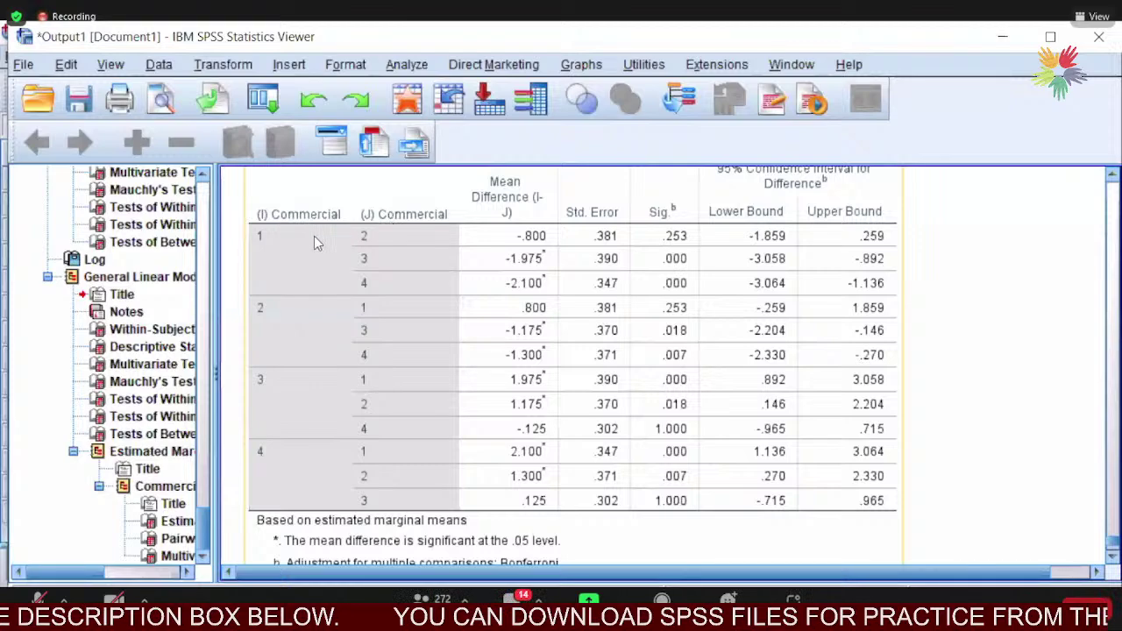
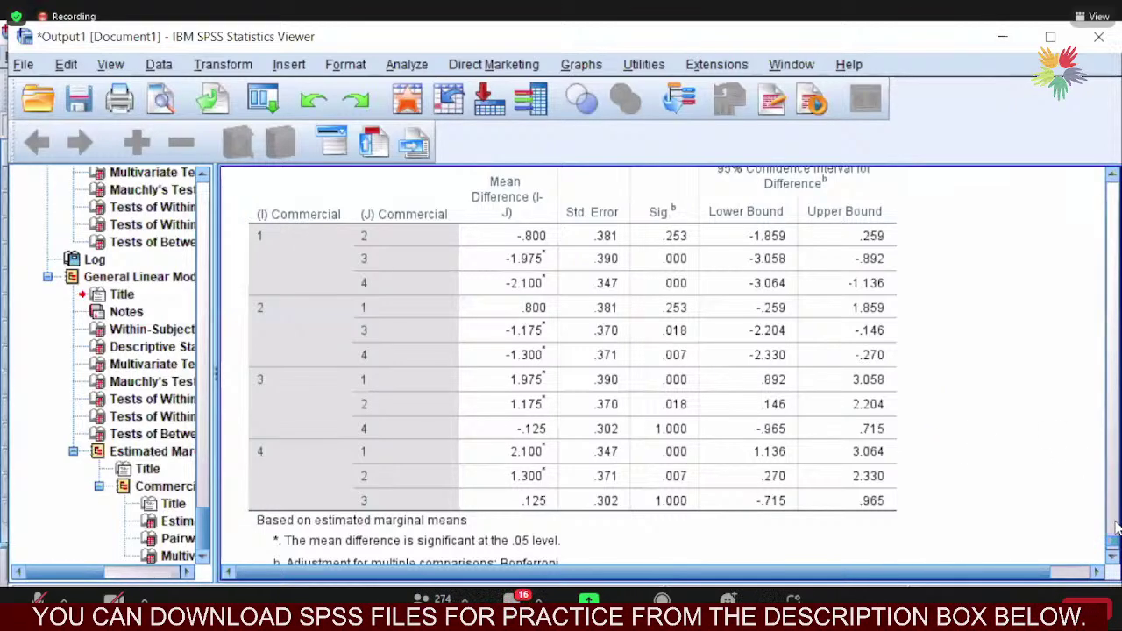
scroll(1116, 526, "down", 5)
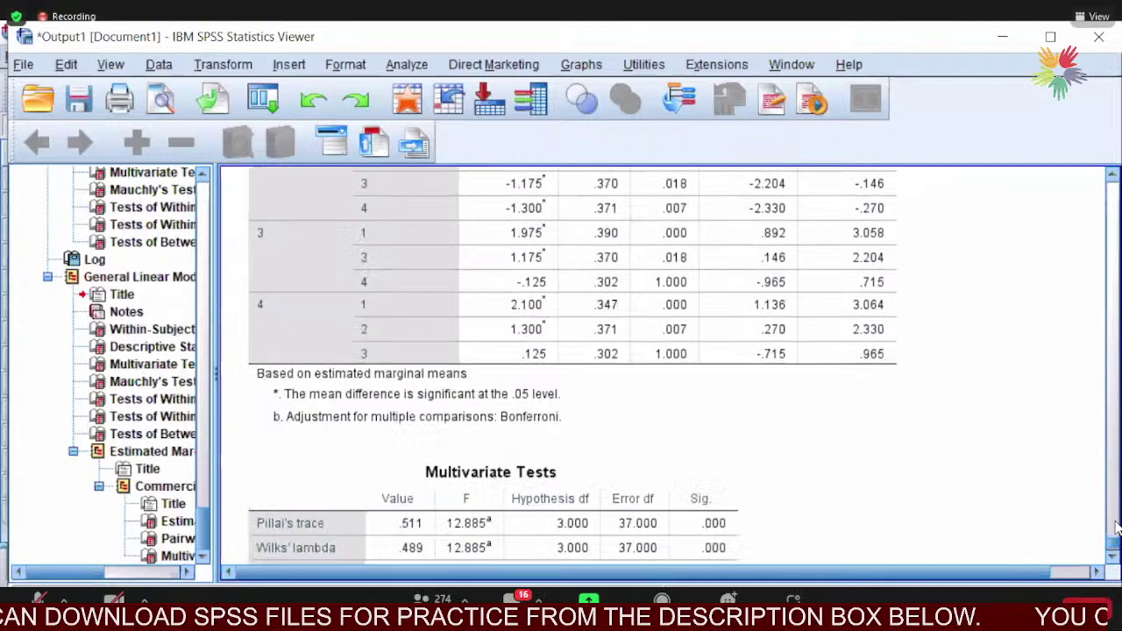
scroll(1116, 526, "up", 10)
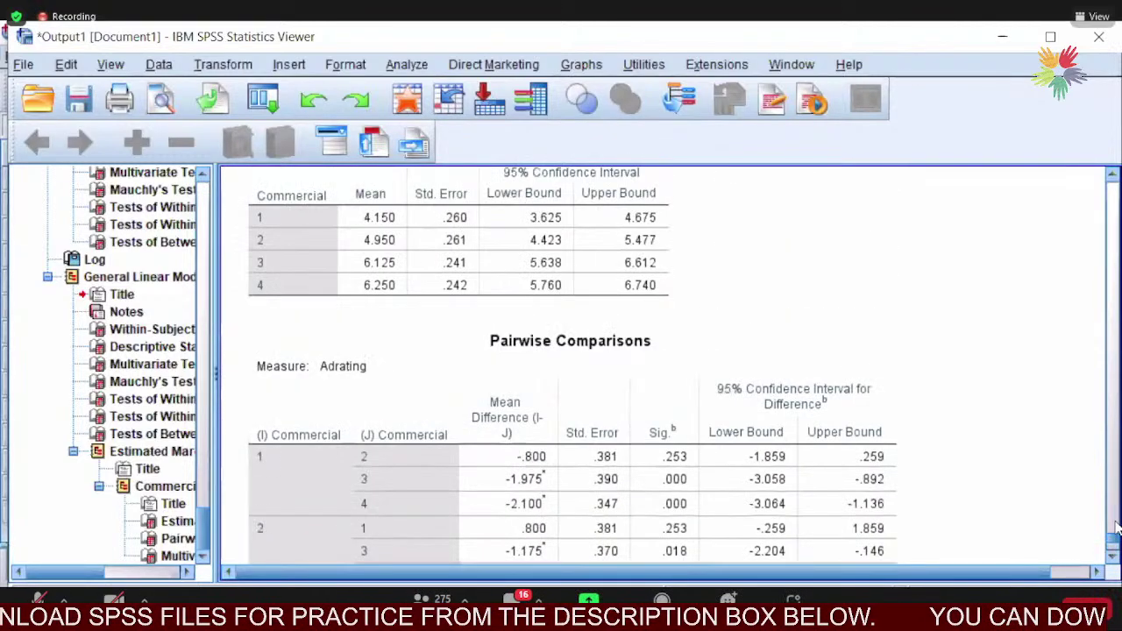
Review the Bonferroni pairwise comparisons and multivariate tests, and go back to Mauchly's test and the Tests of Within-Subjects Effects.
scroll(1116, 526, "up", 2)
scroll(1116, 526, "down", 11)
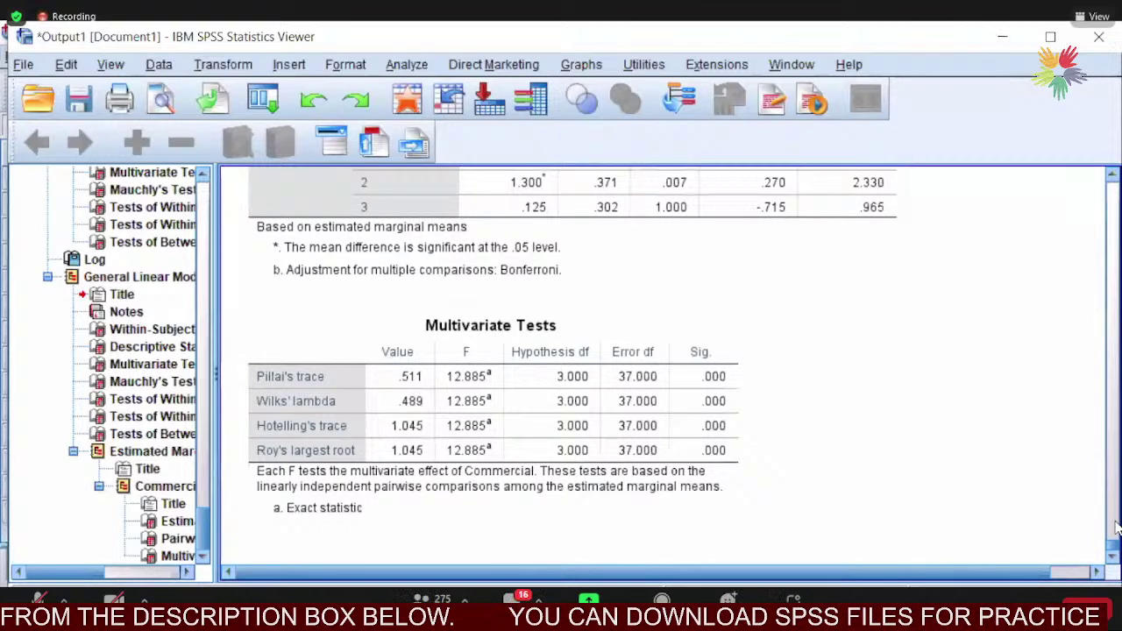
scroll(1115, 526, "up", 10)
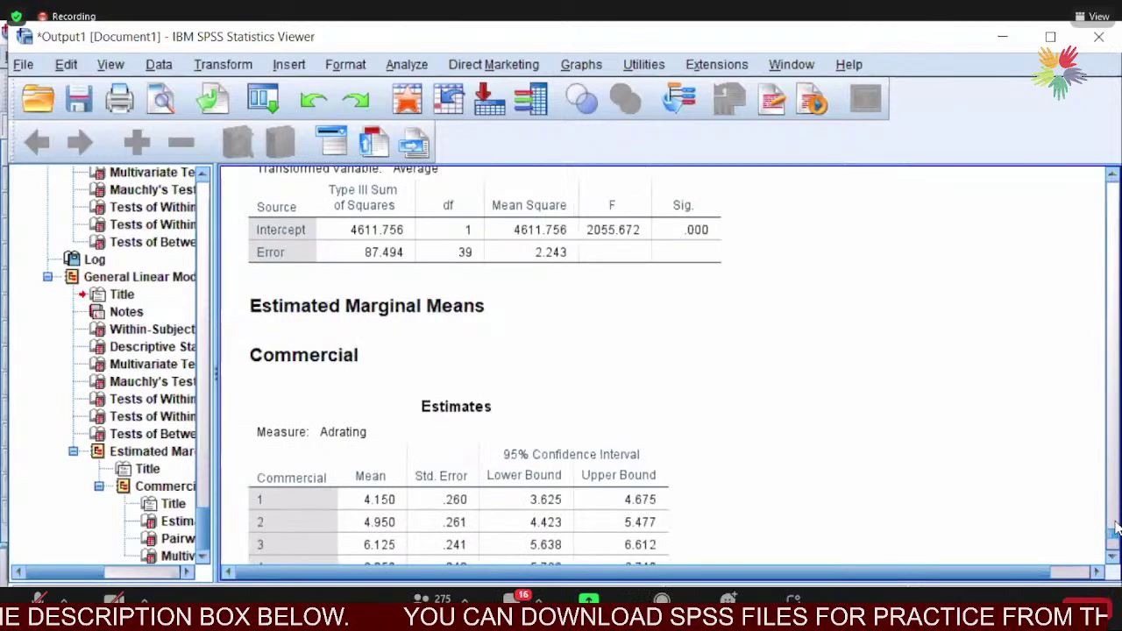
scroll(1116, 526, "up", 5)
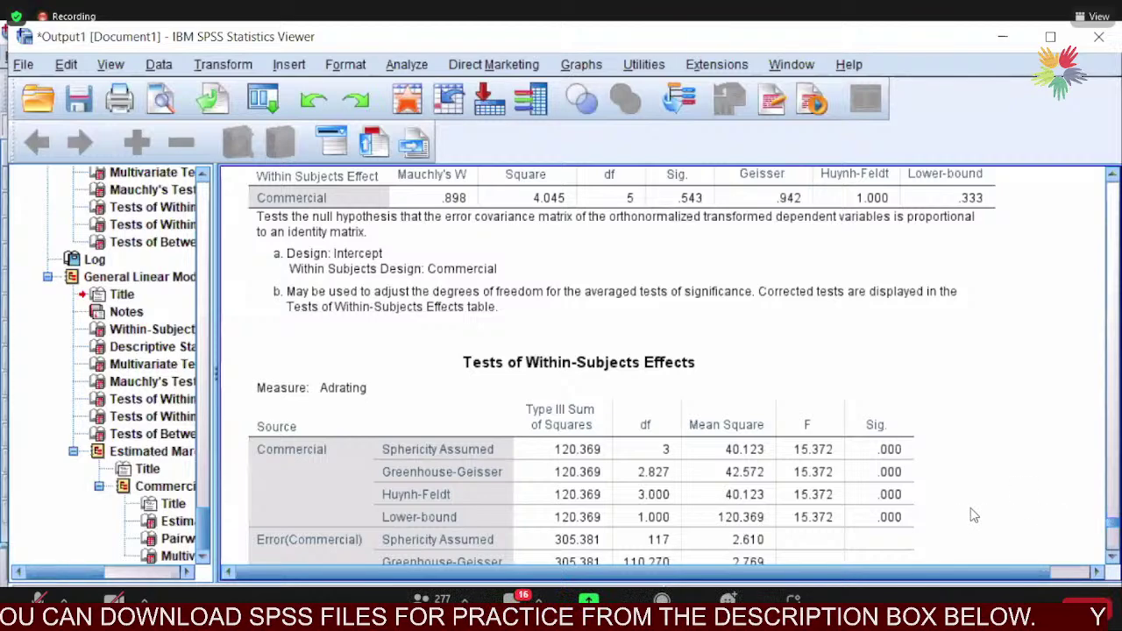
left_click(616, 448)
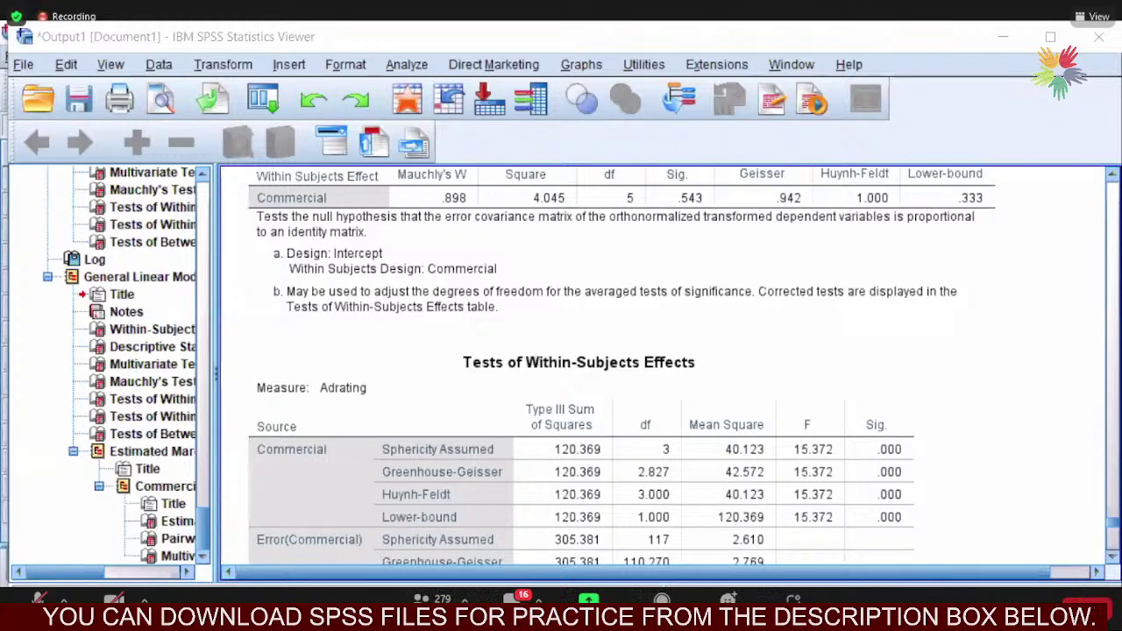
Consult the PowerPoint decision chart for reporting repeated measures ANOVA, and return to the SPSS output to check Mauchly's test and the within-subjects tables.
key("alt+Tab")
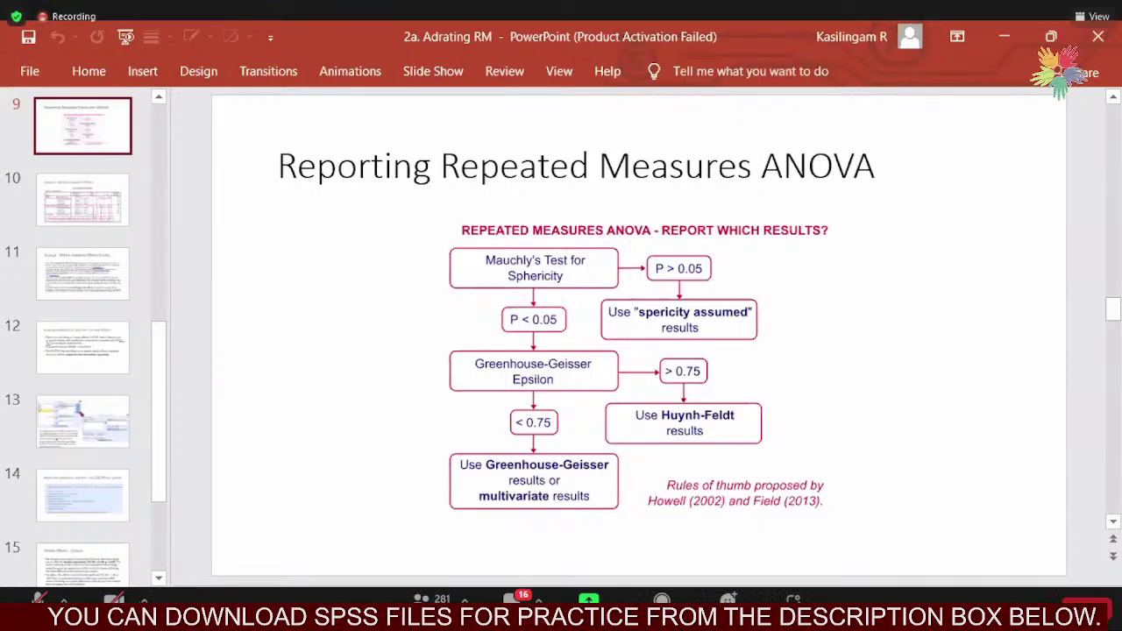
key("alt+Tab")
left_click_drag(1113, 524, 1113, 524)
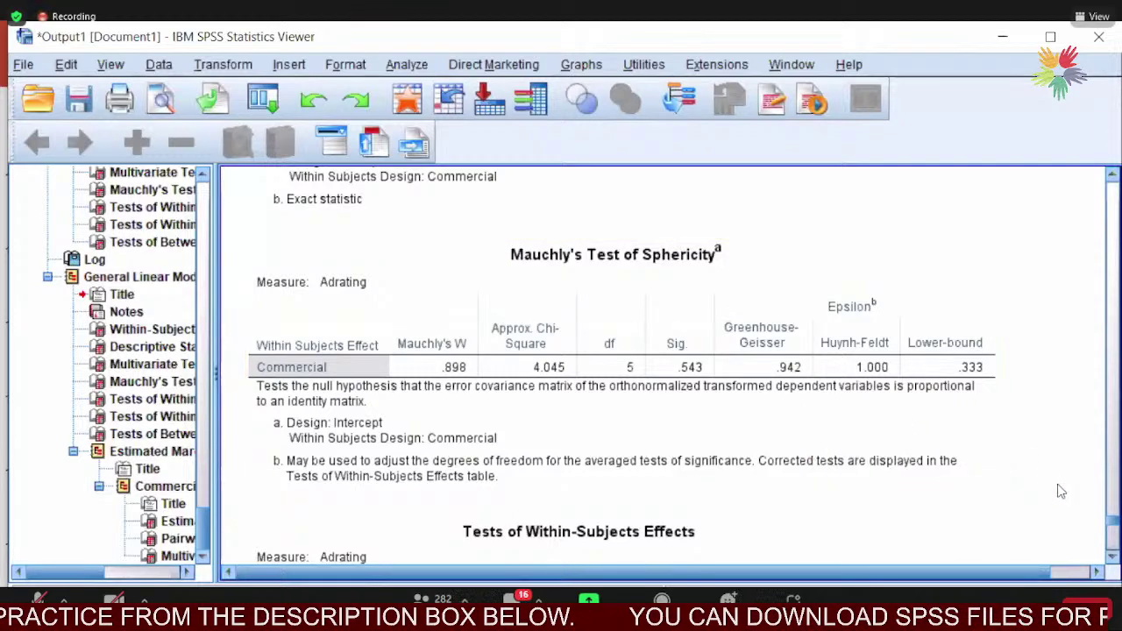
scroll(1113, 526, "down", 10)
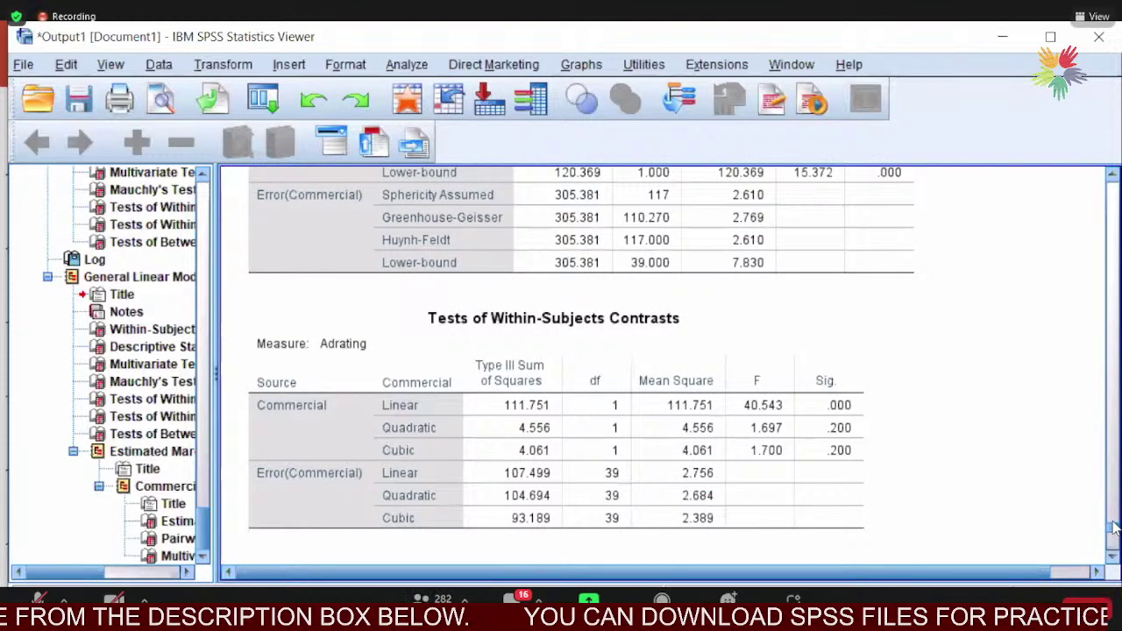
scroll(1113, 526, "up", 3)
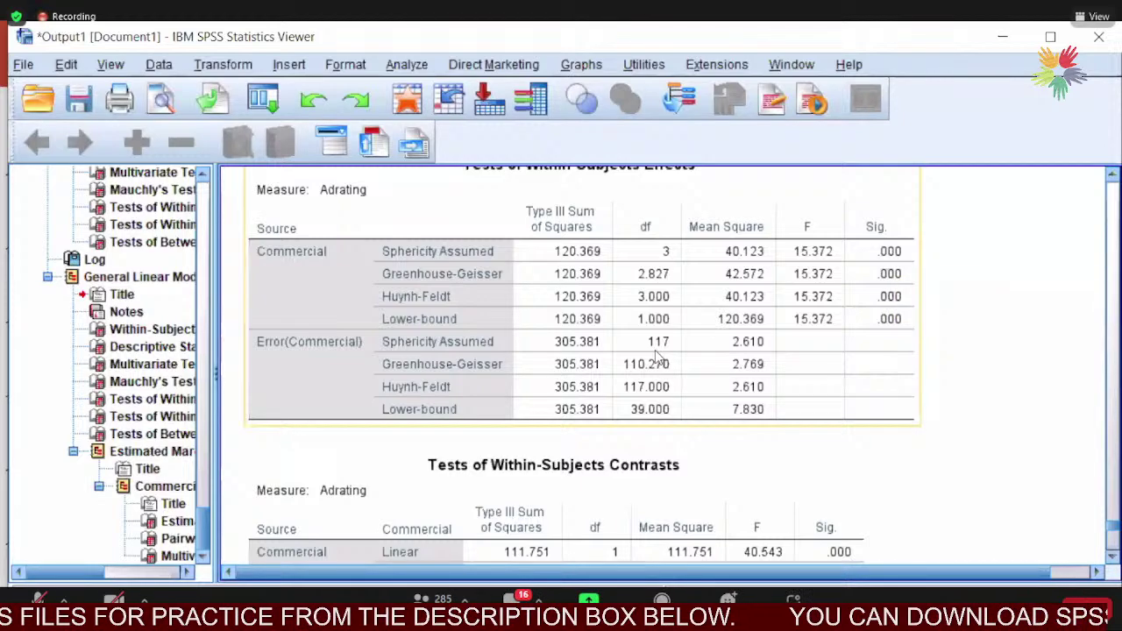
Examine the Tests of Within-Subjects Effects table against Mauchly's Test of Sphericity, reading the F, significance and degrees of freedom in each correction row.
left_click(1008, 210)
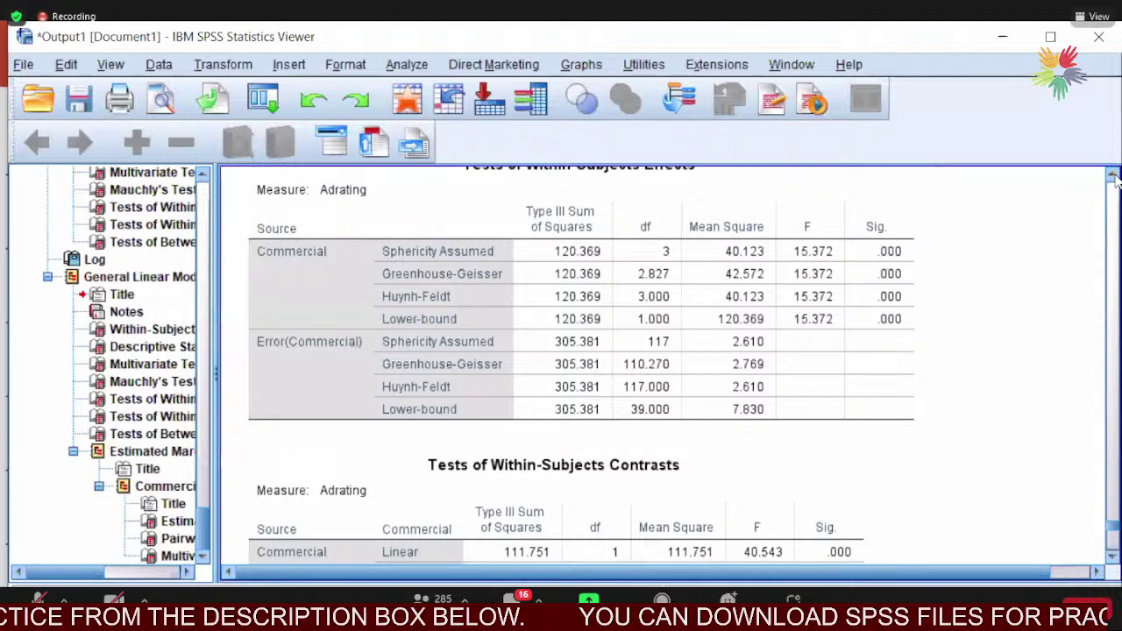
left_click(724, 419)
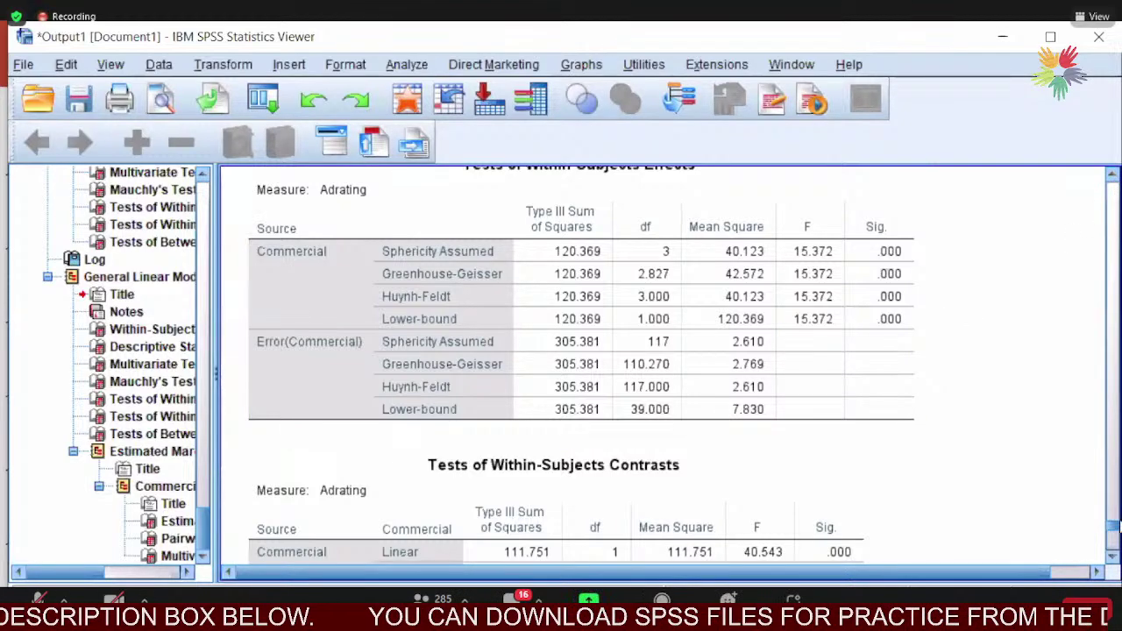
scroll(1115, 524, "up", 3)
scroll(1115, 524, "up", 2)
left_click(671, 410)
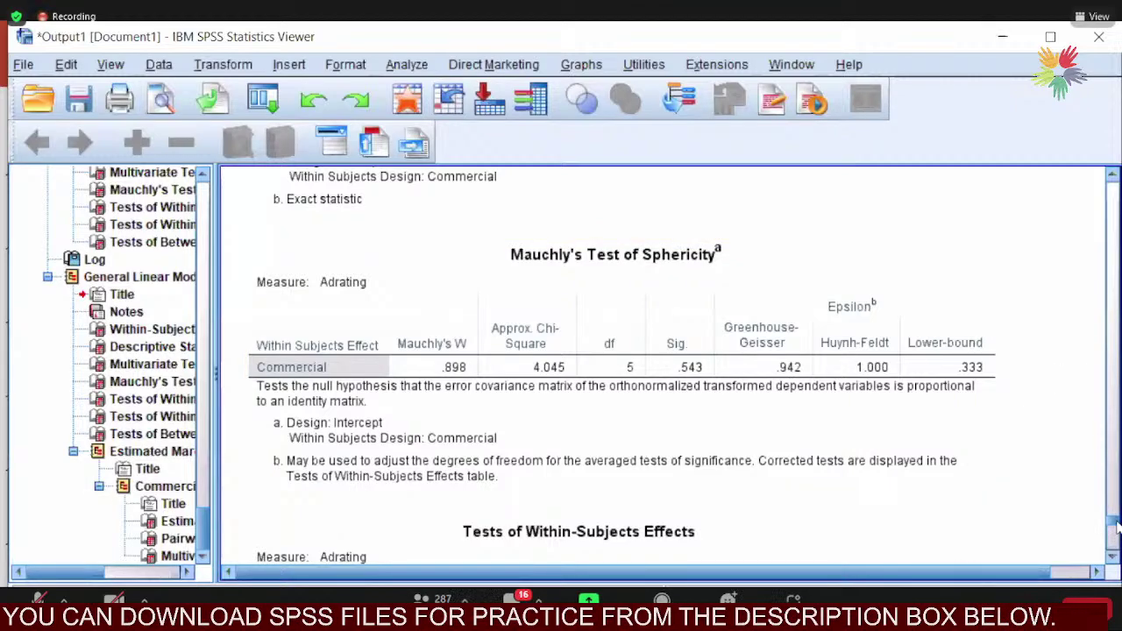
scroll(1115, 525, "down", 5)
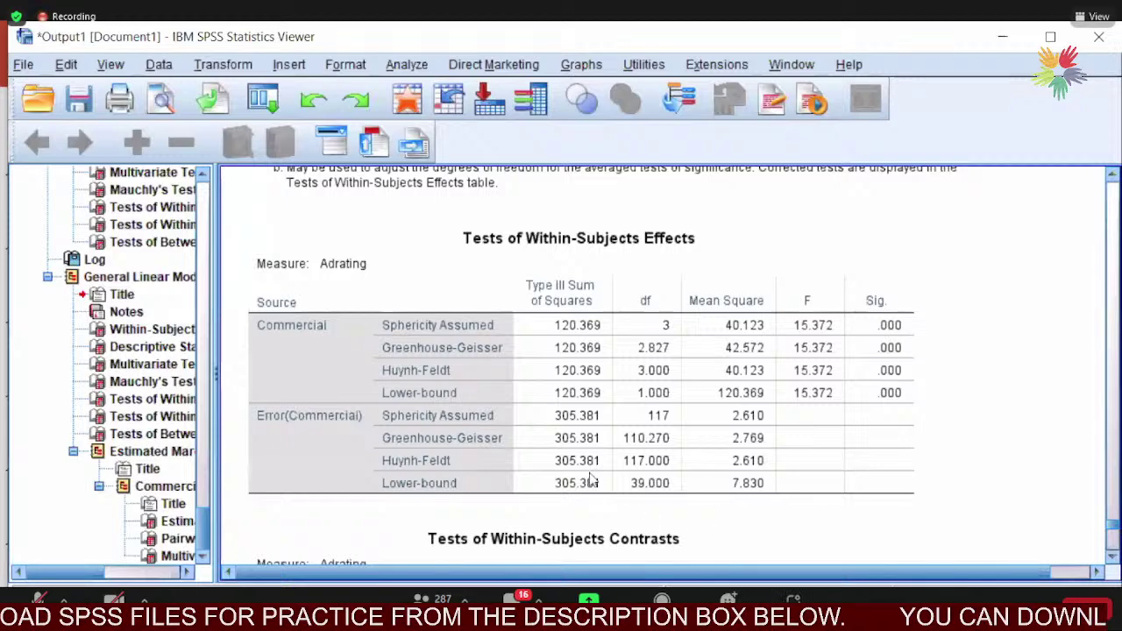
left_click(434, 372)
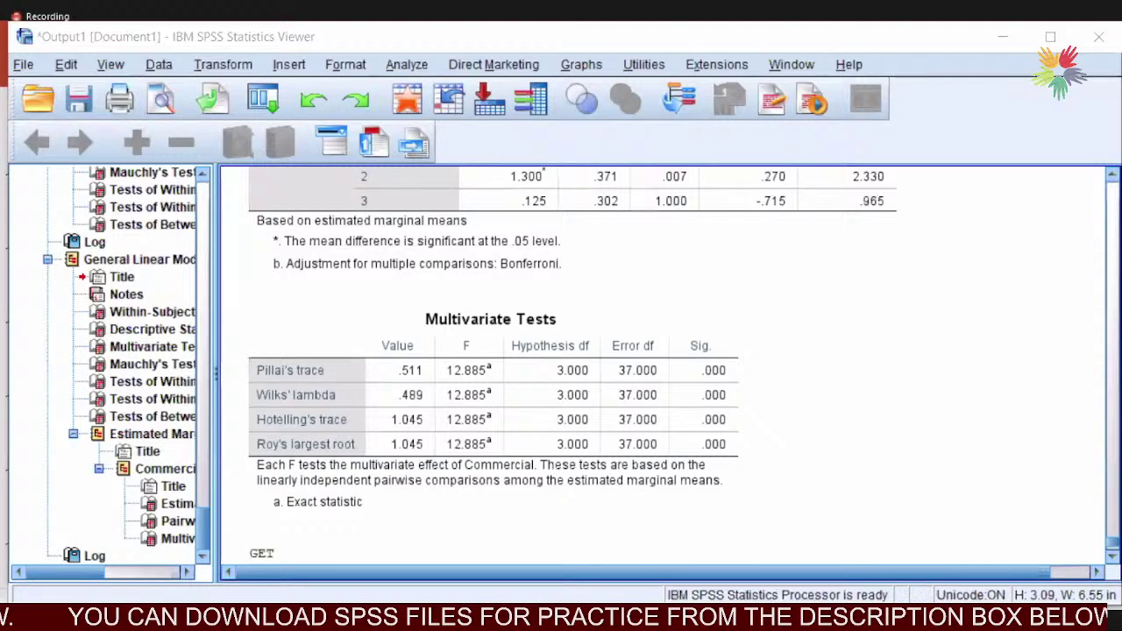
Switch to the 2. Adrating.sav data set and widen the Label and Values columns in its variable definitions.
key("alt+Tab")
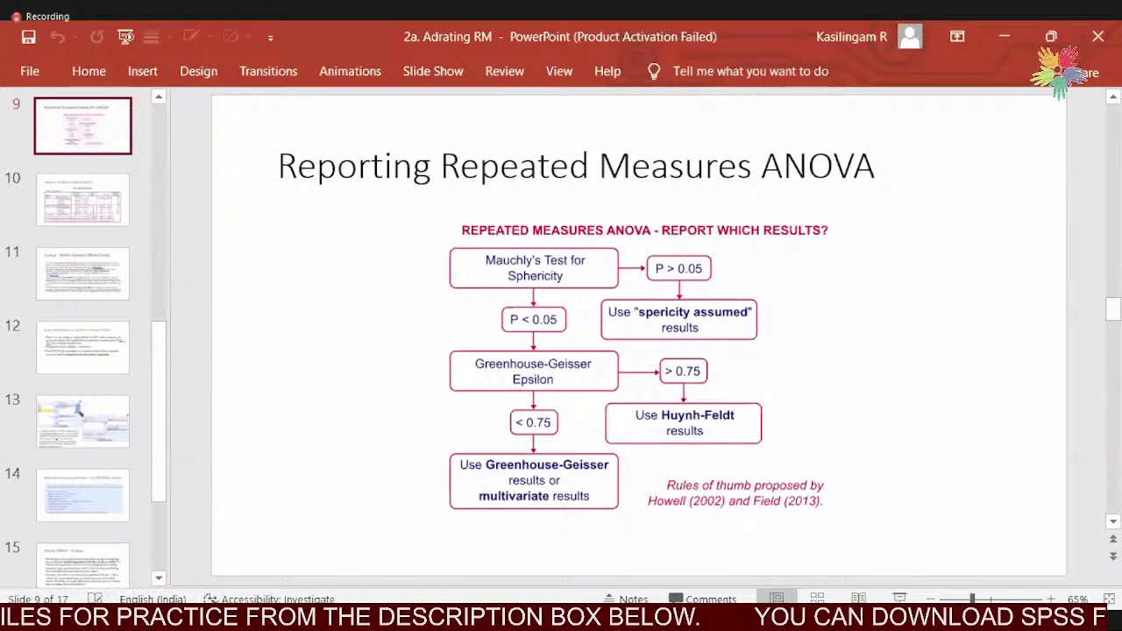
key("alt+Tab")
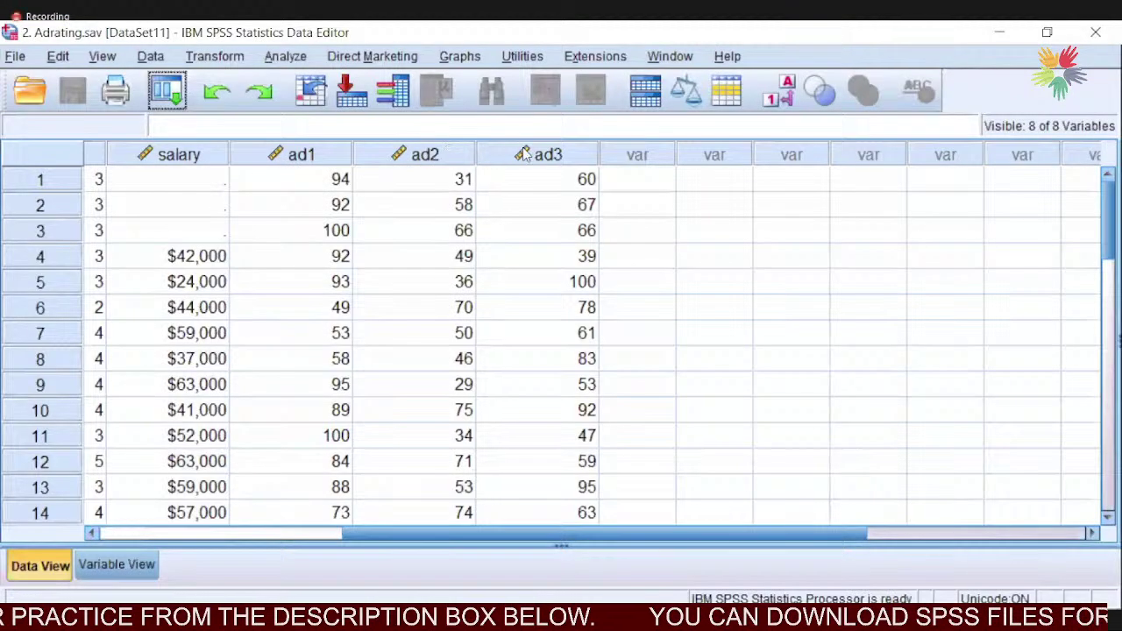
mouse_move(523, 154)
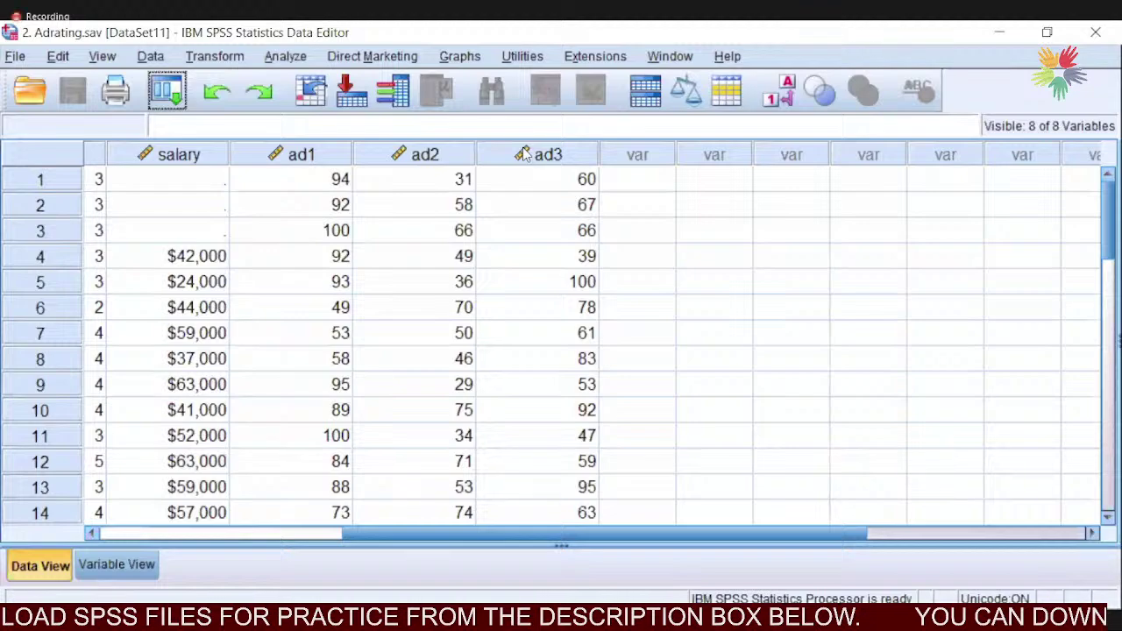
left_click(101, 570)
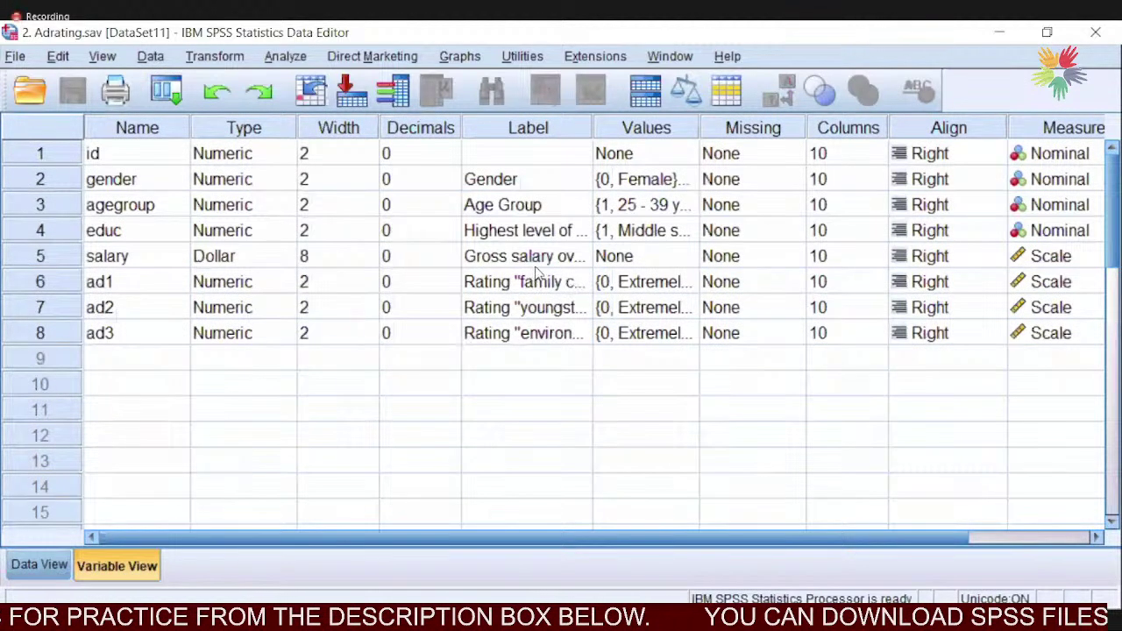
left_click_drag(593, 127, 754, 132)
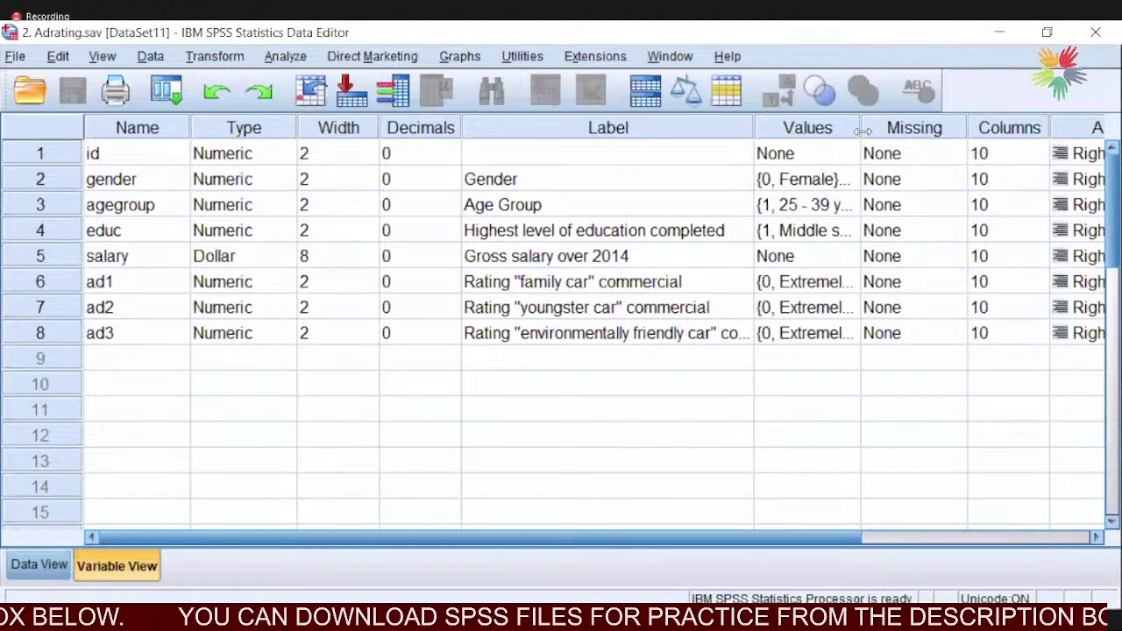
left_click_drag(863, 130, 1020, 131)
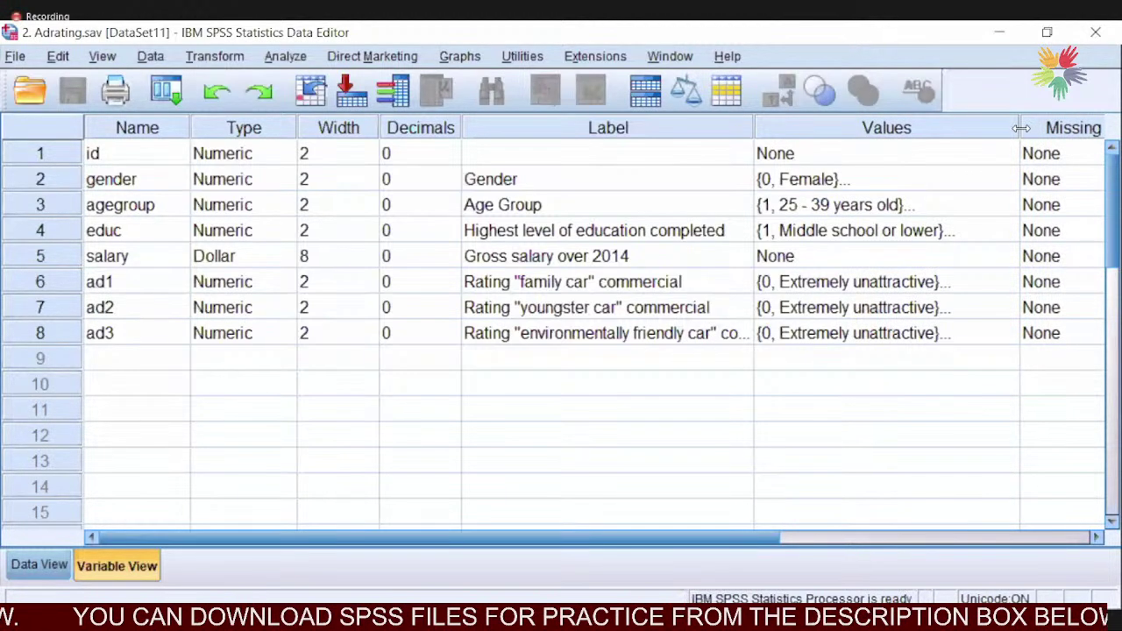
Inspect the value labels defined for the ad3 rating and for gender, leaving both without changes.
left_click(1004, 335)
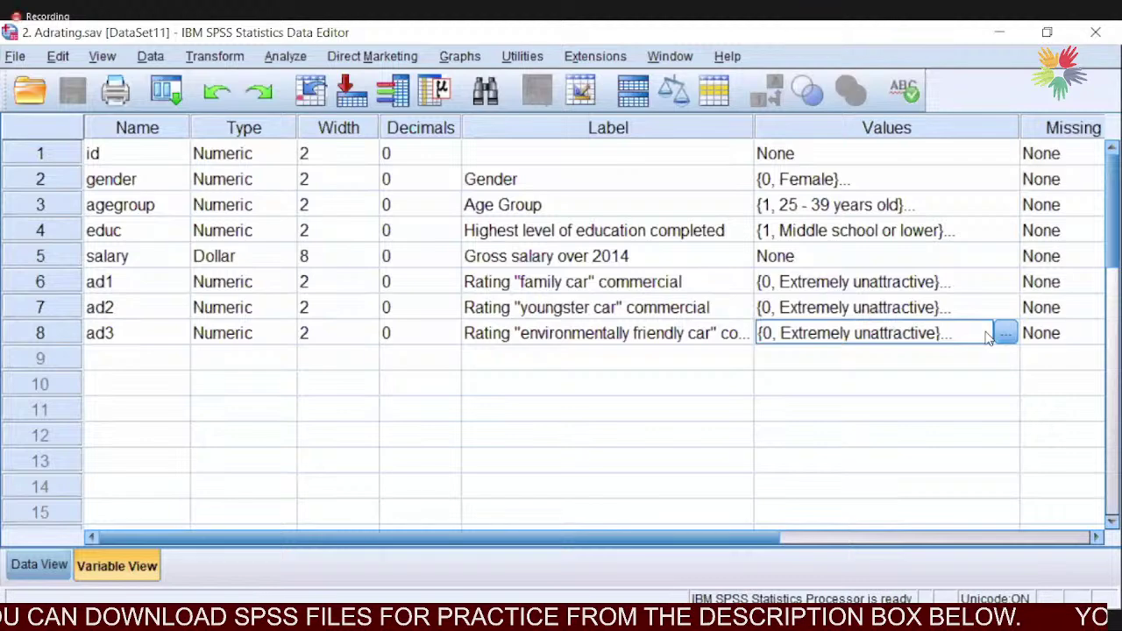
left_click(1005, 334)
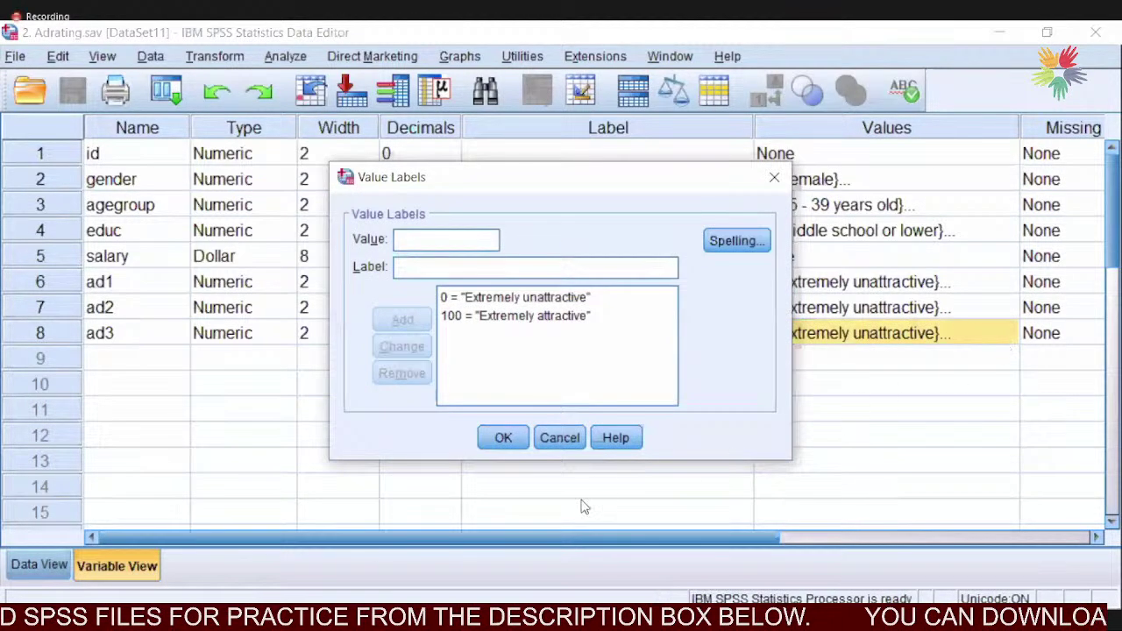
left_click(559, 440)
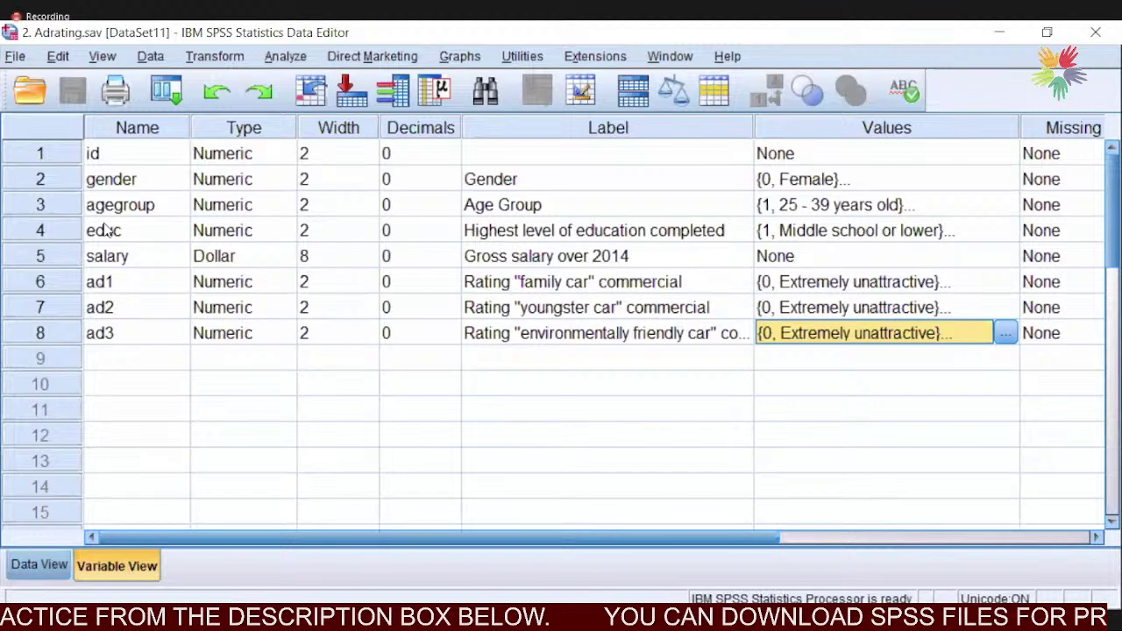
left_click(850, 179)
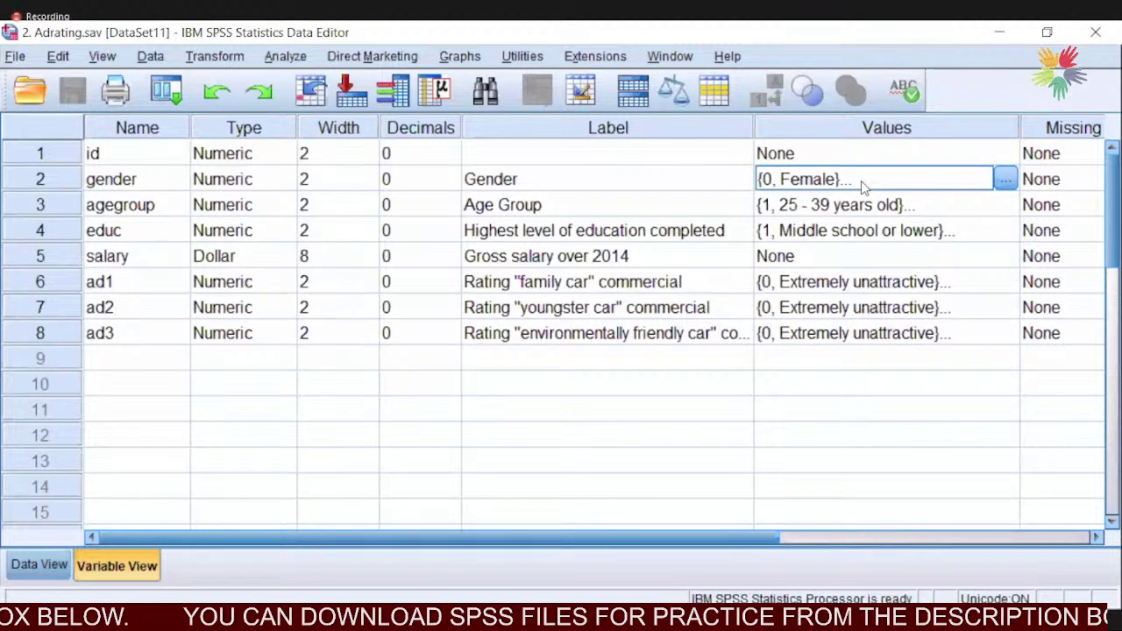
left_click(1006, 182)
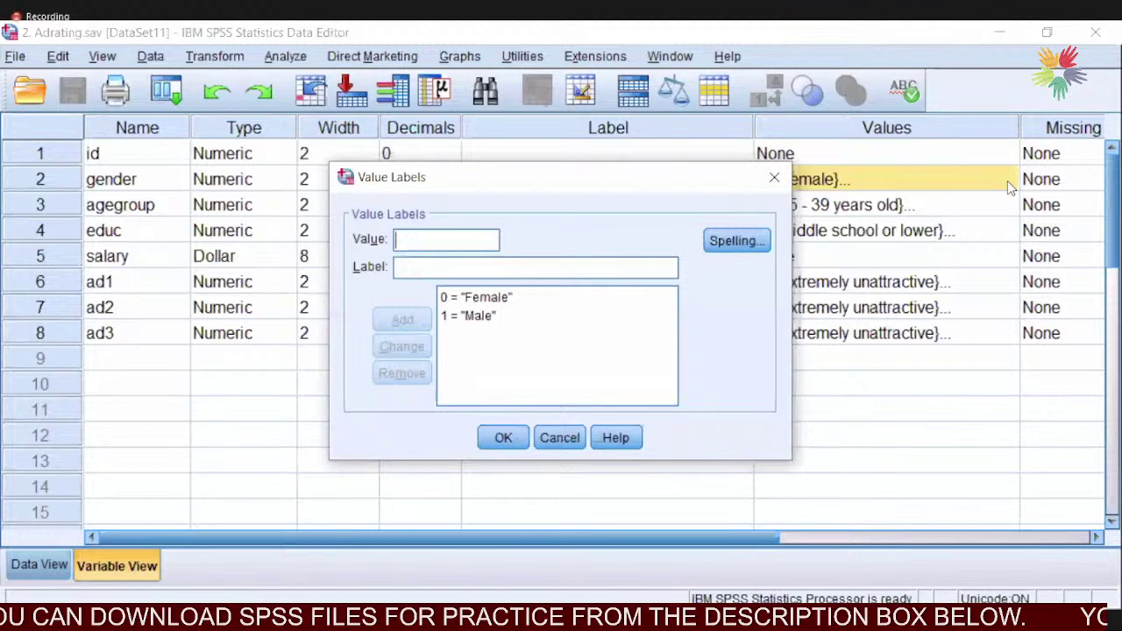
left_click(557, 439)
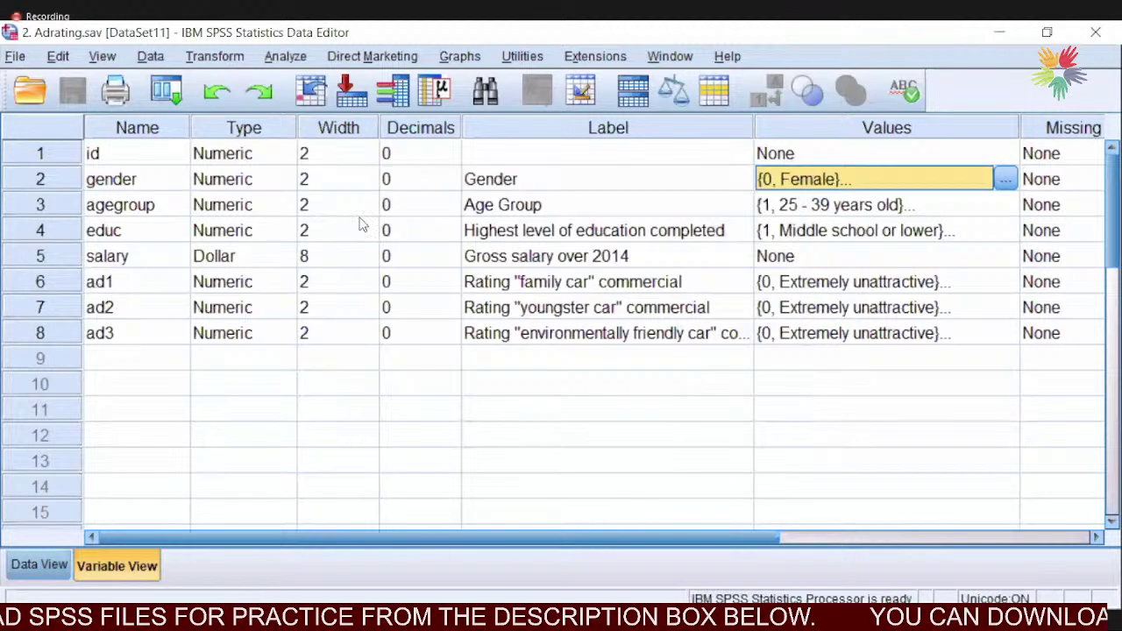
Return to the data values, start a General Linear Model repeated-measures analysis and name the within-subject factor Attractiveness.
left_click(285, 58)
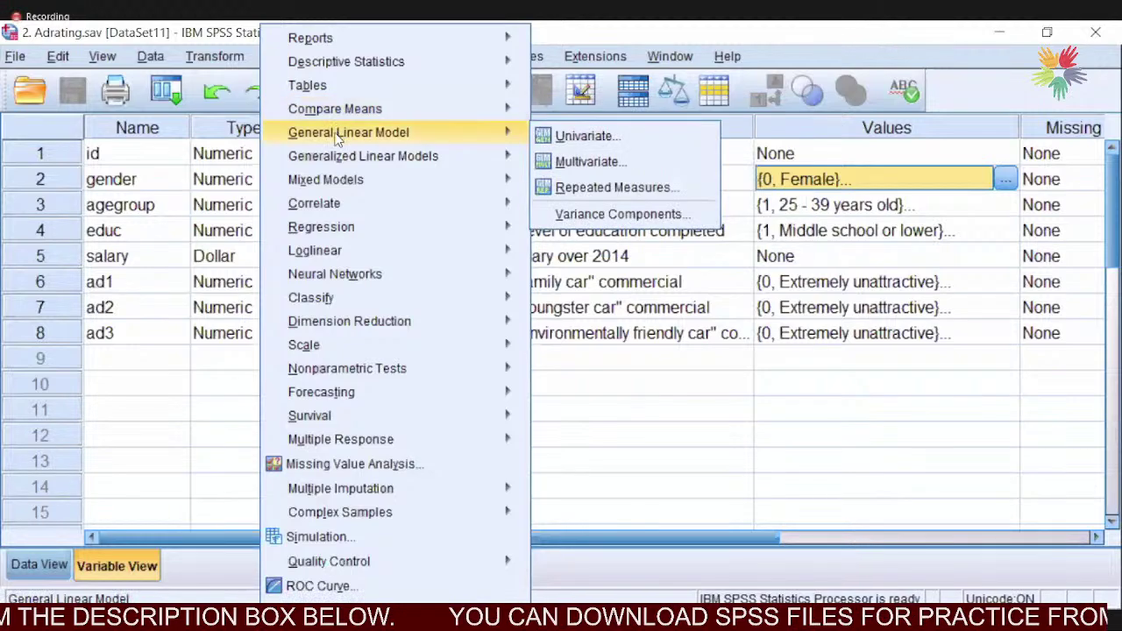
left_click(46, 566)
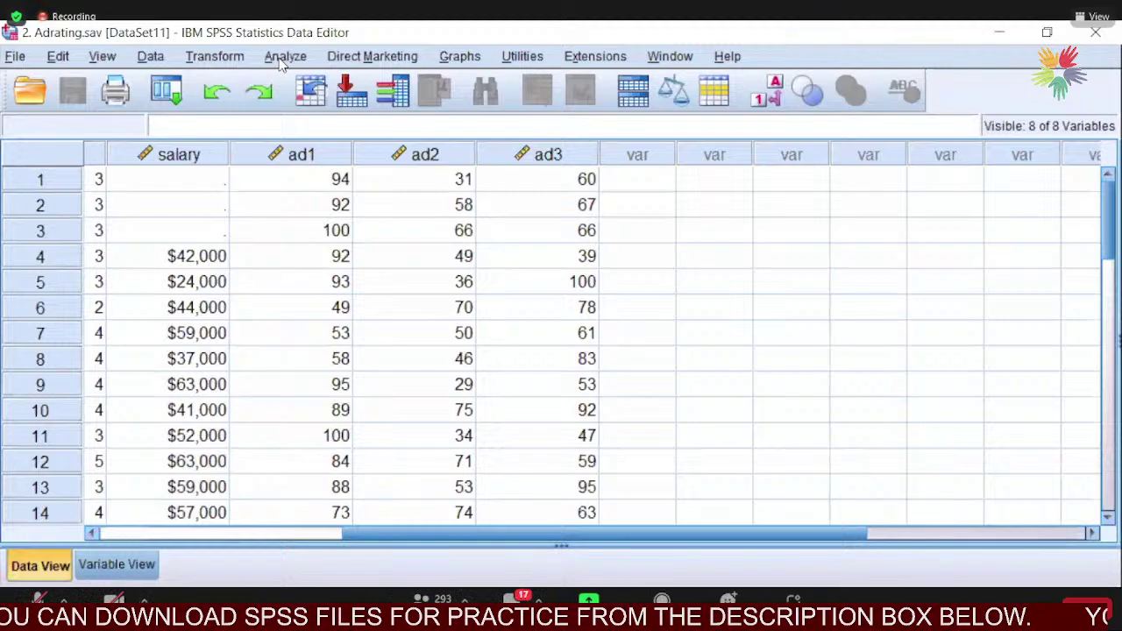
left_click(282, 60)
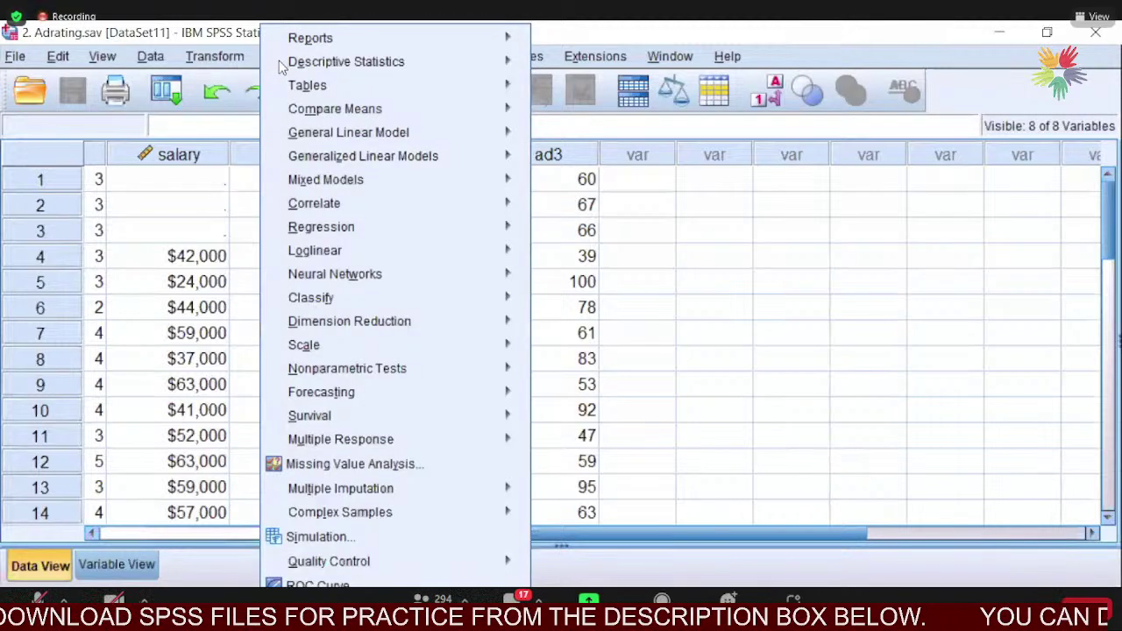
mouse_move(348, 138)
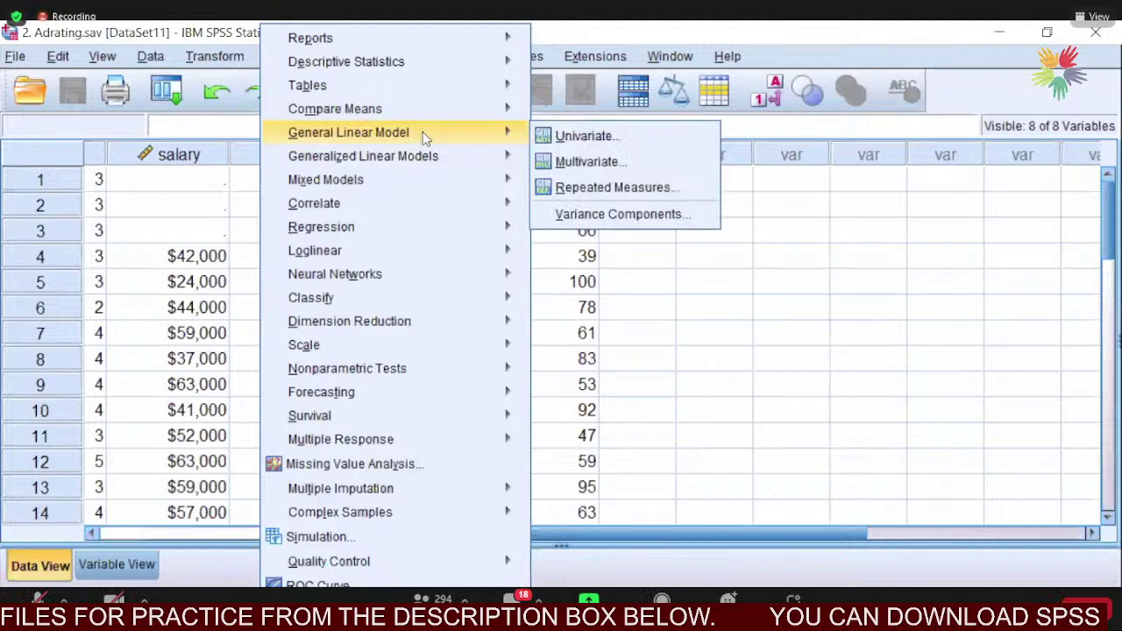
left_click(598, 192)
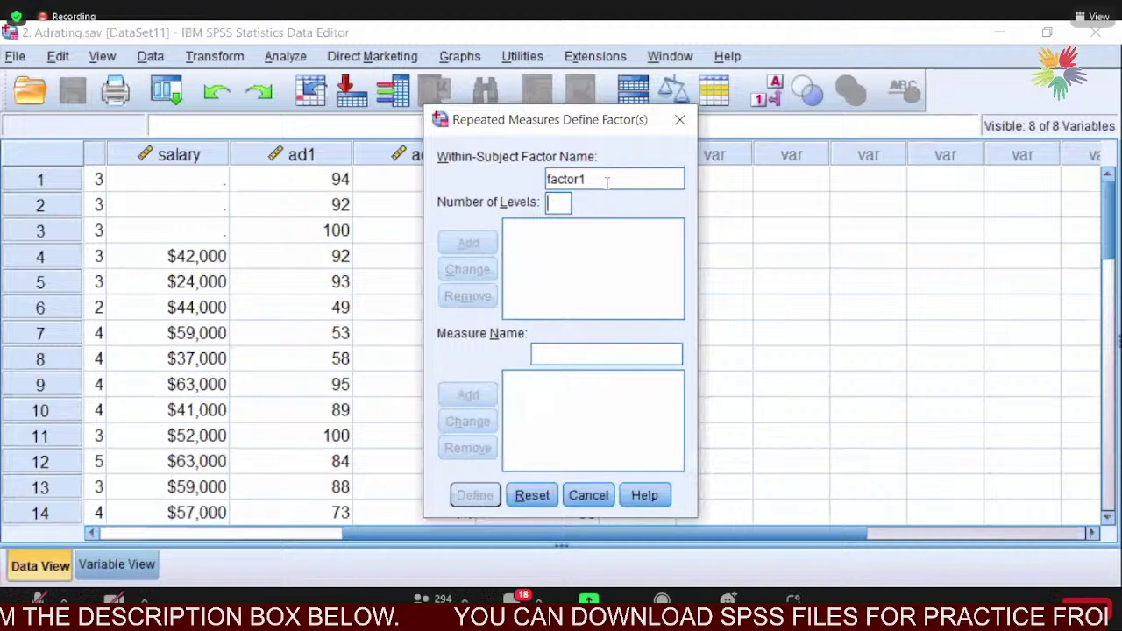
left_click(606, 180)
key("BackSpace")
key("BackSpace")
key("BackSpace")
key("BackSpace")
key("BackSpace")
key("BackSpace")
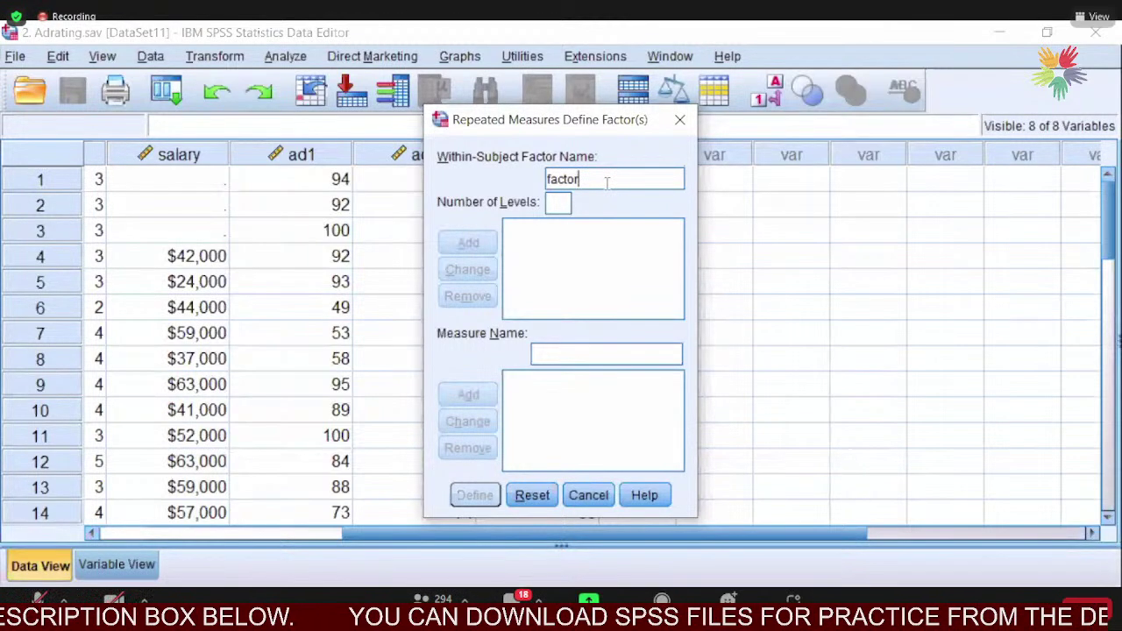
key("BackSpace")
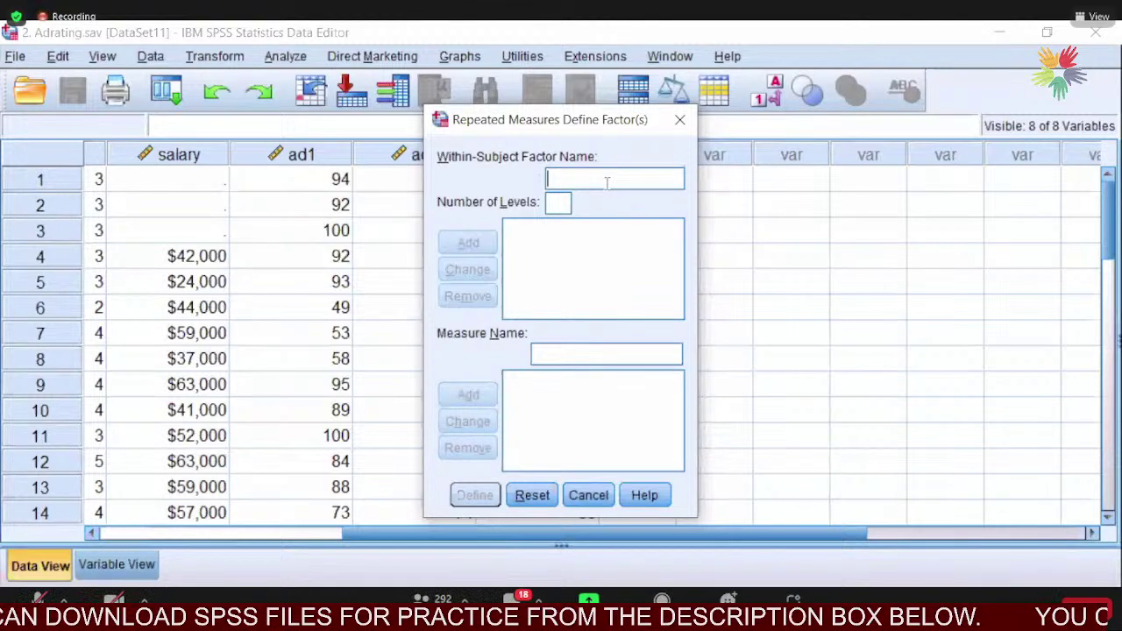
type("Attrac")
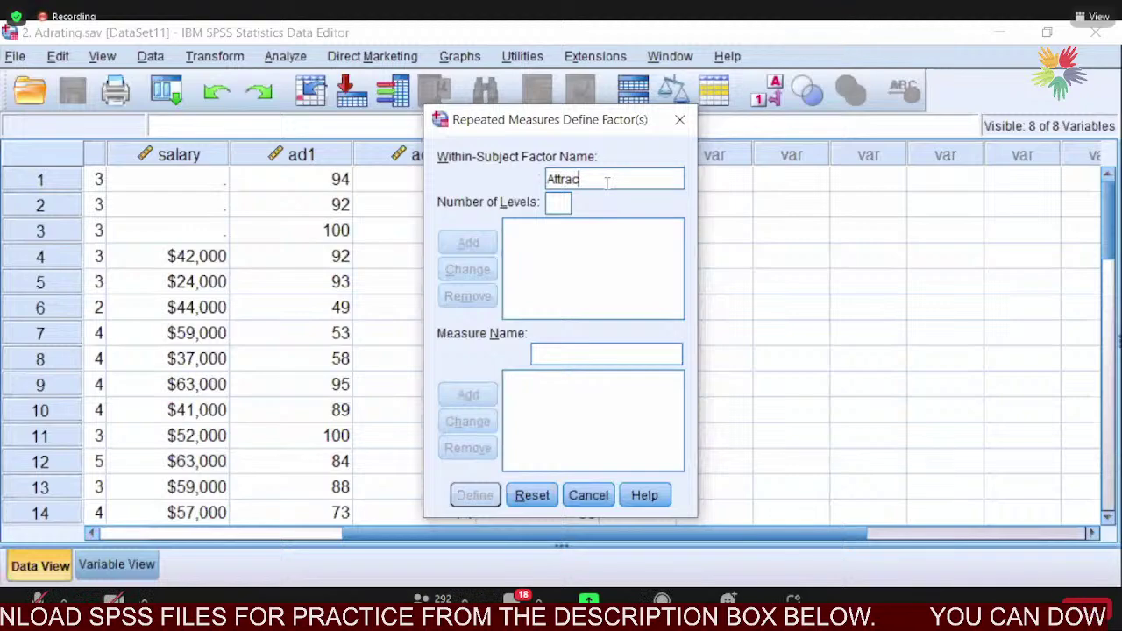
type("ti")
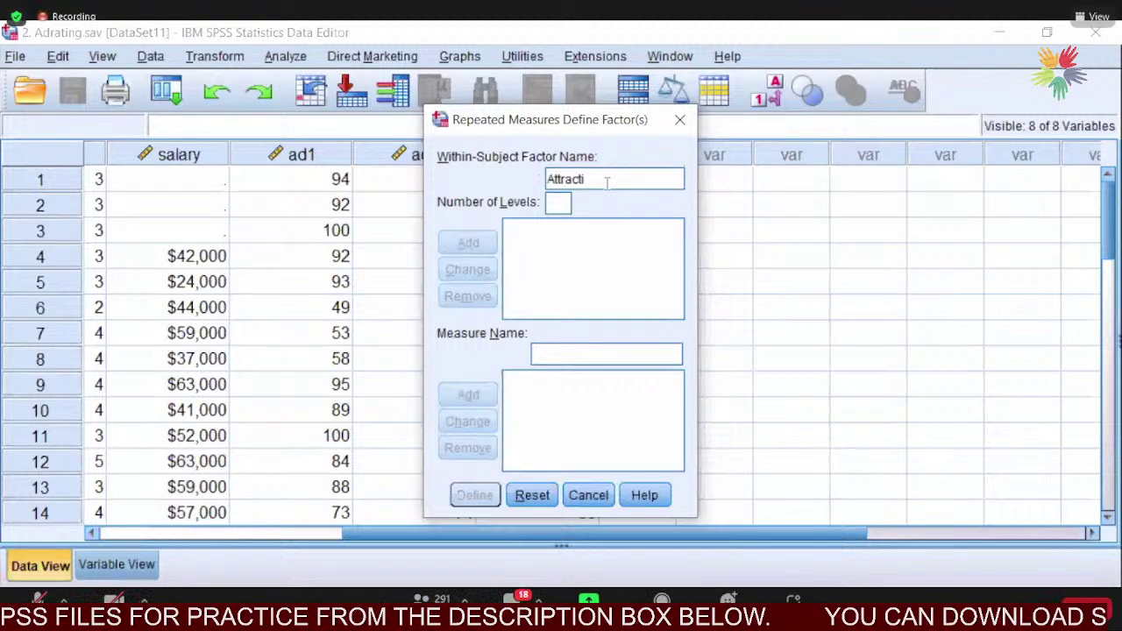
type("venesss")
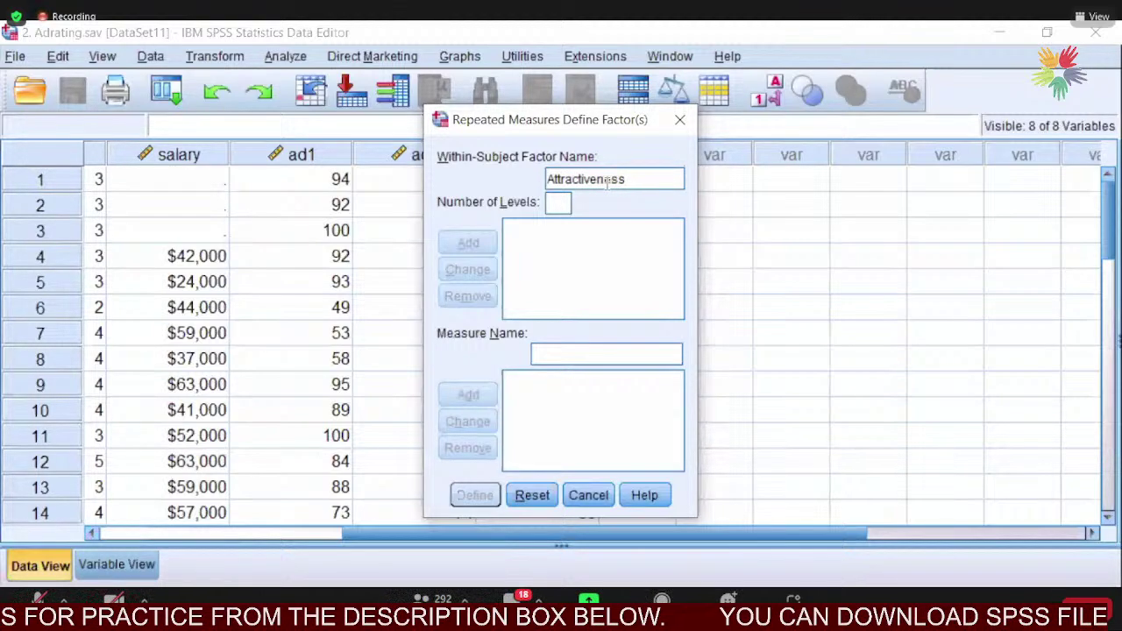
Add the Attractiveness factor with 3 levels and proceed to assigning the repeated-measures variables.
left_click(558, 203)
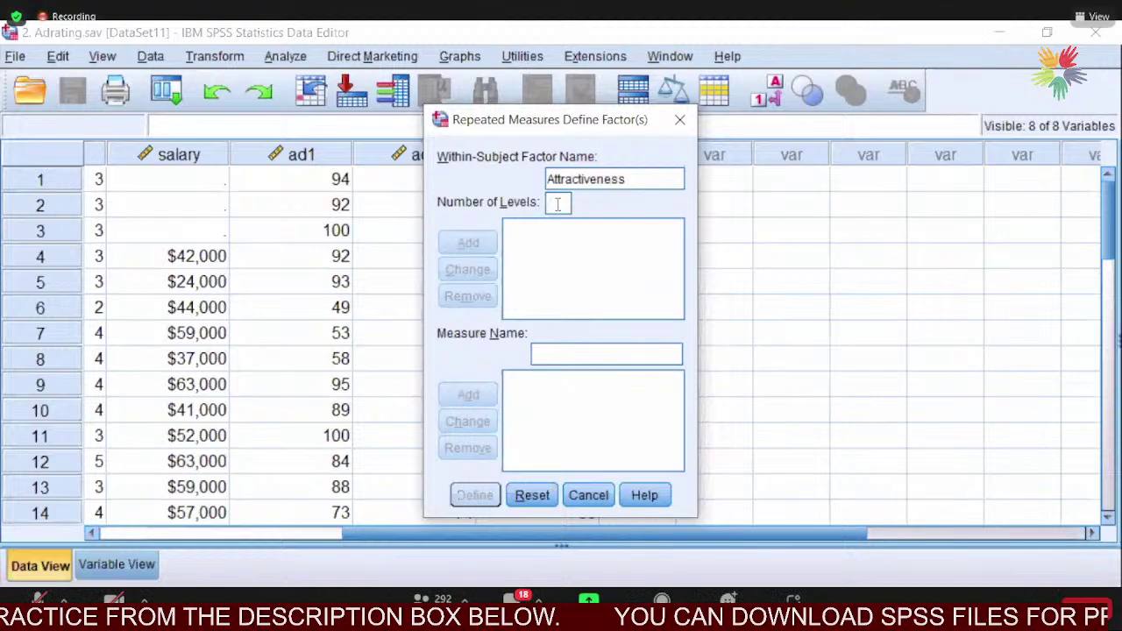
type("3")
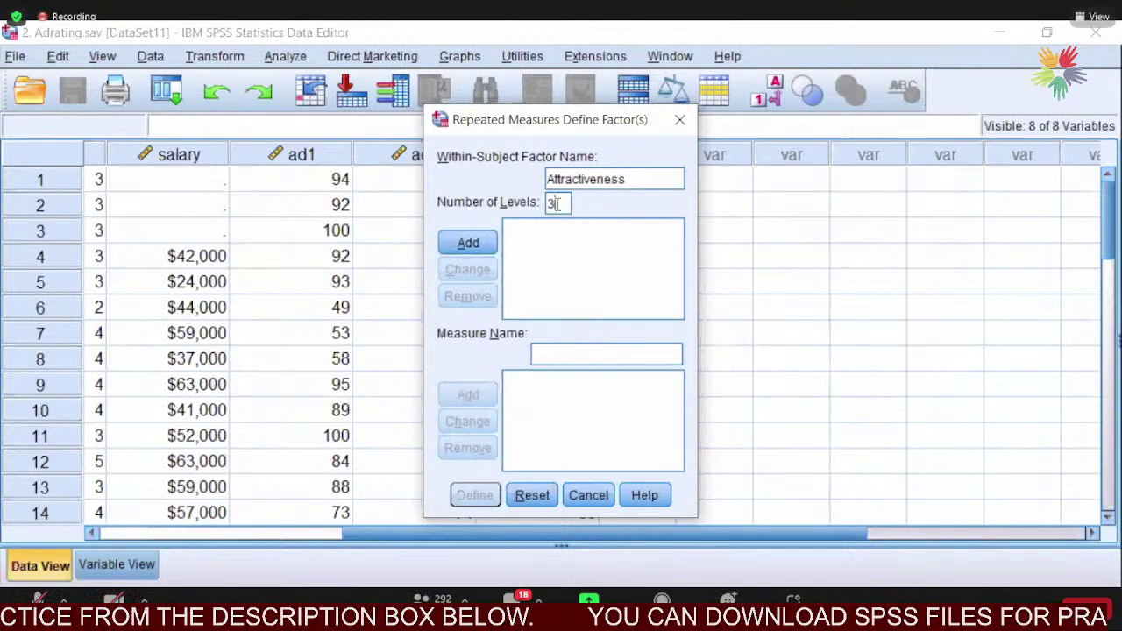
left_click(470, 245)
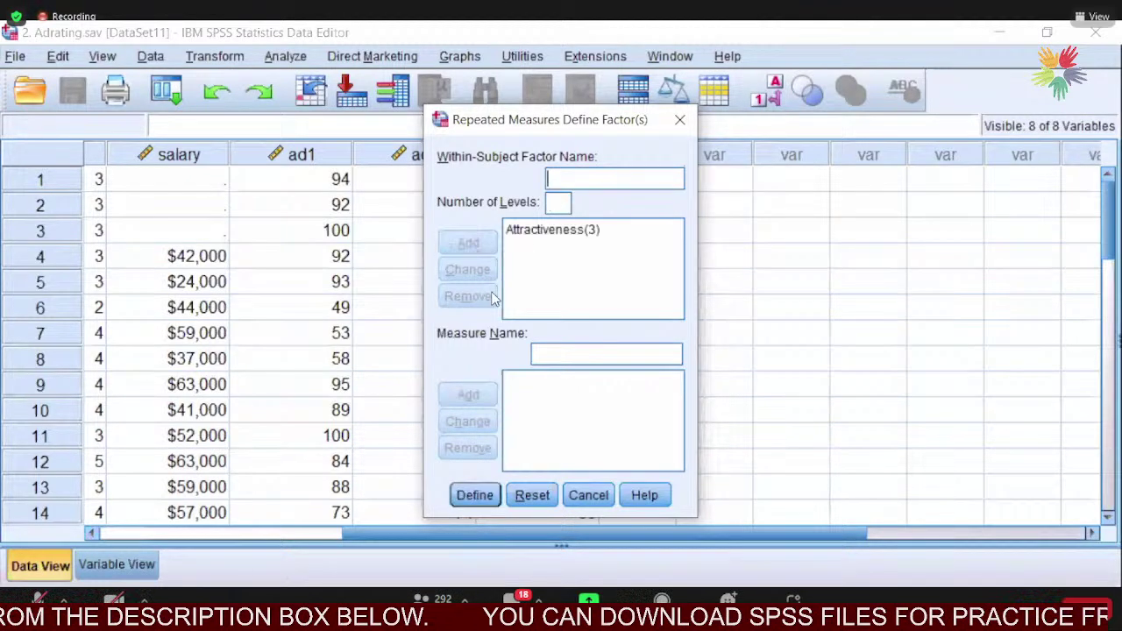
left_click(548, 349)
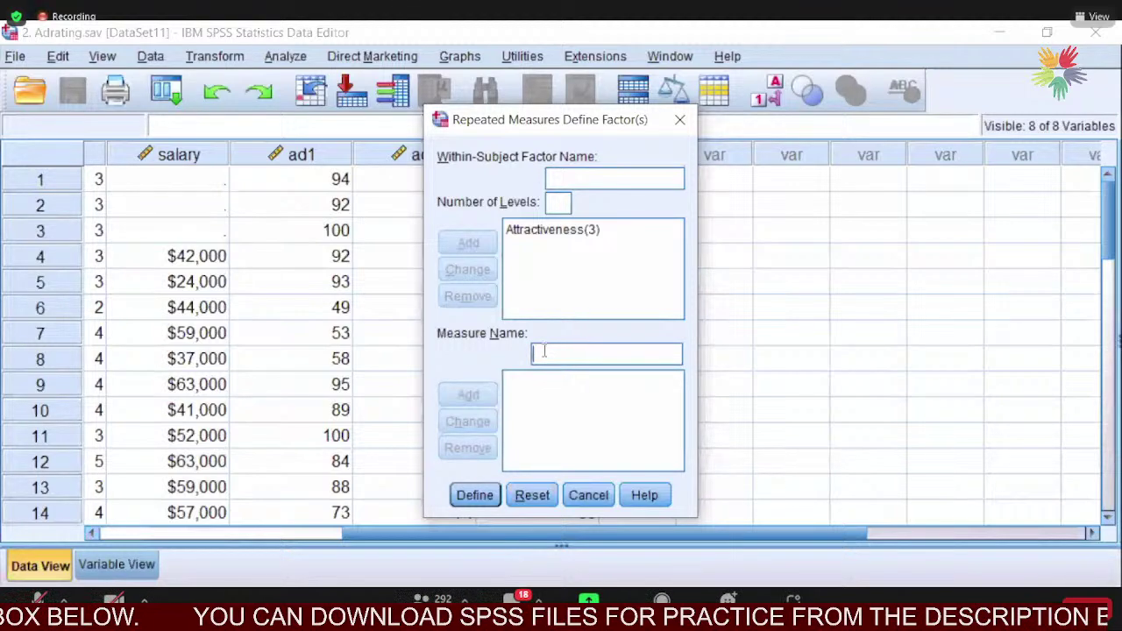
left_click(473, 496)
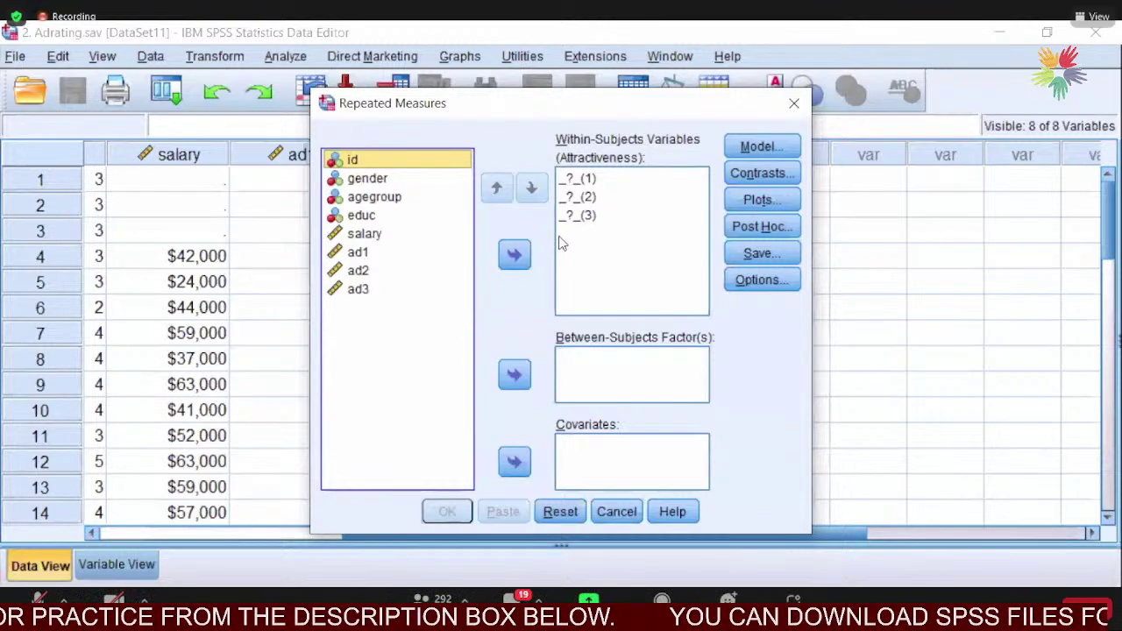
Leave the variable assignment, reopen the repeated-measures factor definition, and add a measure named Adrating before proceeding to define the variables.
left_click(795, 106)
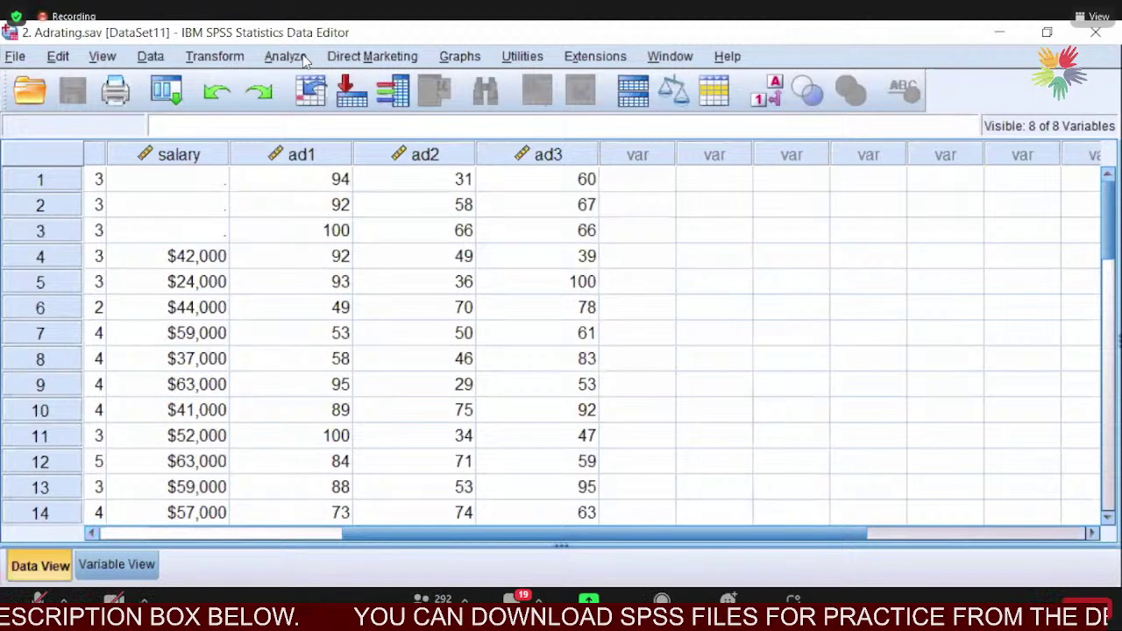
left_click(302, 57)
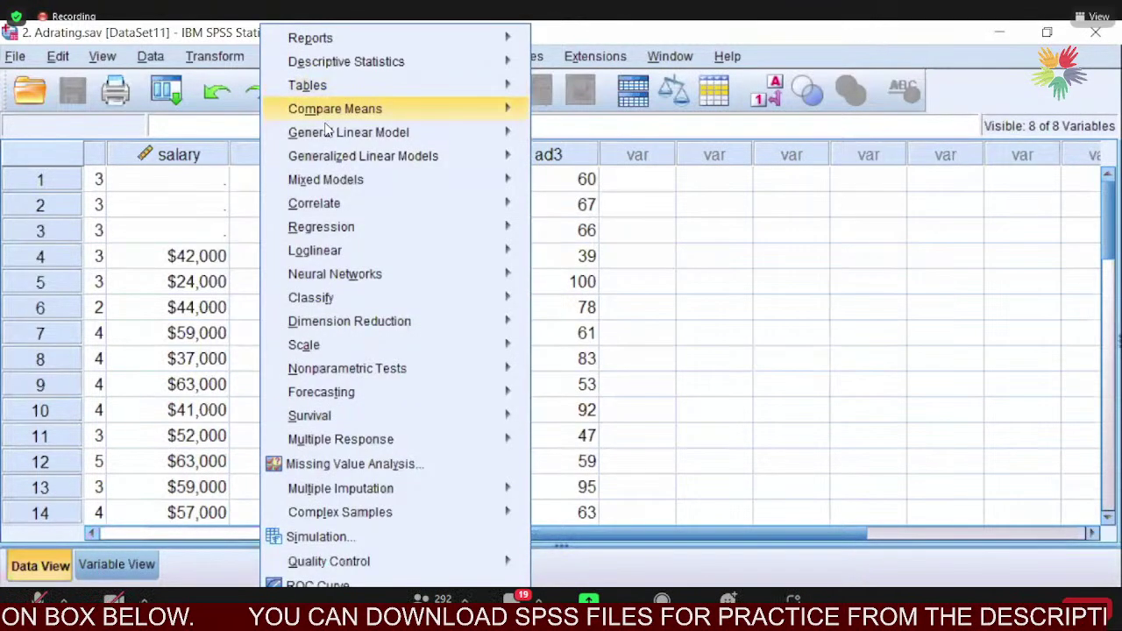
mouse_move(334, 138)
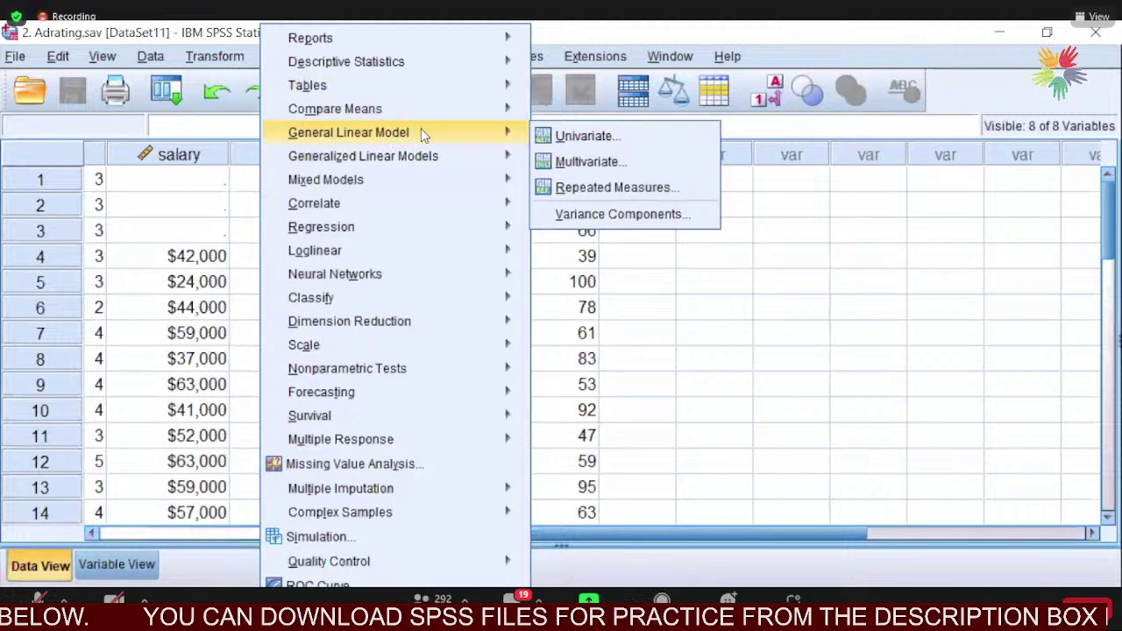
left_click(619, 189)
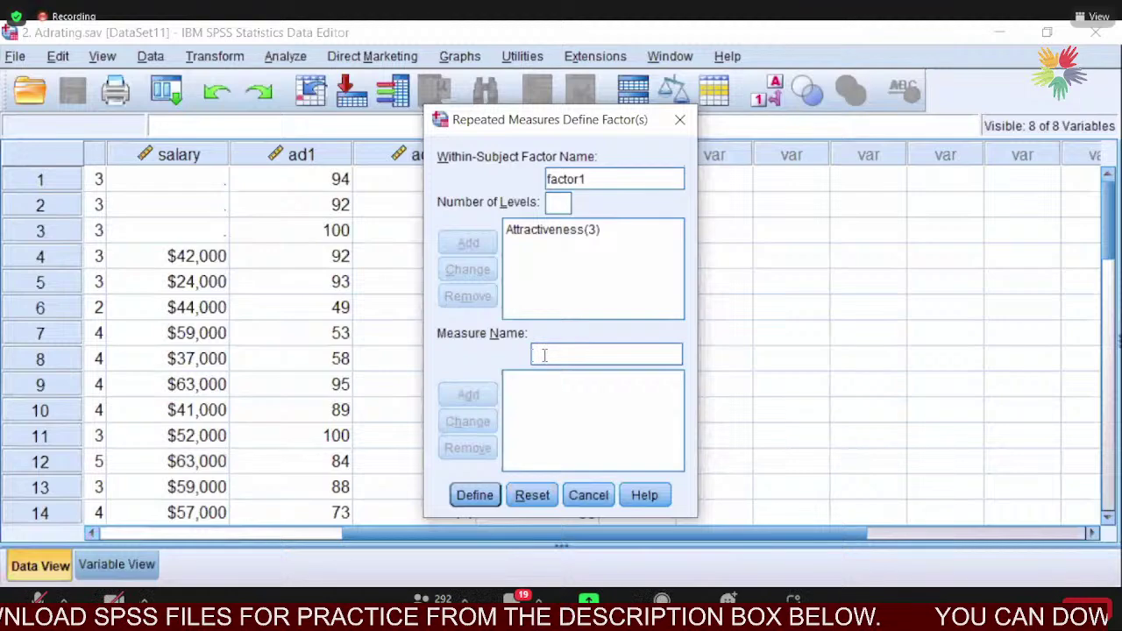
type("A")
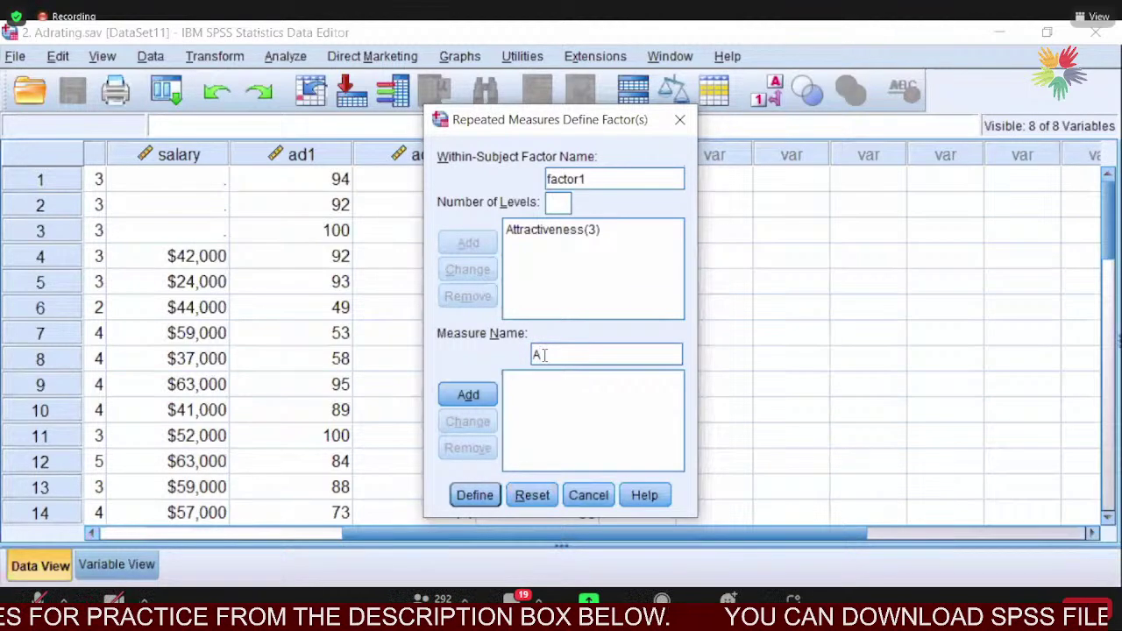
type("drating")
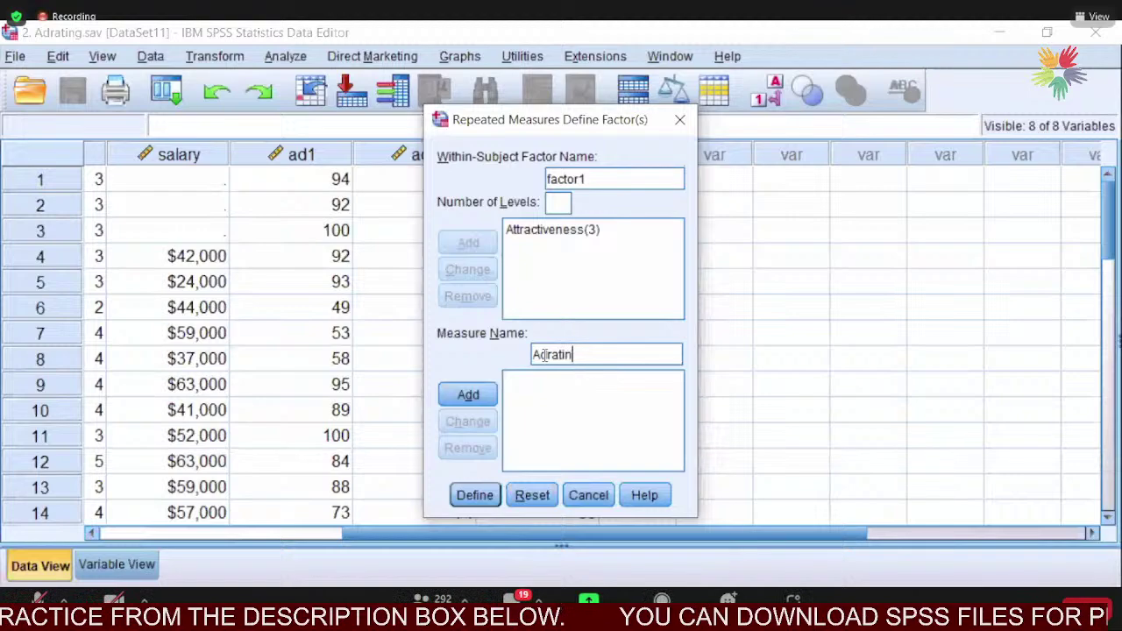
left_click(456, 396)
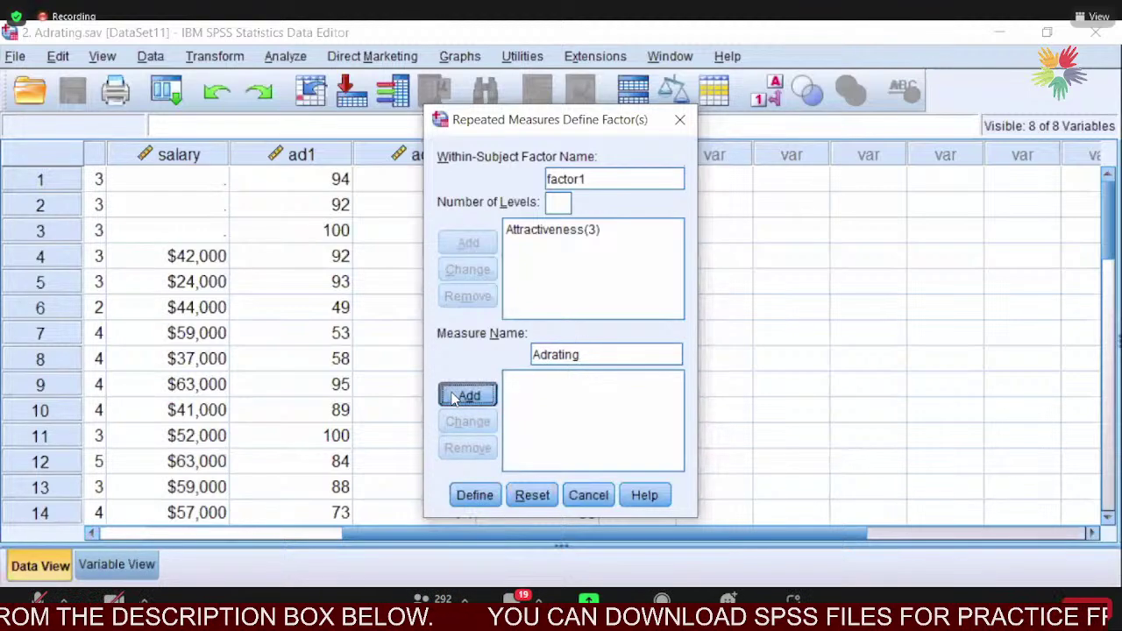
left_click(470, 499)
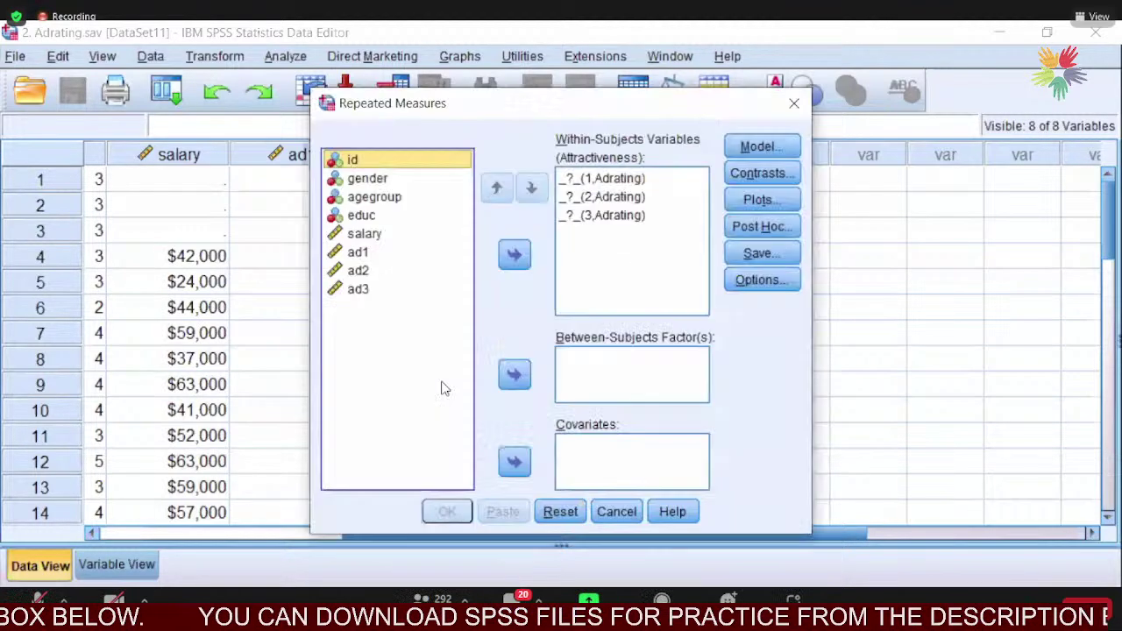
Assign ad1, ad2 and ad3 as the within-subjects variables for the three Attractiveness levels.
left_click(358, 253)
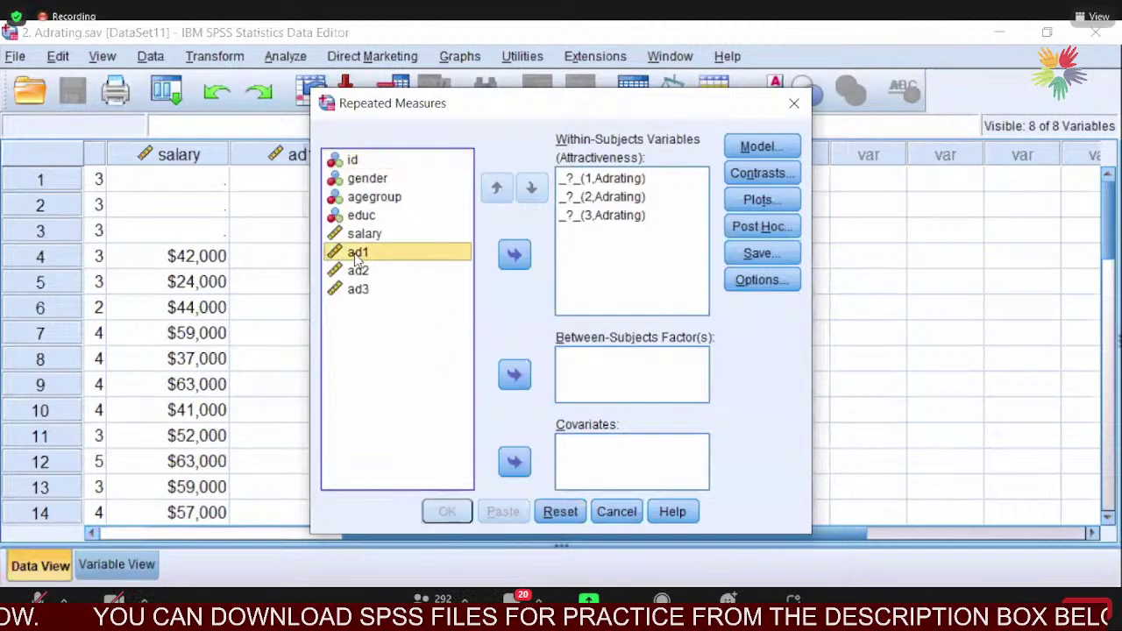
key("shift+Down")
key("shift+Down")
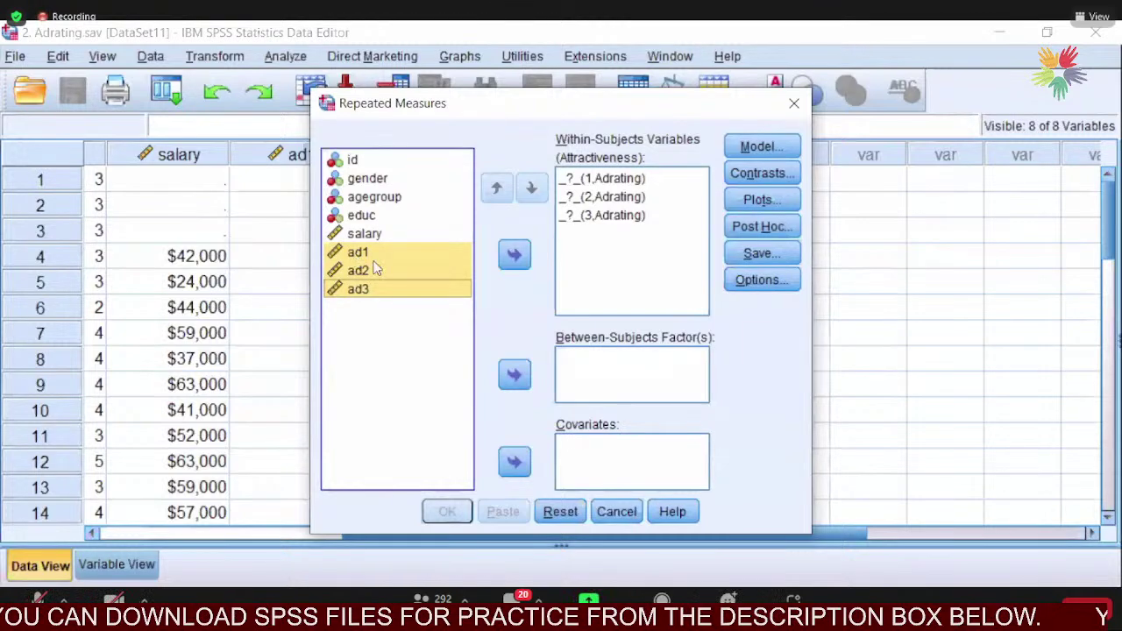
left_click(511, 257)
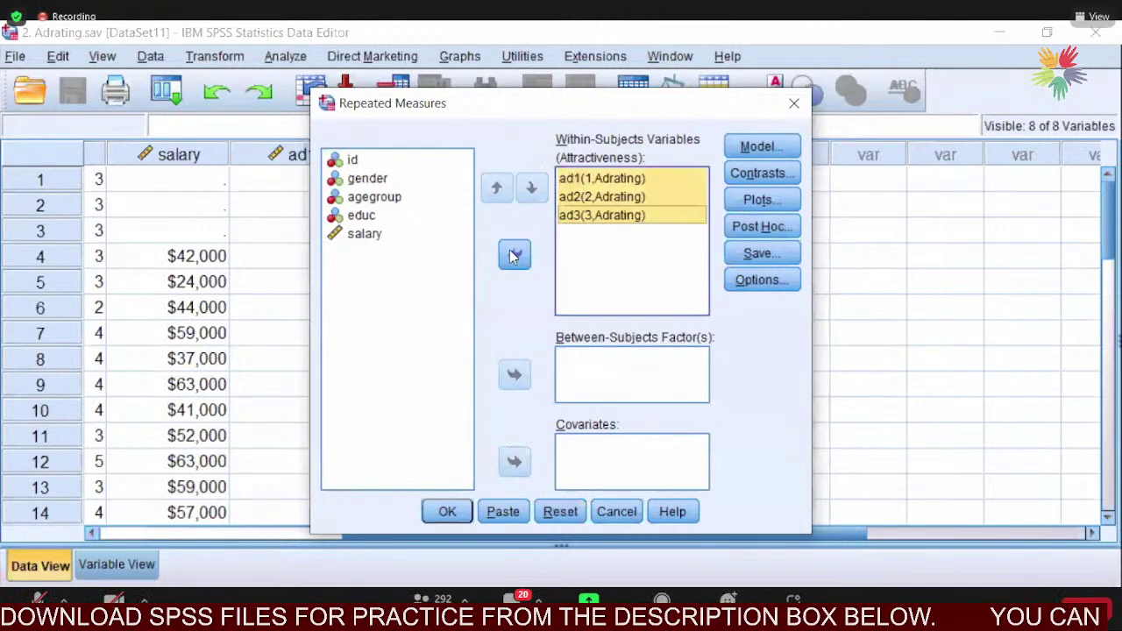
Set gender as the between-subjects factor and run the repeated-measures analysis.
left_click(355, 179)
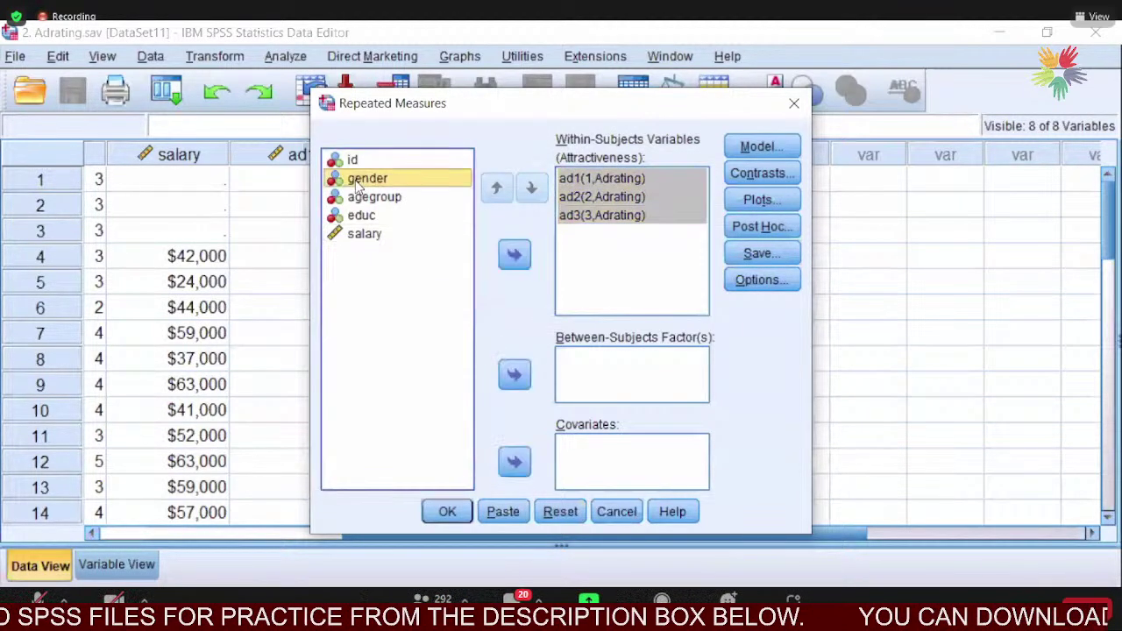
left_click(515, 377)
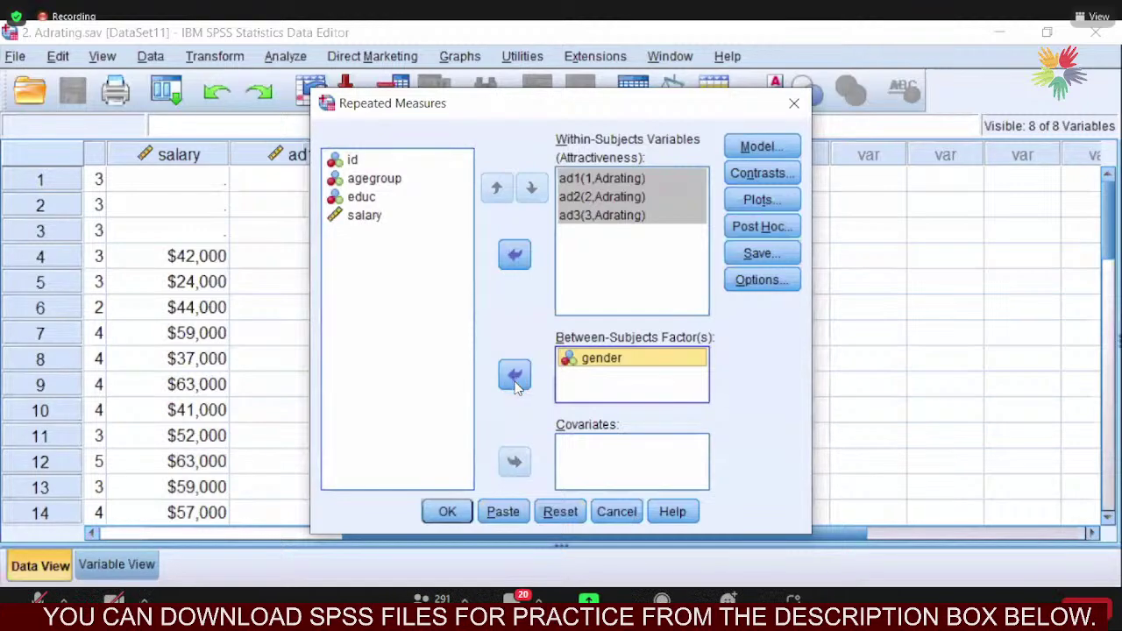
left_click(454, 517)
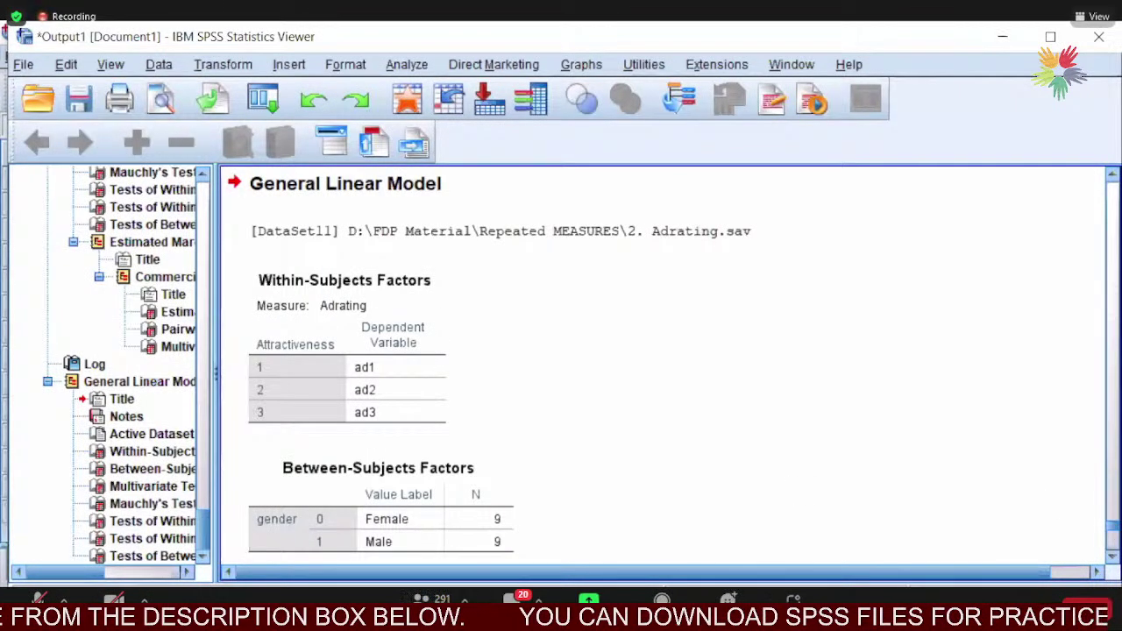
Examine the Multivariate Tests, Mauchly's Test of Sphericity and Tests of Within-Subjects Effects for Attractiveness and its interaction with gender.
scroll(666, 368, "down", 10)
scroll(667, 368, "up", 3)
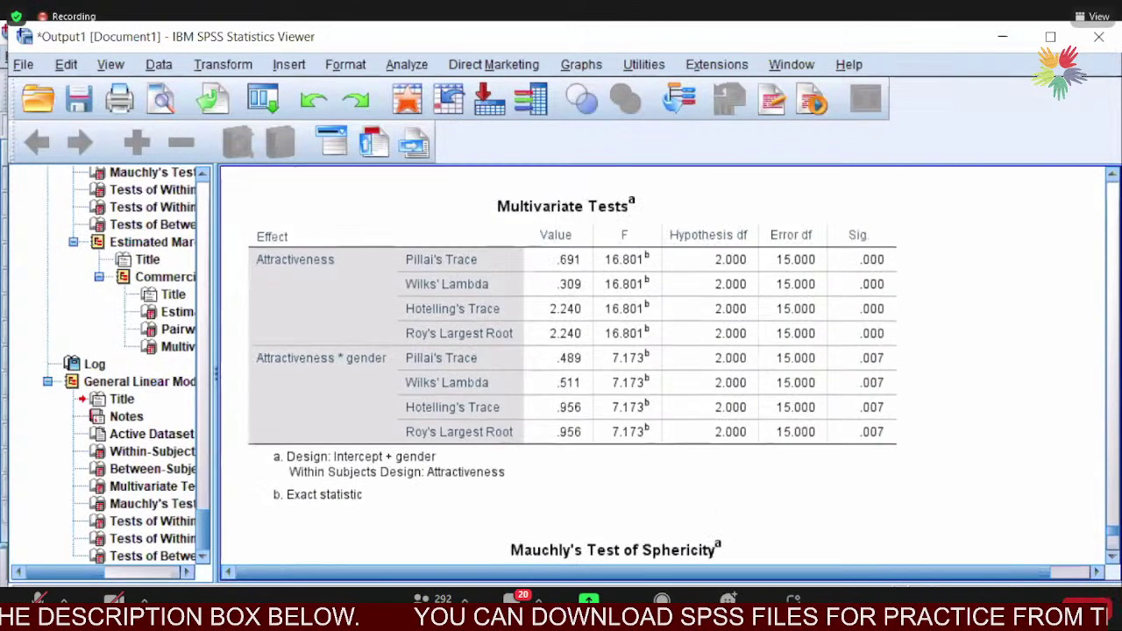
scroll(667, 368, "down", 4)
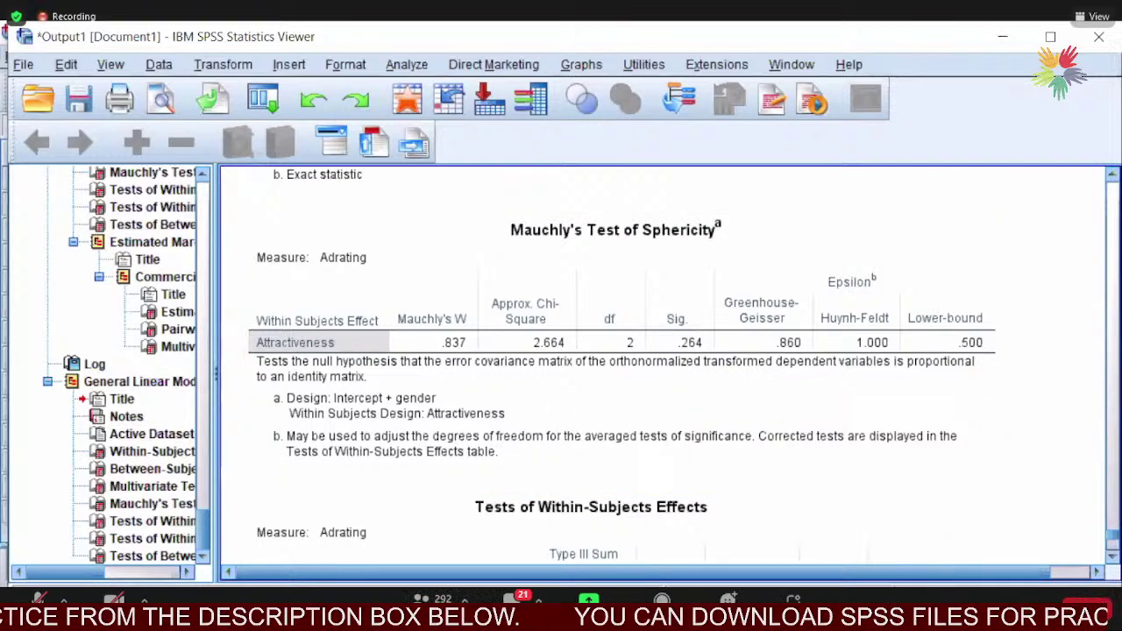
scroll(666, 368, "down", 8)
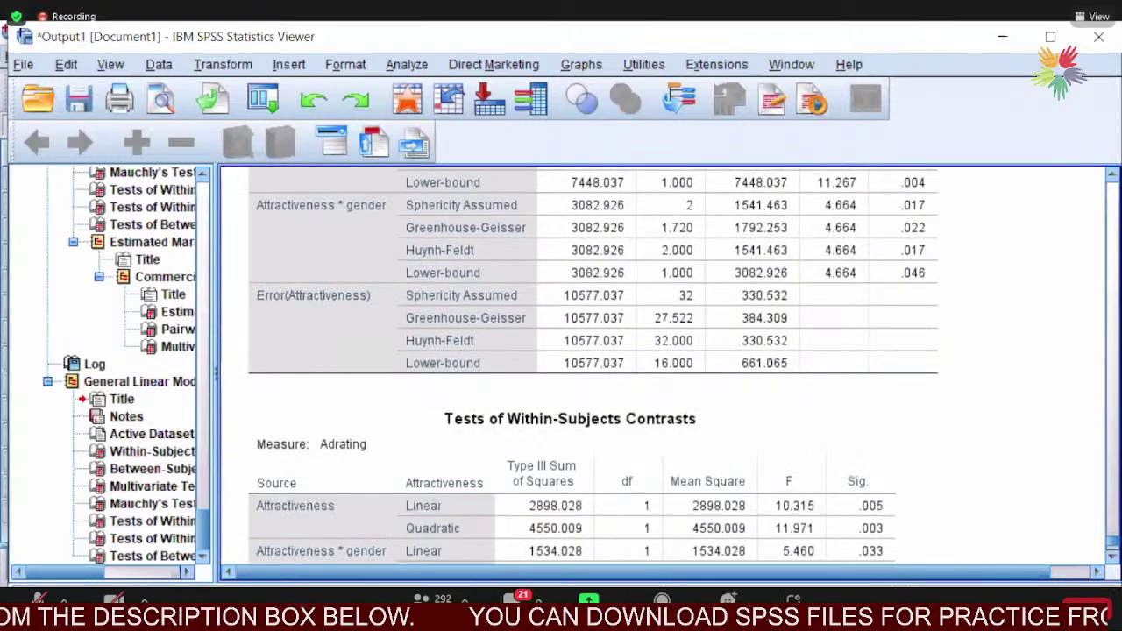
scroll(666, 368, "up", 4)
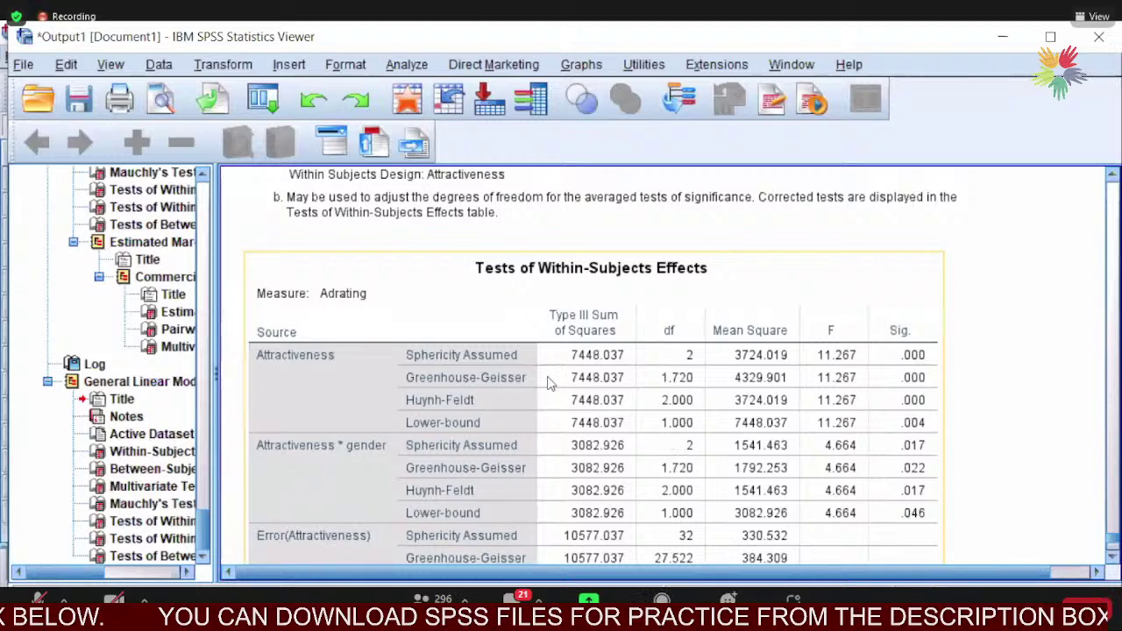
left_click(368, 229)
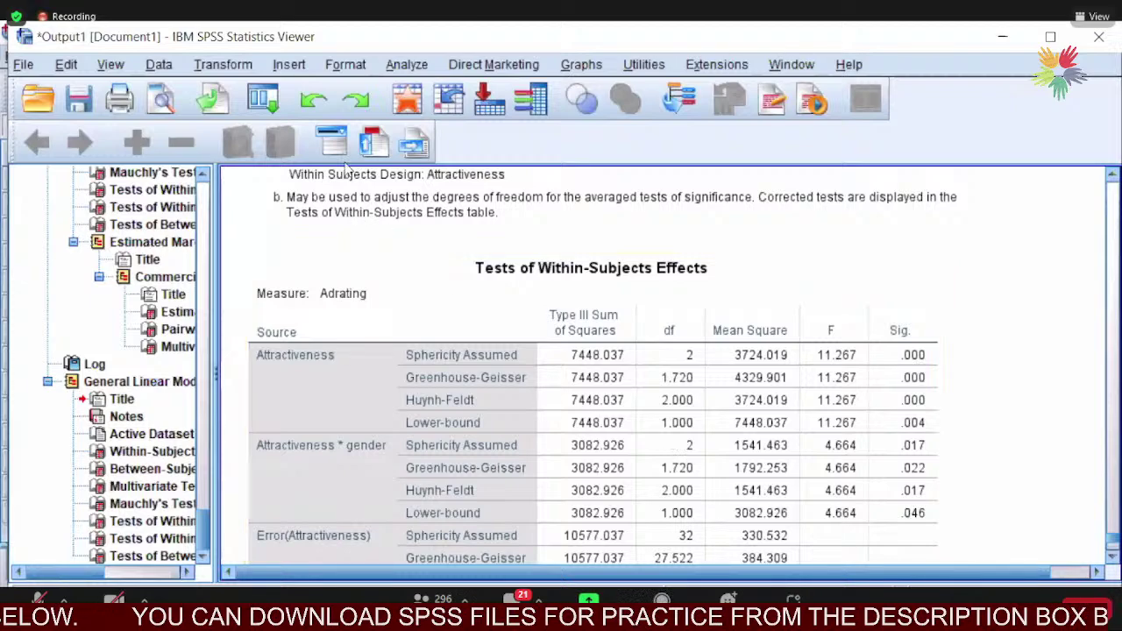
Reopen the repeated-measures analysis with the existing Attractiveness factor and Adrating measure, and bring up its output options.
left_click(406, 65)
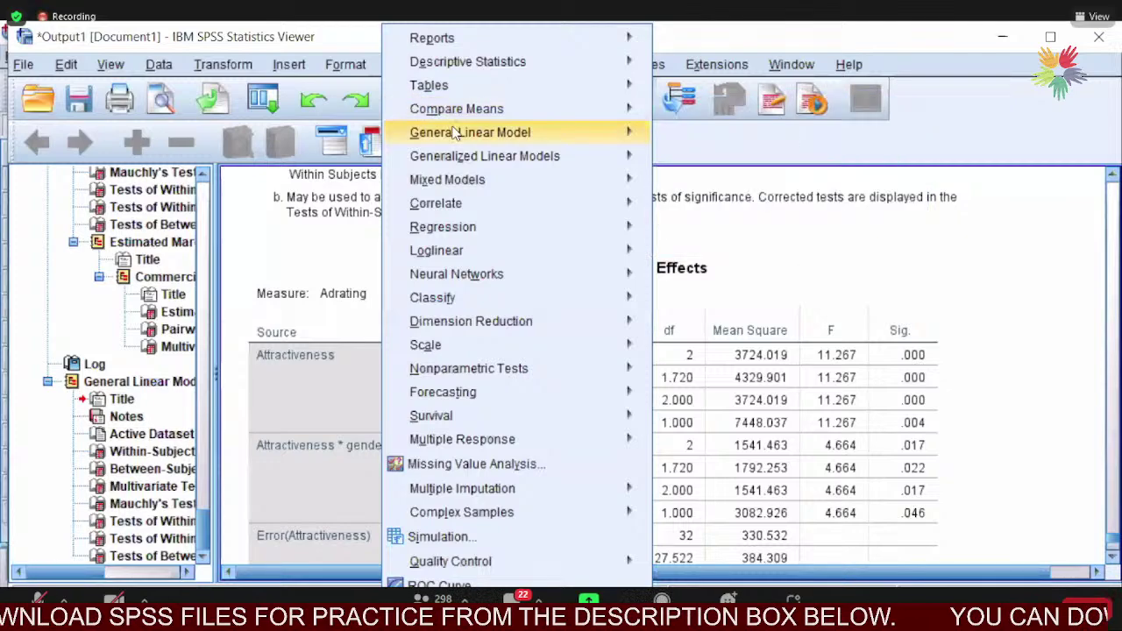
mouse_move(480, 134)
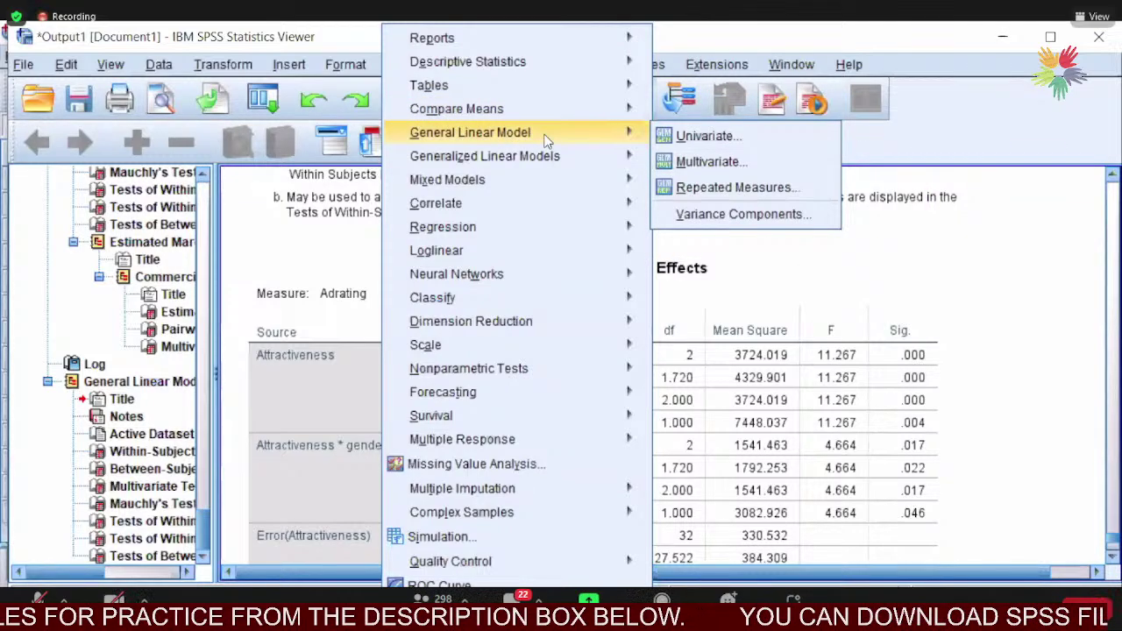
left_click(402, 67)
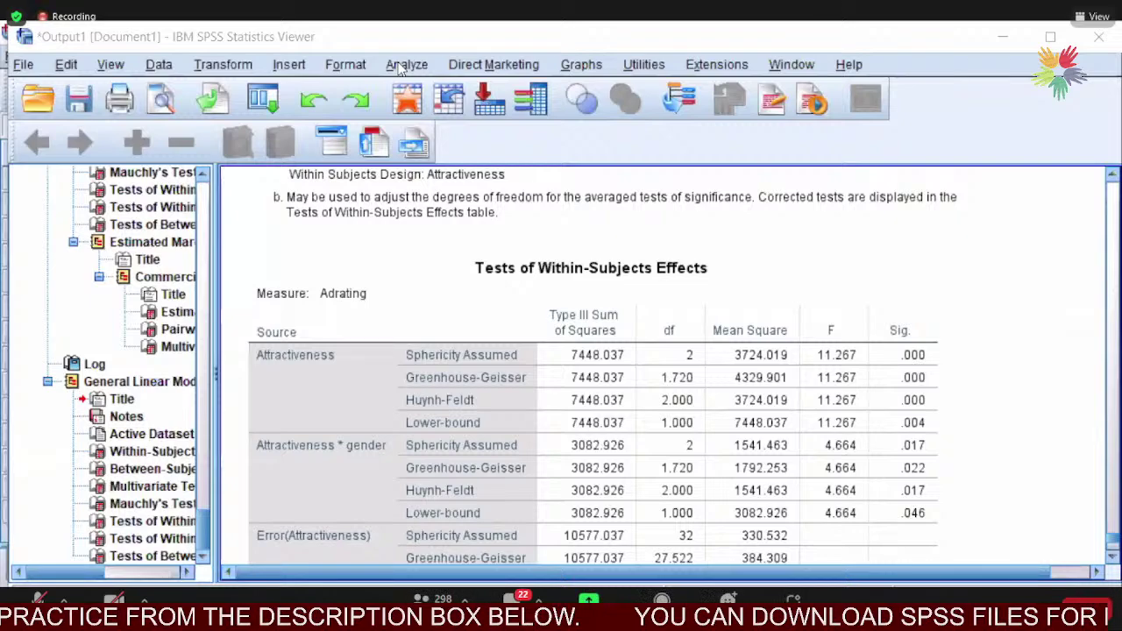
left_click(403, 66)
mouse_move(469, 133)
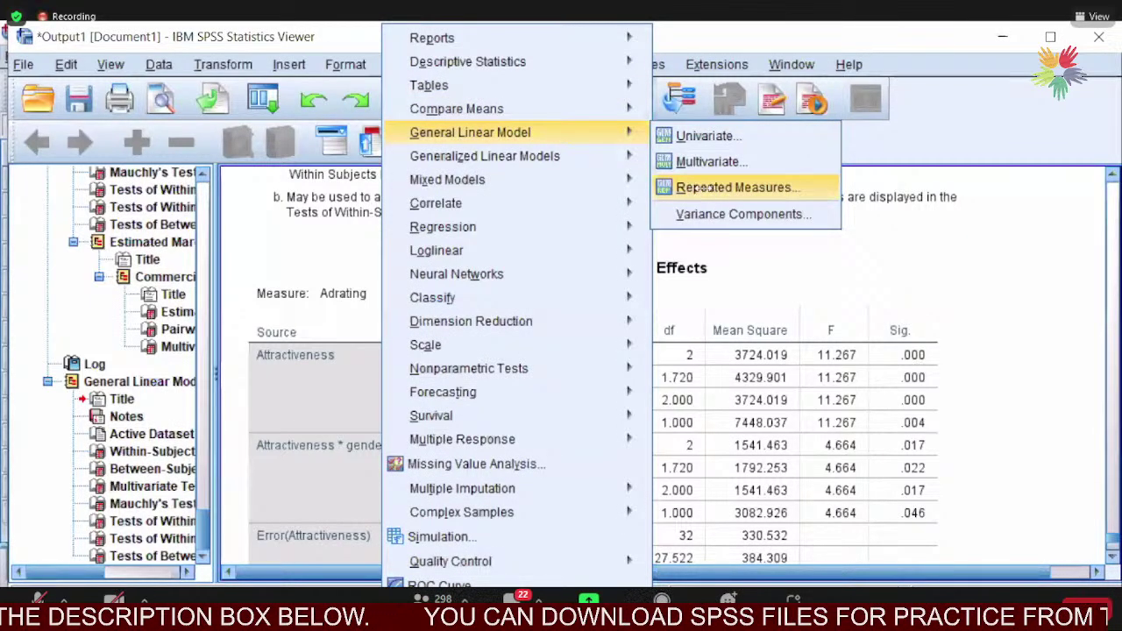
left_click(706, 190)
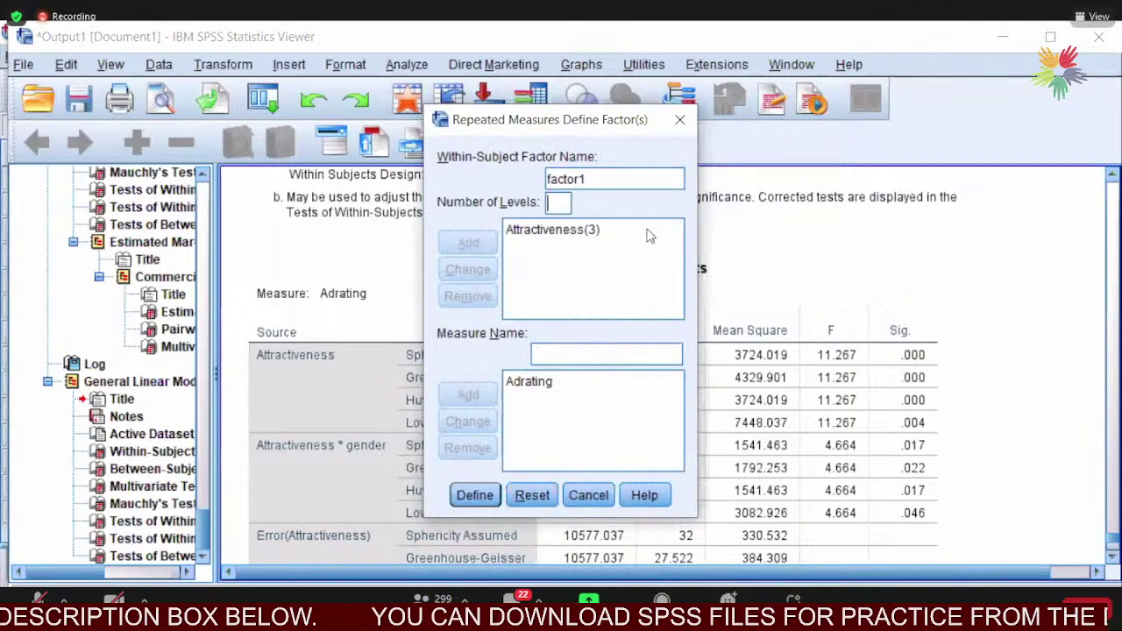
left_click(474, 496)
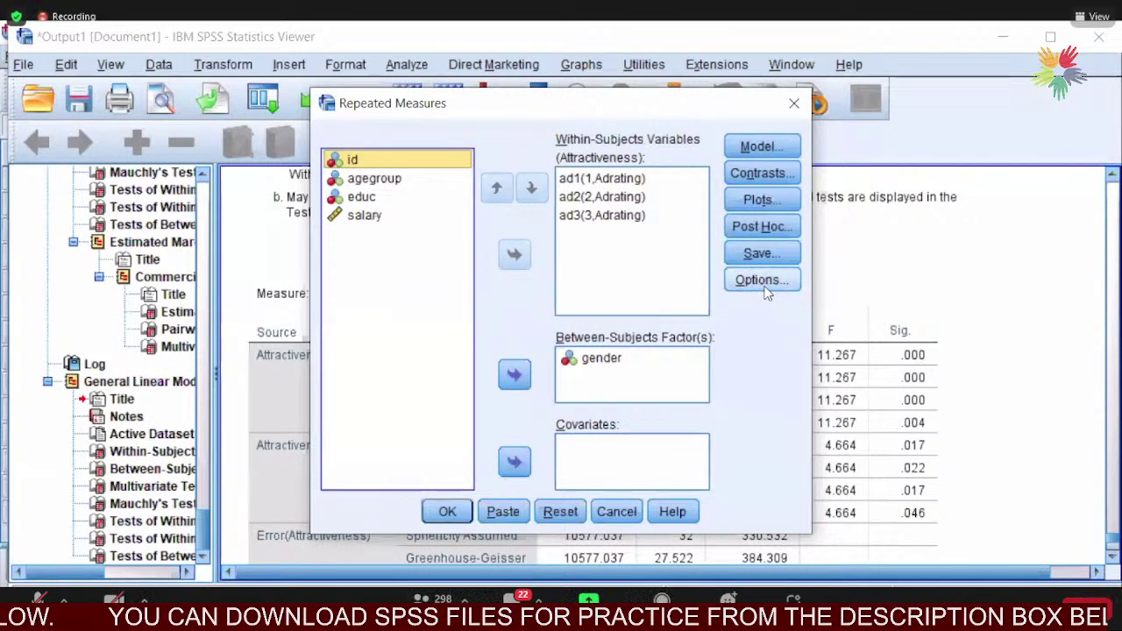
left_click(762, 282)
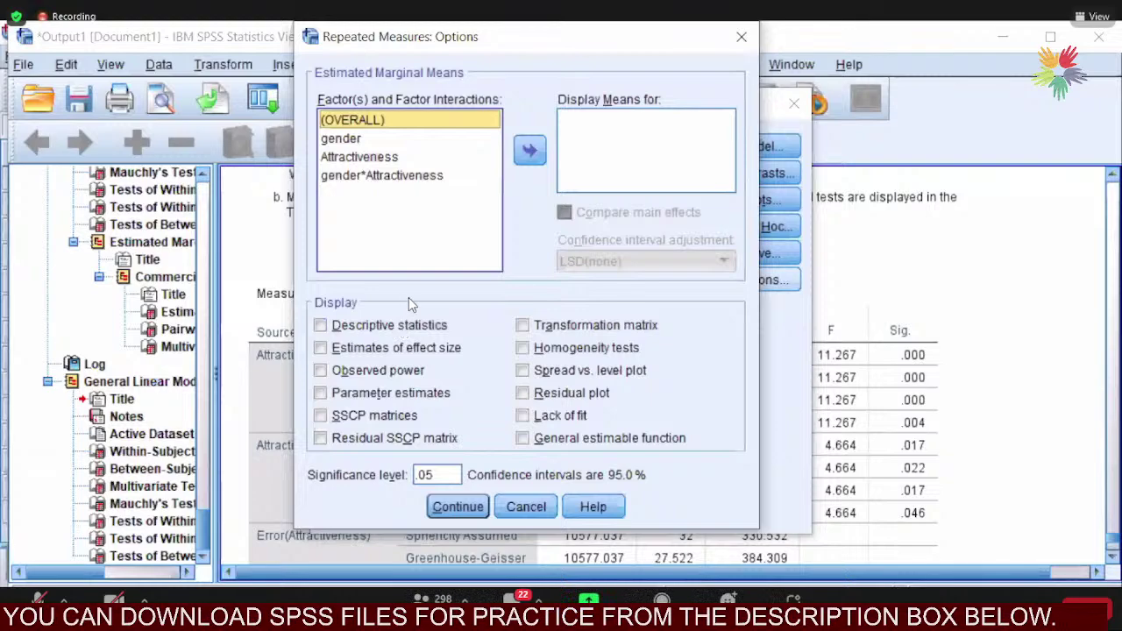
Request estimated marginal means for gender and Attractiveness in the repeated-measures options.
left_click(342, 157)
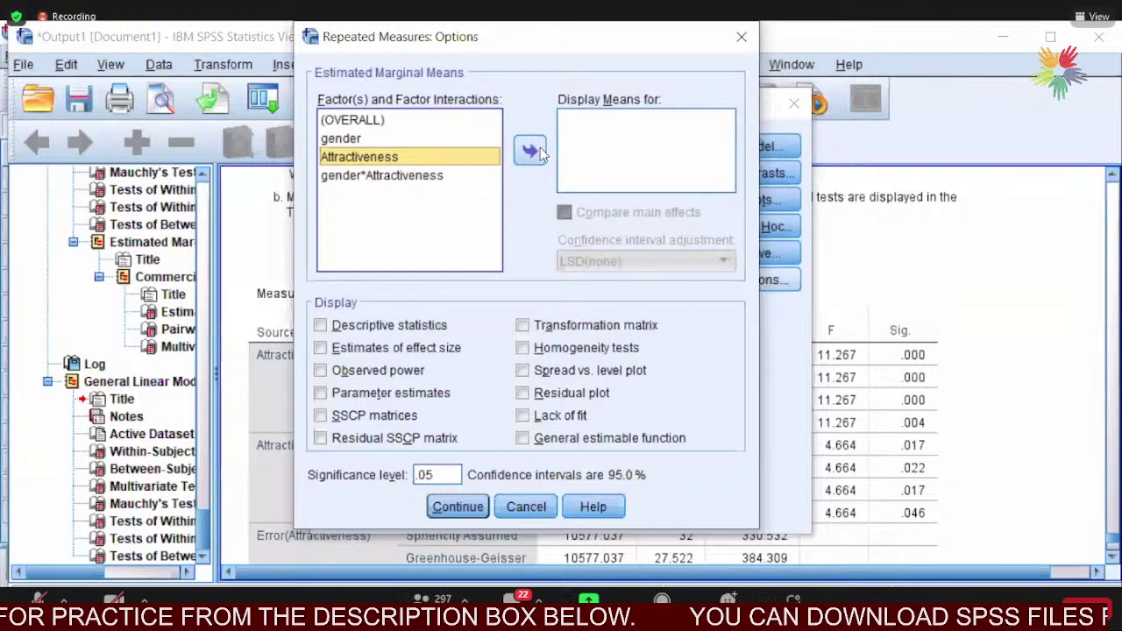
left_click(333, 140)
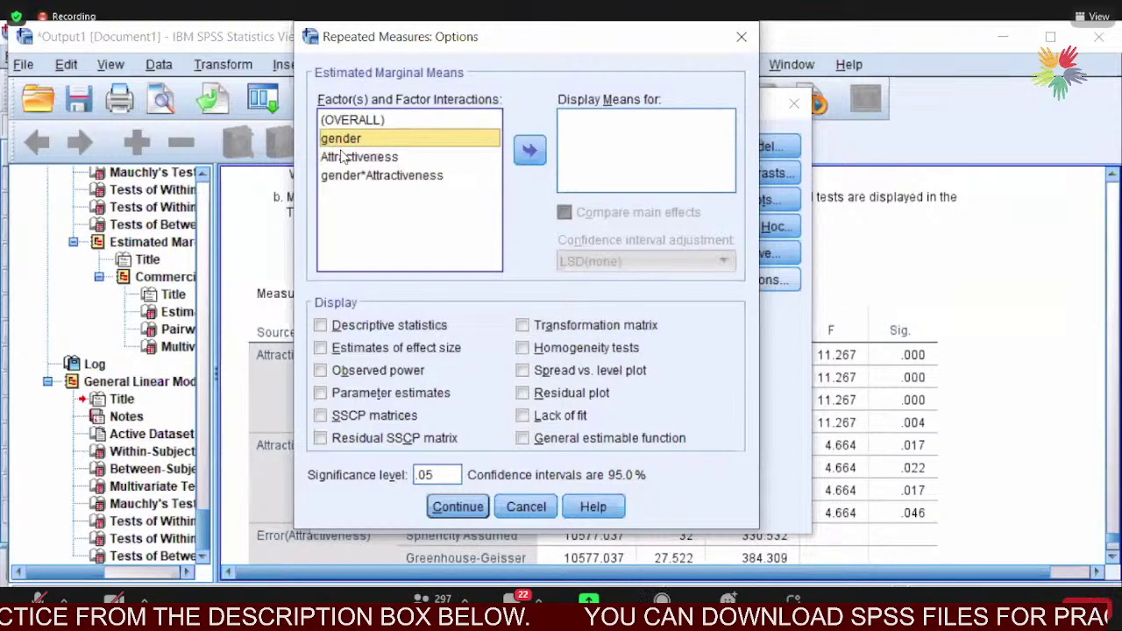
left_click(347, 158)
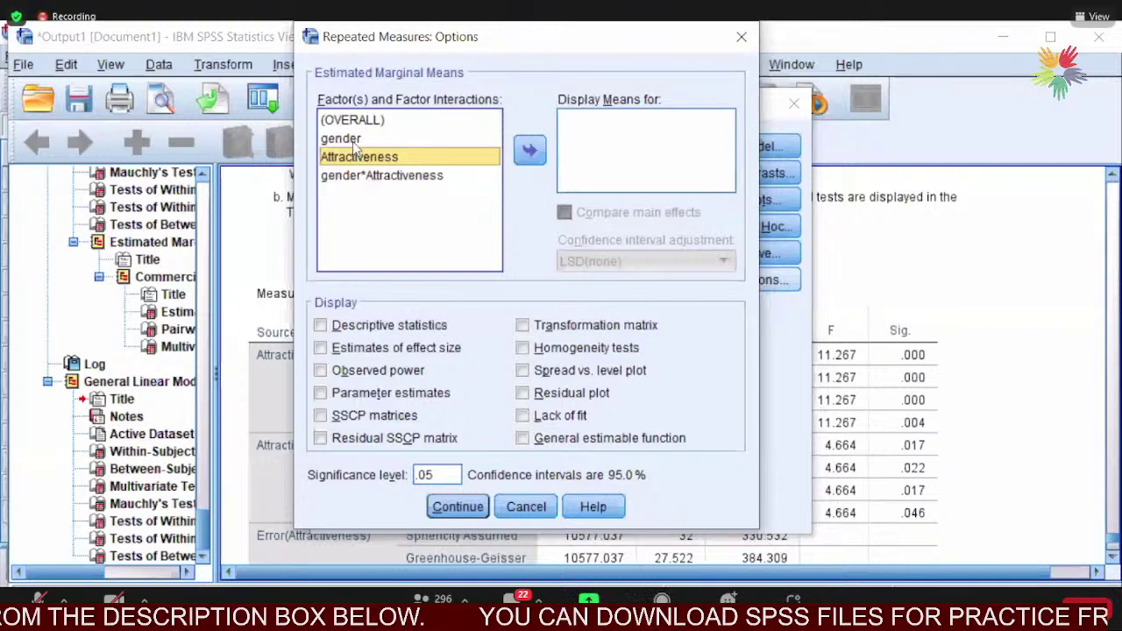
left_click(353, 142)
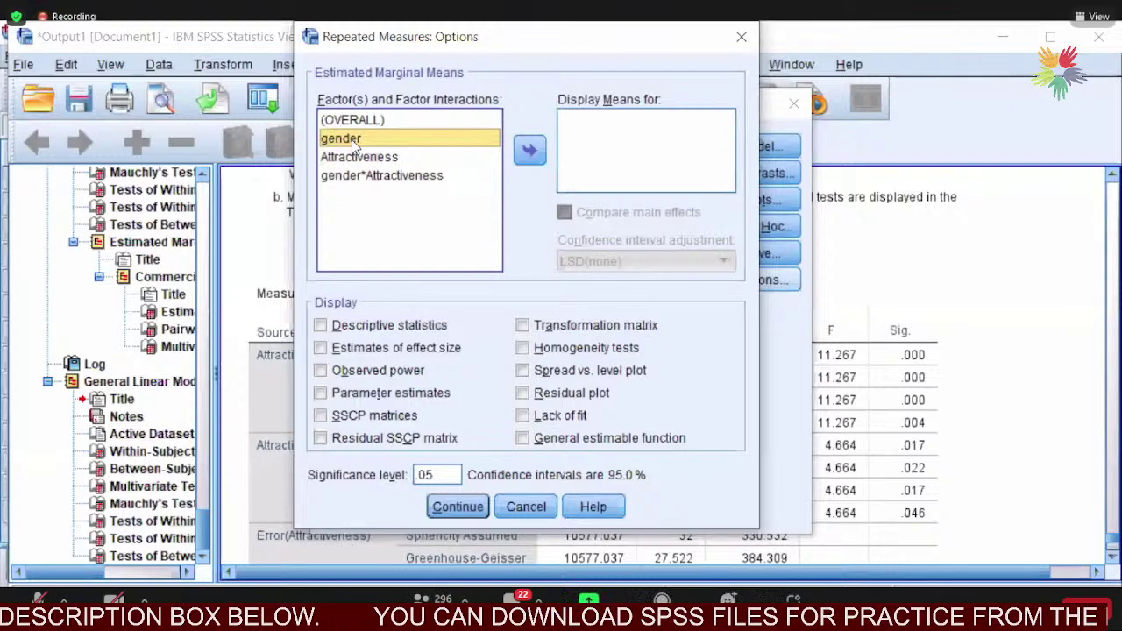
left_click(355, 158, "ctrl")
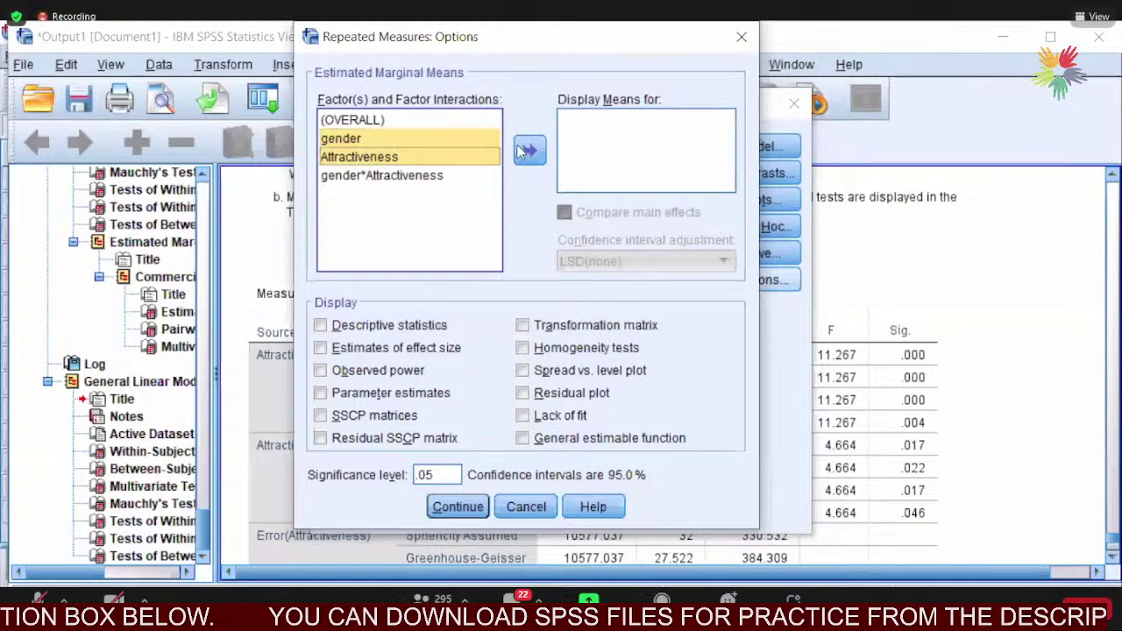
left_click(528, 152)
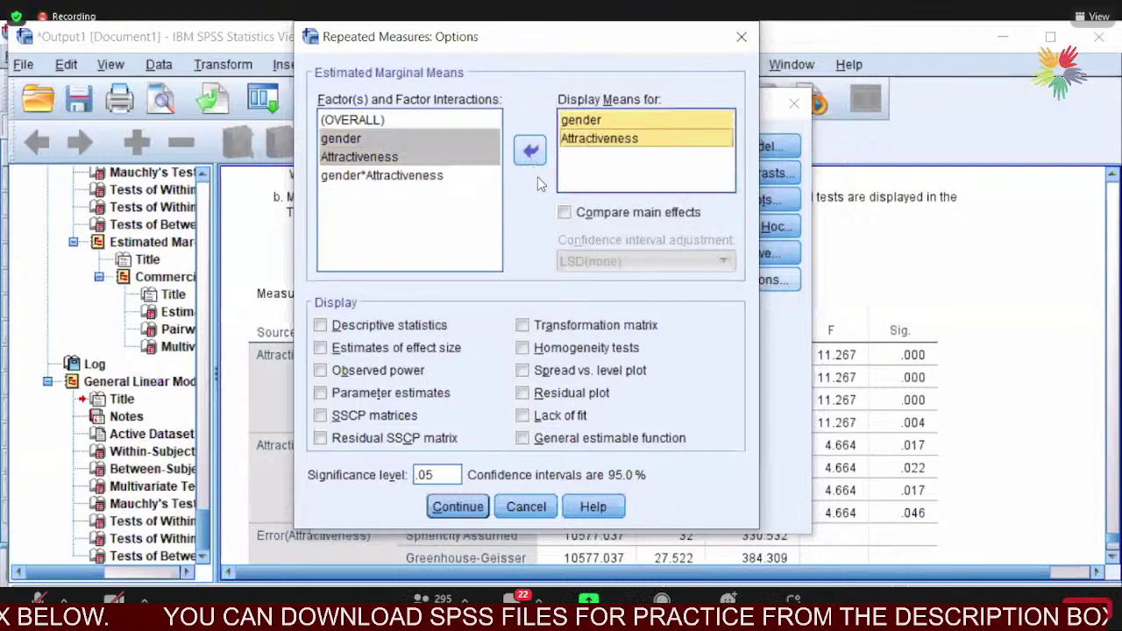
Enable main-effect comparisons for the selected factors with the Bonferroni confidence interval adjustment.
left_click(565, 214)
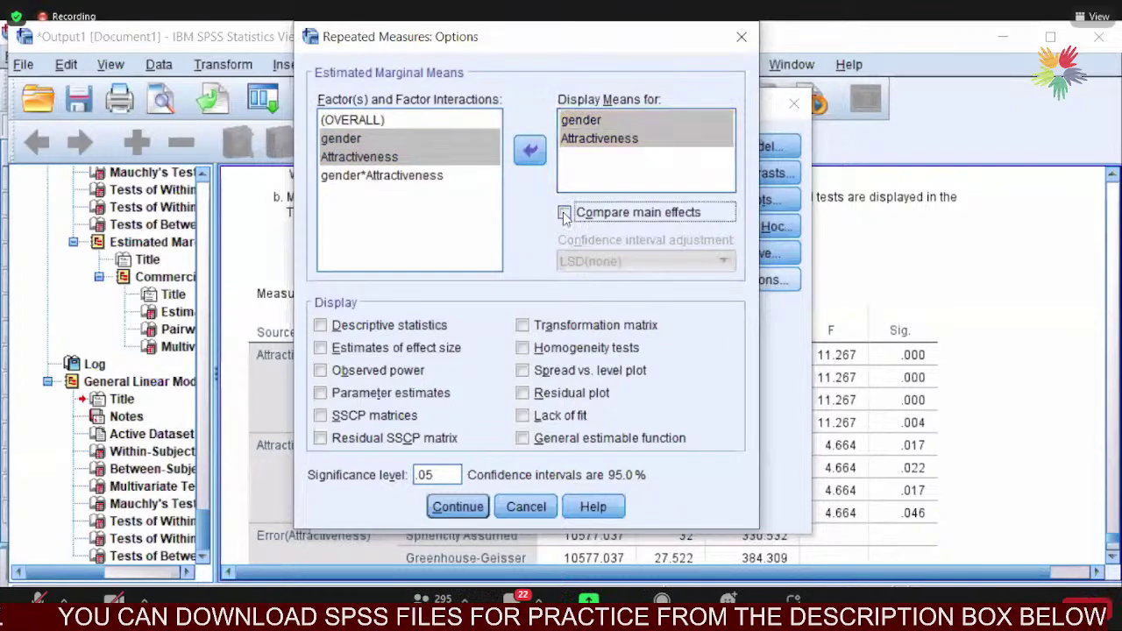
left_click(728, 267)
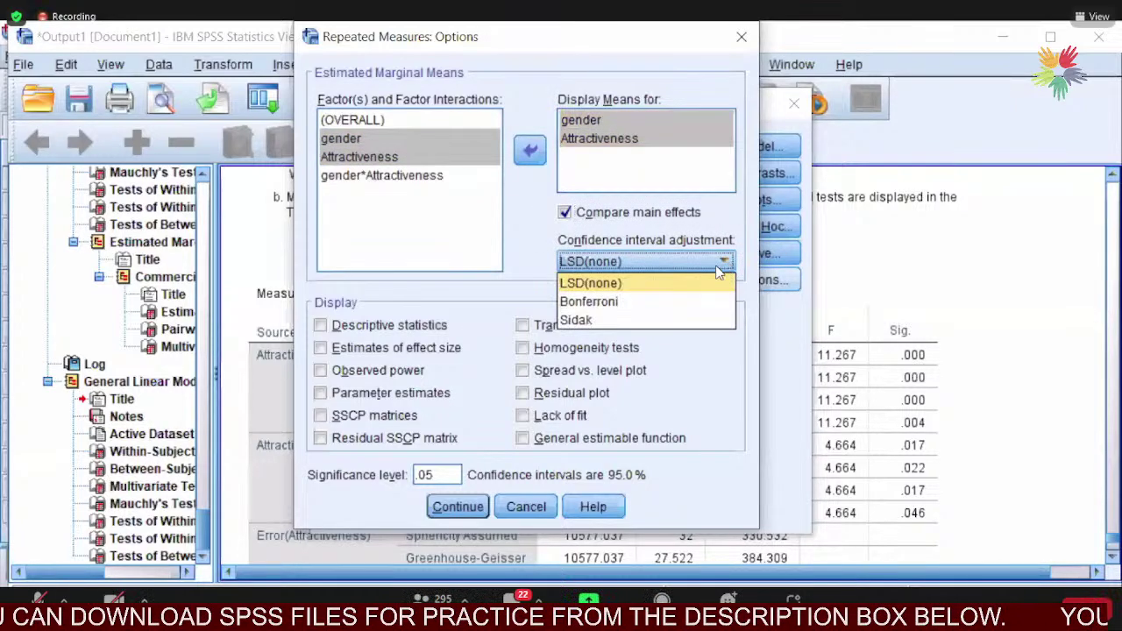
left_click(597, 300)
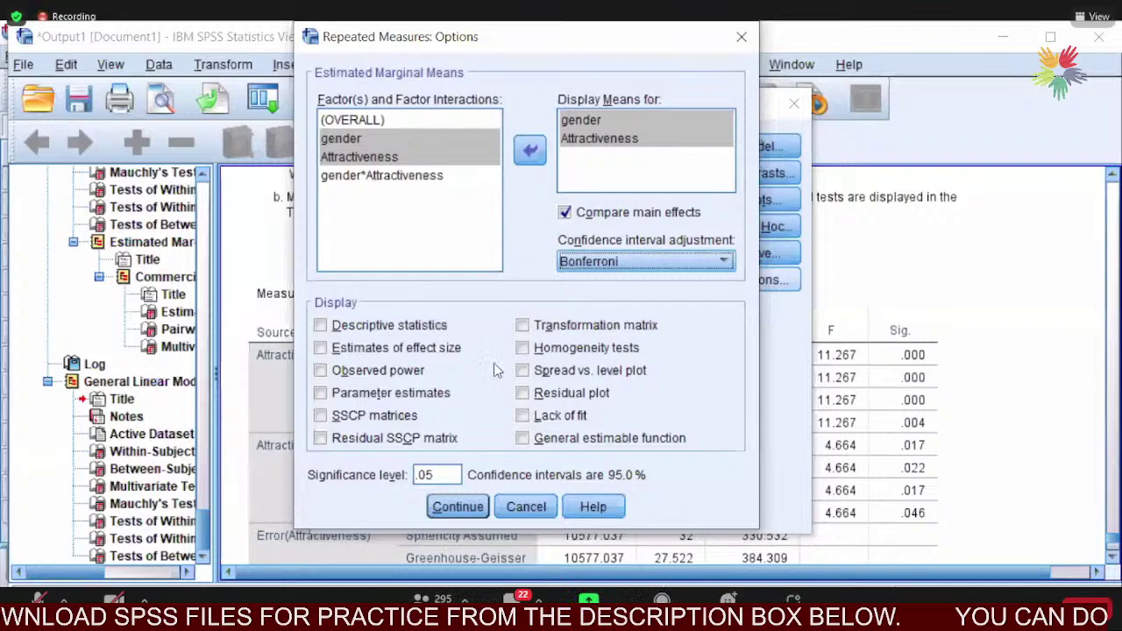
Add the gender*Attractiveness interaction to the displayed means, accept the options and run the repeated-measures analysis.
left_click(391, 177, "ctrl")
left_click(392, 177)
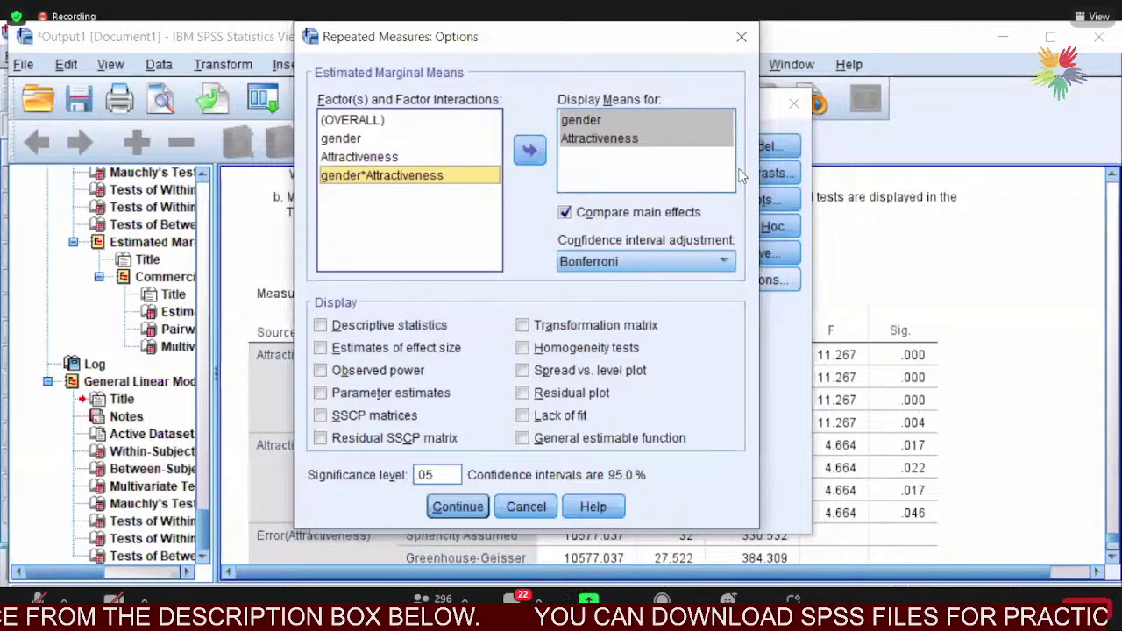
left_click(532, 151)
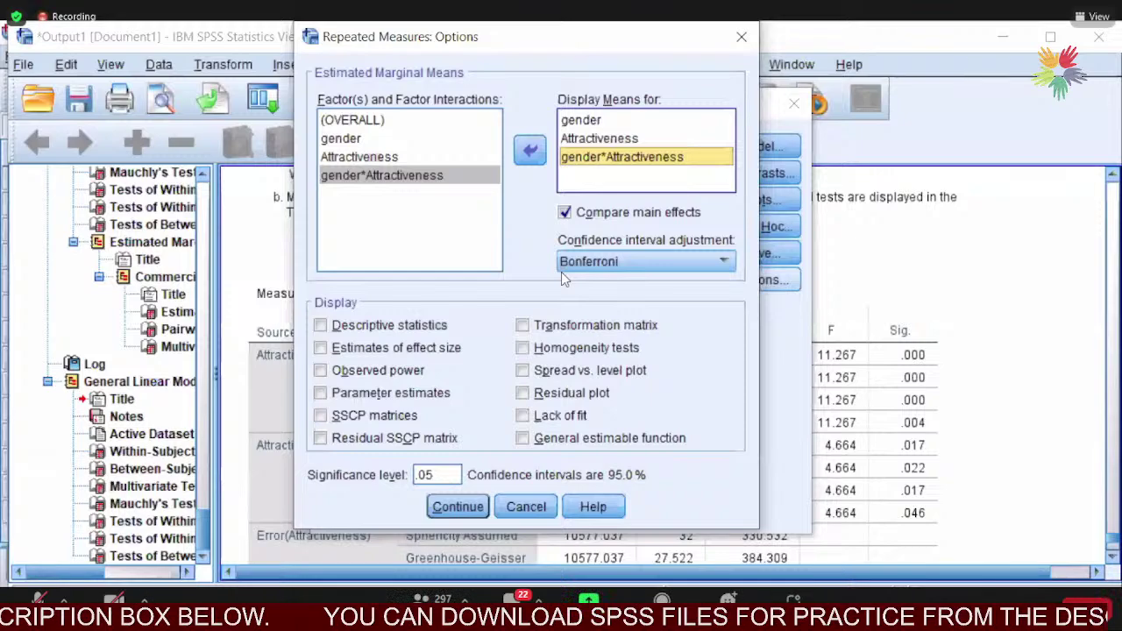
left_click(458, 507)
left_click(456, 512)
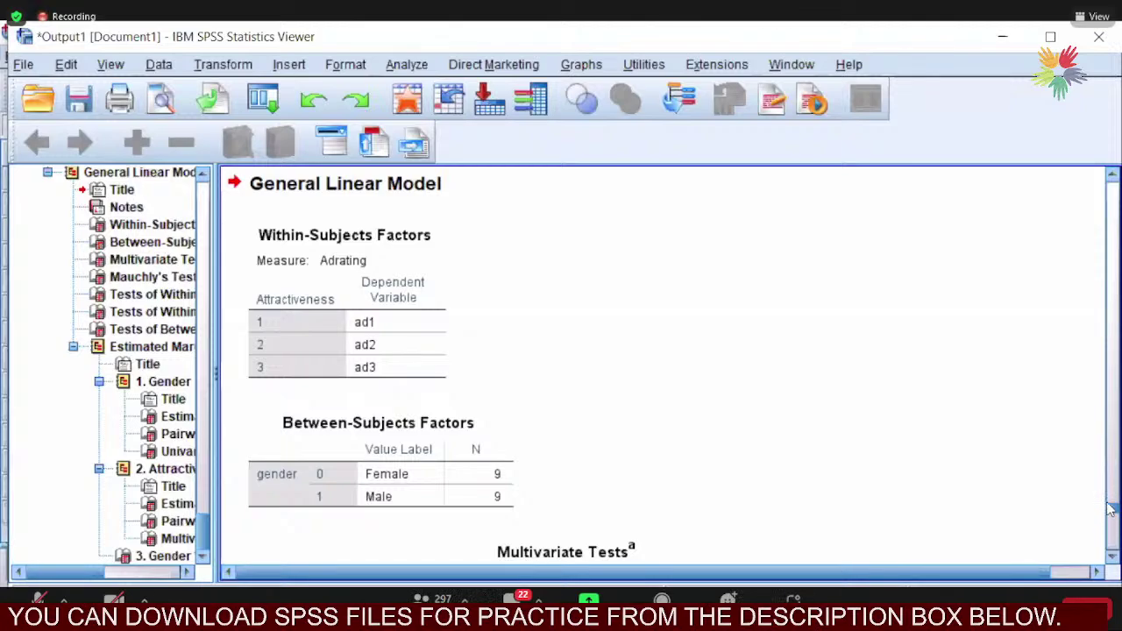
Look through the new model output to the Gender marginal means and examine their estimates, pairwise comparisons and univariate tests.
left_click_drag(1112, 514, 1114, 520)
scroll(1113, 519, "up", 3)
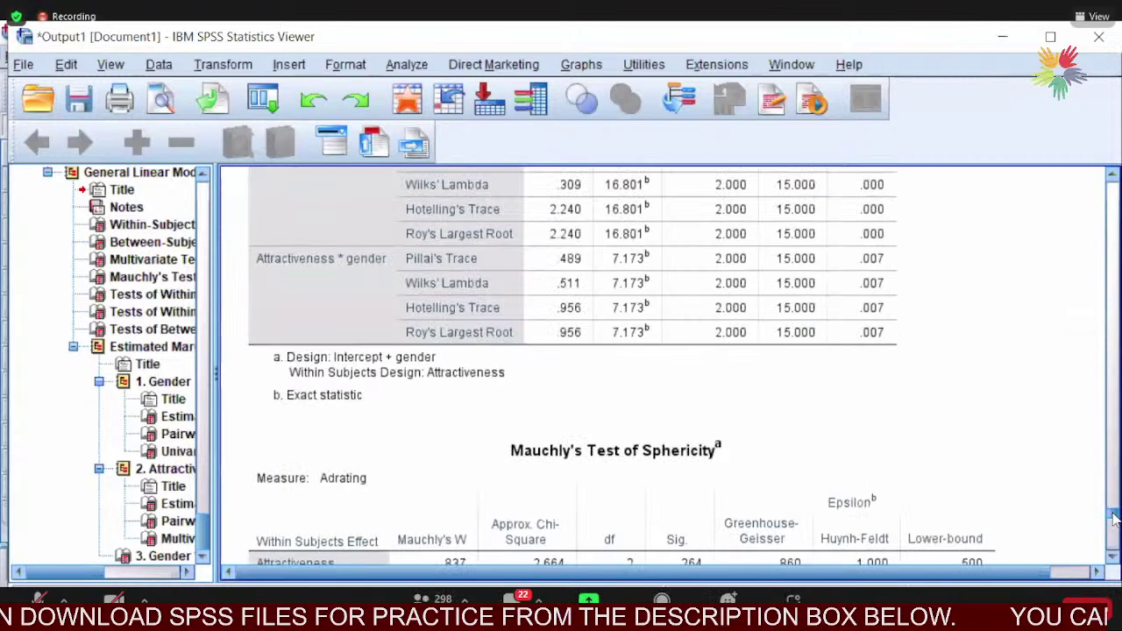
scroll(1117, 524, "down", 10)
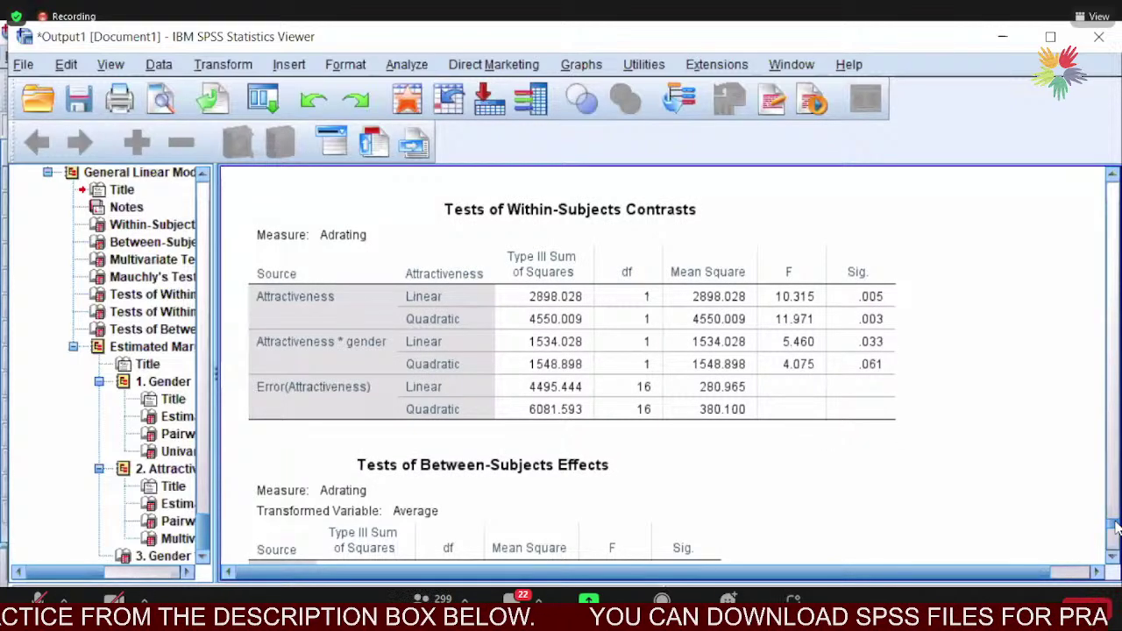
left_click_drag(1116, 527, 1116, 533)
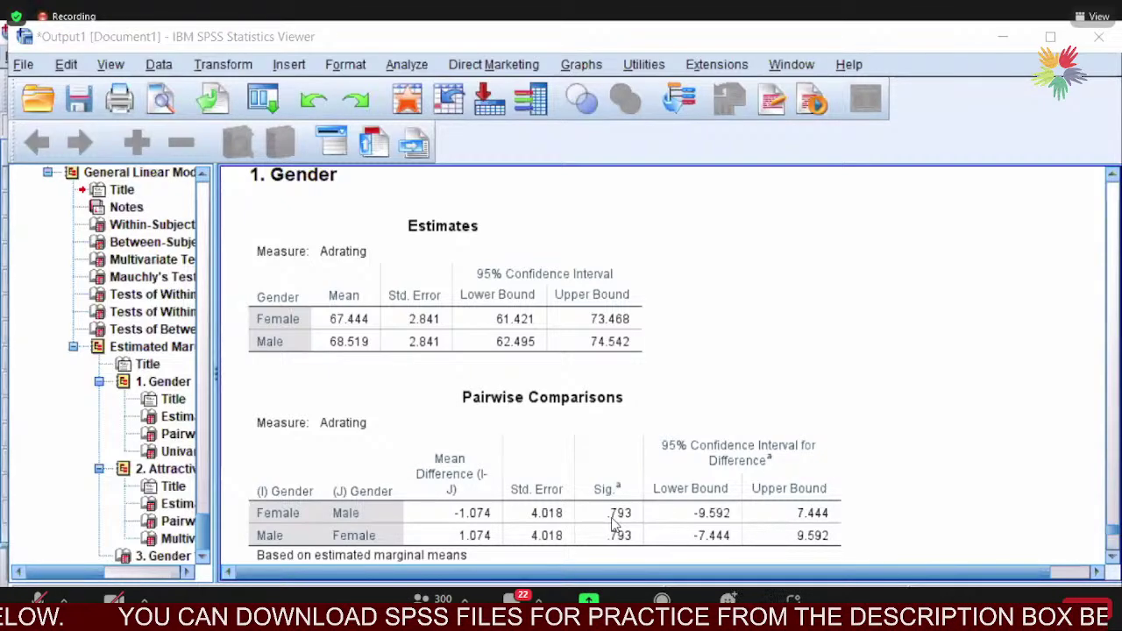
scroll(614, 524, "down", 5)
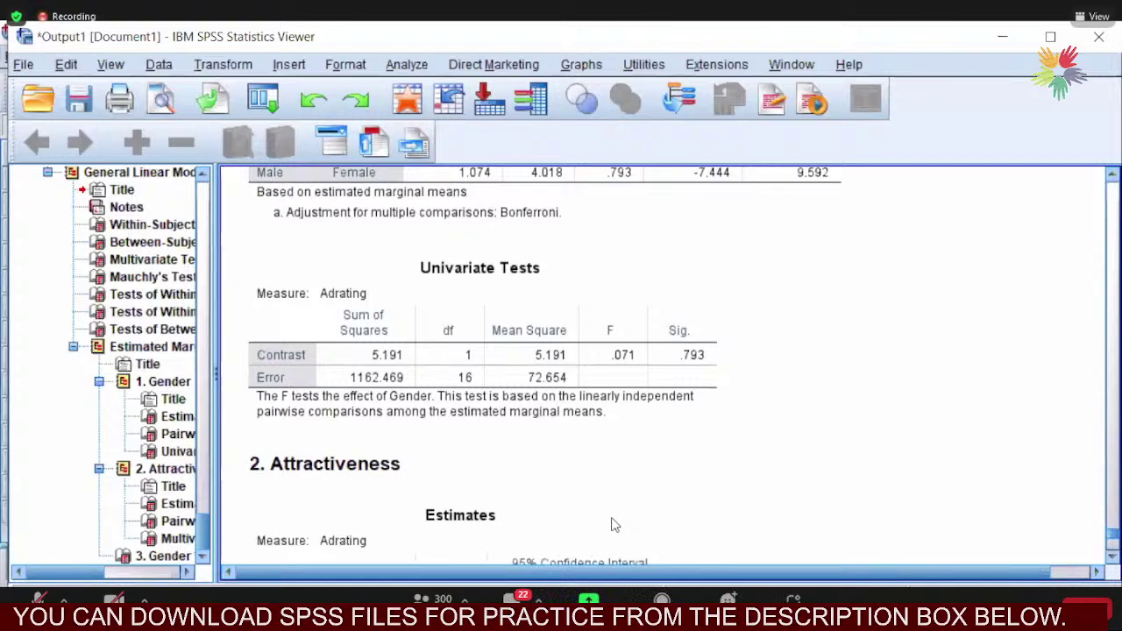
scroll(614, 525, "up", 2)
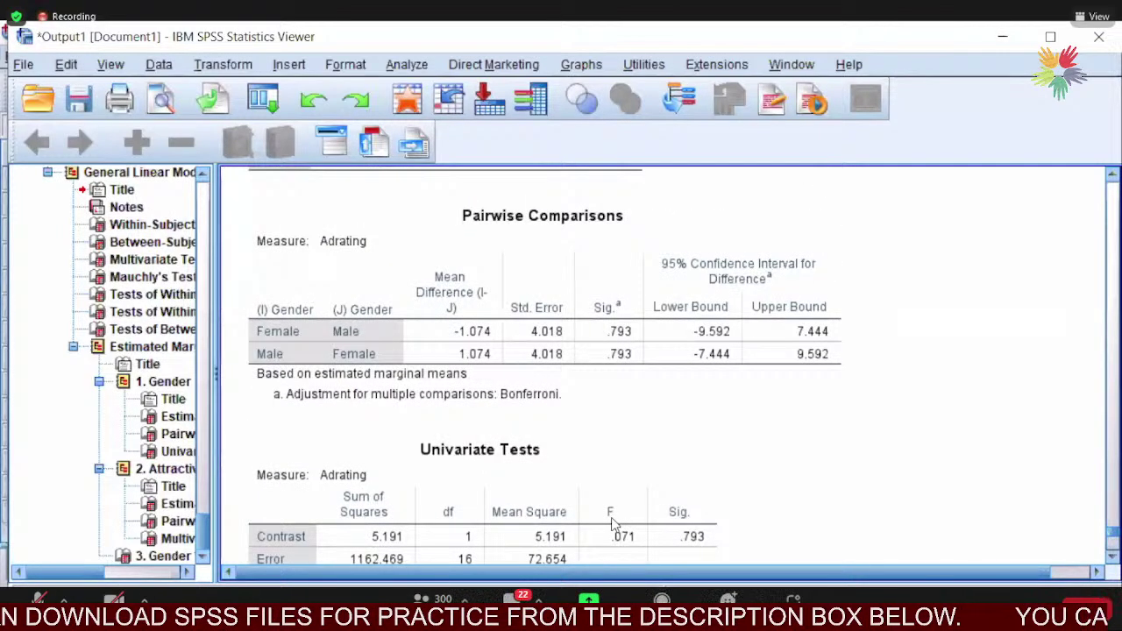
scroll(614, 525, "down", 3)
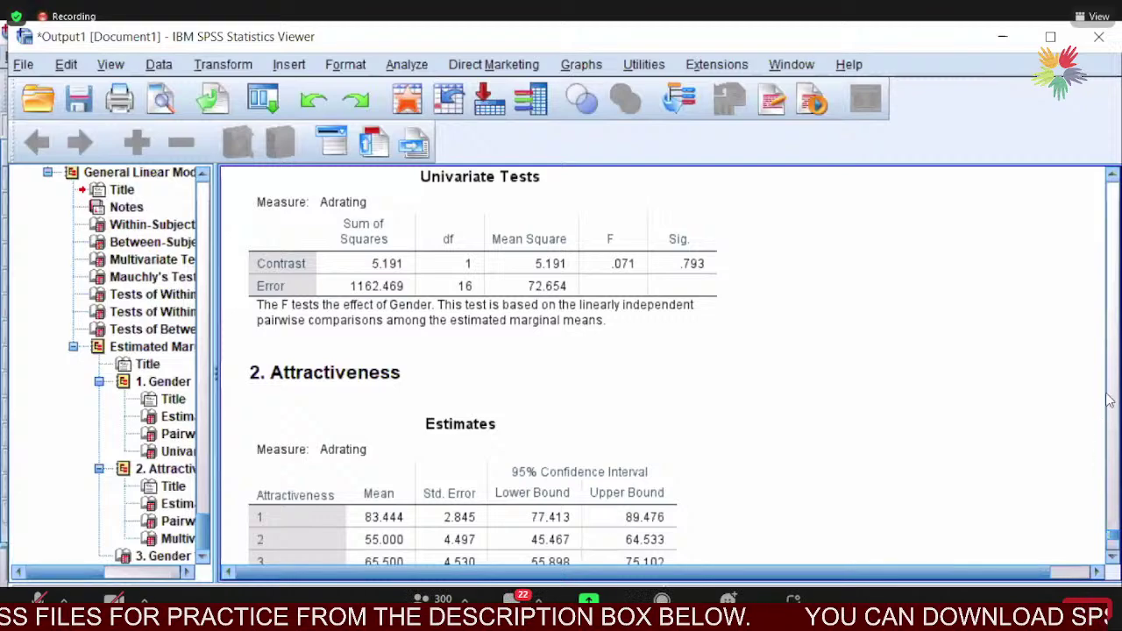
left_click(1113, 175)
left_click(1113, 175)
left_click(1113, 175)
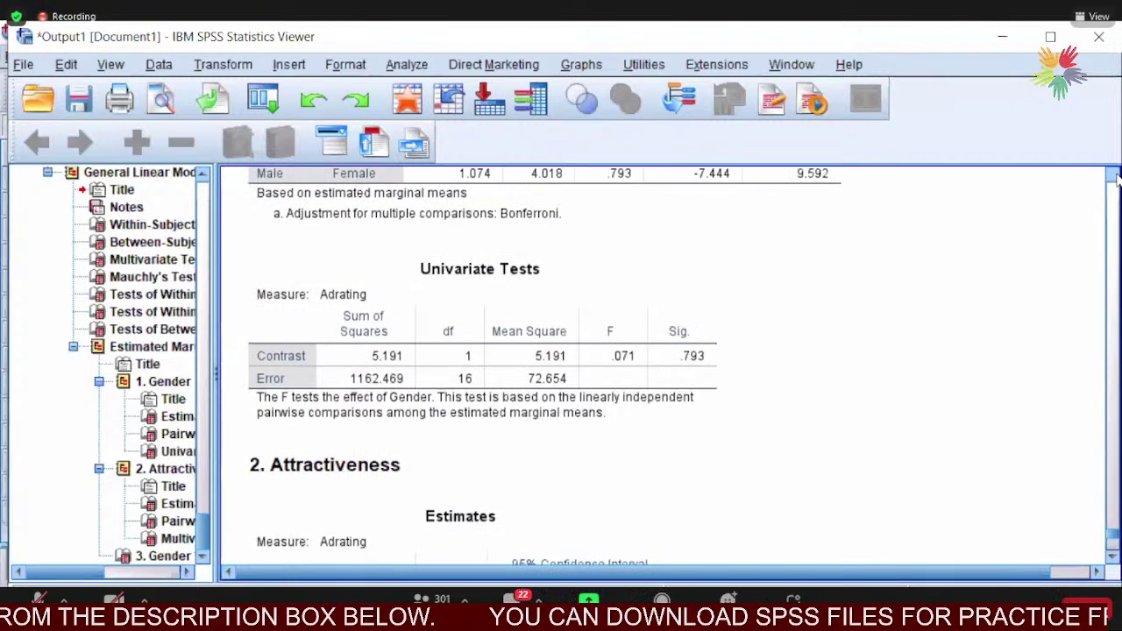
left_click(1113, 175)
left_click(1113, 176)
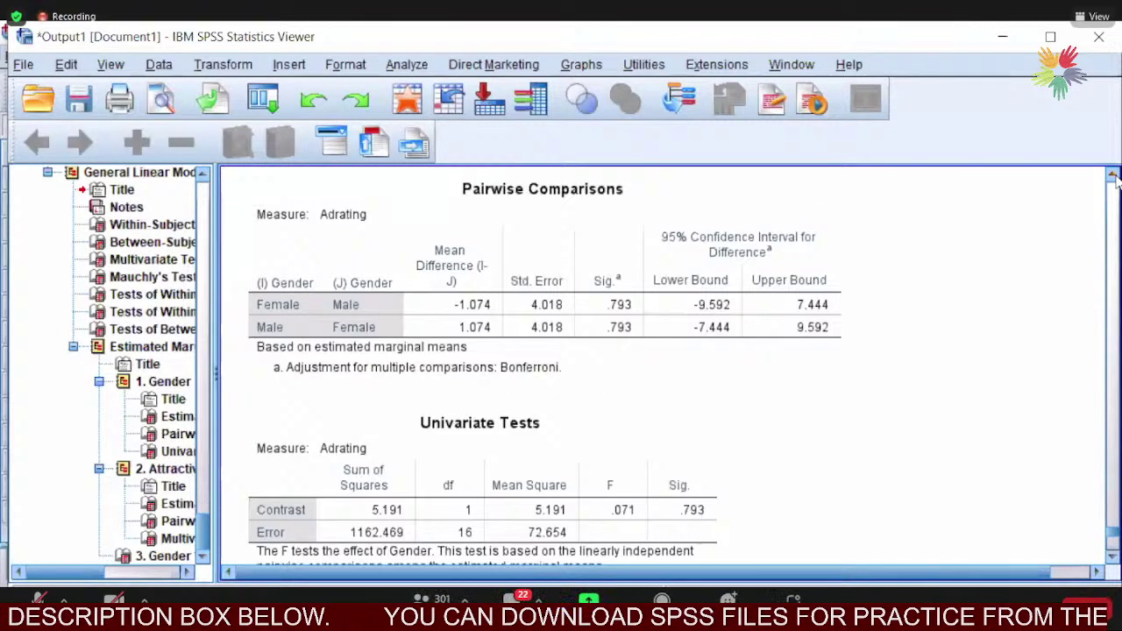
left_click(647, 349)
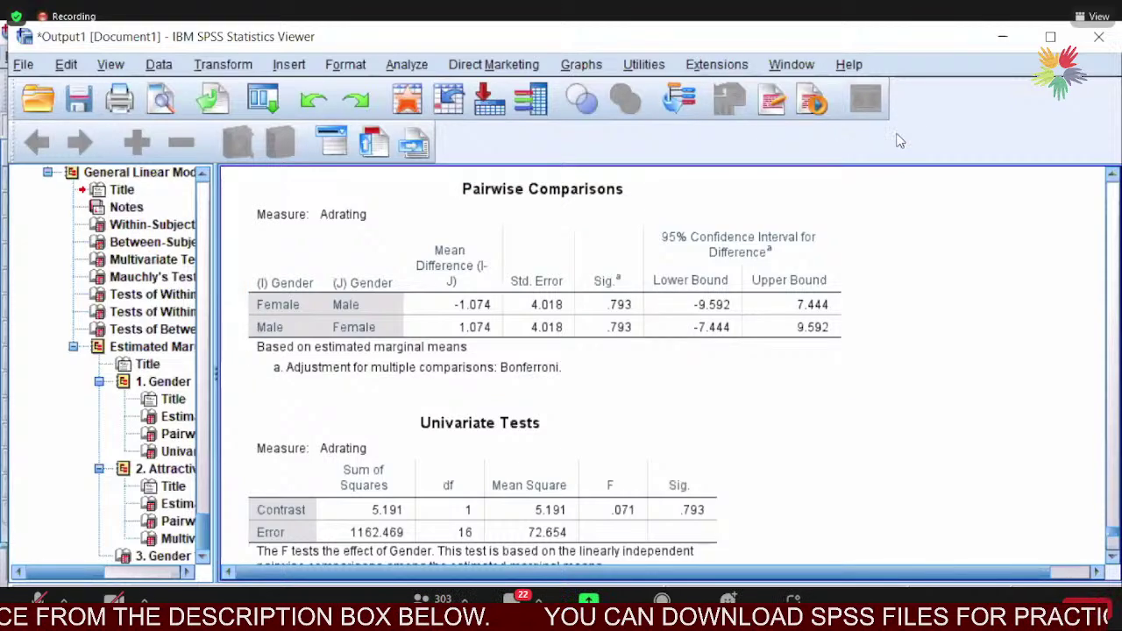
left_click(1112, 178)
left_click(1111, 178)
left_click(1111, 178)
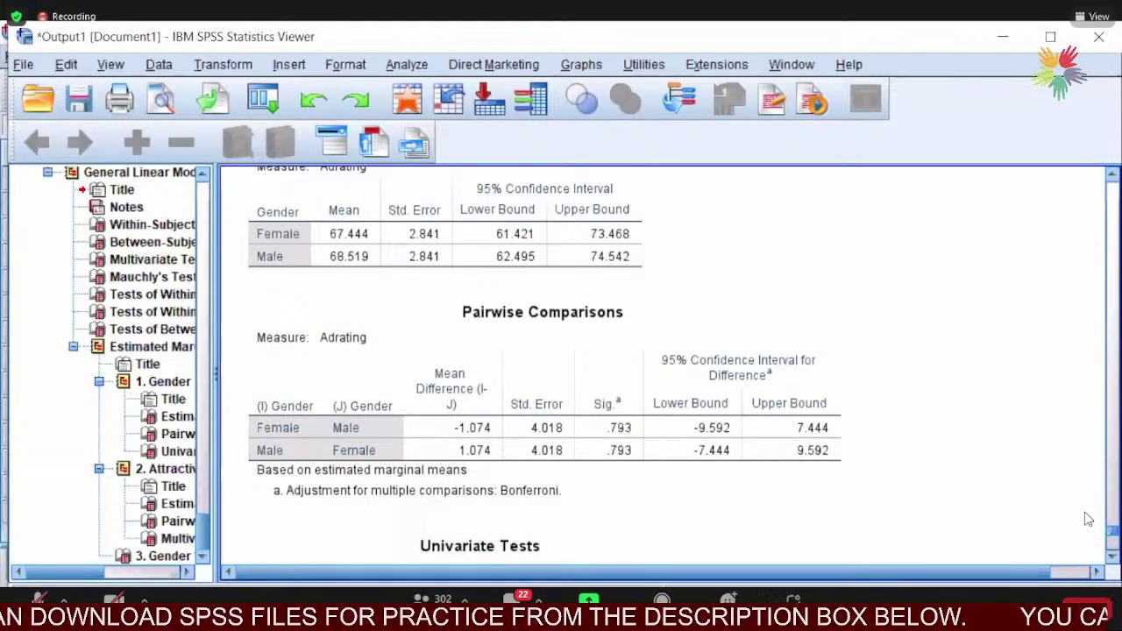
Examine the Attractiveness estimates, pairwise comparisons and multivariate tests, and continue to the Gender * Attractiveness means.
scroll(1087, 520, "down", 8)
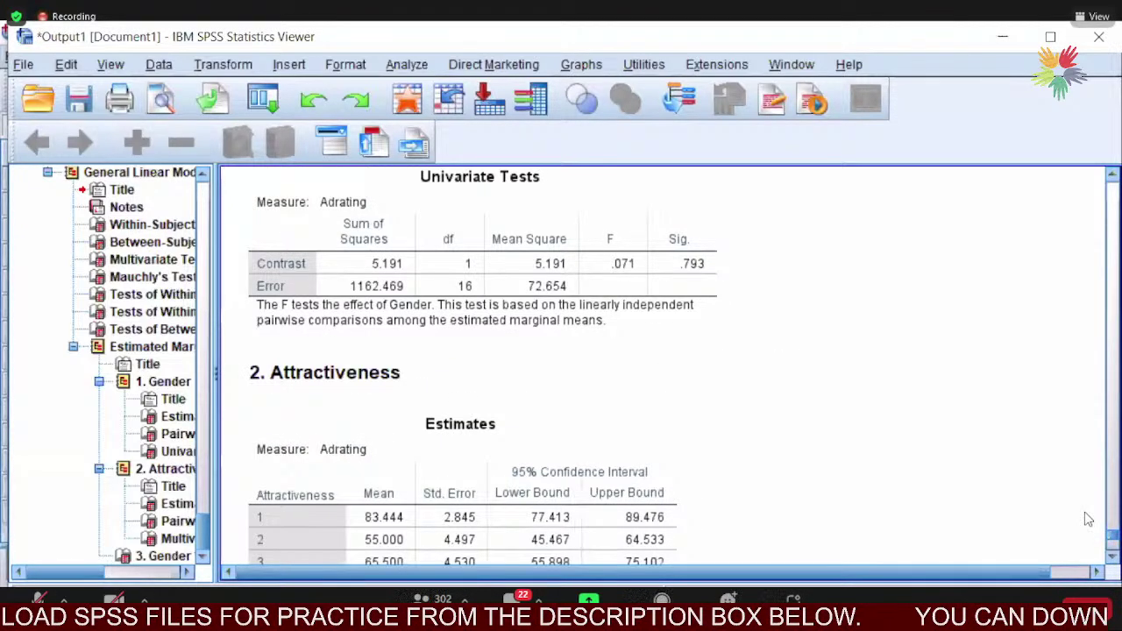
scroll(1087, 519, "down", 3)
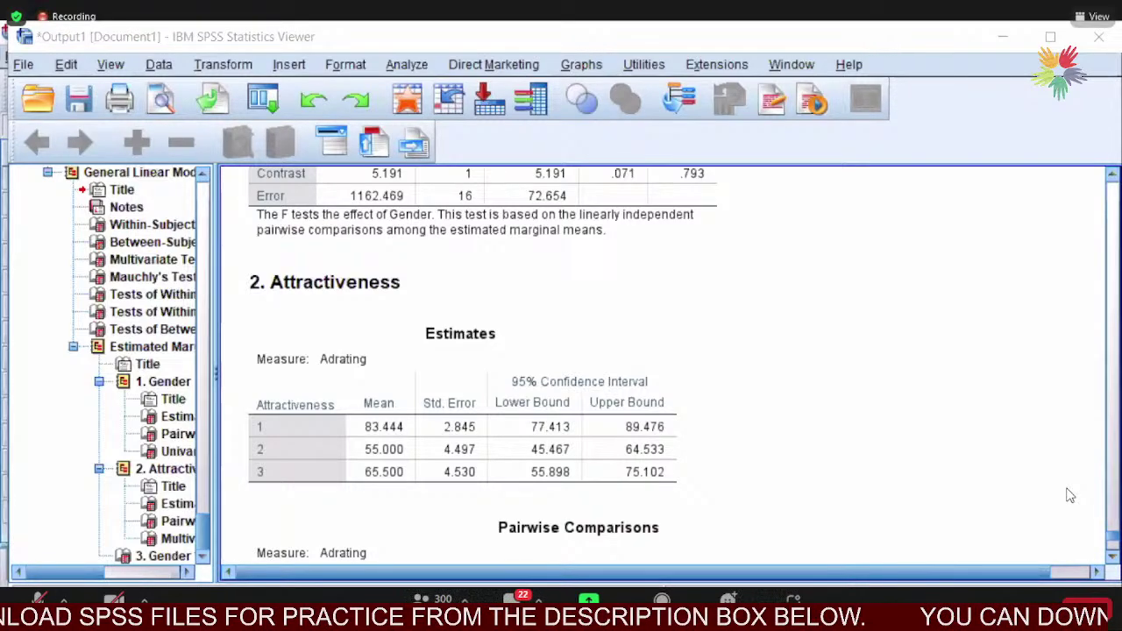
scroll(1069, 495, "up", 5)
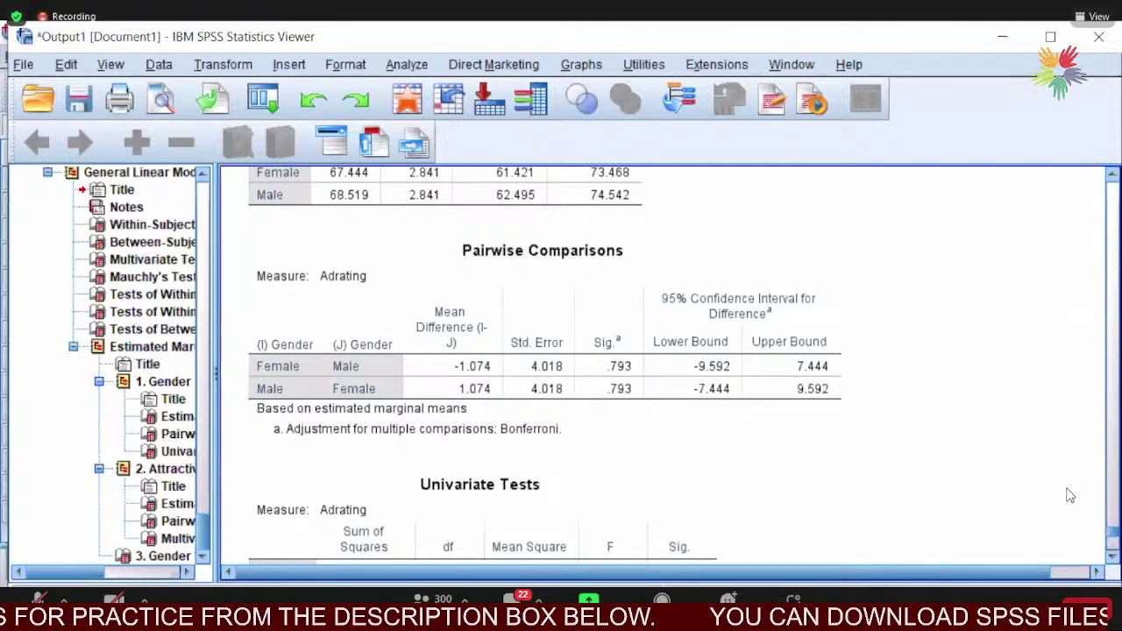
scroll(1070, 495, "down", 6)
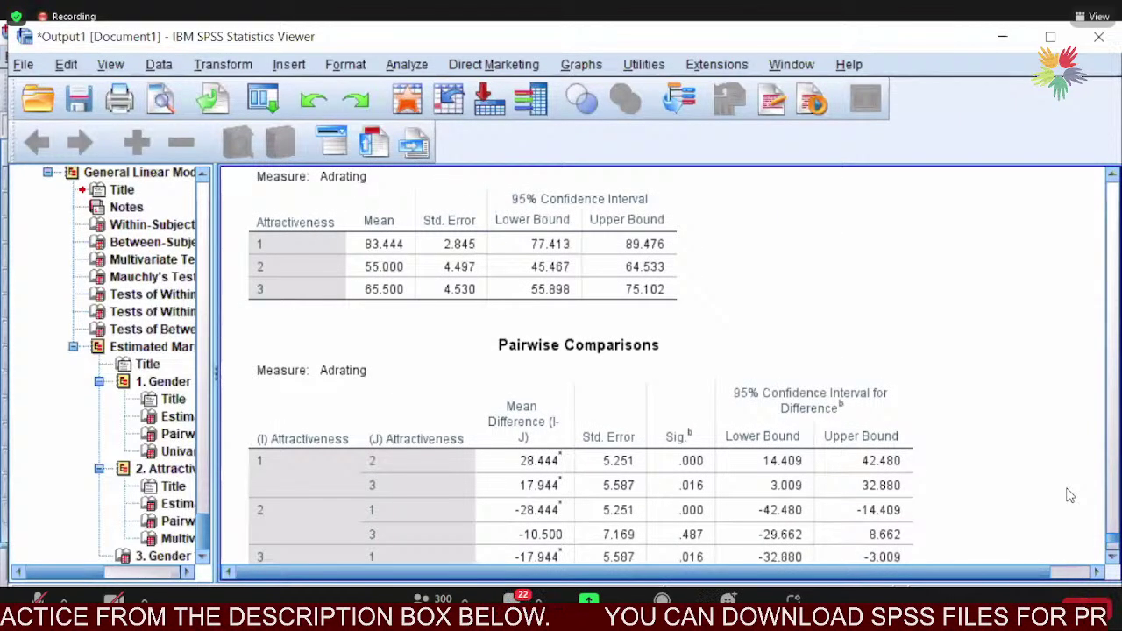
scroll(1069, 496, "down", 6)
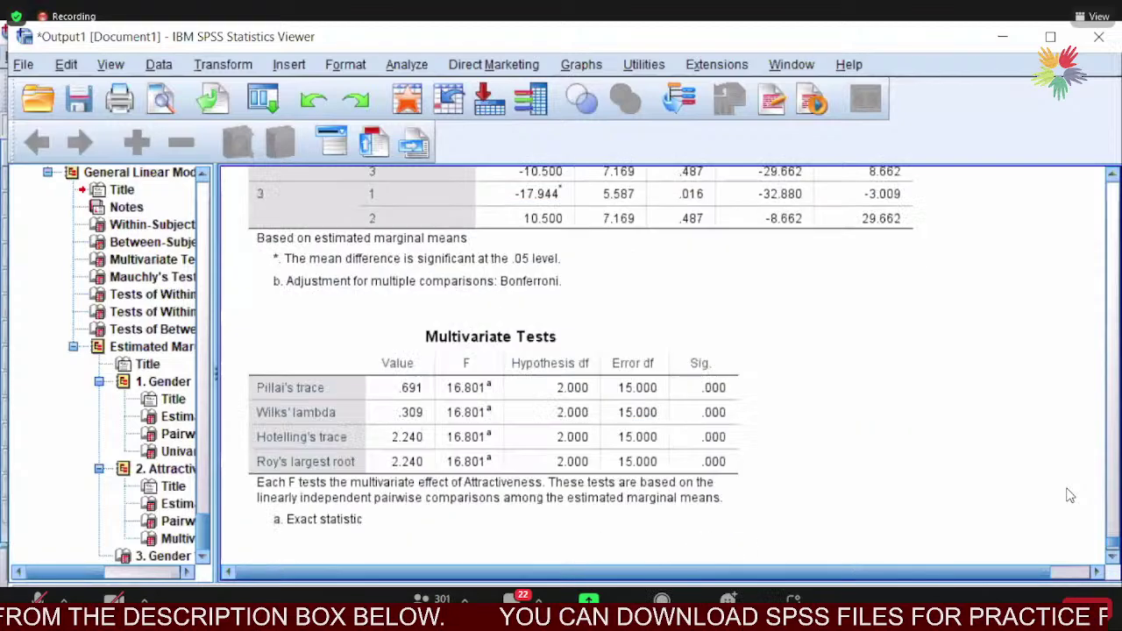
scroll(1070, 495, "up", 6)
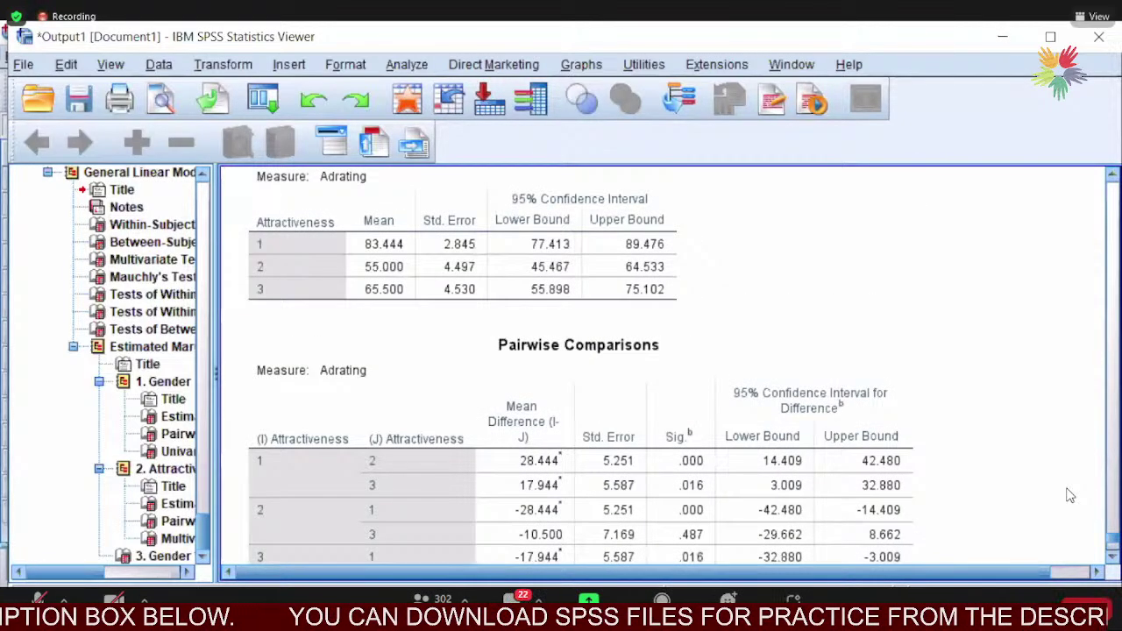
left_click(303, 454)
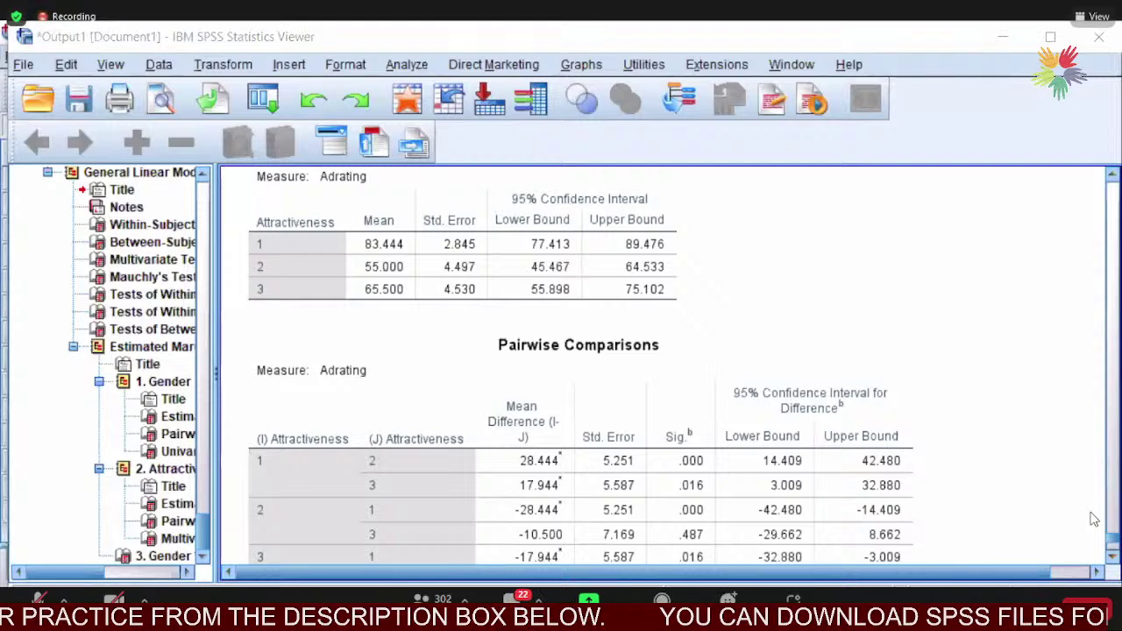
scroll(1093, 519, "down", 5)
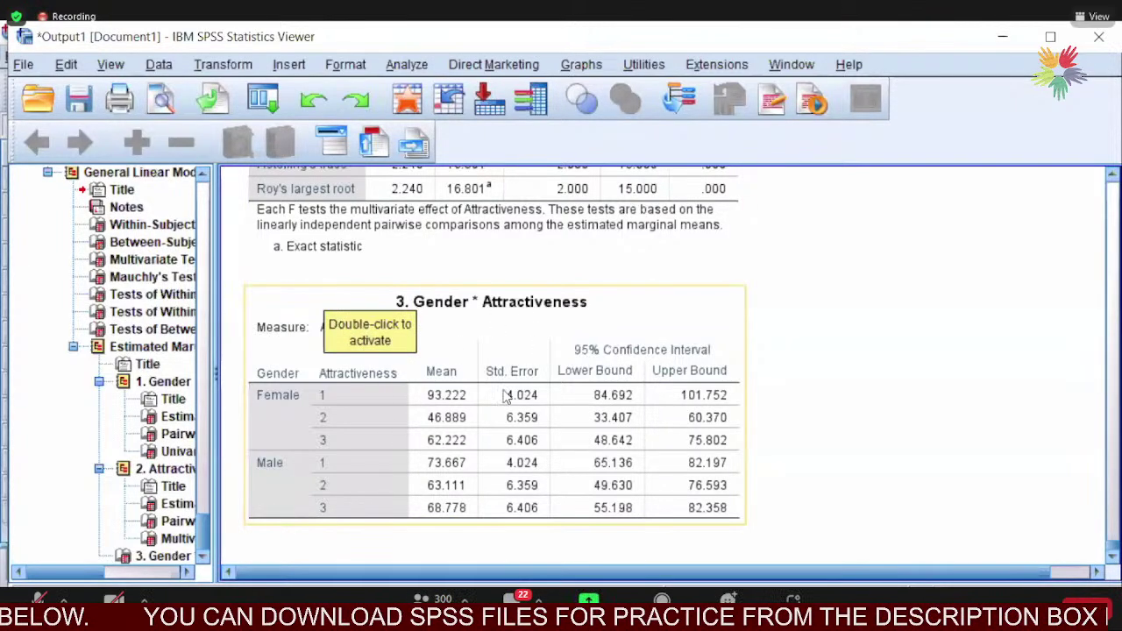
Review the Attractiveness and Gender marginal means again, going back to the Tests of Between-Subjects Effects.
left_click(1112, 178)
left_click(1111, 178)
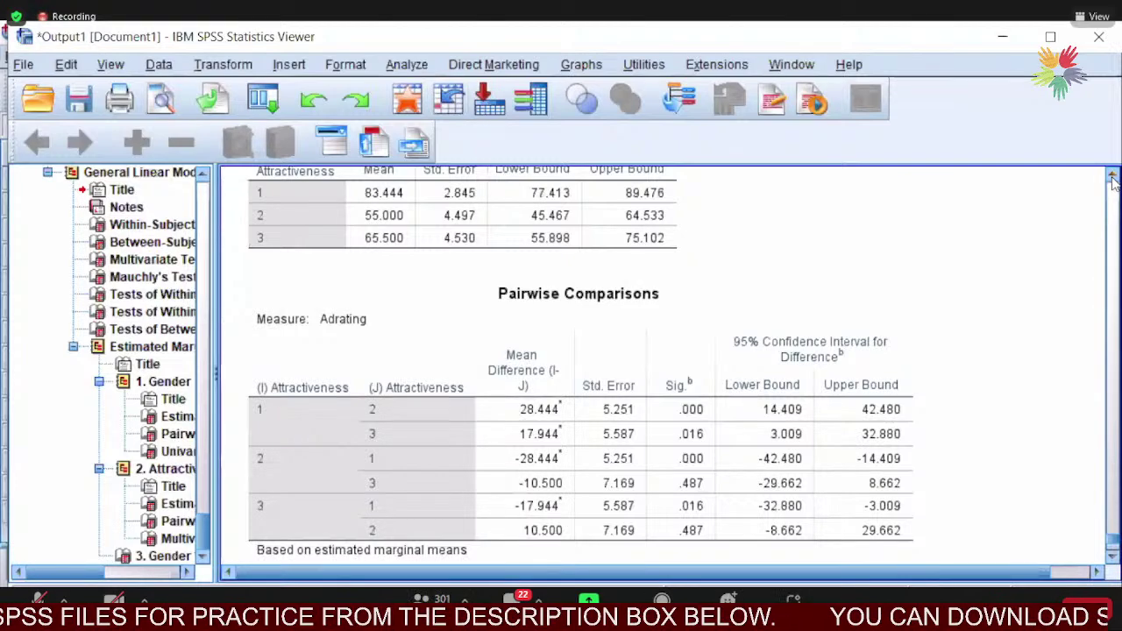
left_click(1111, 178)
left_click(1112, 178)
left_click(1112, 178)
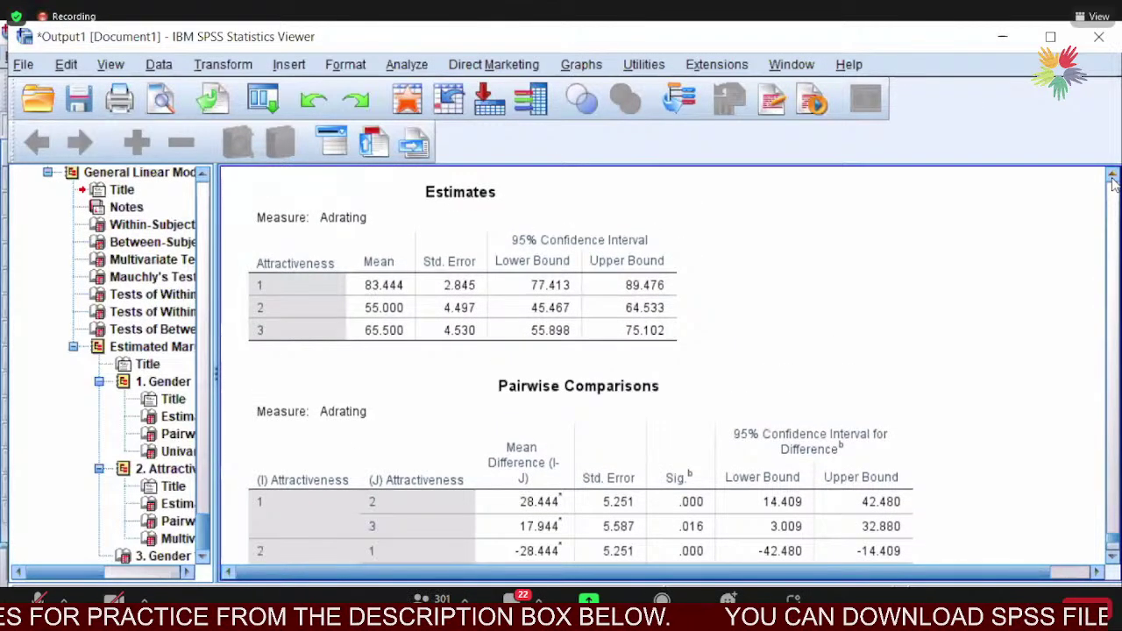
left_click(1111, 178)
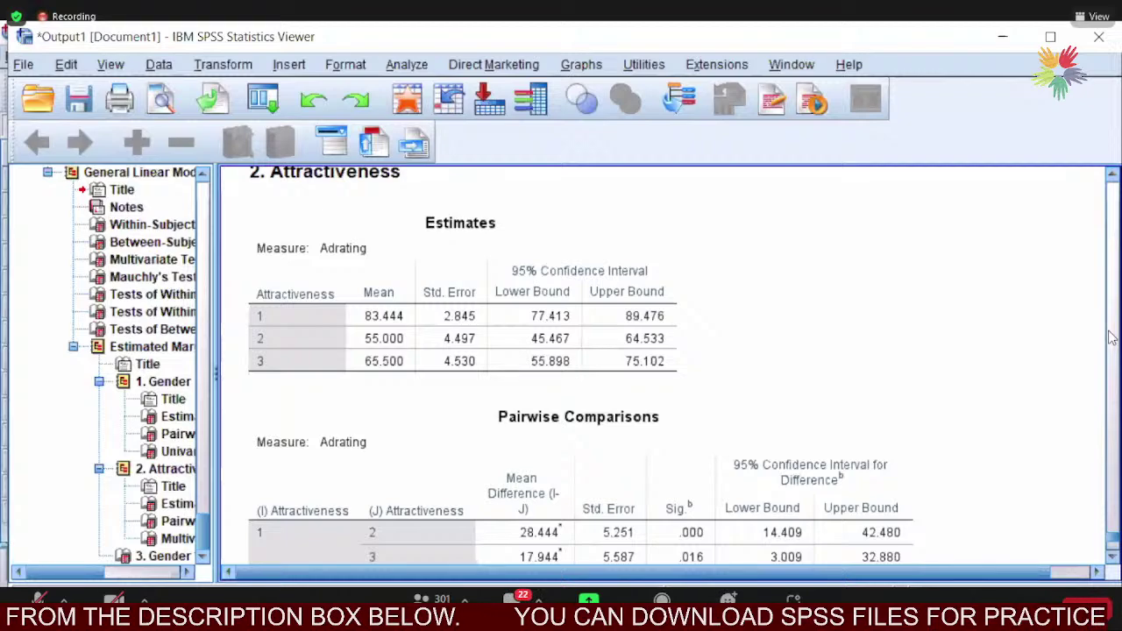
scroll(1110, 337, "up", 5)
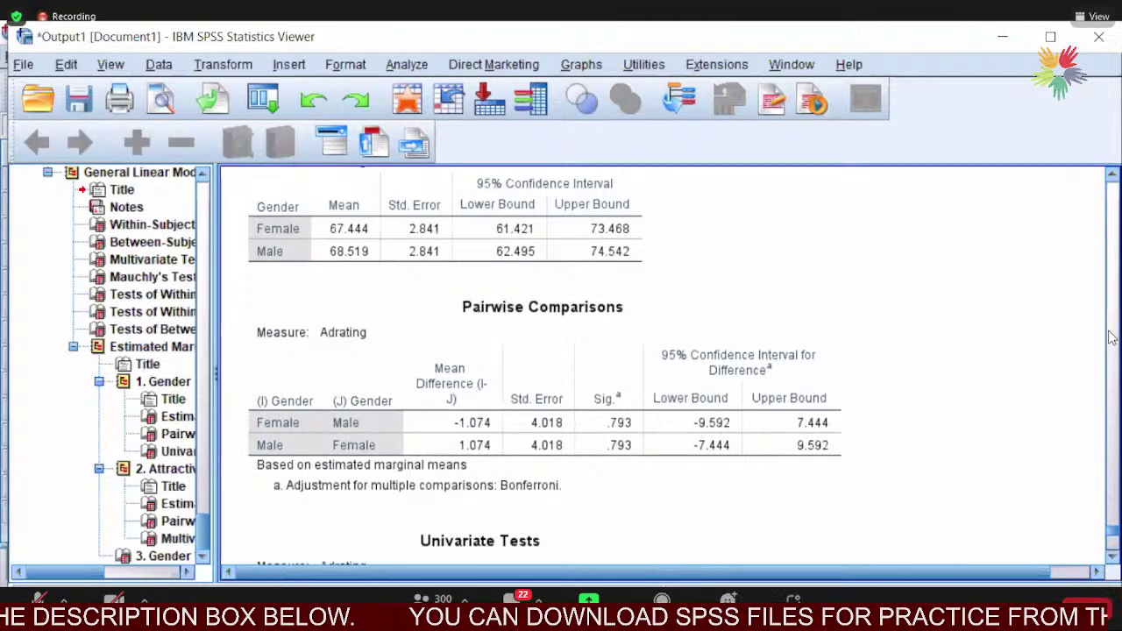
scroll(1110, 338, "up", 6)
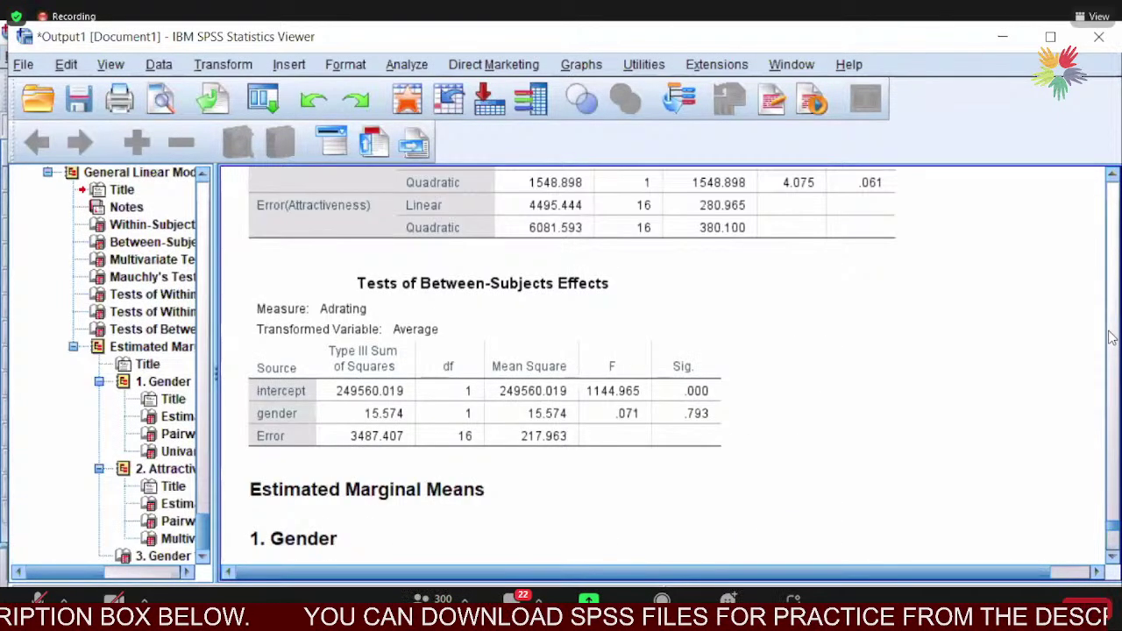
Go back to the Tests of Within-Subjects Effects and examine the Attractiveness and Attractiveness * gender rows.
scroll(1110, 338, "up", 1)
scroll(1110, 337, "up", 8)
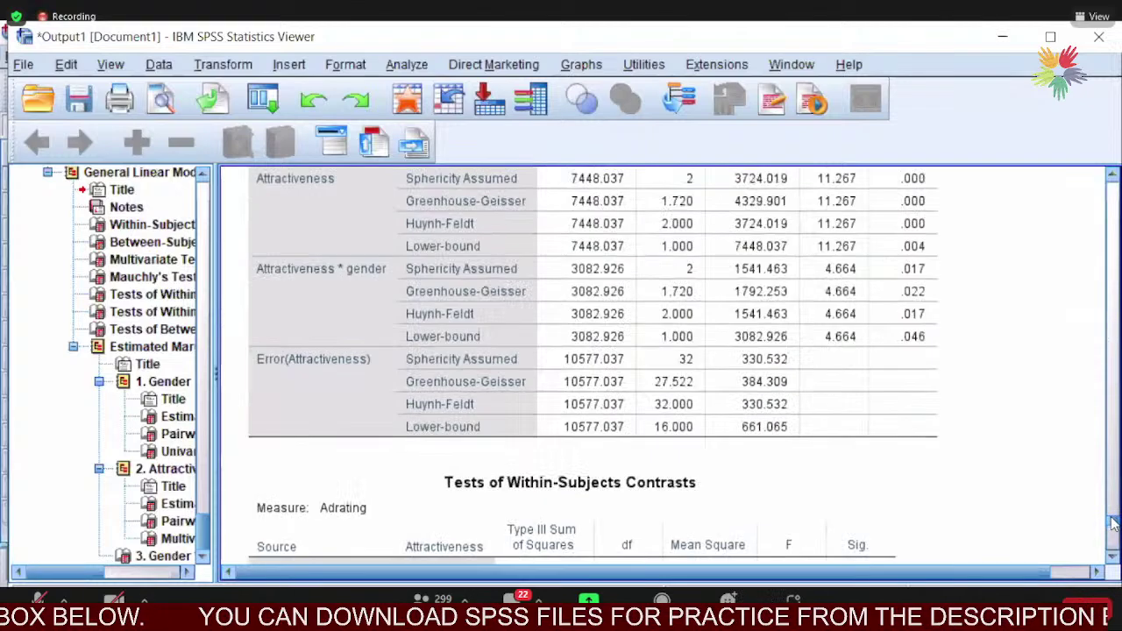
scroll(1111, 522, "down", 3)
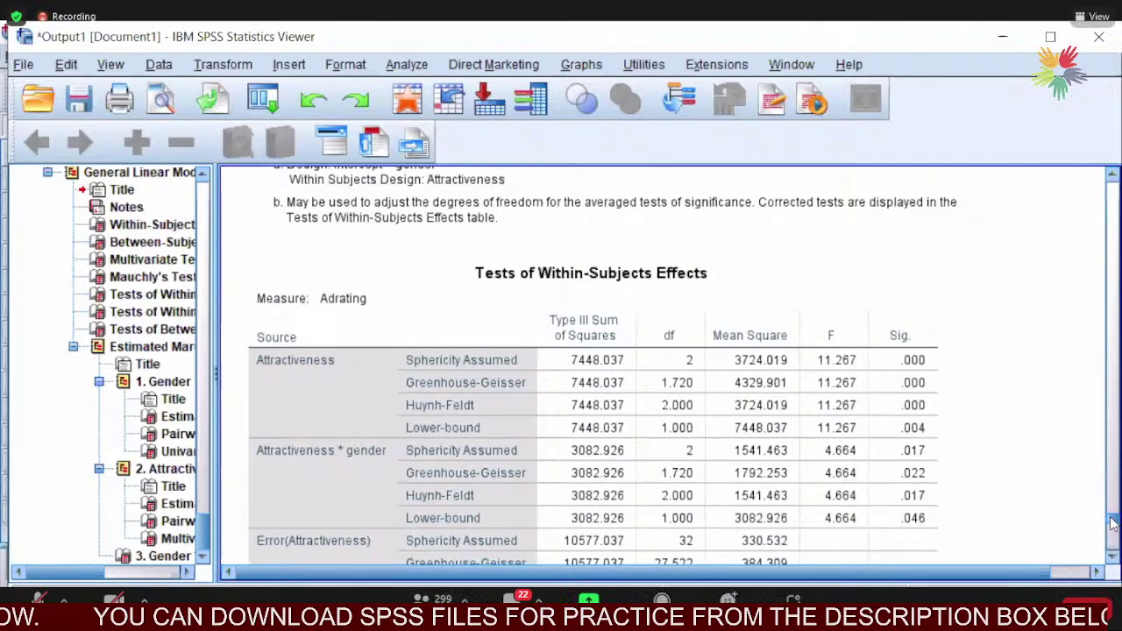
left_click(798, 469)
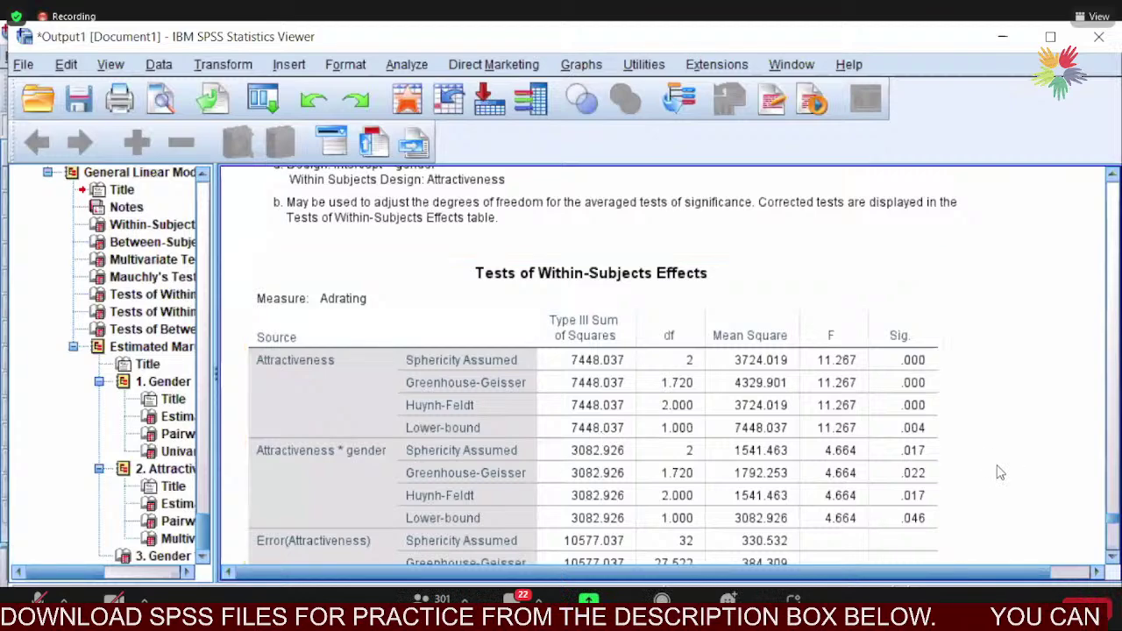
Rerun the repeated-measures analysis with a profile plot of Attractiveness on the horizontal axis and gender as separate lines.
left_click(415, 70)
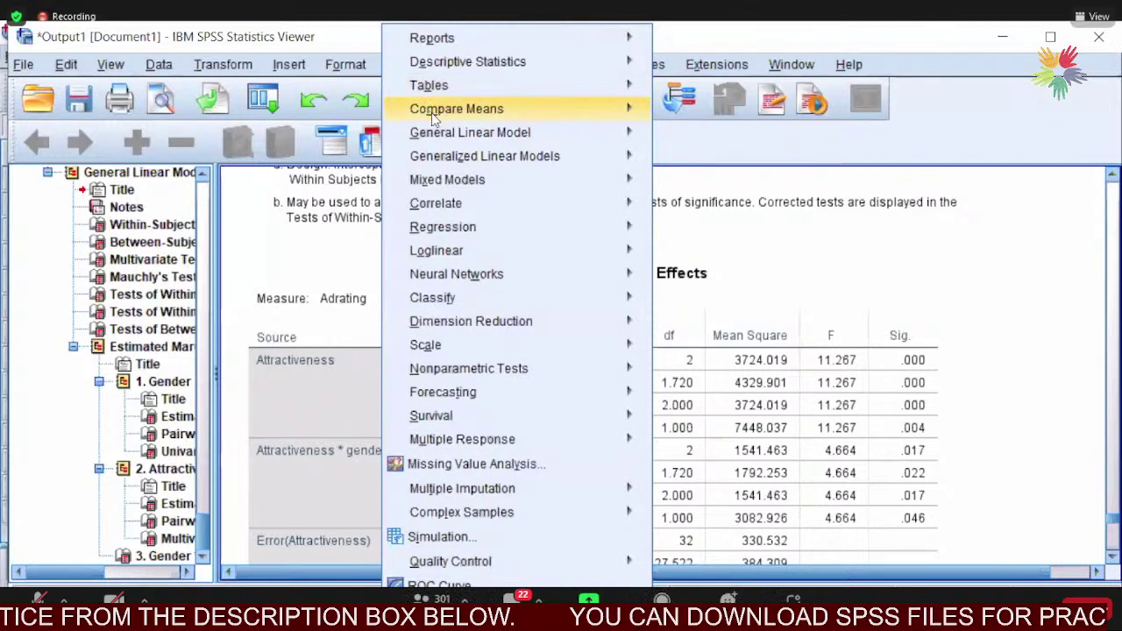
mouse_move(463, 135)
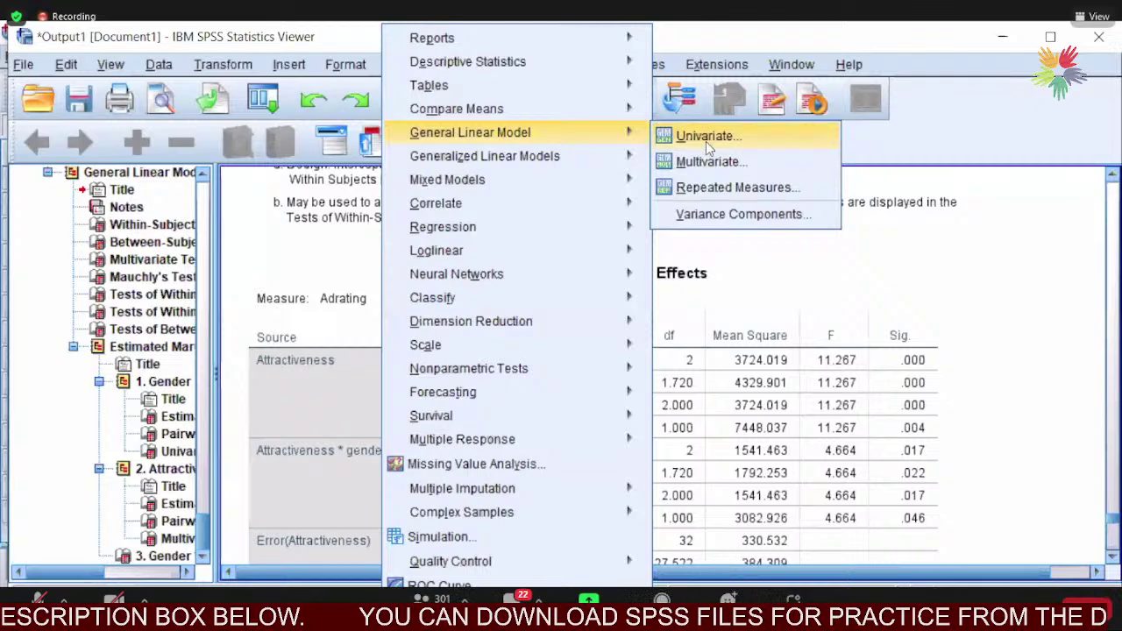
left_click(724, 188)
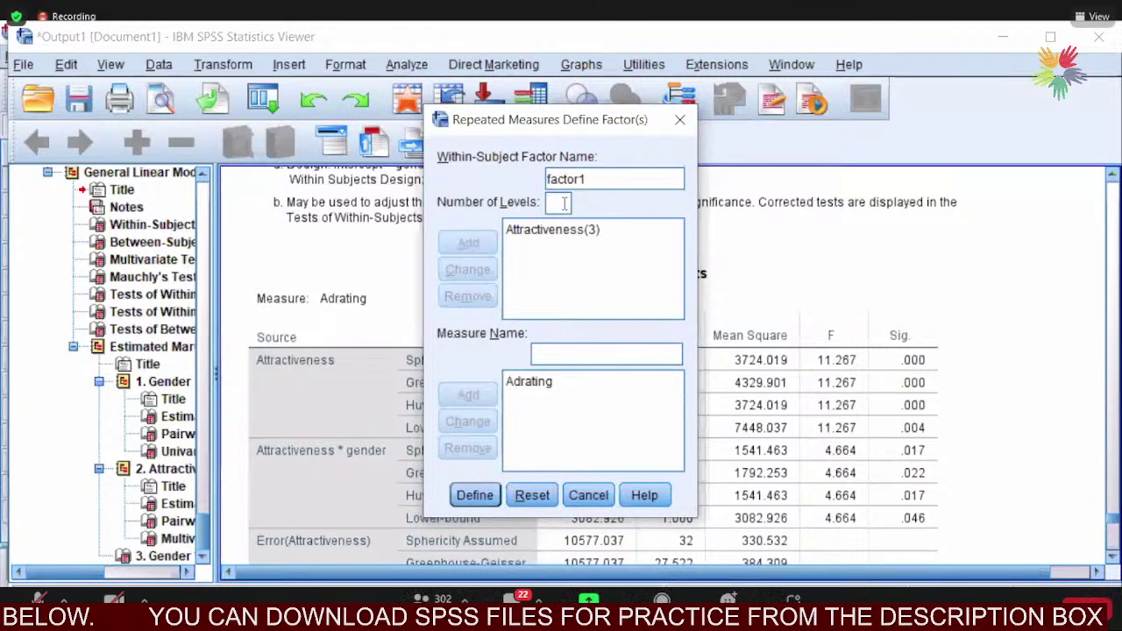
left_click(472, 496)
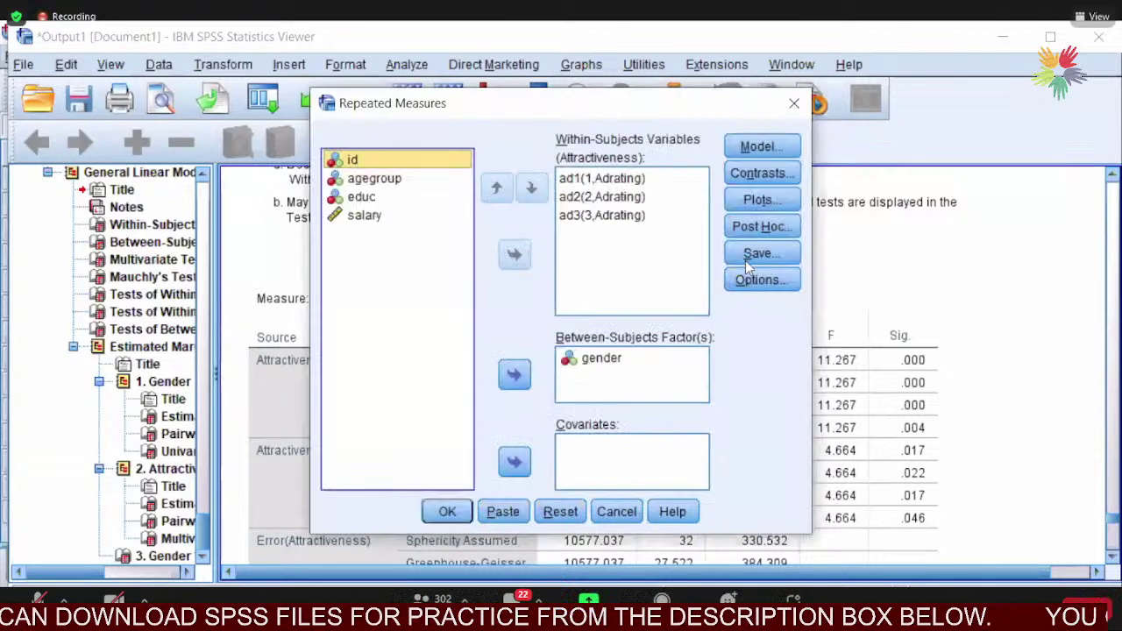
left_click(760, 200)
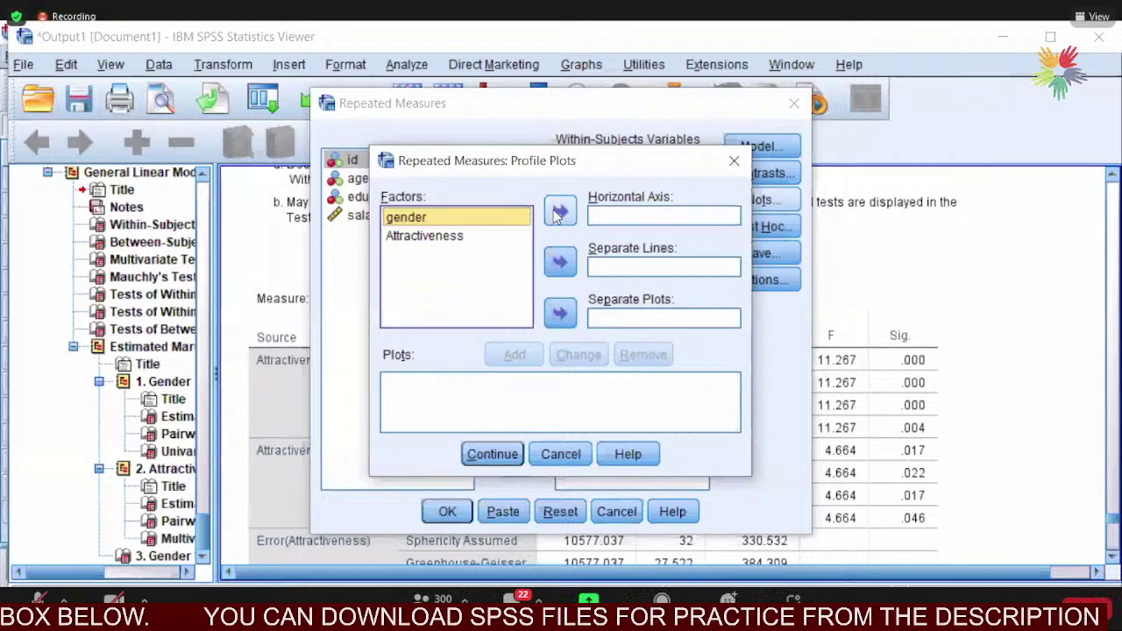
left_click(562, 266)
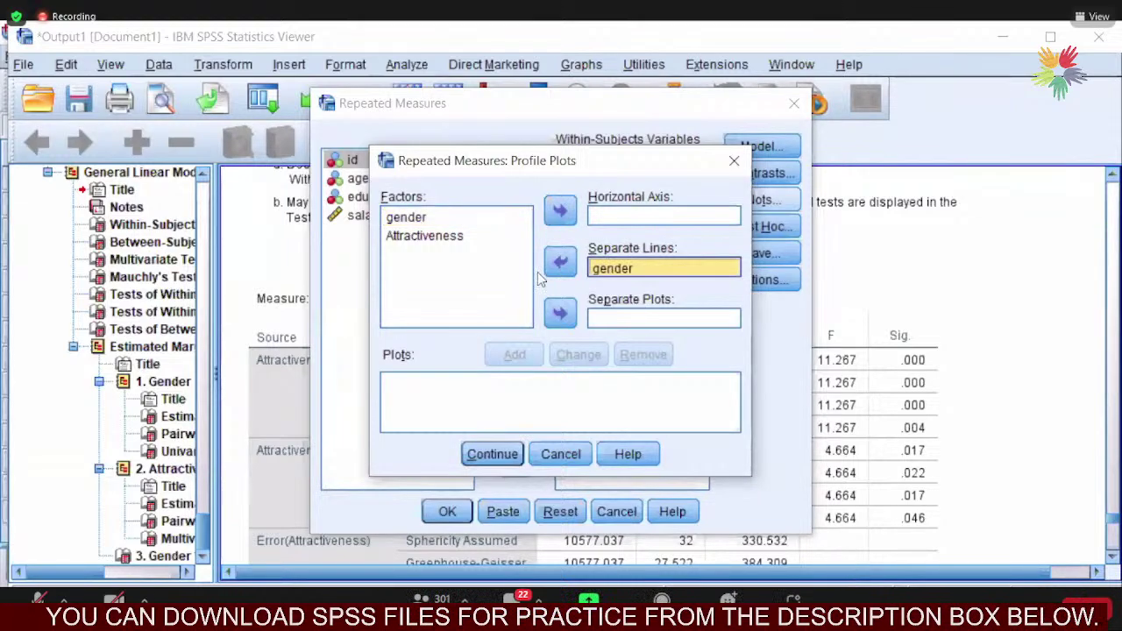
left_click(453, 237)
left_click(562, 212)
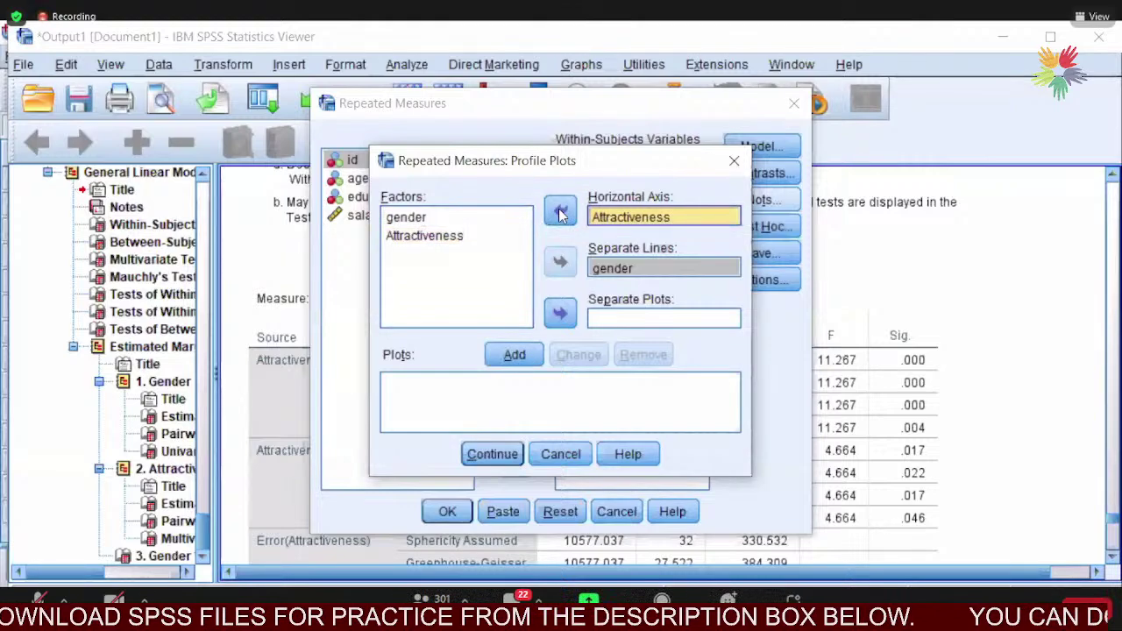
left_click(514, 359)
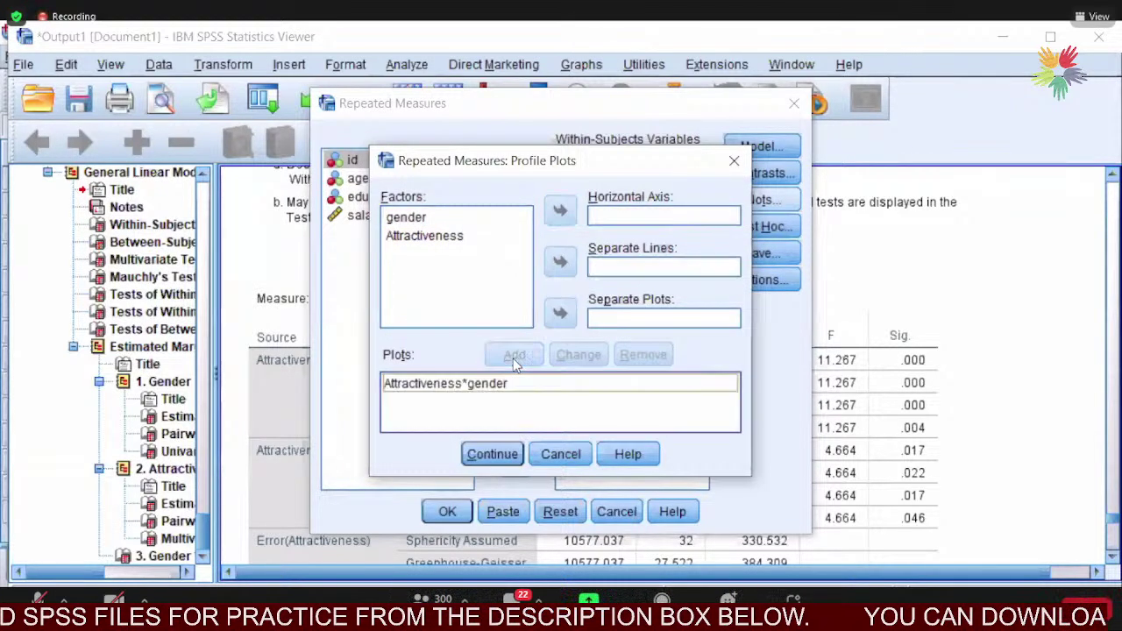
left_click(487, 455)
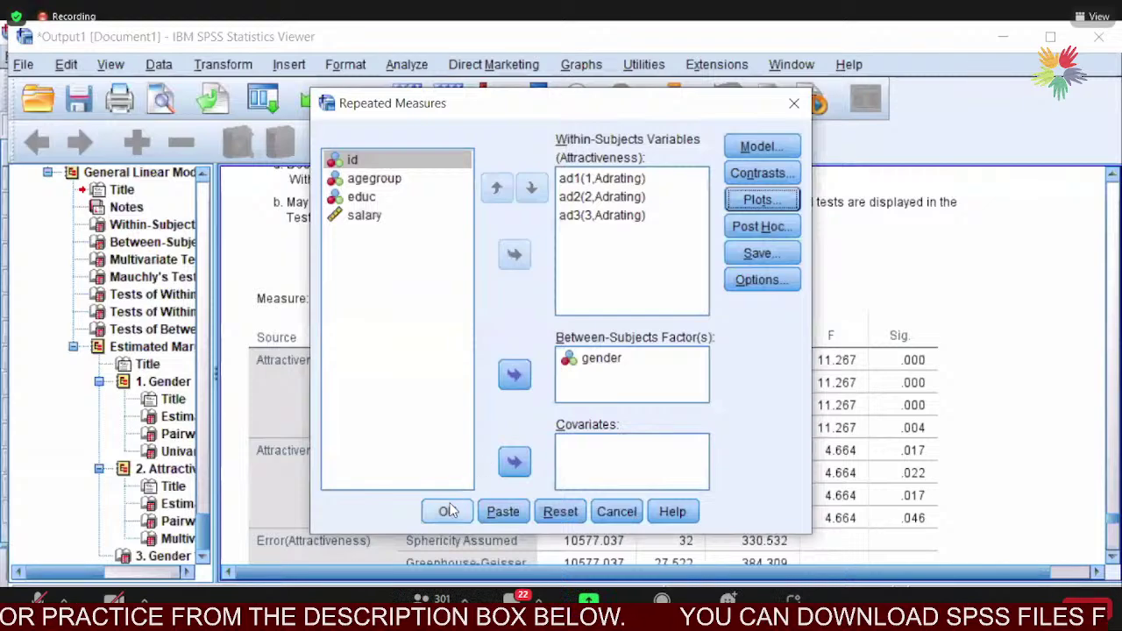
left_click(447, 513)
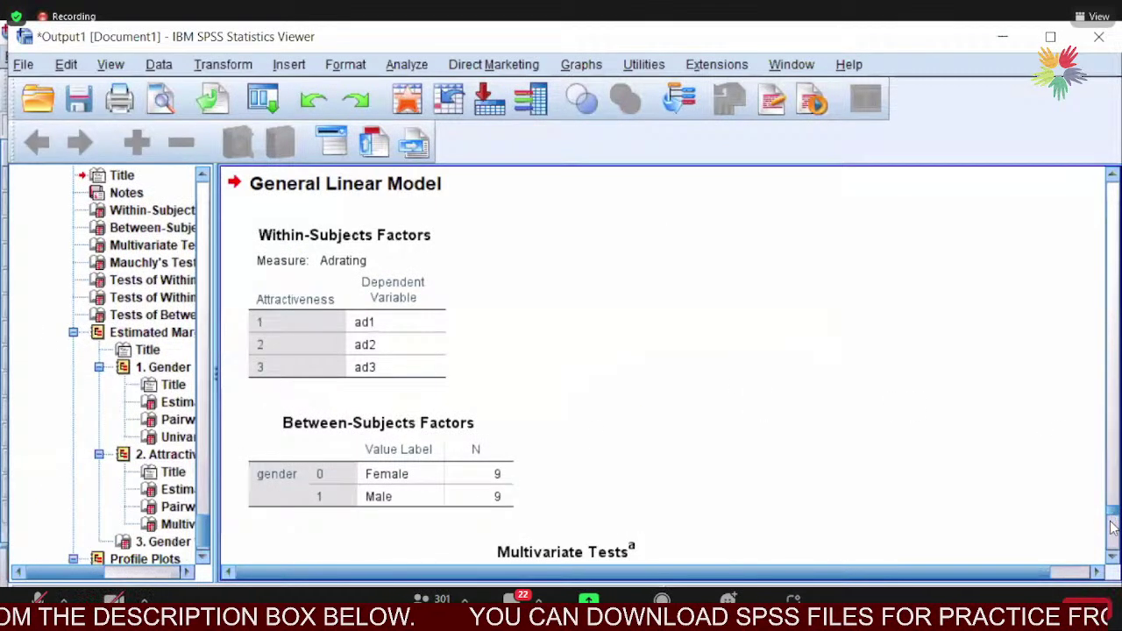
Find the profile plot in the new output and examine the female and male lines across the Attractiveness levels.
left_click_drag(1112, 516, 1112, 527)
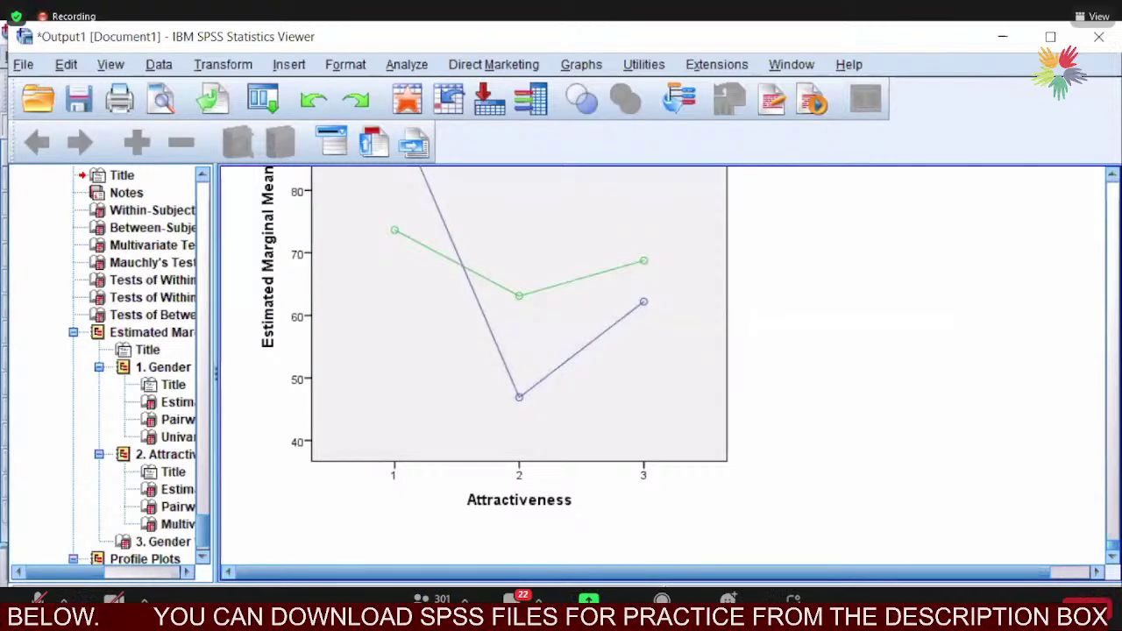
left_click(1111, 176)
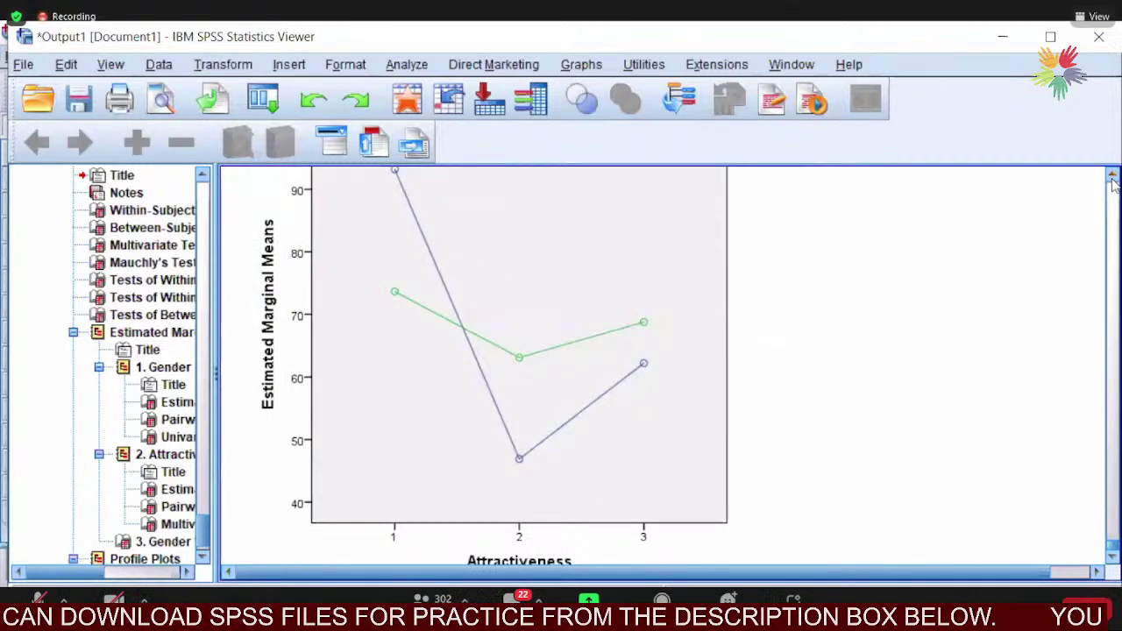
left_click(1111, 175)
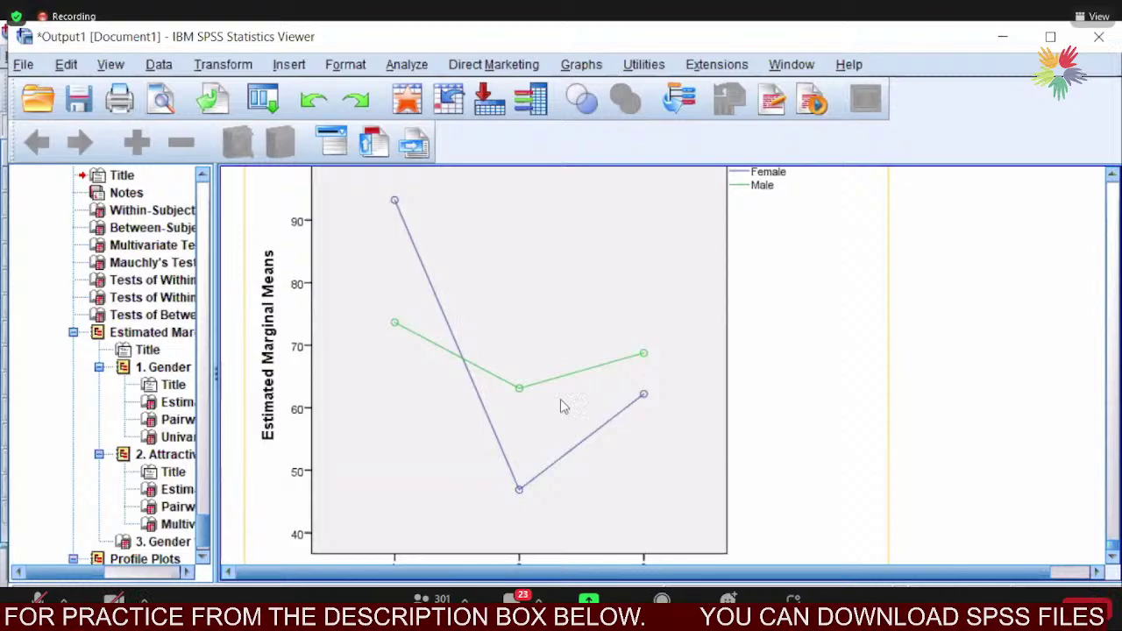
left_click(924, 447)
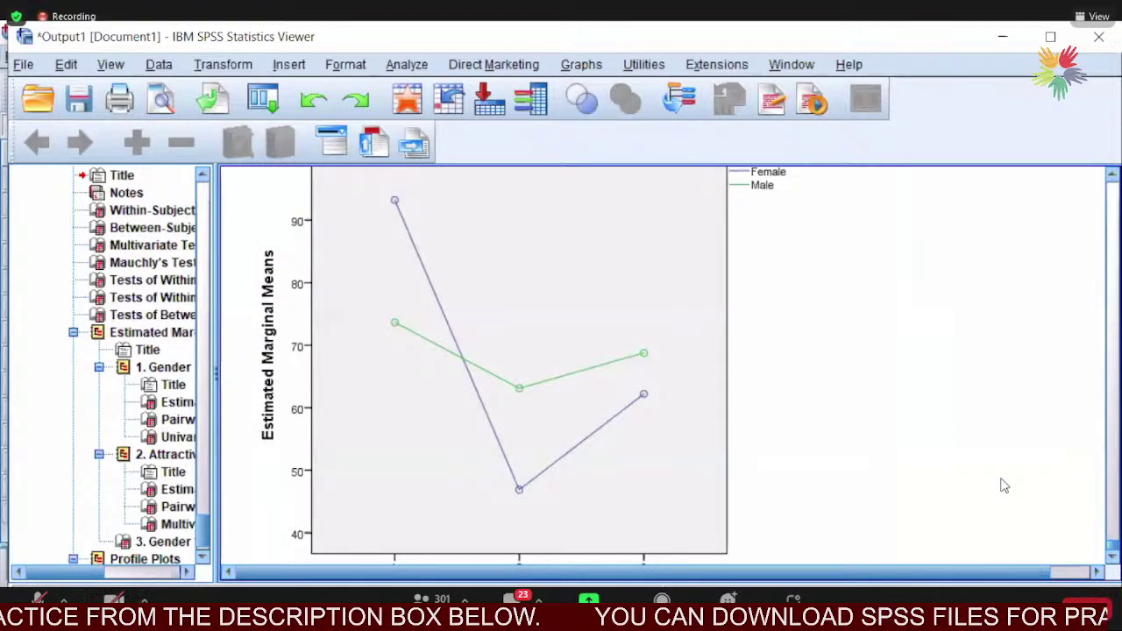
left_click(797, 431)
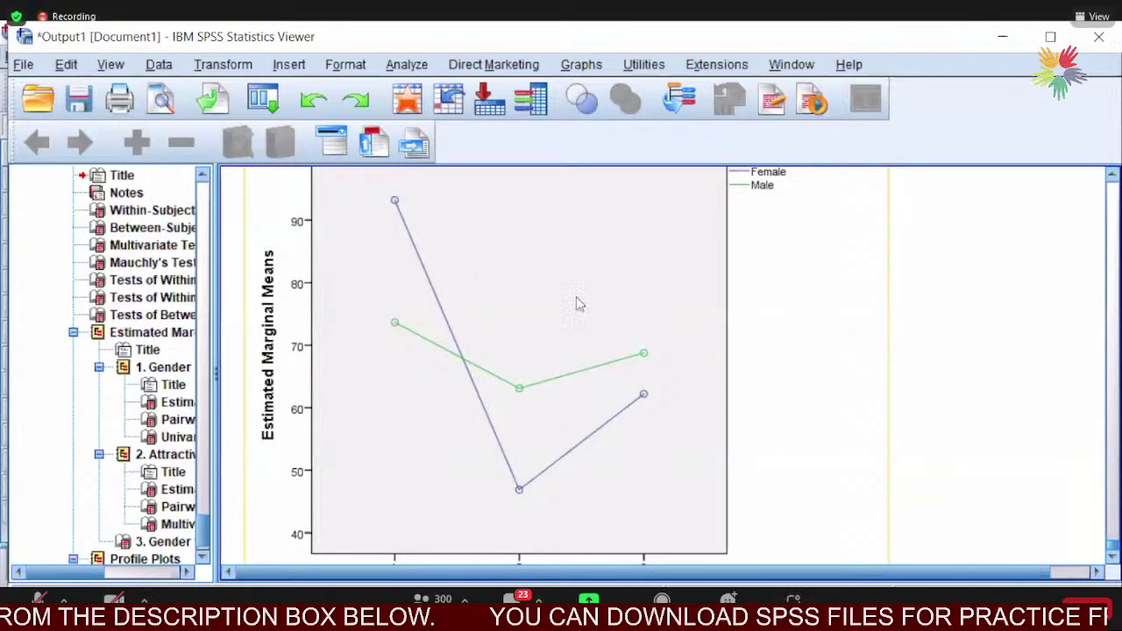
left_click(904, 482)
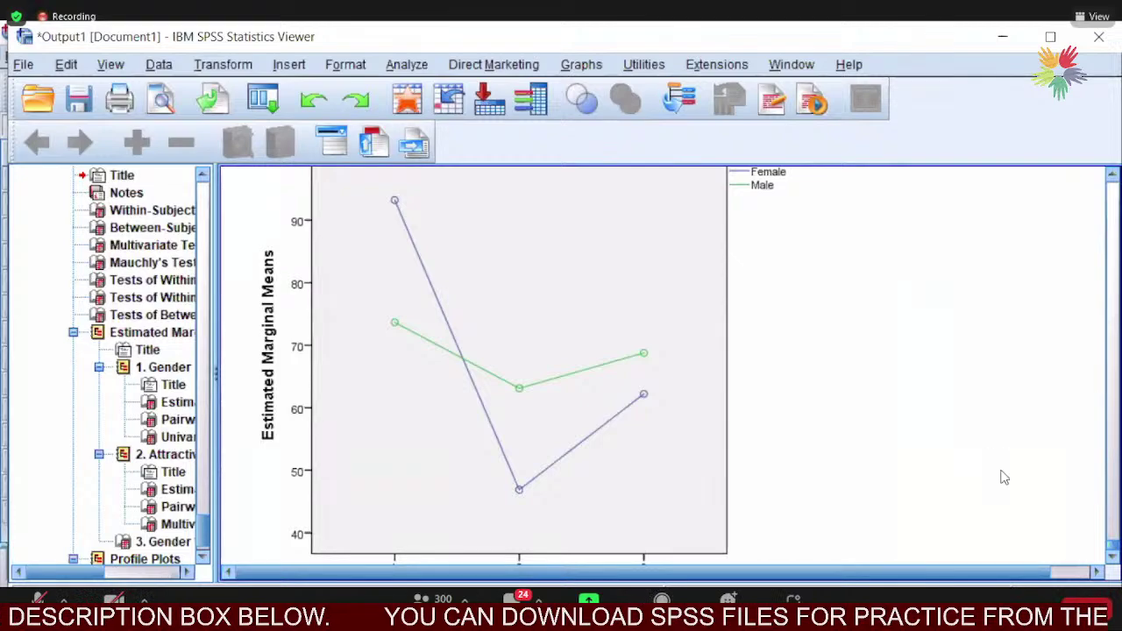
scroll(1111, 527, "down", 3)
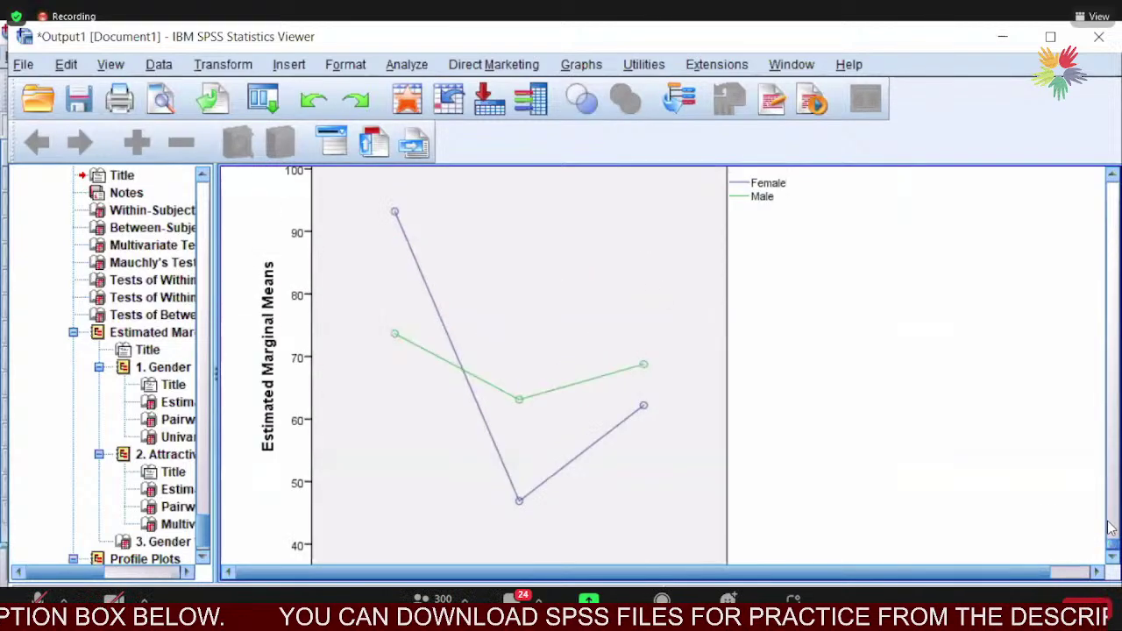
Review the Gender comparisons and univariate tests, the between-subjects effects, and the within-subjects effects and contrasts.
scroll(1111, 527, "up", 10)
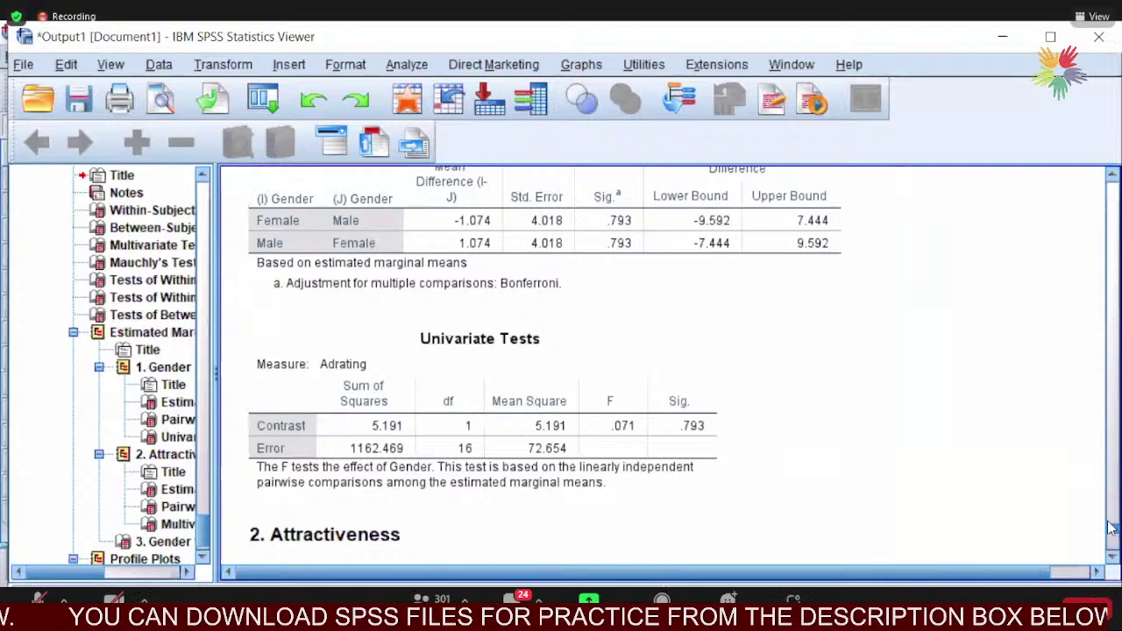
scroll(1111, 527, "up", 15)
scroll(1111, 527, "down", 12)
scroll(1110, 527, "down", 7)
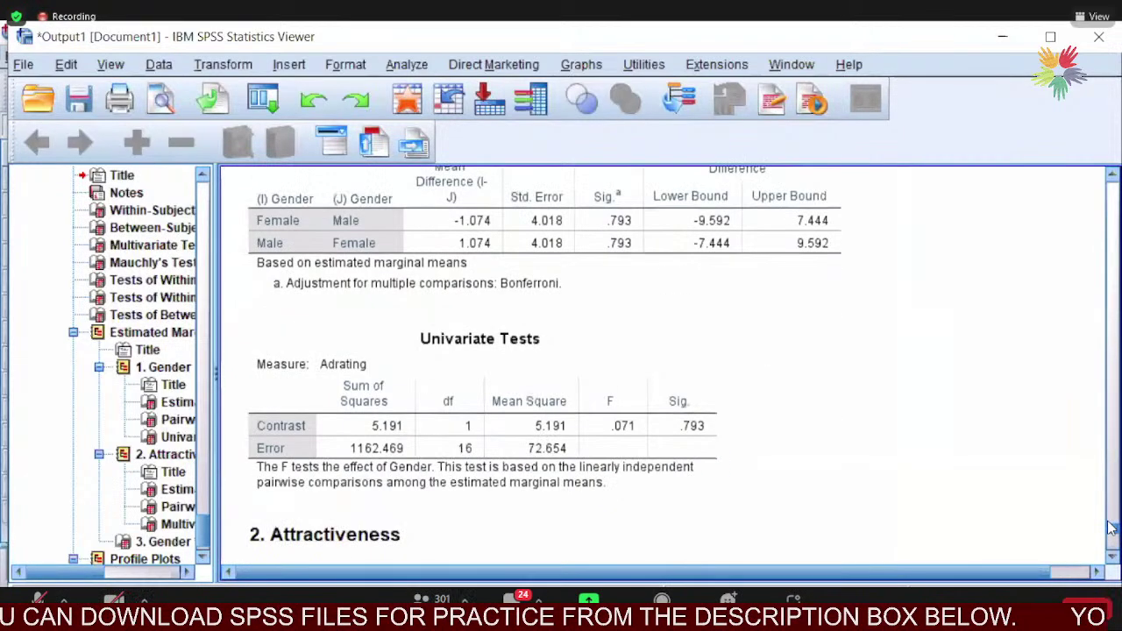
scroll(1111, 527, "up", 20)
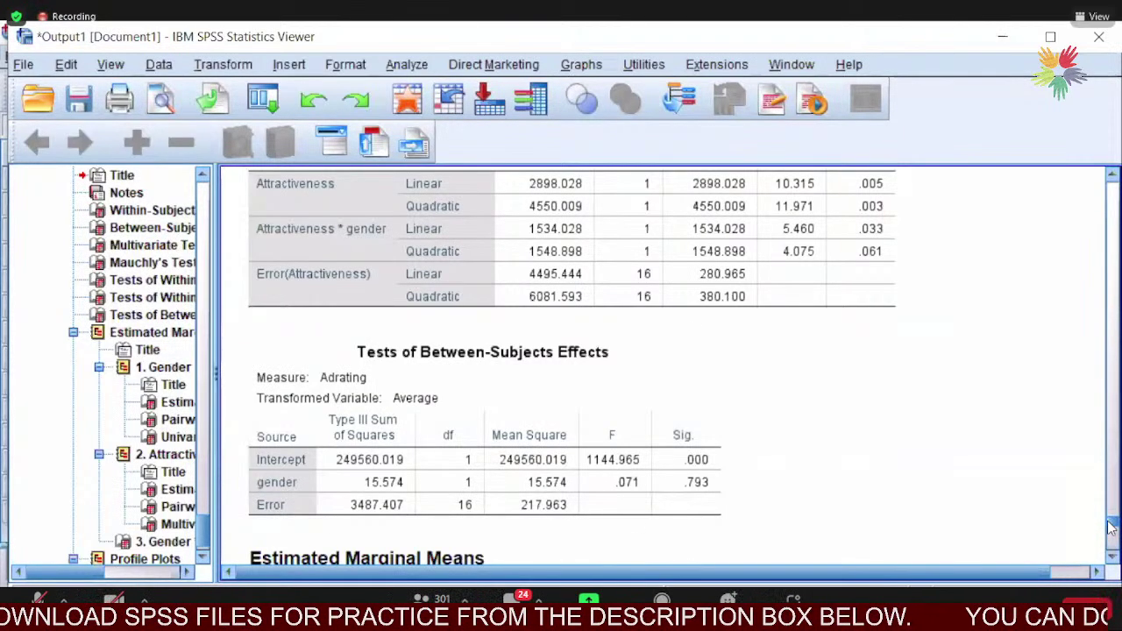
scroll(1111, 527, "up", 6)
scroll(1111, 527, "down", 2)
scroll(1110, 527, "up", 6)
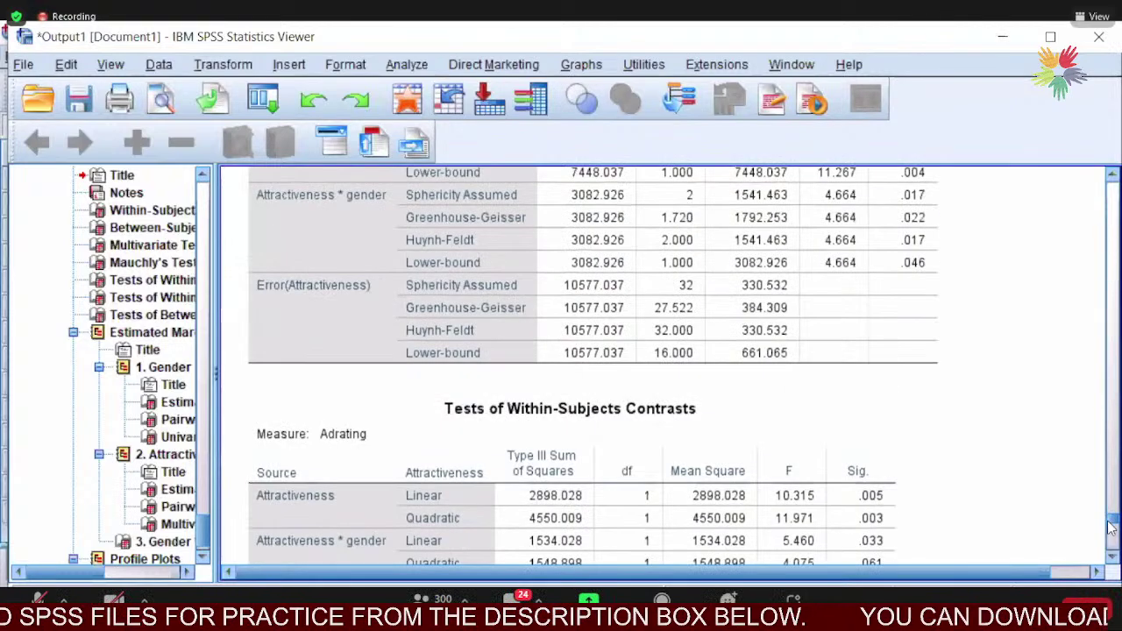
scroll(1111, 527, "down", 2)
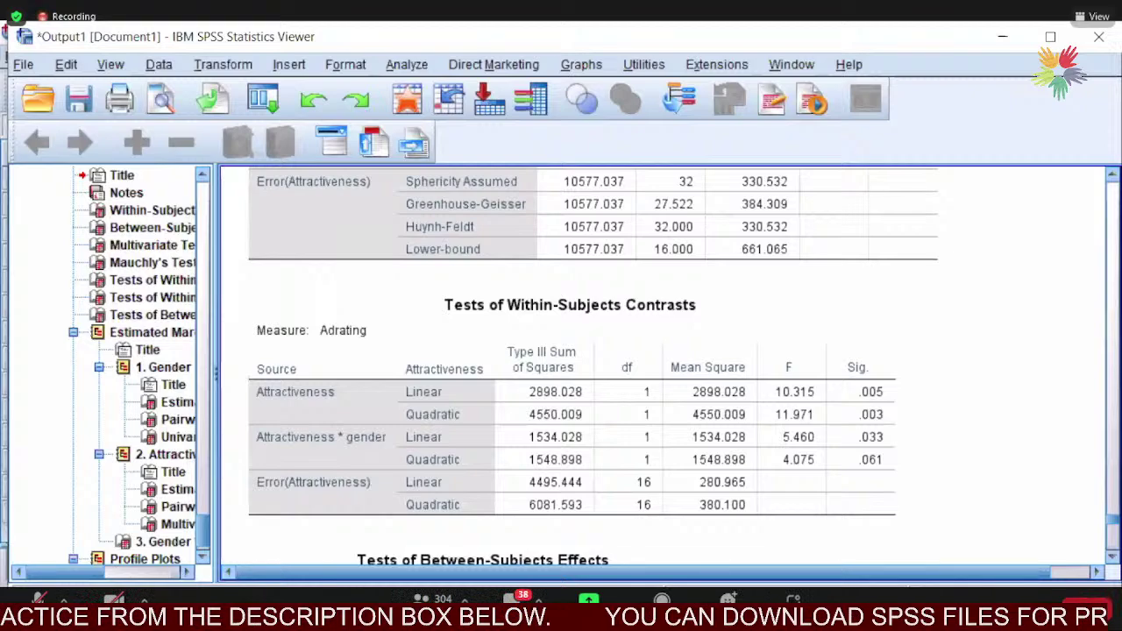
Switch to the repeated-measures ANOVA presentation in PowerPoint and read through the assumptions, setup, descriptives and Mauchly's test slides.
key("alt+Tab")
left_click(668, 372)
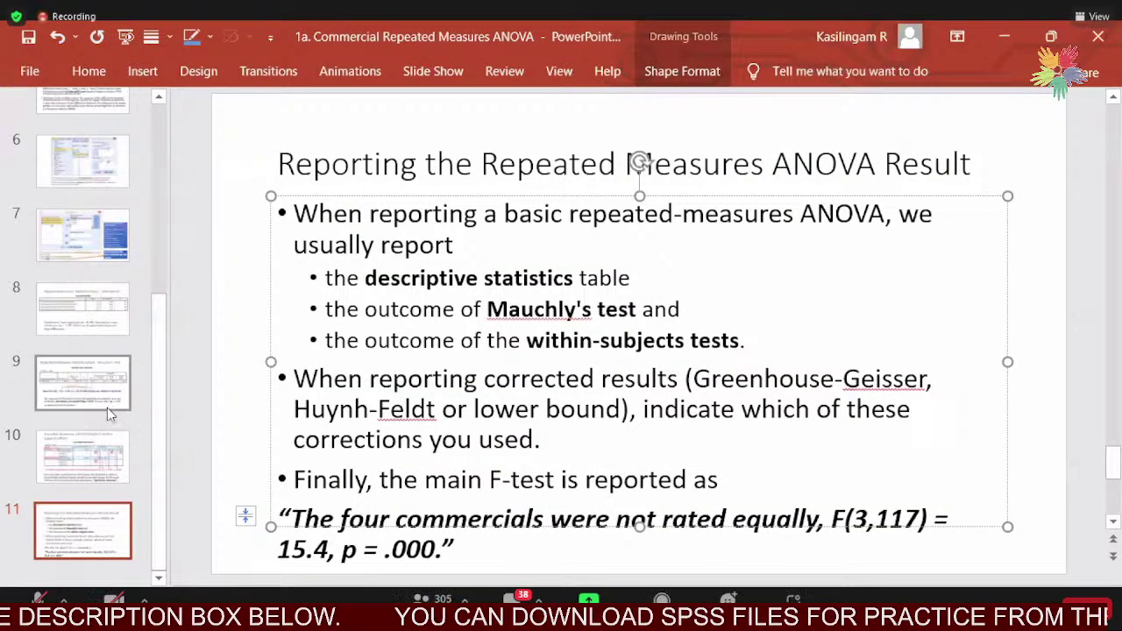
left_click(80, 161)
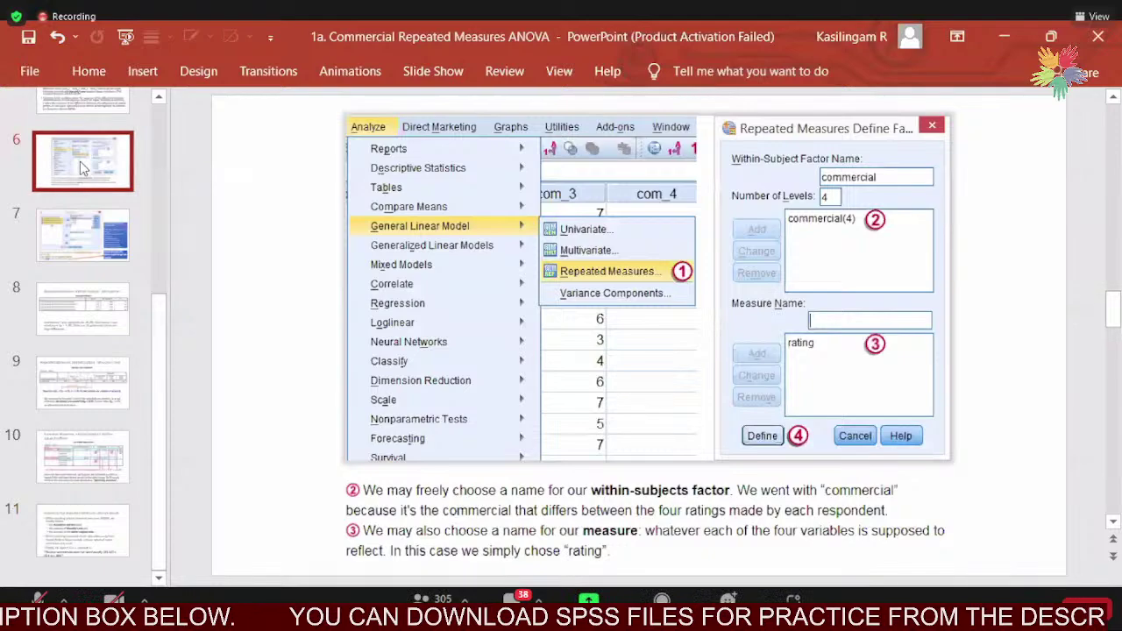
key("Up")
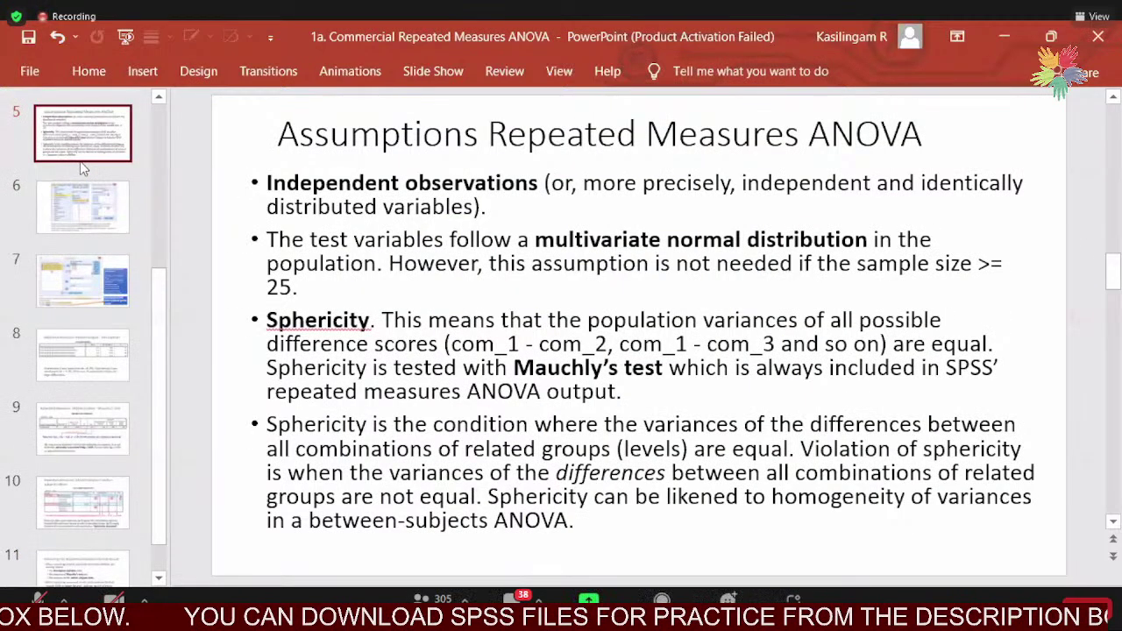
key("Up")
key("Down")
key("Down")
key("Down")
key("Down")
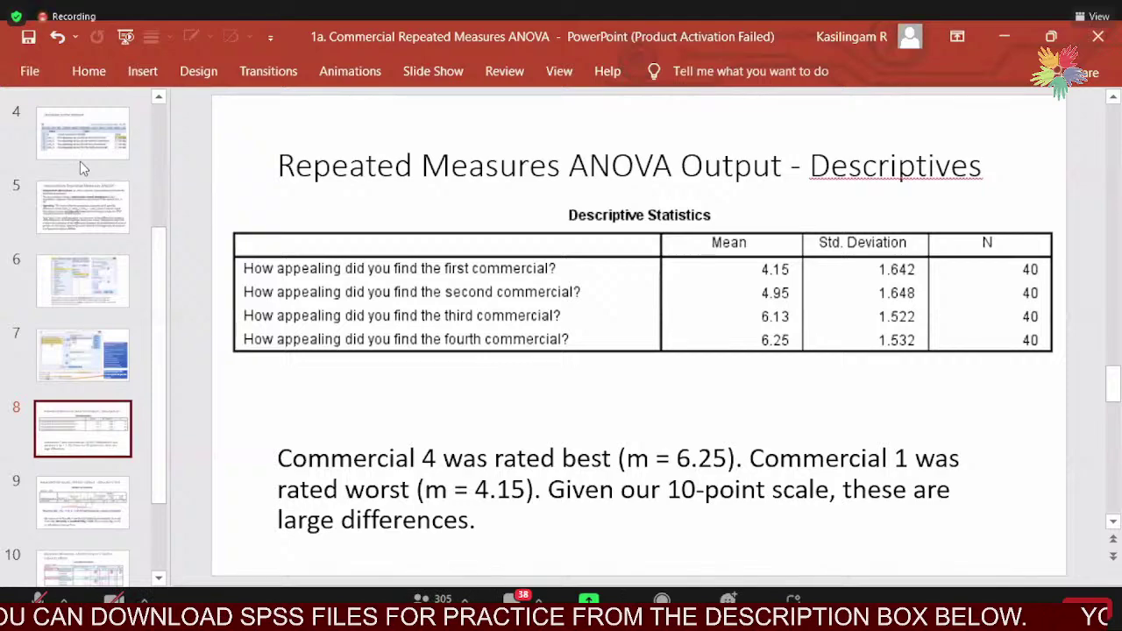
key("Down")
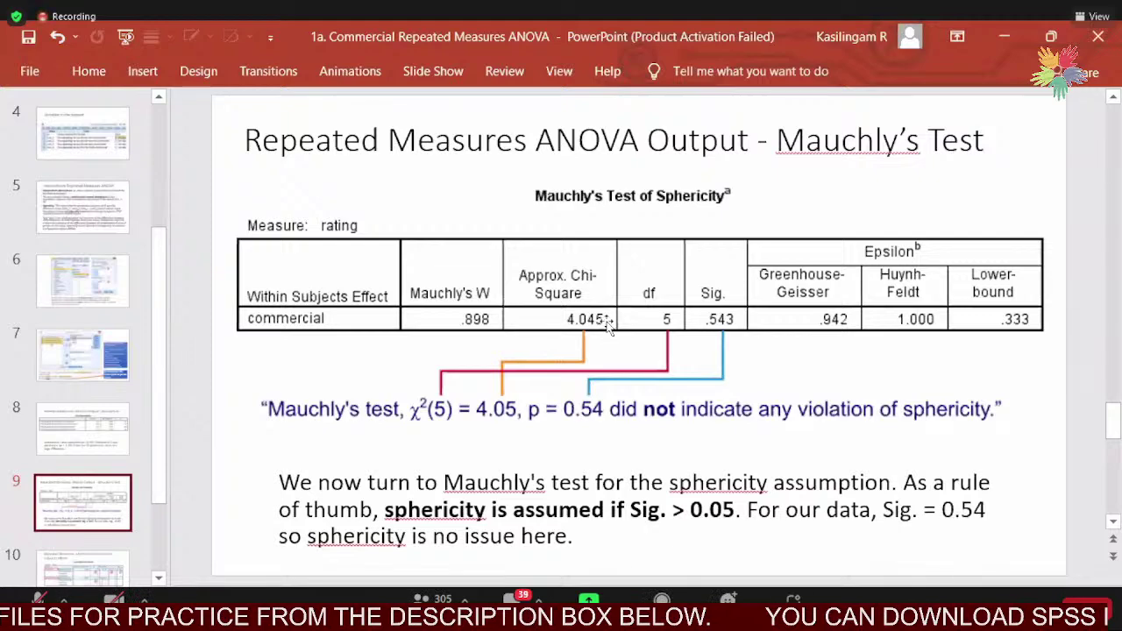
Go back through the Mauchly's test, descriptives and setup slides to the repeated-measures ANOVA assumptions.
key("Down")
key("Up")
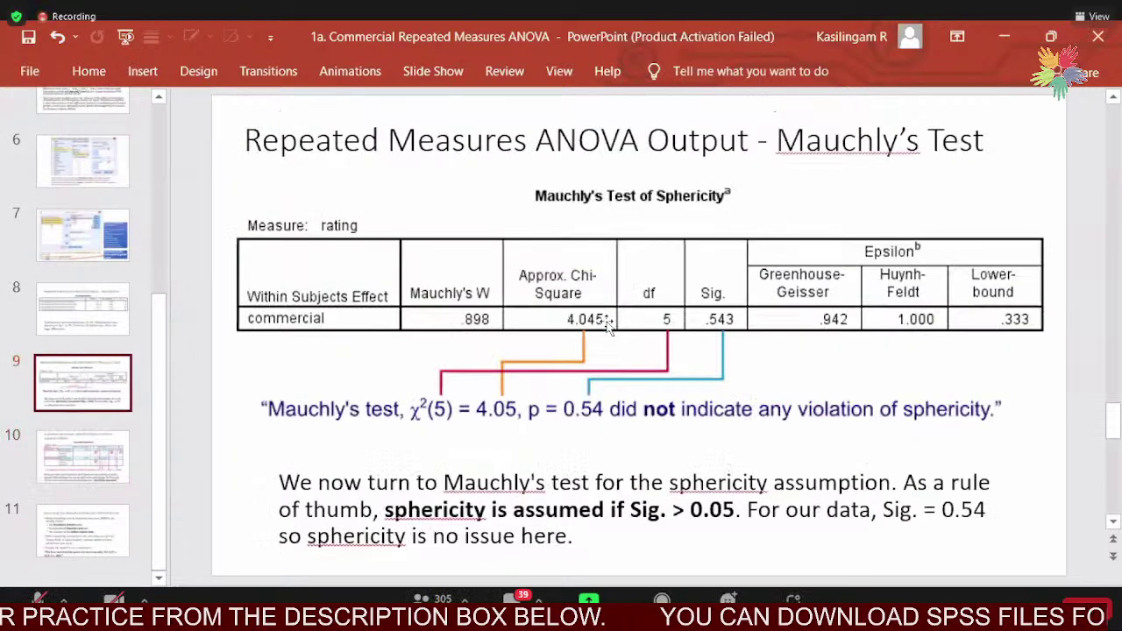
key("Up")
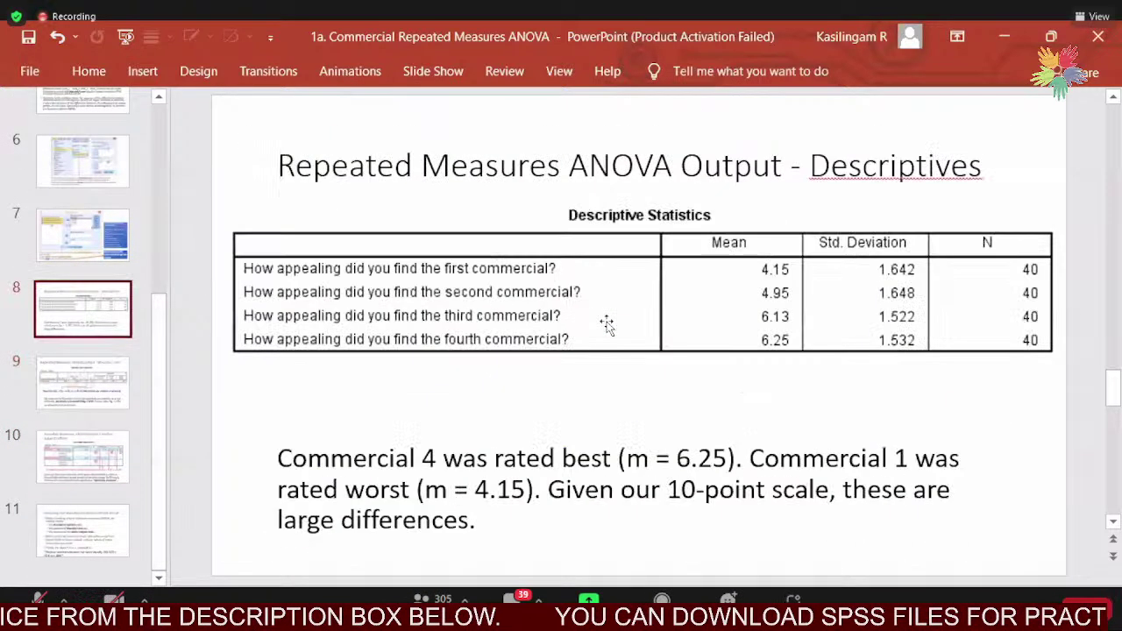
key("Up")
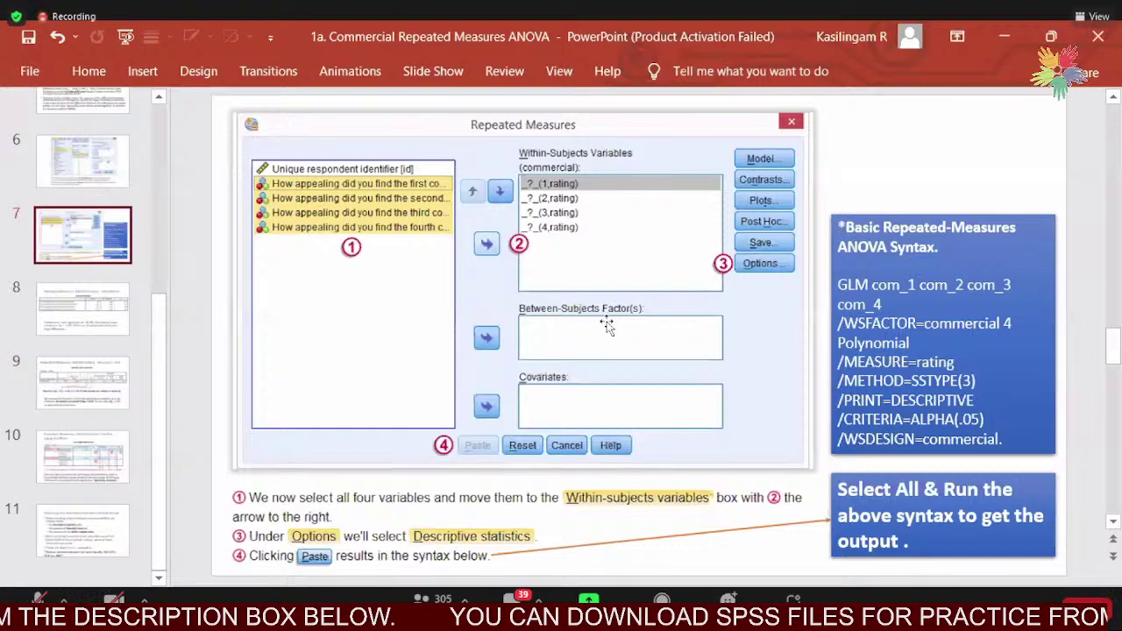
key("Up")
key("Up")
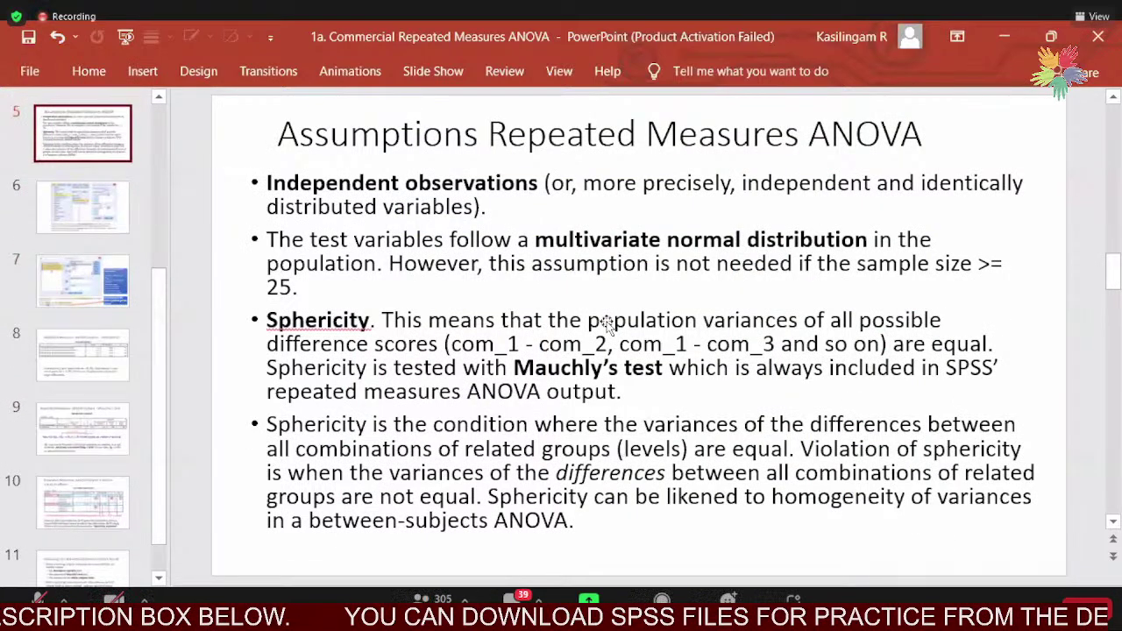
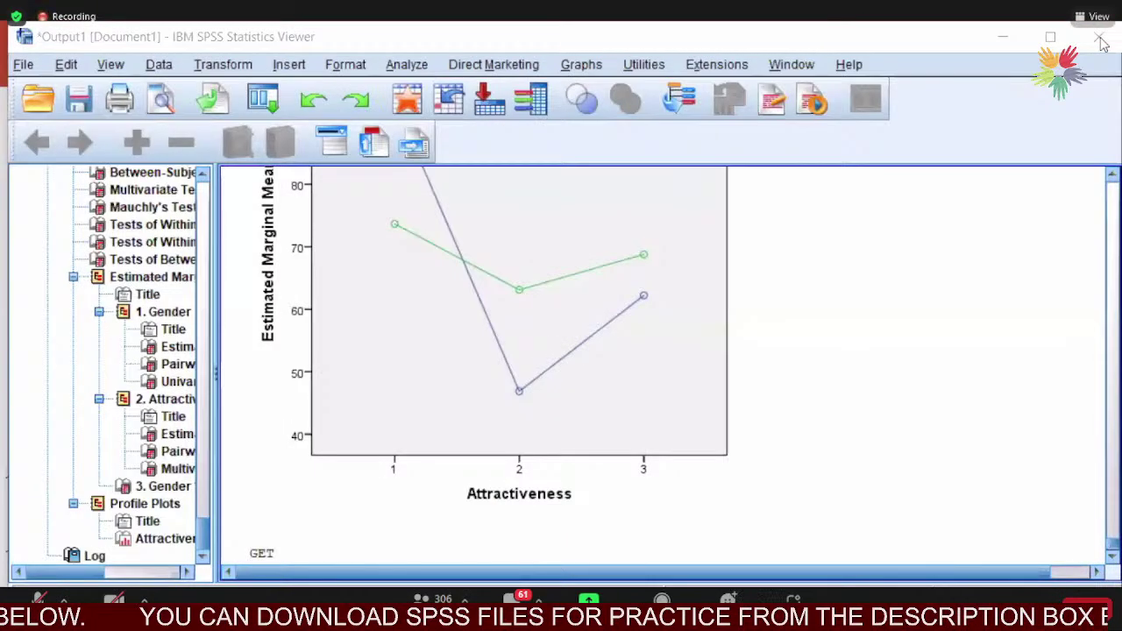
Leave the output and close the Commercial rating data file.
left_click(1101, 39)
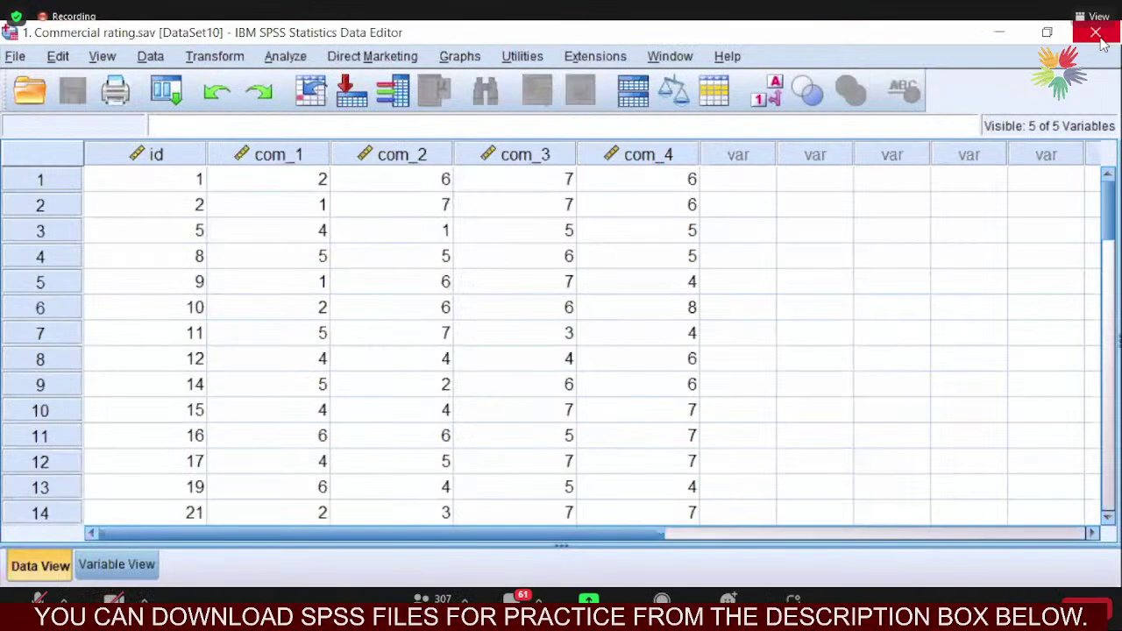
left_click(1097, 35)
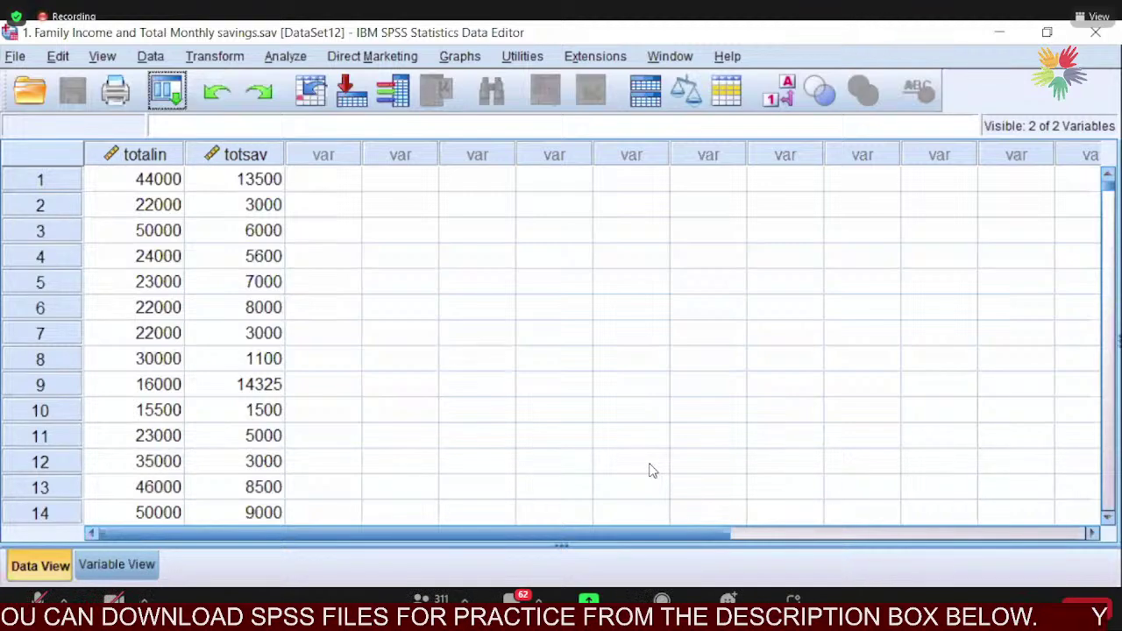
Widen the Label column to show the full variable labels, review the income and savings variable definitions, and return to the data values.
left_click(106, 565)
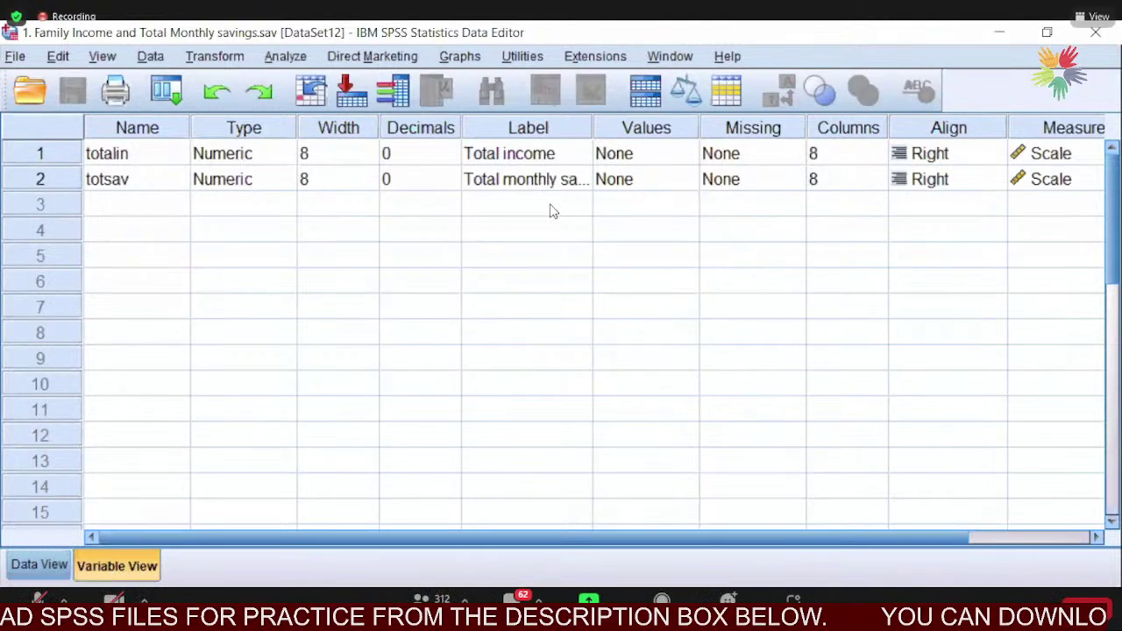
left_click_drag(592, 127, 699, 127)
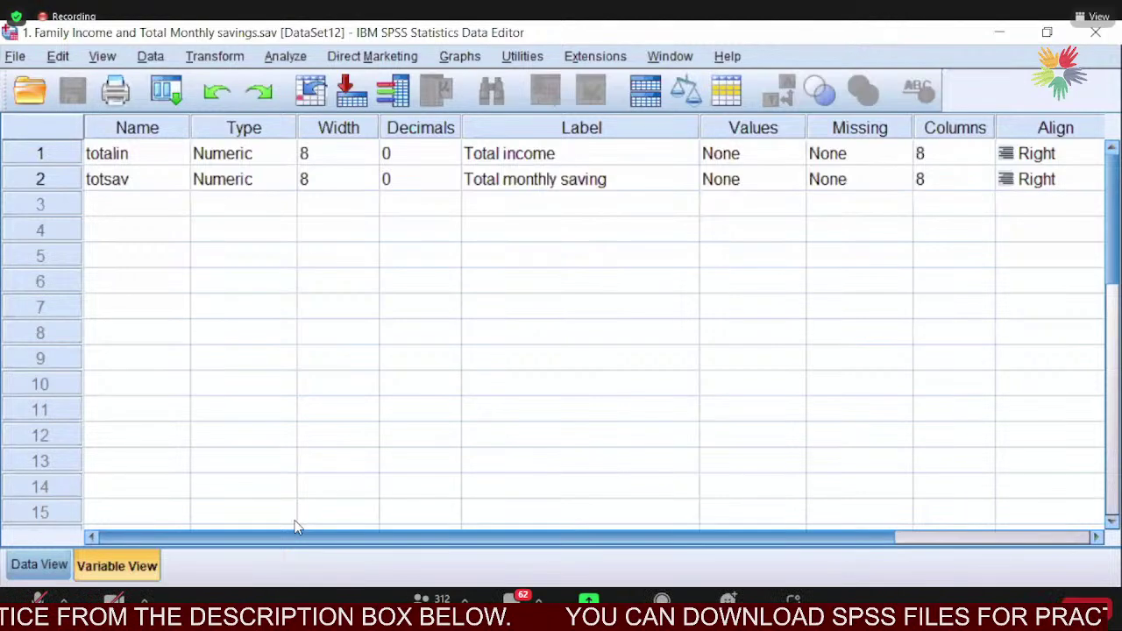
left_click_drag(296, 526, 548, 438)
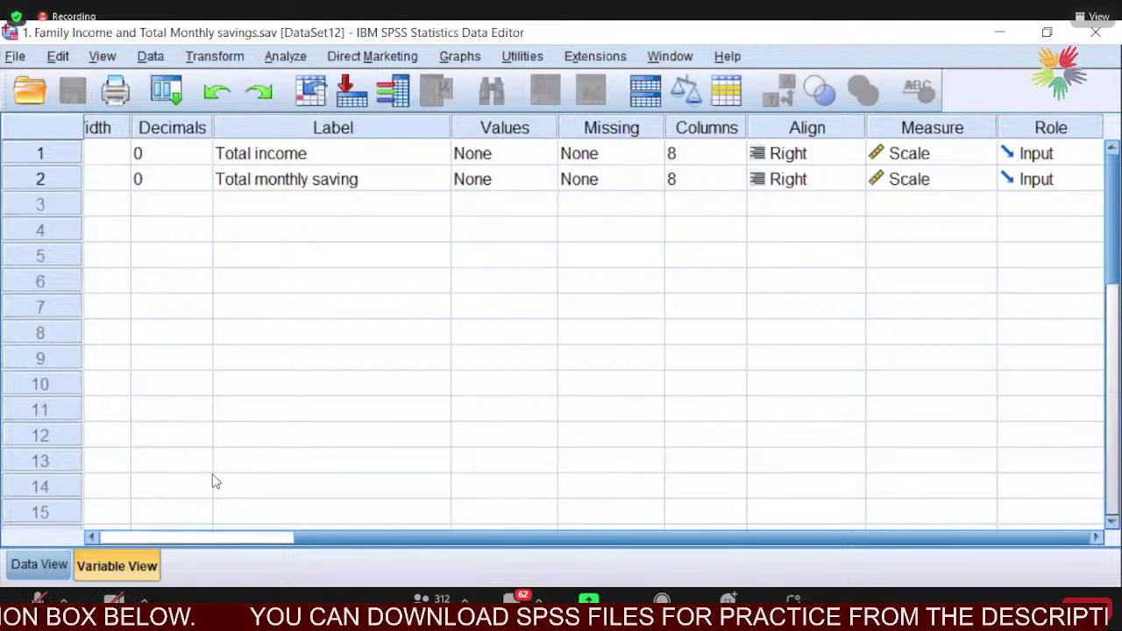
left_click(55, 566)
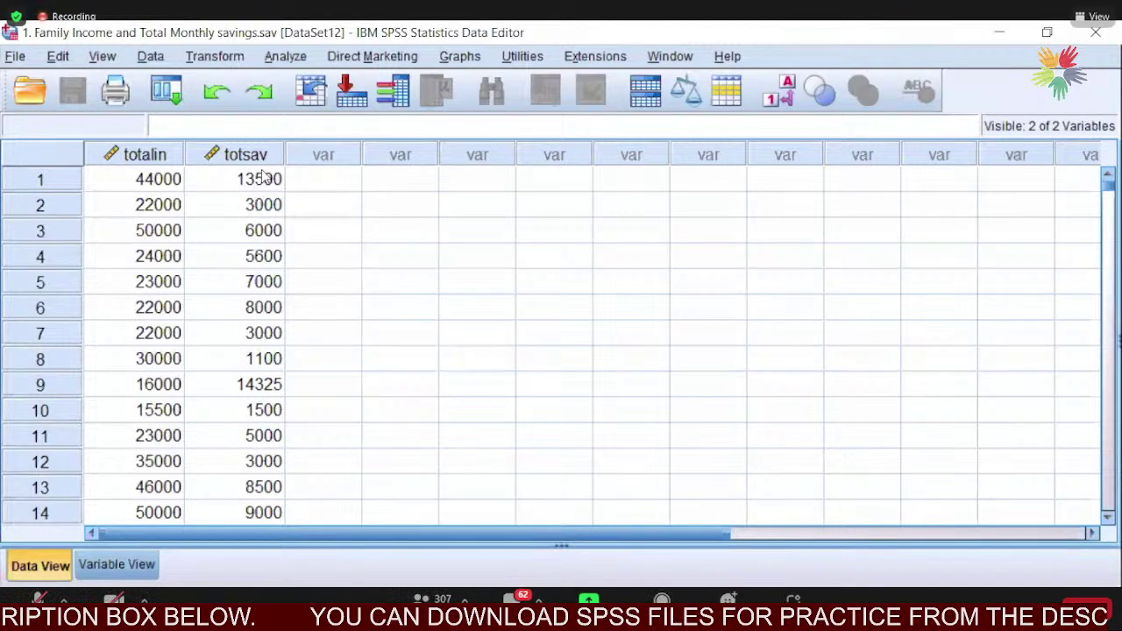
mouse_move(263, 160)
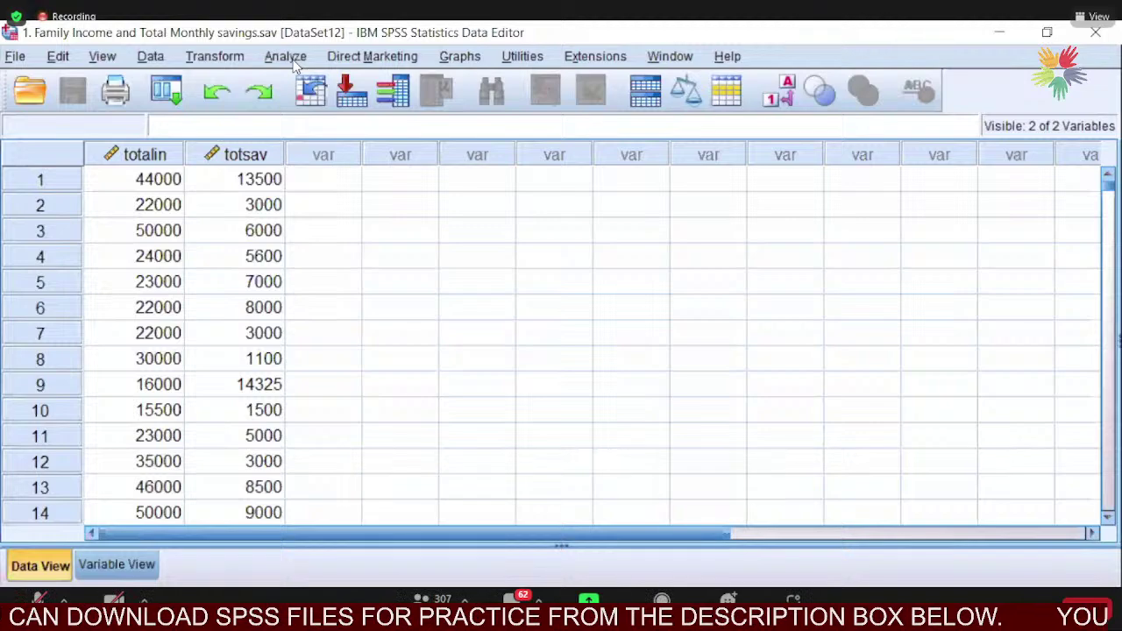
Run a linear regression with totsav as the dependent variable and totalin as the independent variable, using the Enter method.
left_click(288, 56)
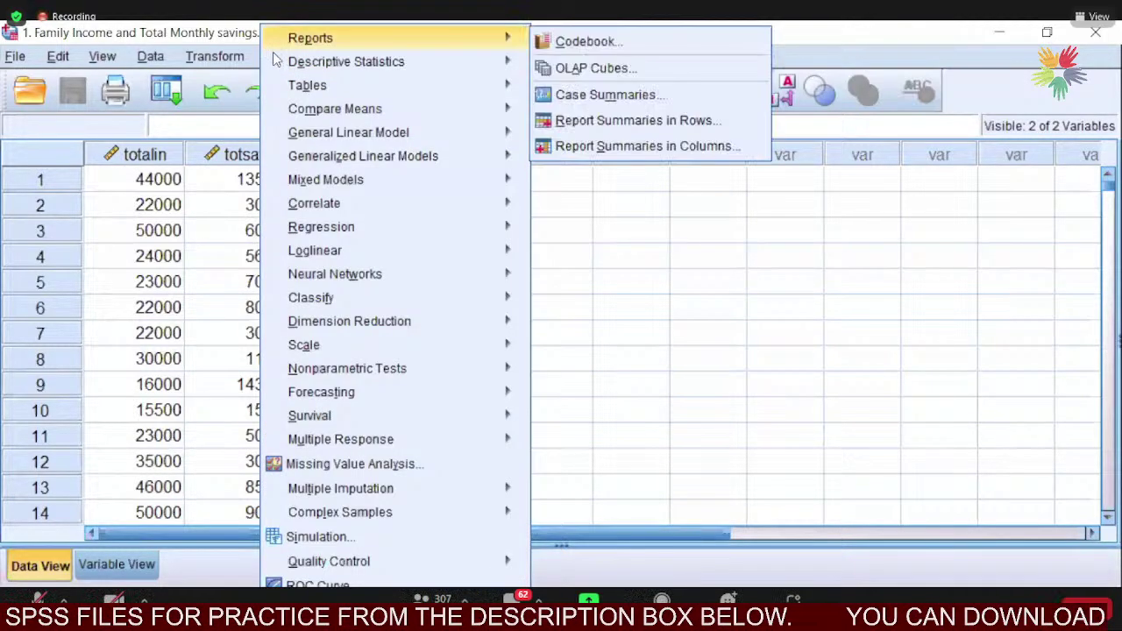
mouse_move(340, 65)
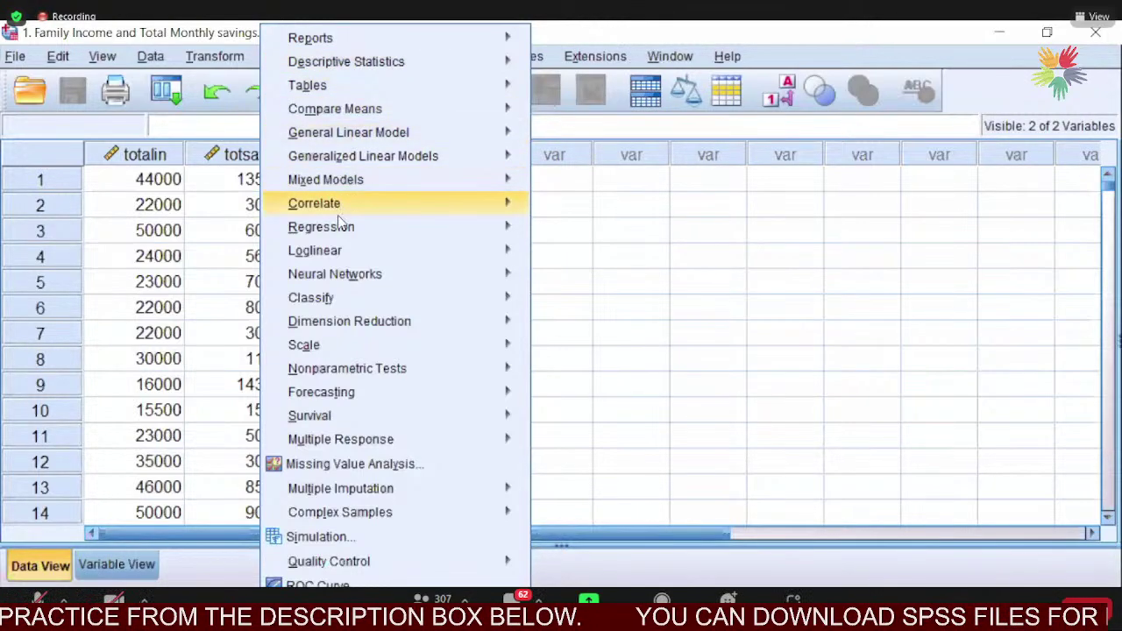
mouse_move(334, 237)
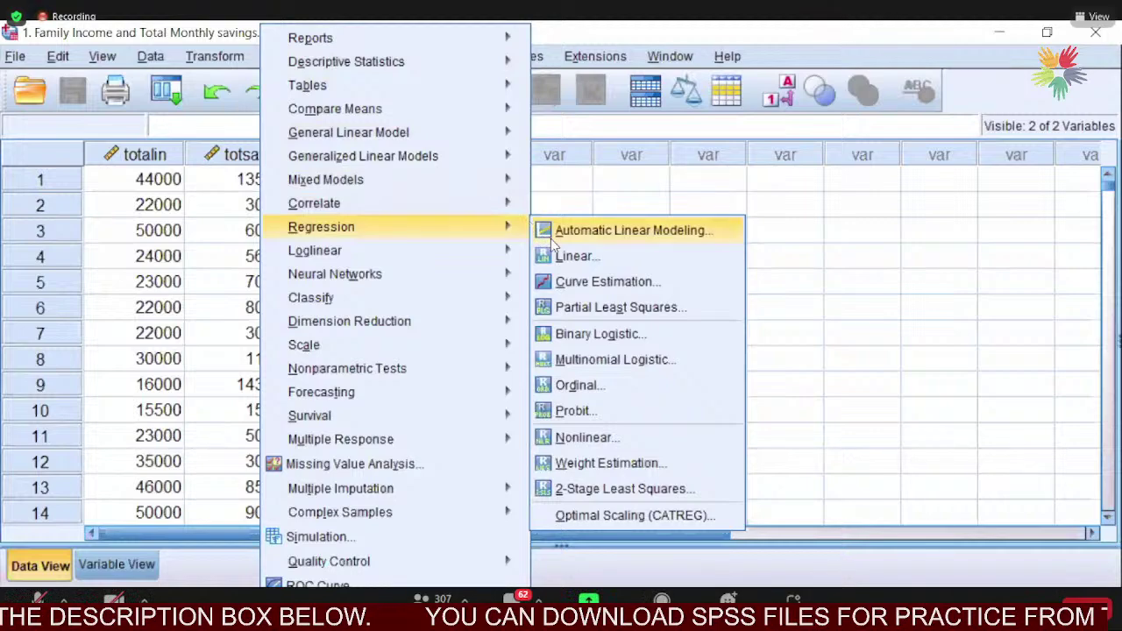
left_click(571, 257)
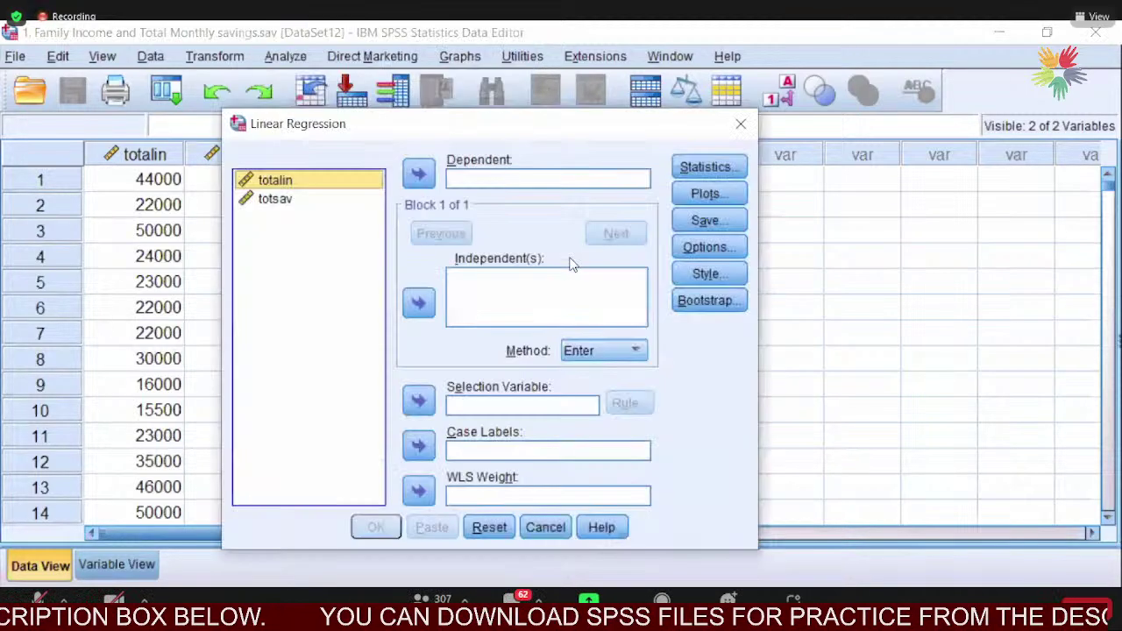
left_click(292, 200)
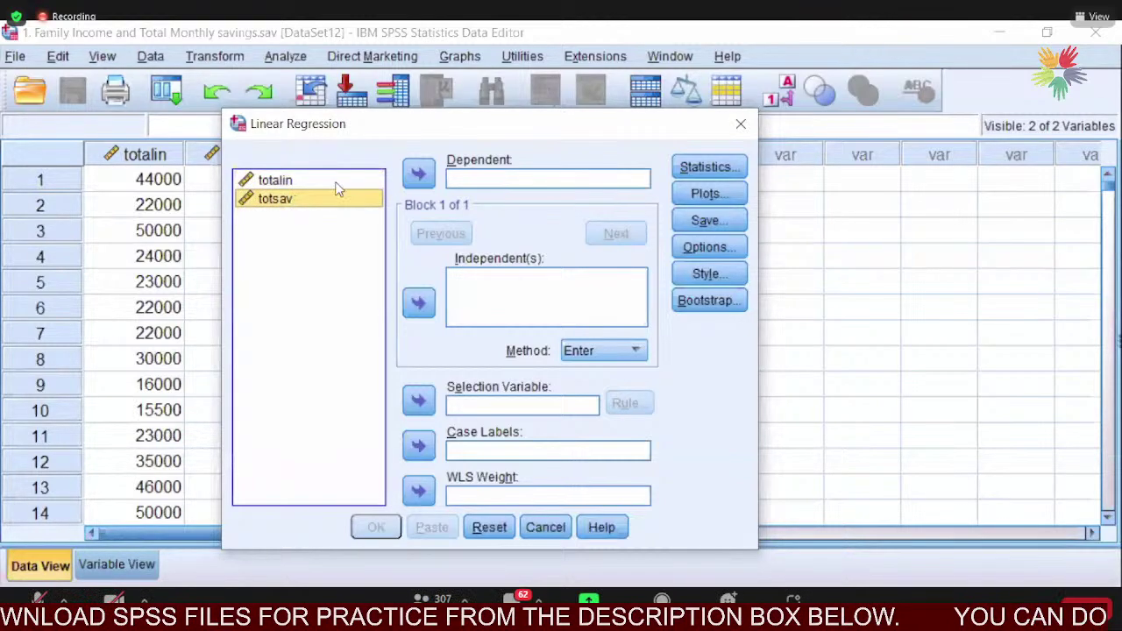
left_click(421, 174)
left_click(277, 184)
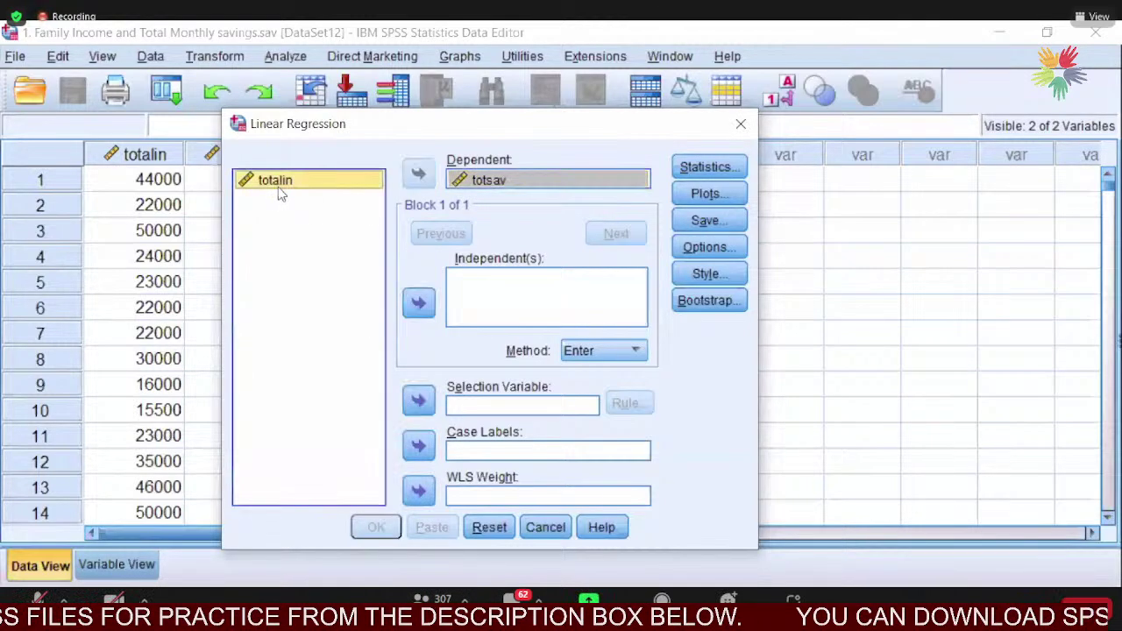
left_click(419, 305)
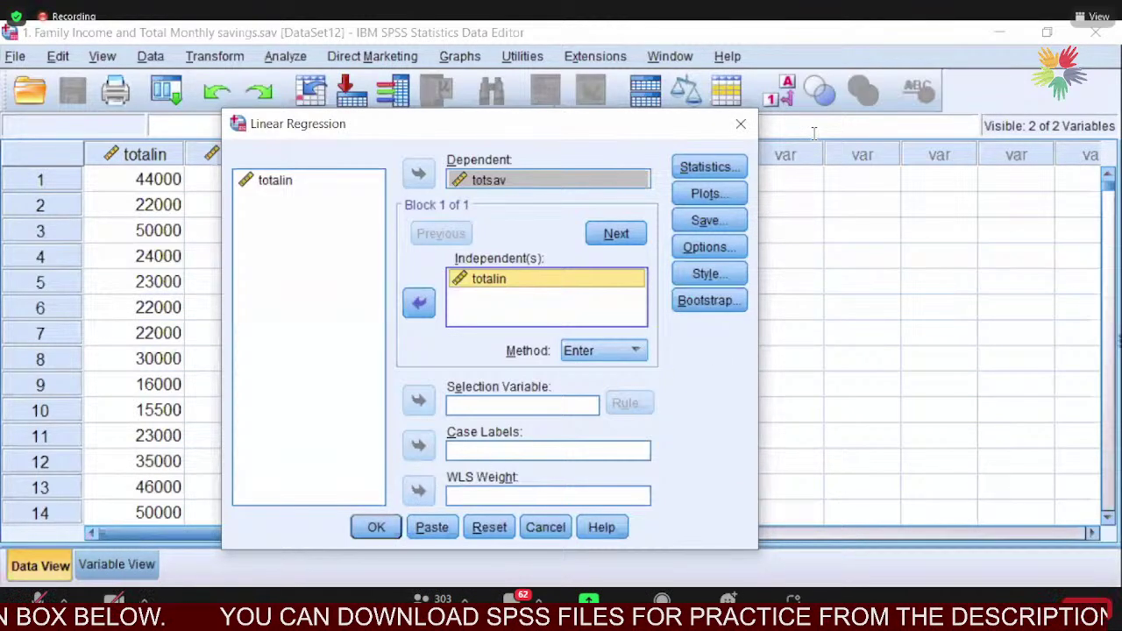
left_click(376, 527)
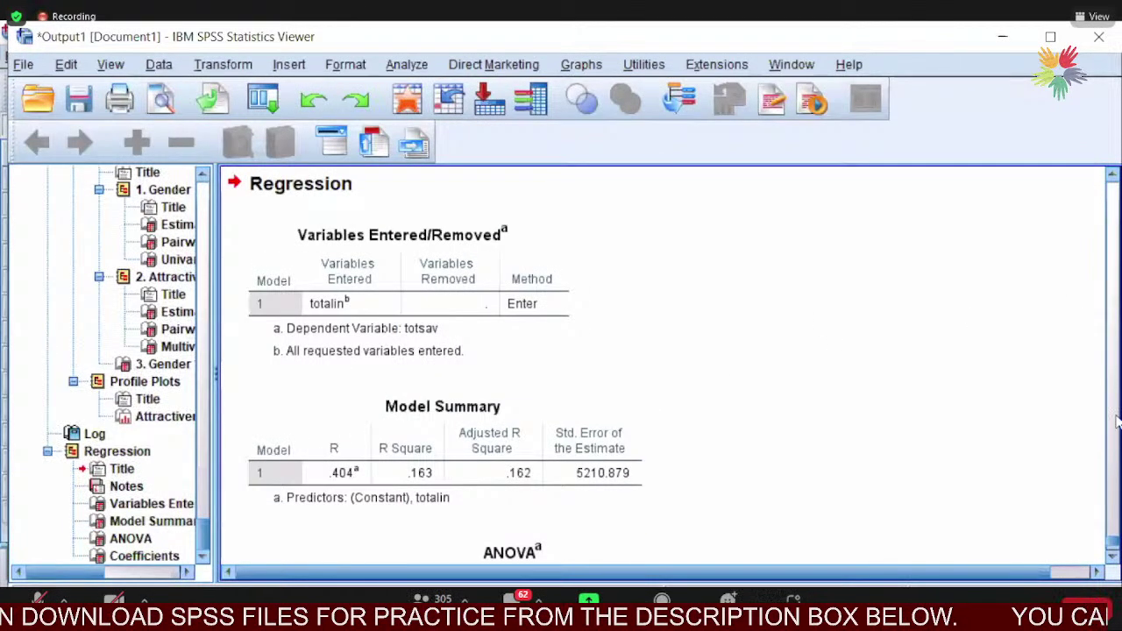
Examine the regression ANOVA and Coefficients tables, focusing on the constant and totalin coefficients with their t values and significance.
left_click(1116, 526)
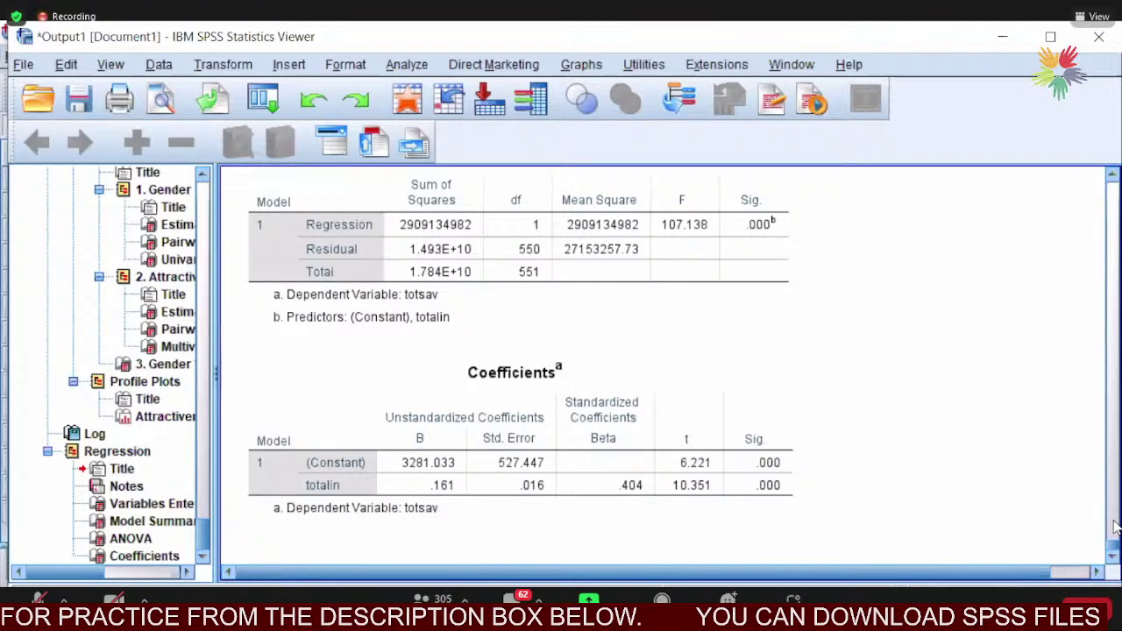
left_click(326, 505)
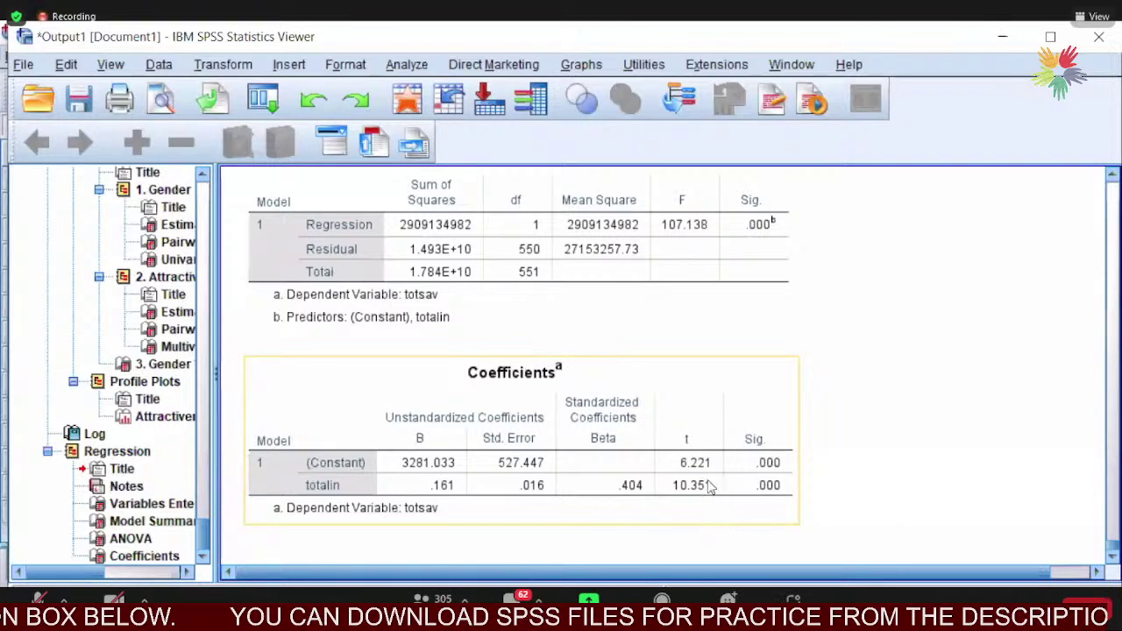
left_click(650, 526)
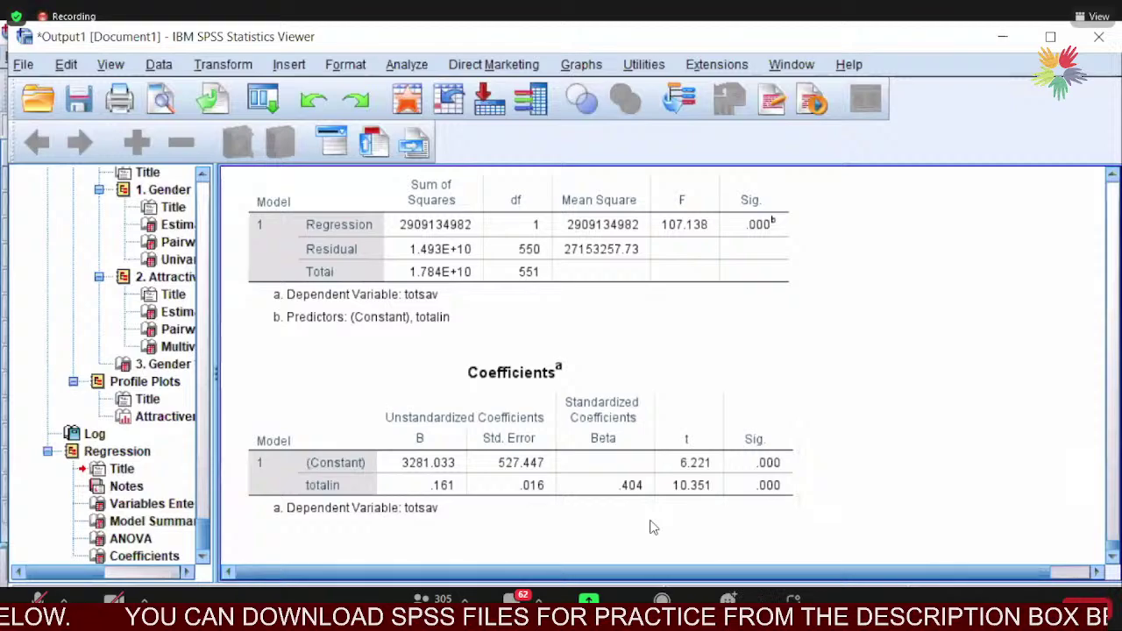
left_click(721, 517)
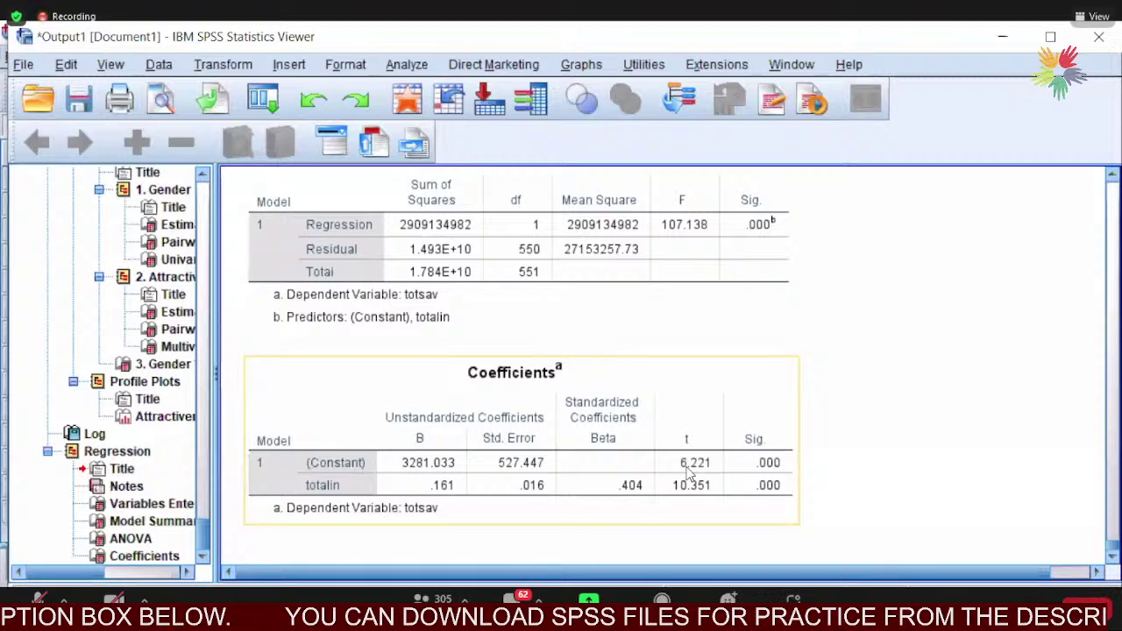
left_click(658, 326)
left_click(905, 341)
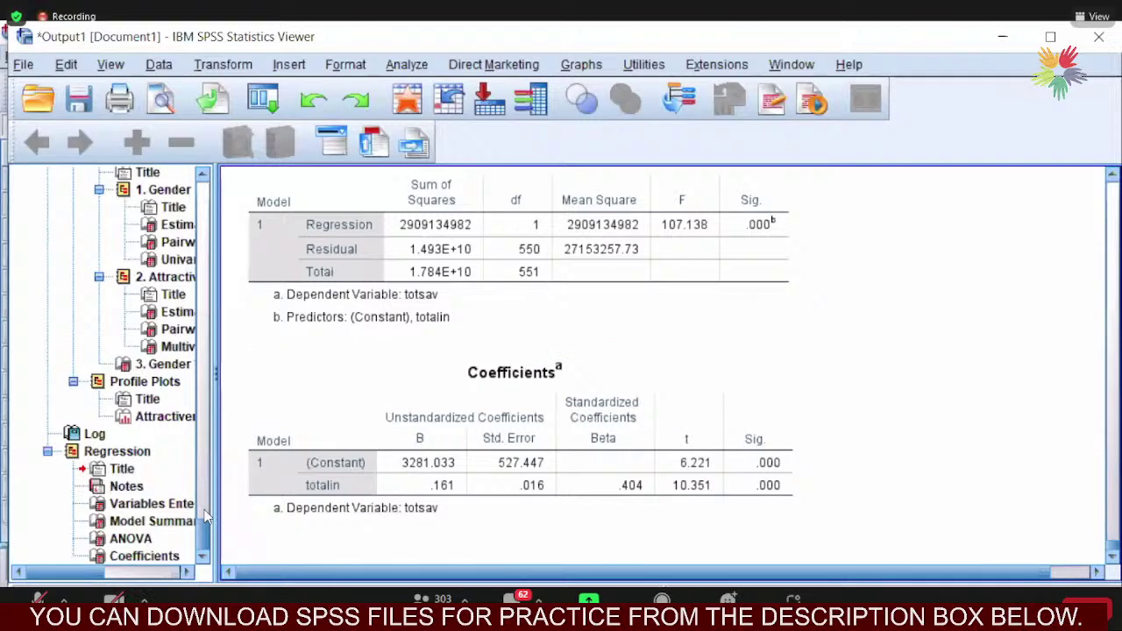
Switch to File Explorer and open the 1.a. Regression presentation from the REGRESSION folder.
key("alt+Tab")
double_click(269, 229)
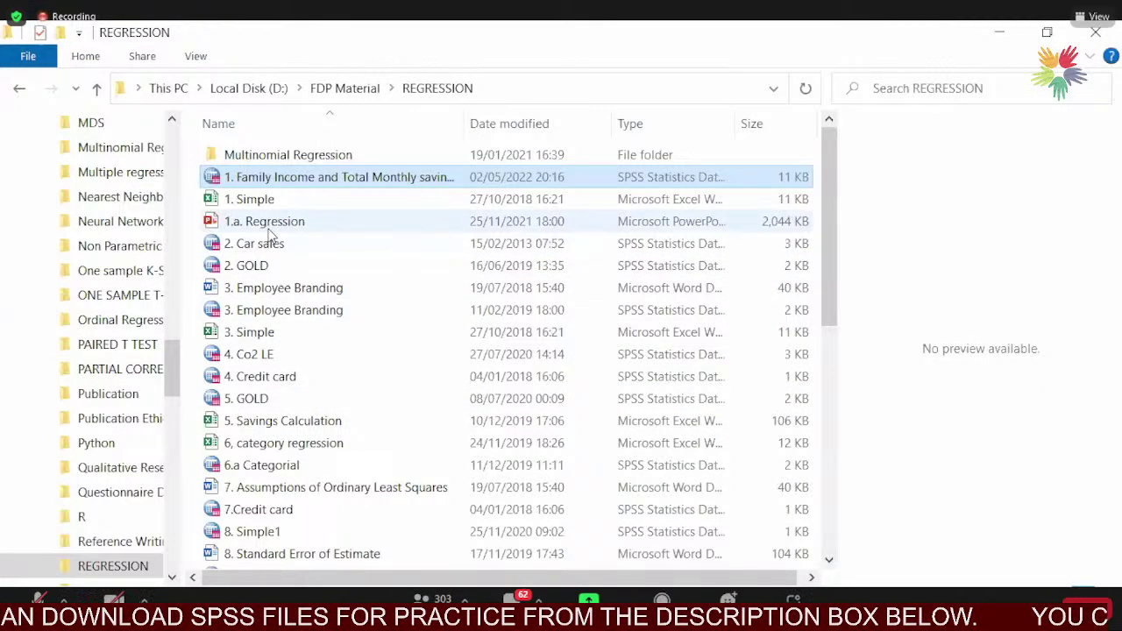
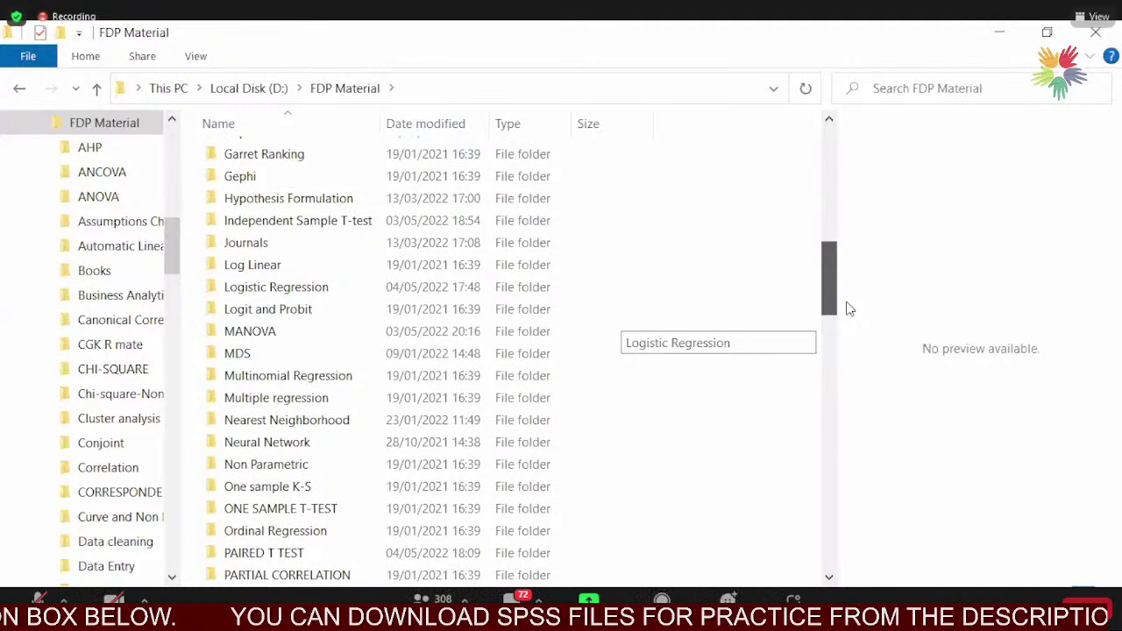
Open the 2.1 Age of the Employer data file from the Frequency and Mean folder and bring it up in SPSS.
left_click_drag(848, 308, 844, 279)
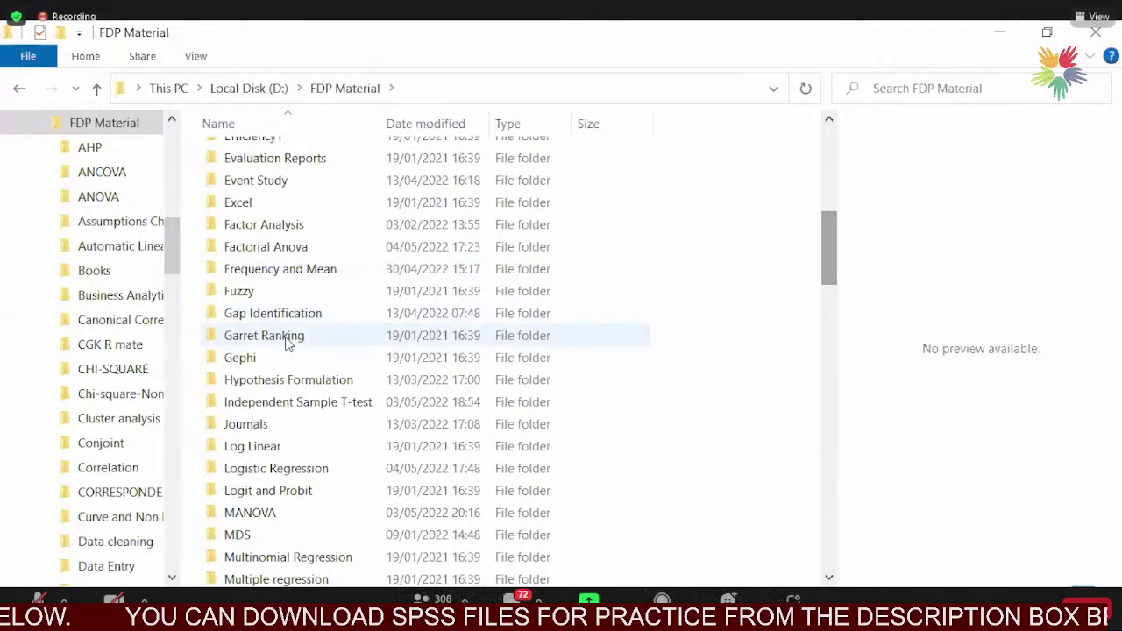
left_click(301, 275)
double_click(301, 274)
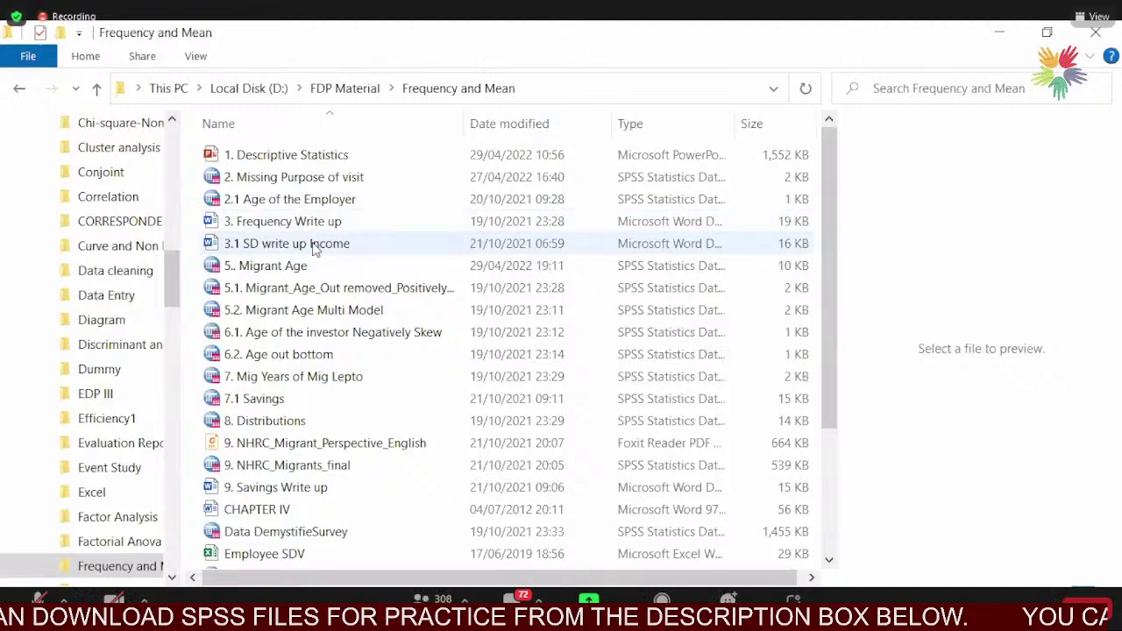
left_click(331, 203)
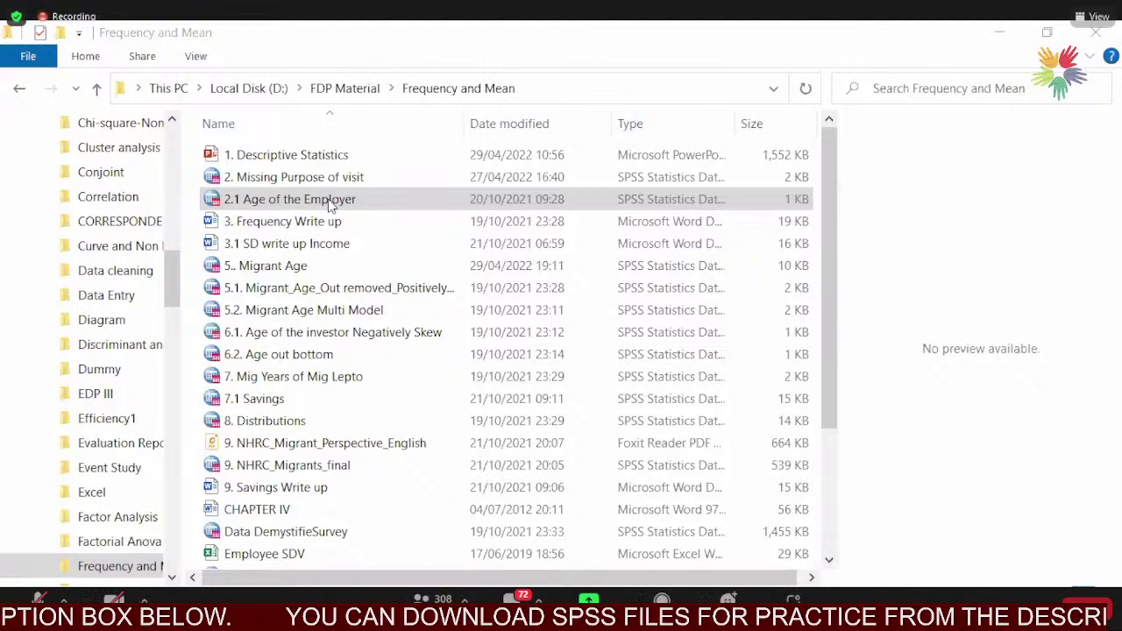
key("alt+Tab")
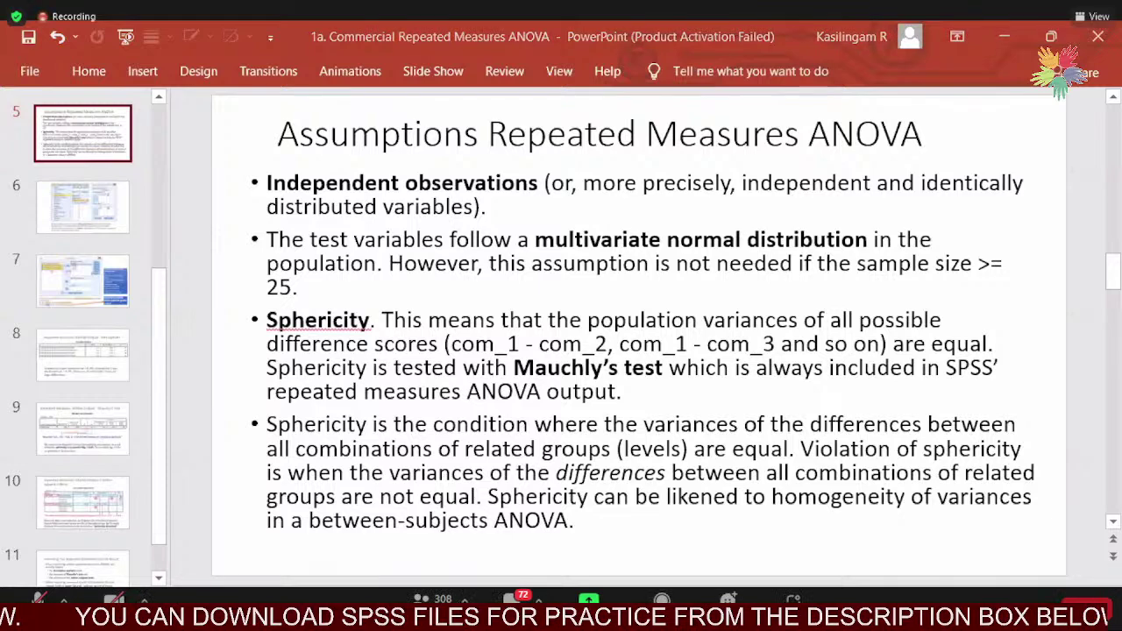
key("alt+Tab")
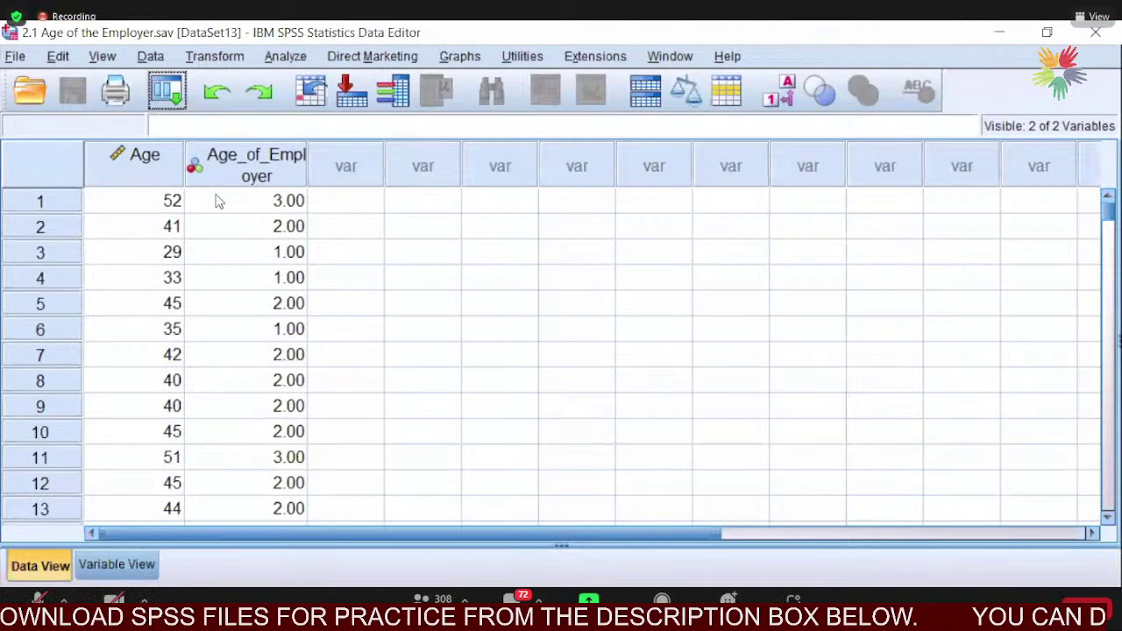
Run Explore with Age as the dependent variable, displaying both statistics and plots.
left_click(294, 61)
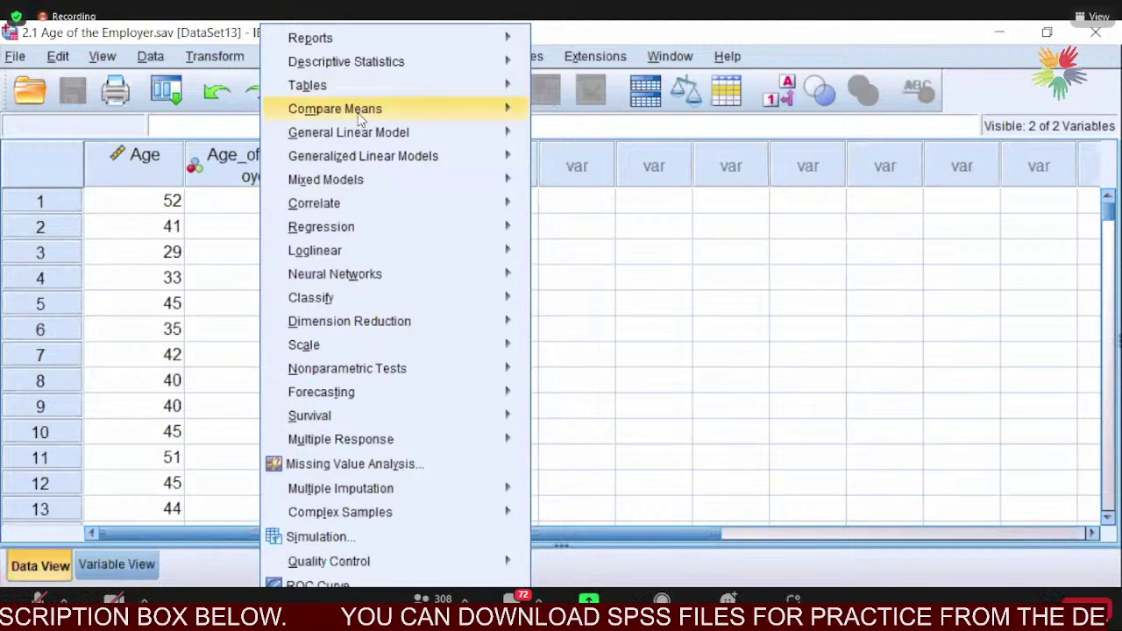
left_click(379, 69)
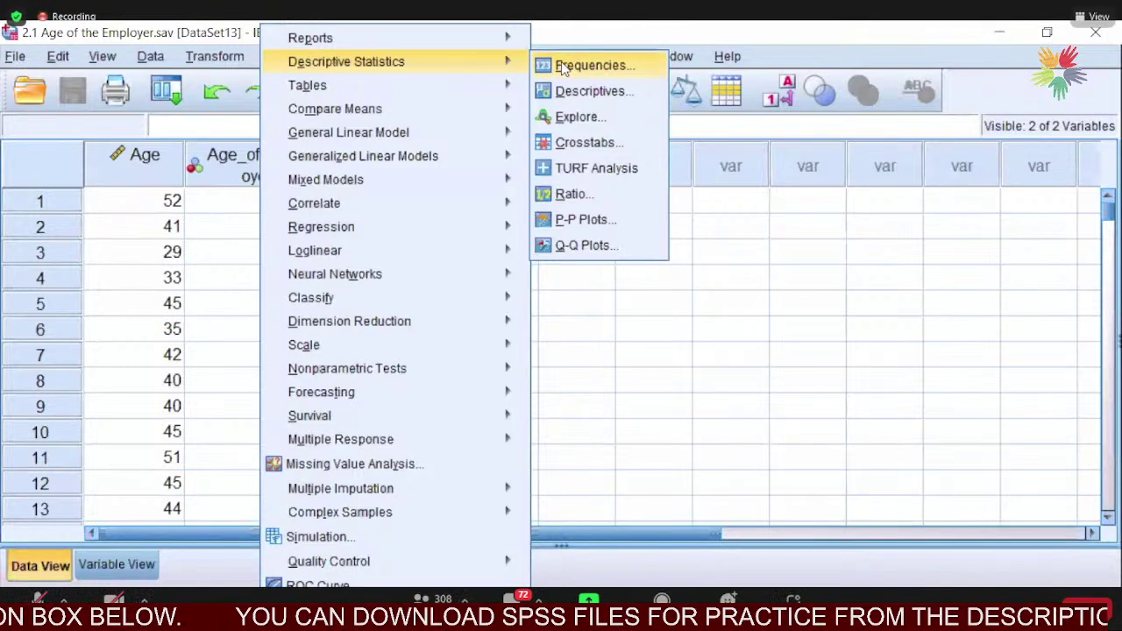
left_click(578, 118)
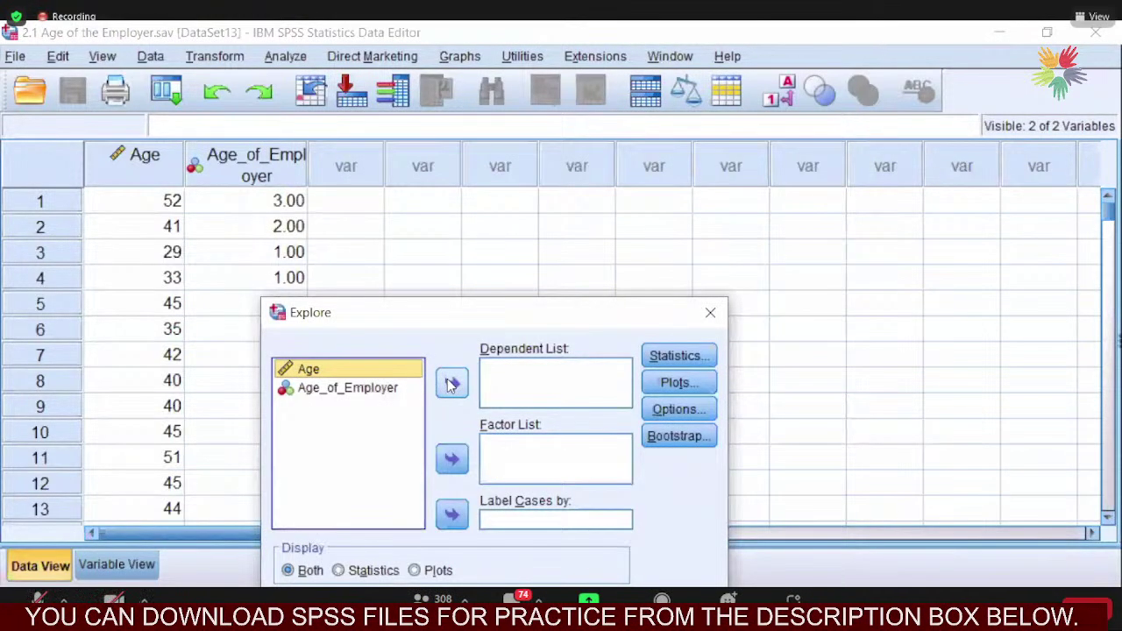
left_click(451, 384)
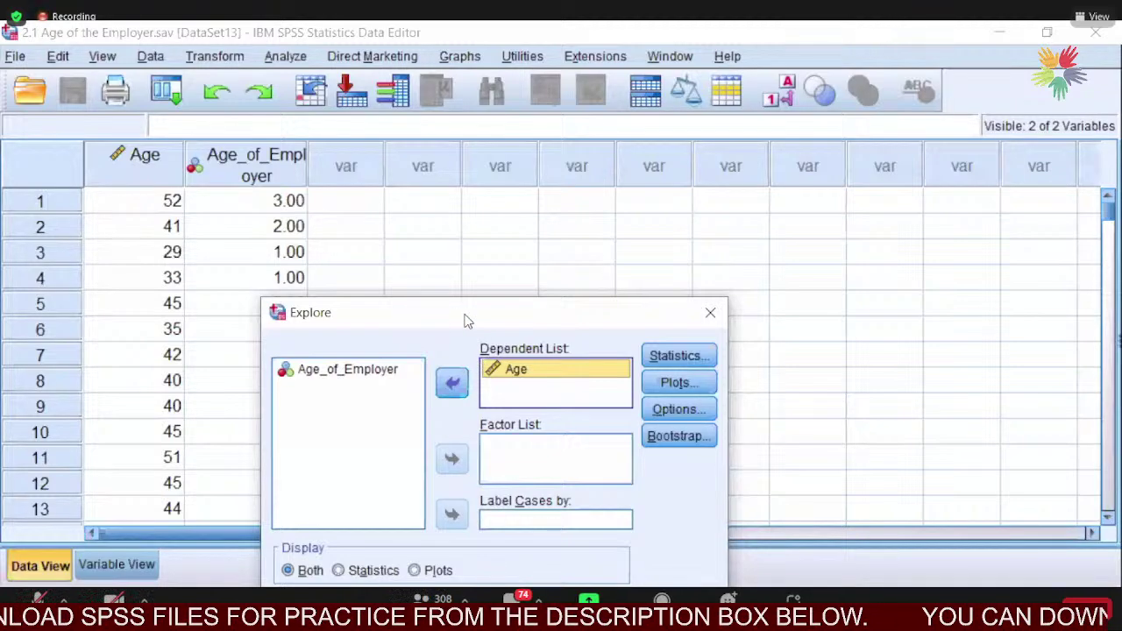
left_click_drag(467, 321, 443, 200)
left_click(355, 491)
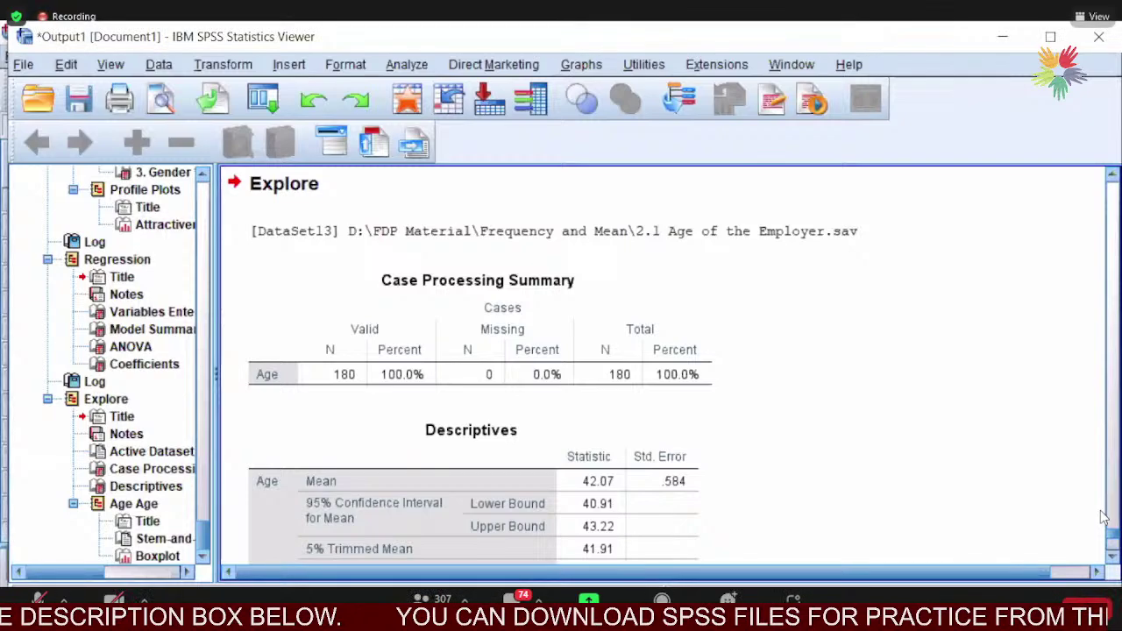
Examine the Explore output for Age, focusing on the mean, its standard error and the 95% confidence interval in the Descriptives table.
scroll(1103, 517, "down", 5)
scroll(1103, 517, "up", 3)
scroll(1103, 518, "up", 2)
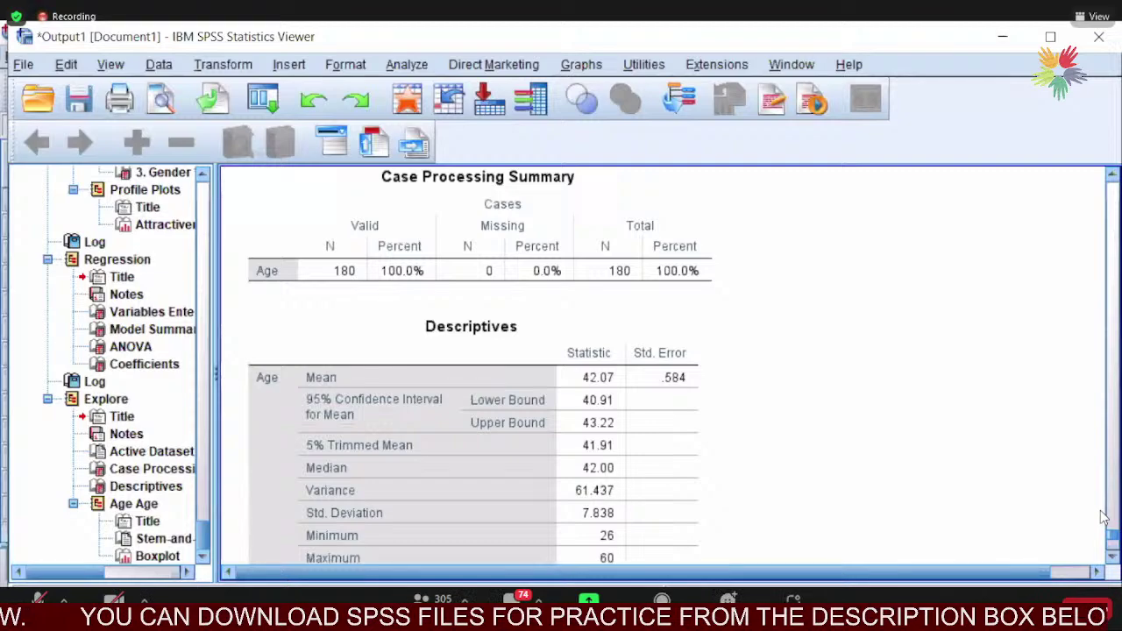
left_click(627, 375)
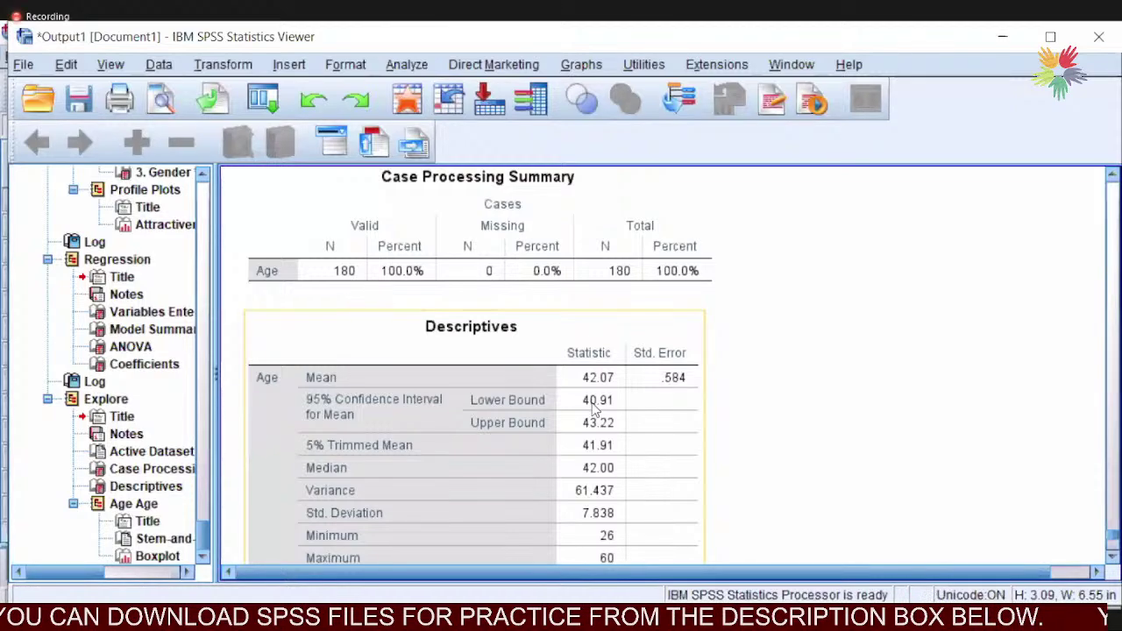
left_click(434, 294)
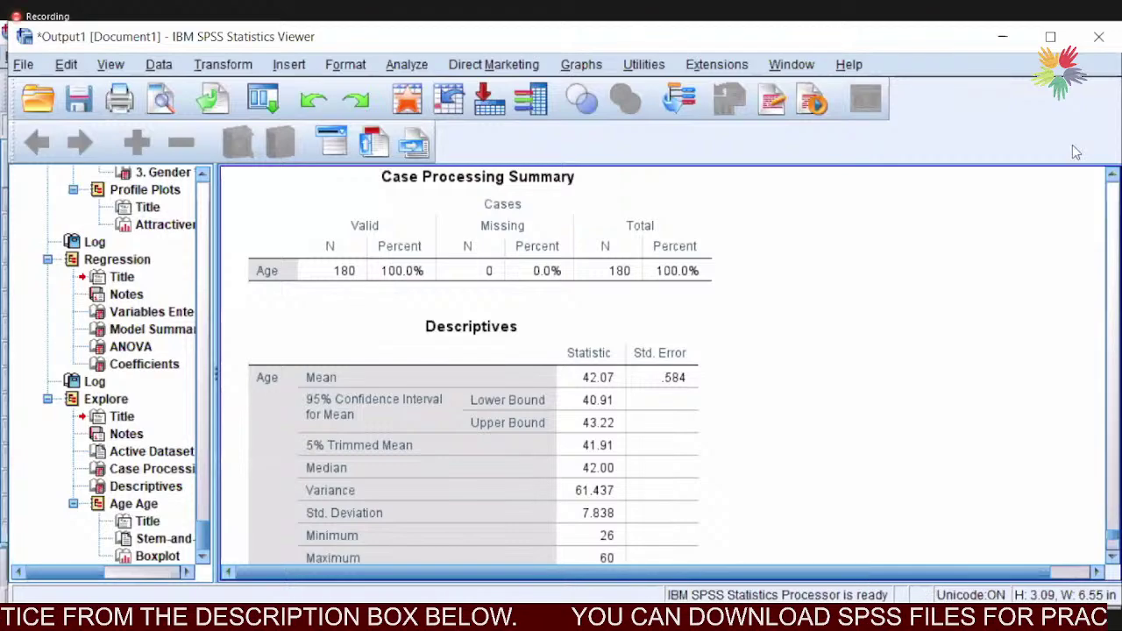
Close the 2.1 Age of the Employer data file and open the Independent Sample T-test folder under FDP Material in File Explorer.
left_click(1097, 36)
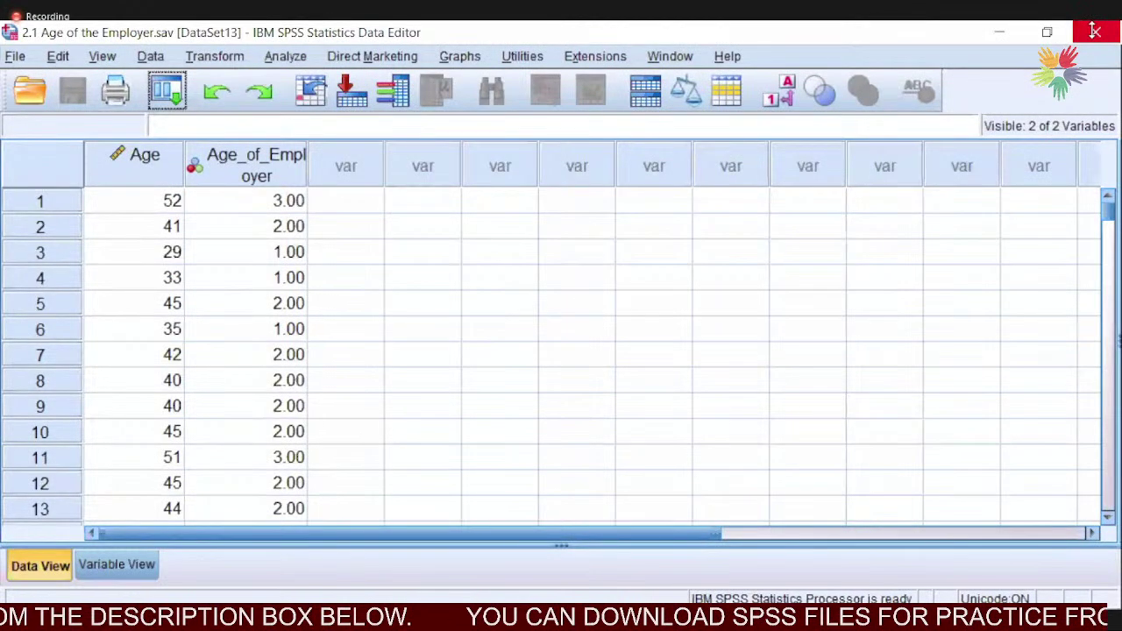
left_click(1095, 33)
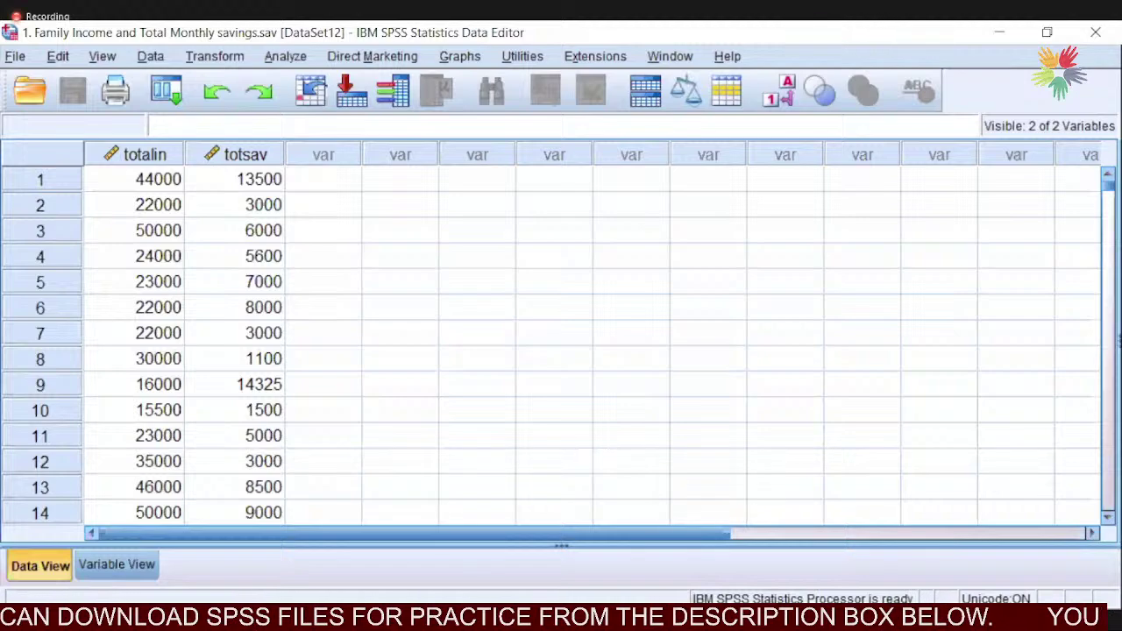
key("alt+Tab")
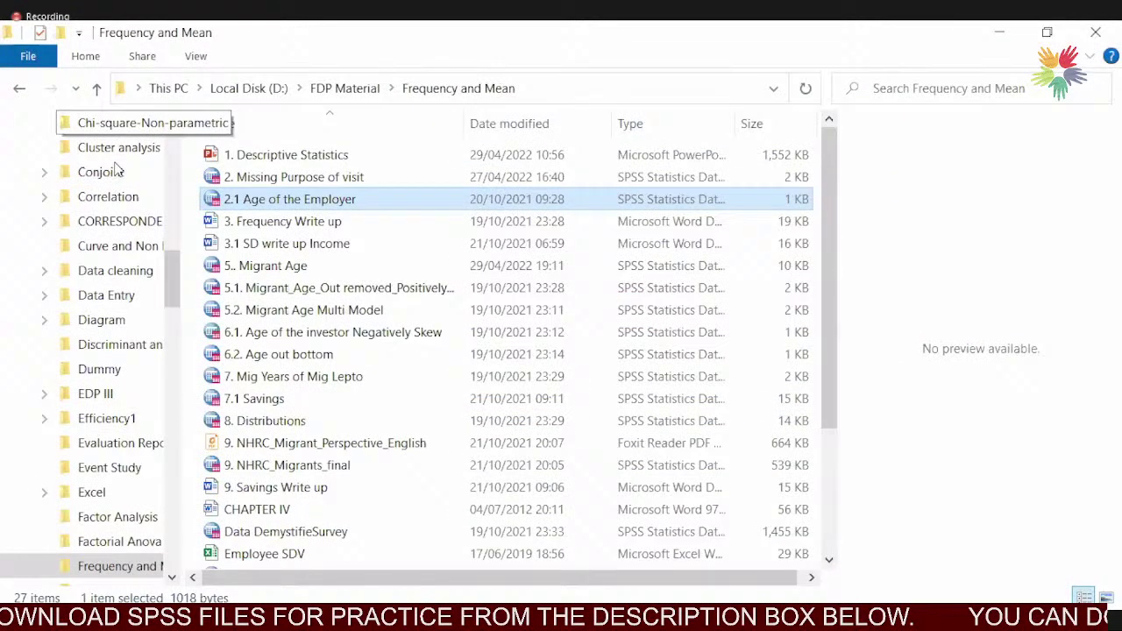
left_click(98, 89)
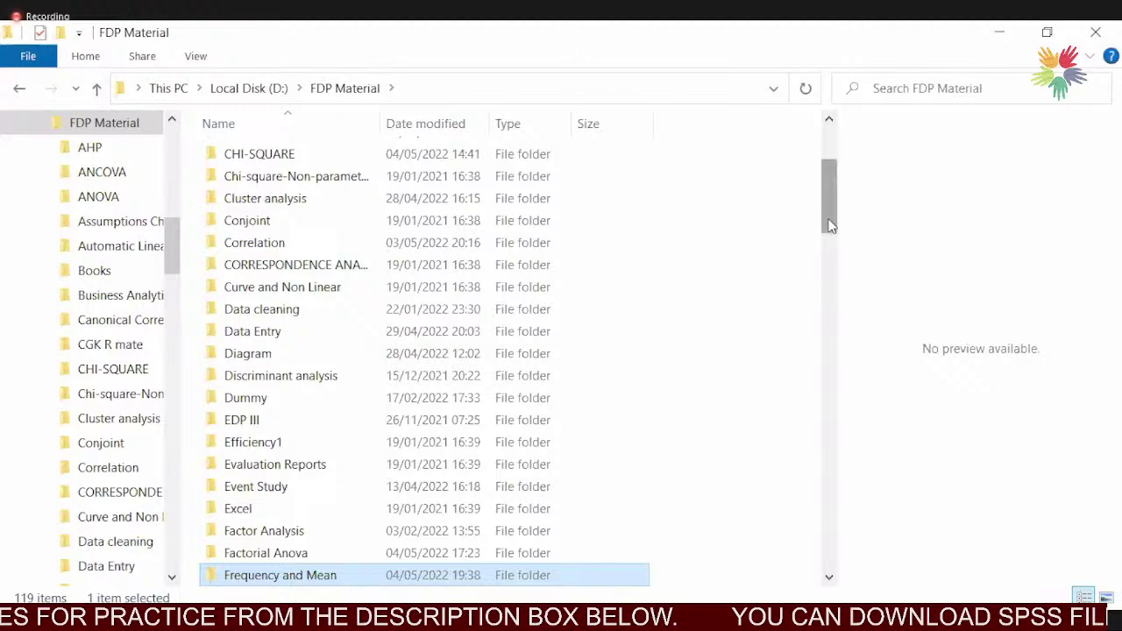
left_click_drag(831, 228, 839, 289)
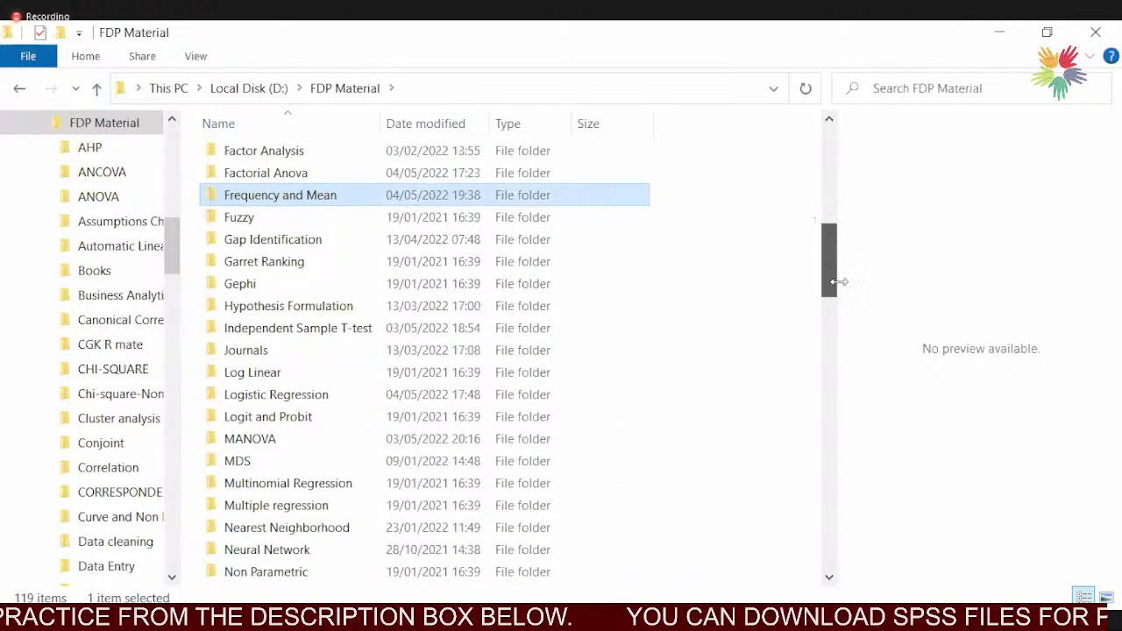
double_click(365, 339)
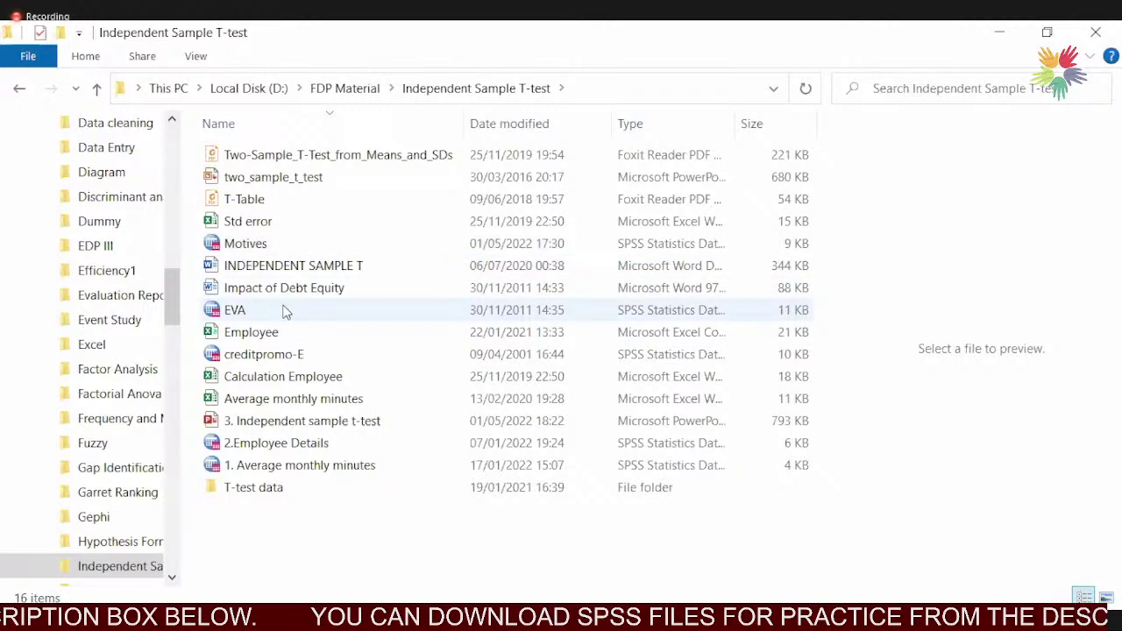
Open the 1. Average monthly minutes data file and bring it up in SPSS.
left_click(281, 474)
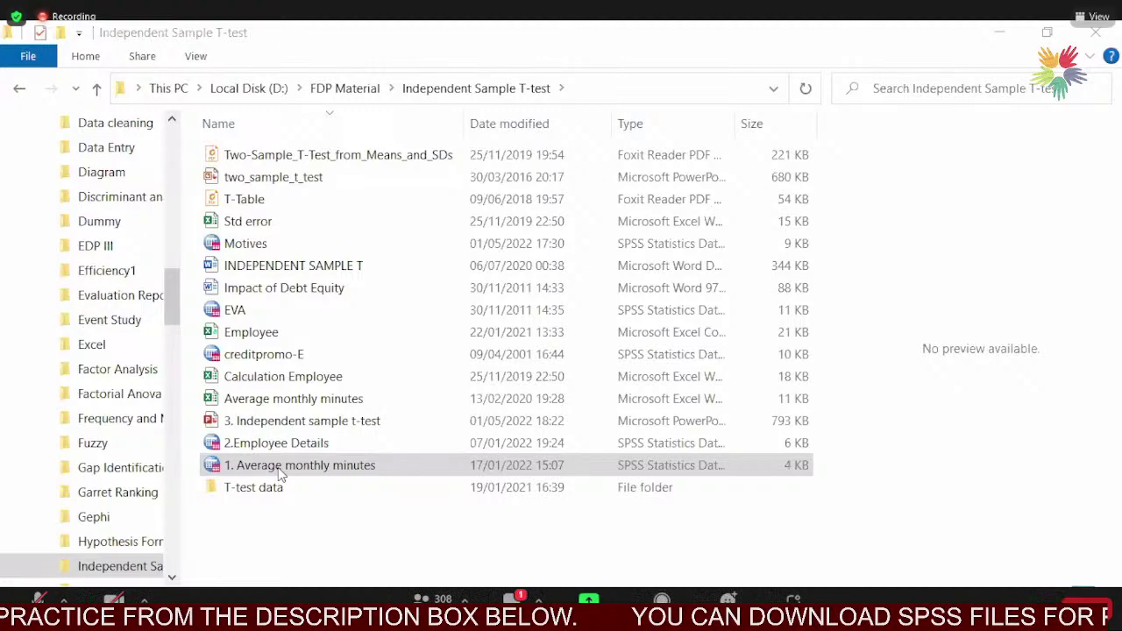
key("alt+Tab")
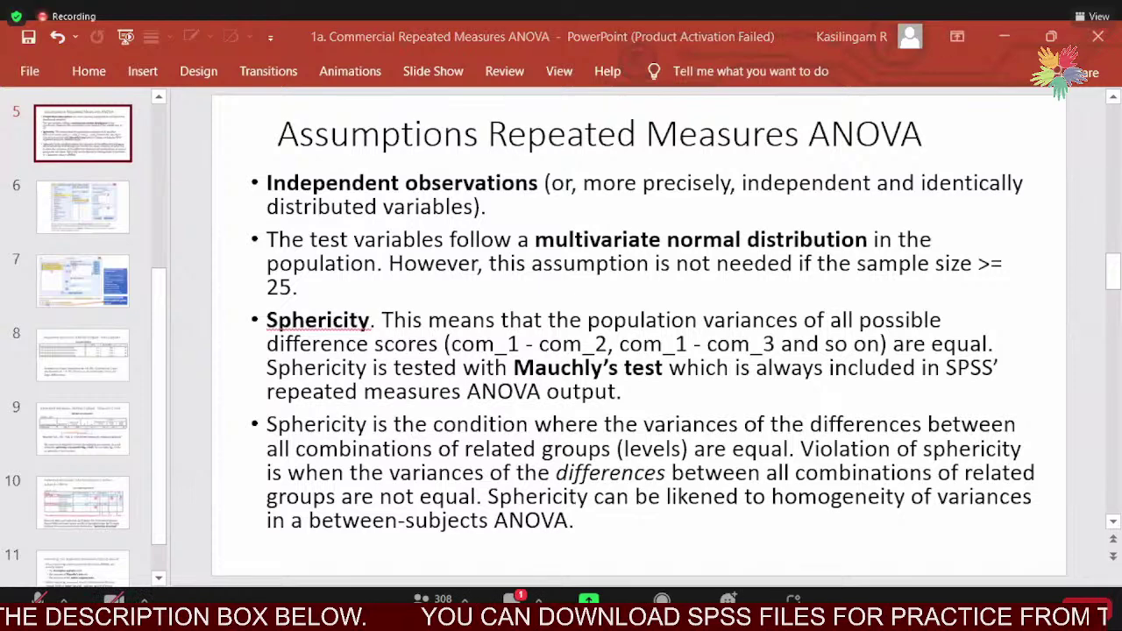
key("alt+Tab")
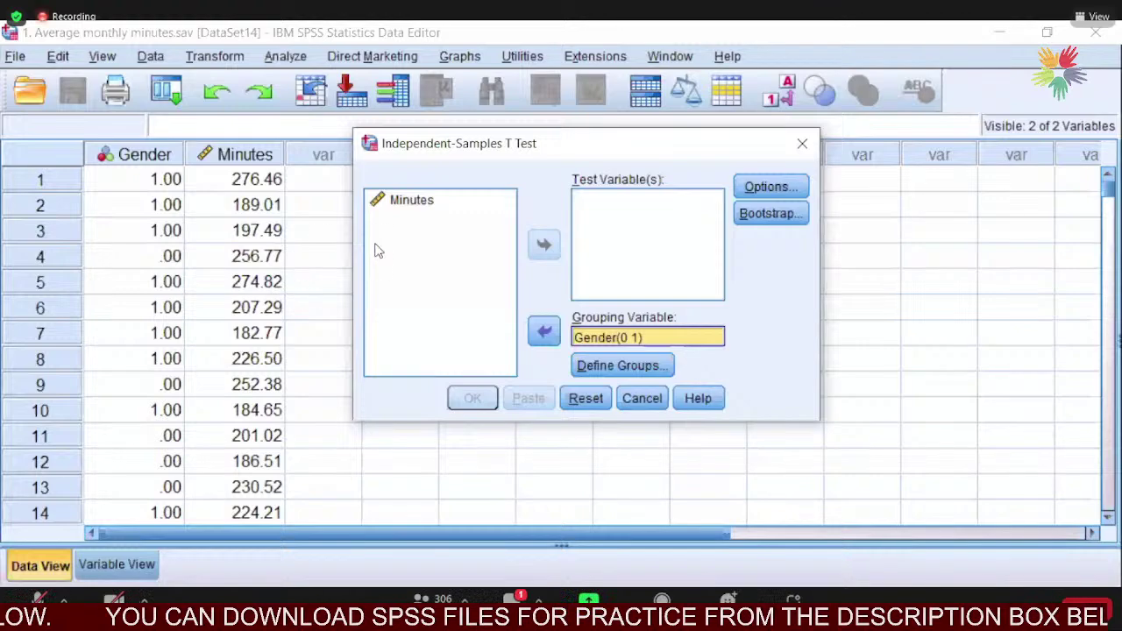
left_click(408, 201)
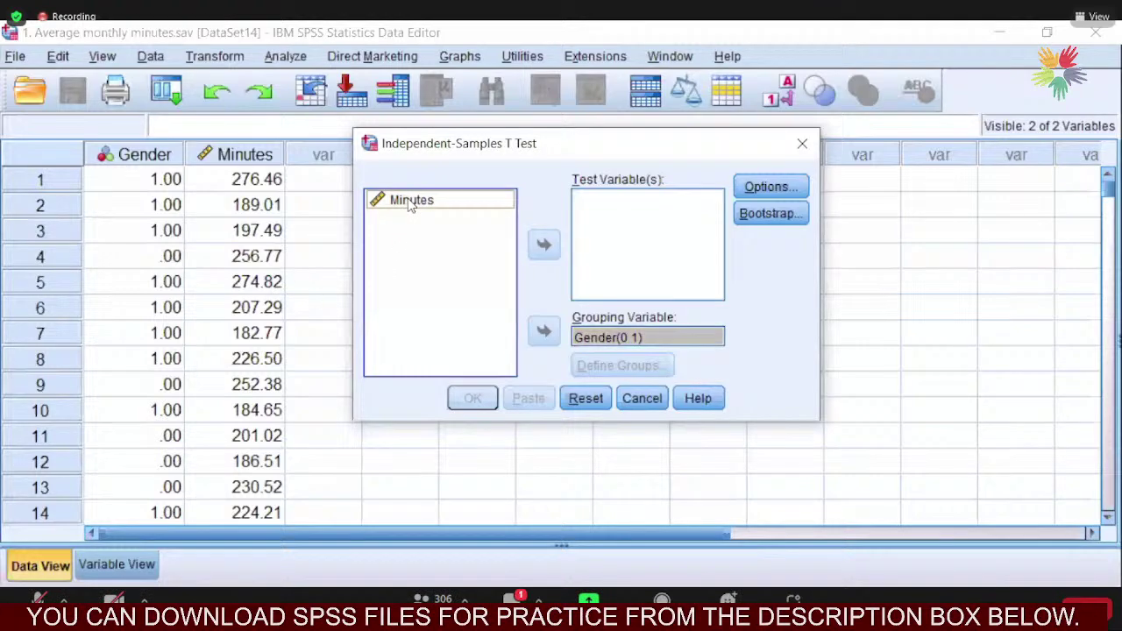
left_click(545, 245)
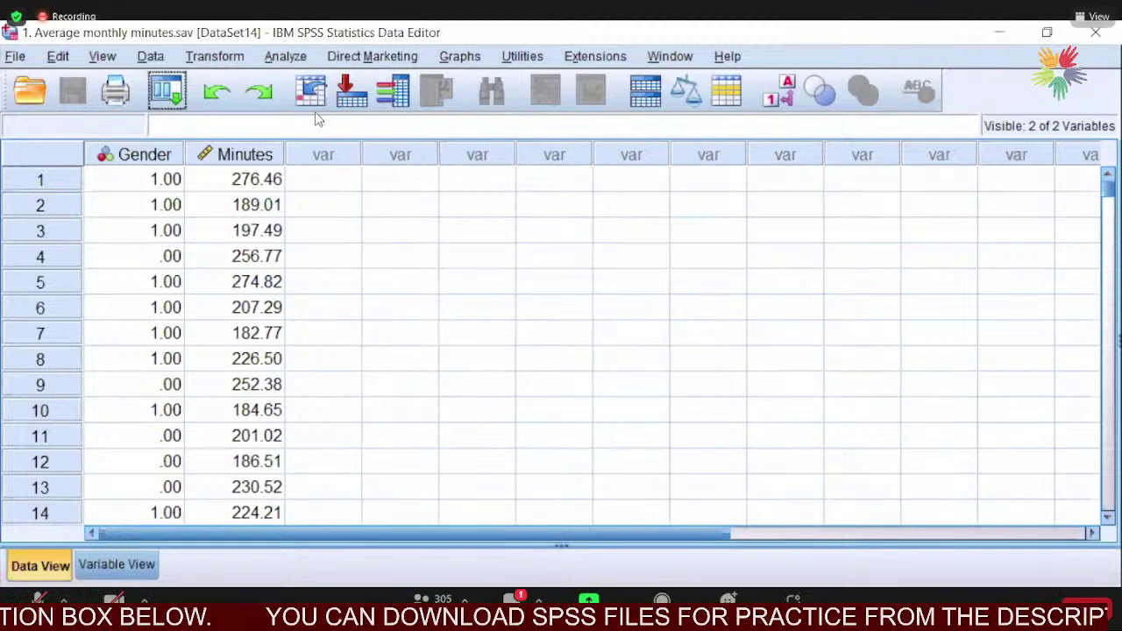
left_click(641, 401)
Set up an Independent-Samples T Test with Minutes as the test variable and Gender as the grouping variable.
left_click(293, 57)
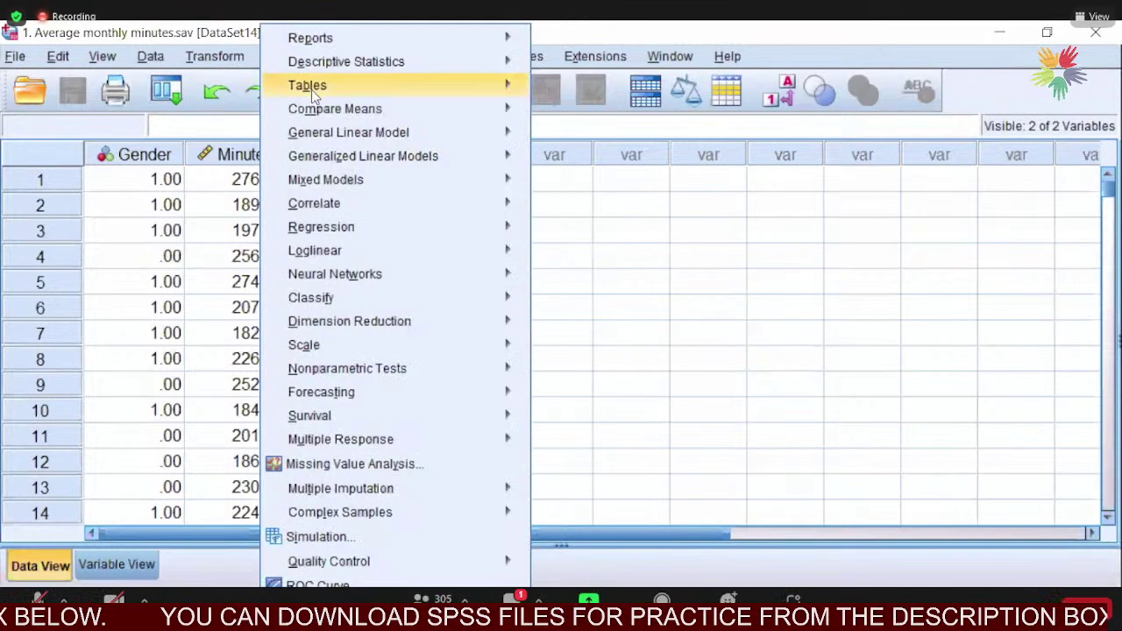
mouse_move(342, 108)
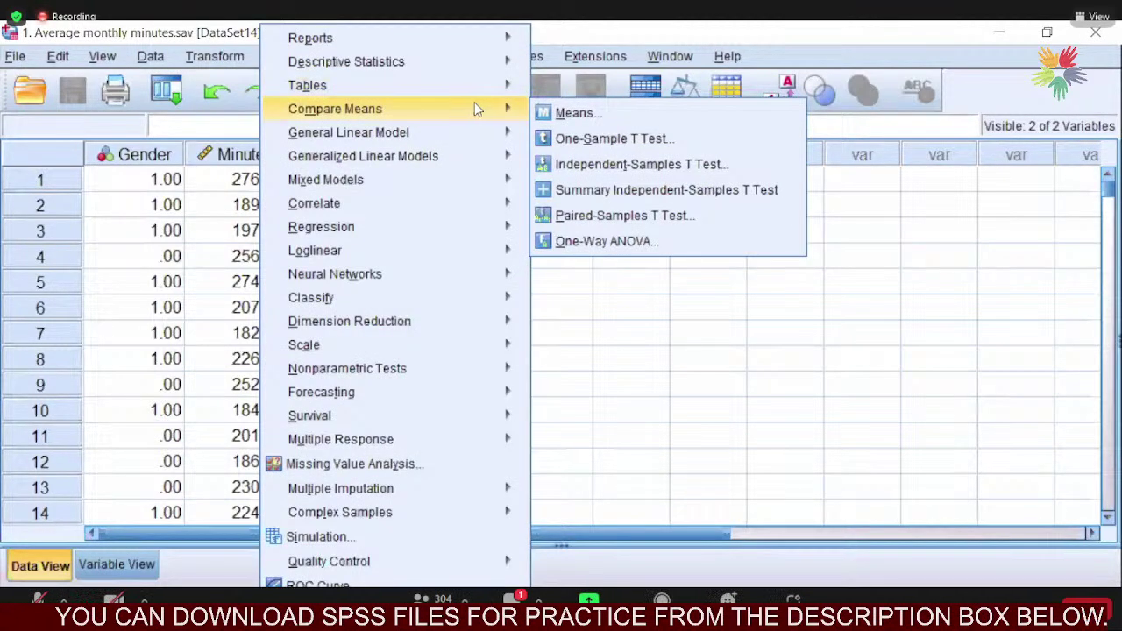
left_click(599, 165)
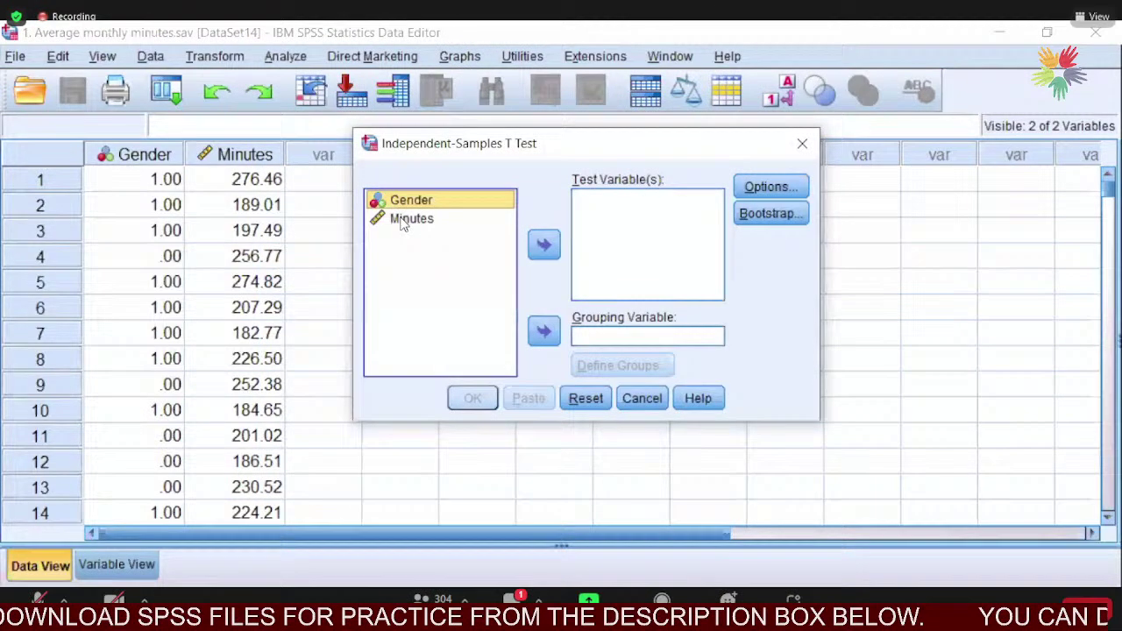
left_click(403, 220)
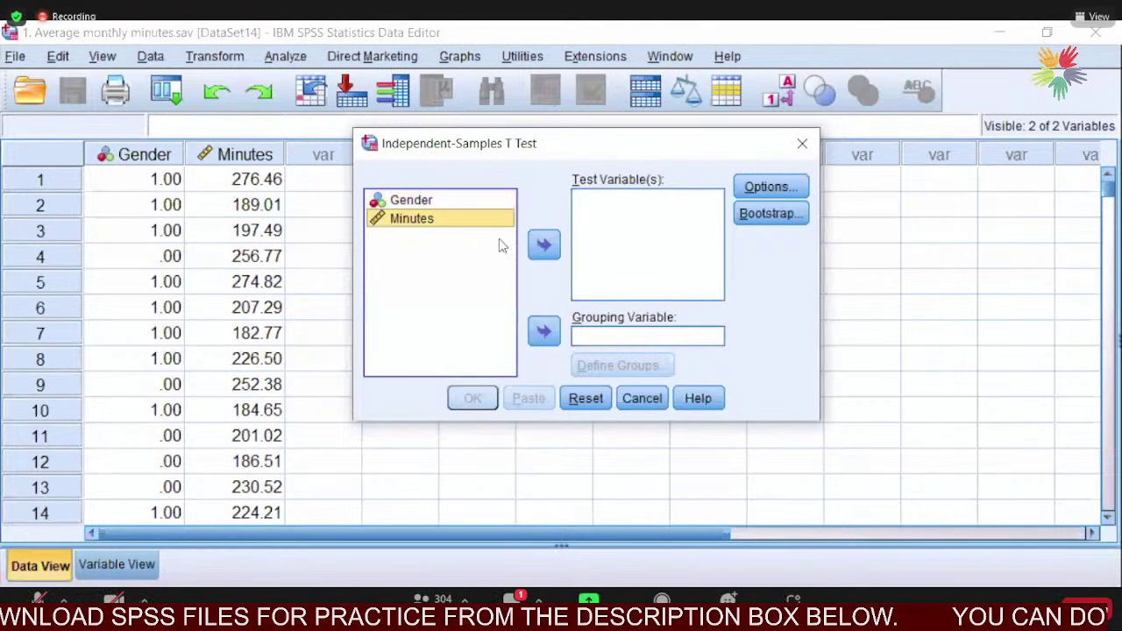
left_click(543, 248)
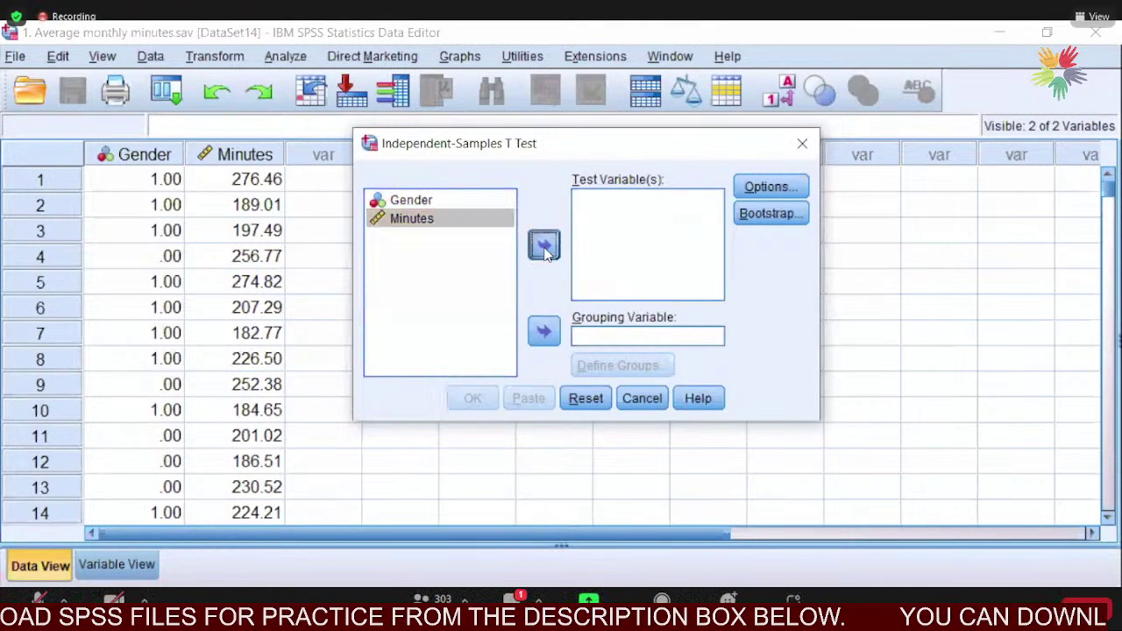
left_click(414, 202)
left_click(544, 331)
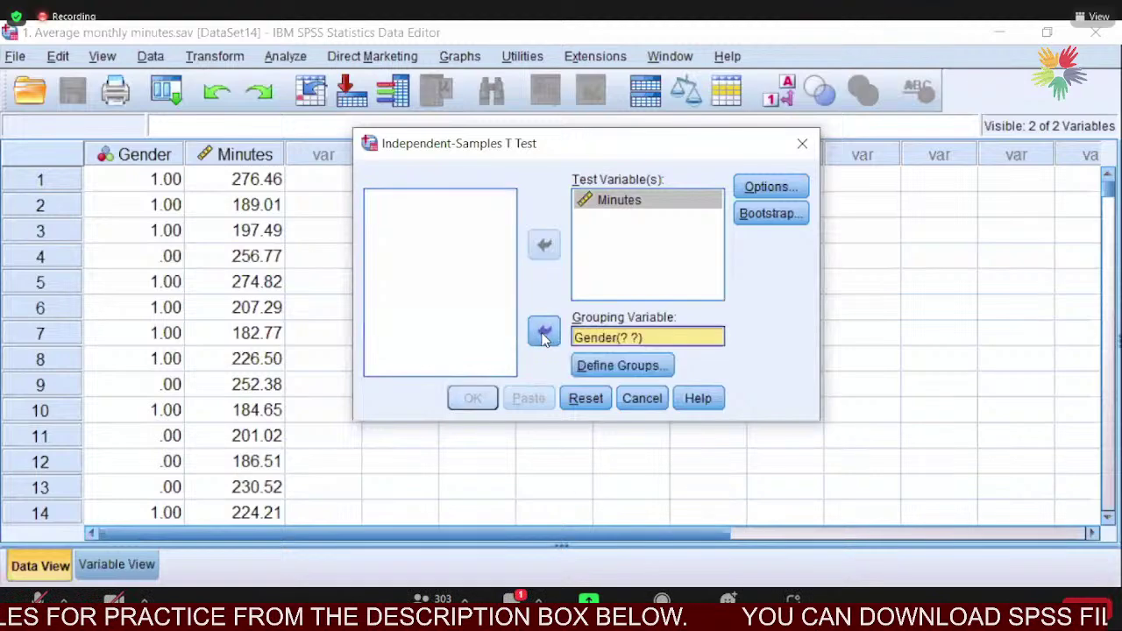
Define the Gender groups as 0 and 1 and run the independent-samples t test.
left_click(616, 367)
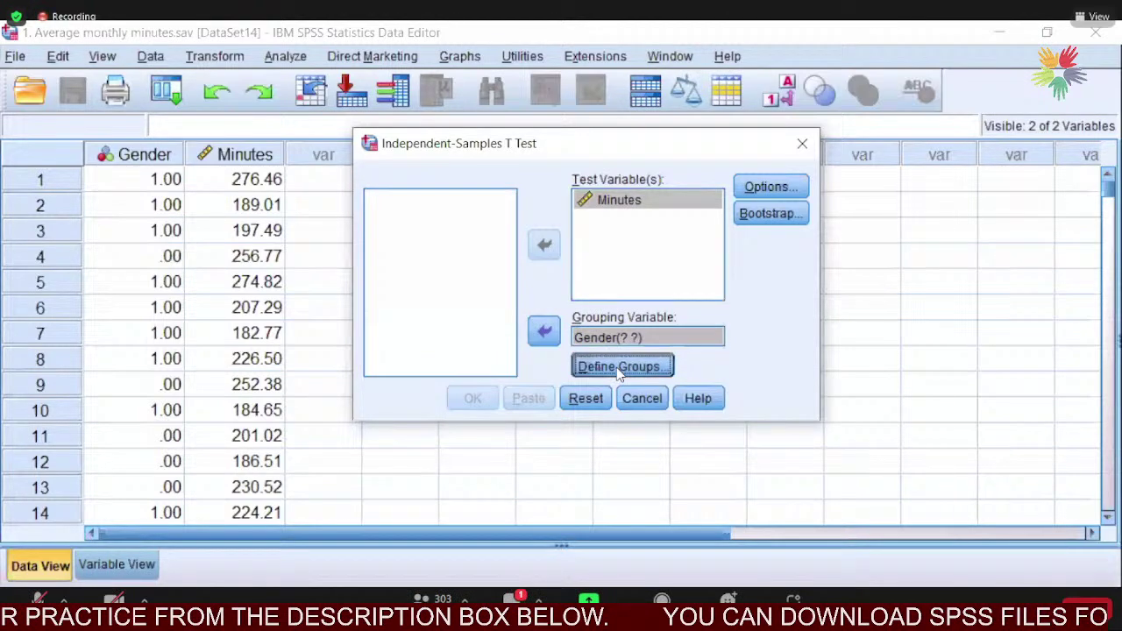
left_click(666, 296)
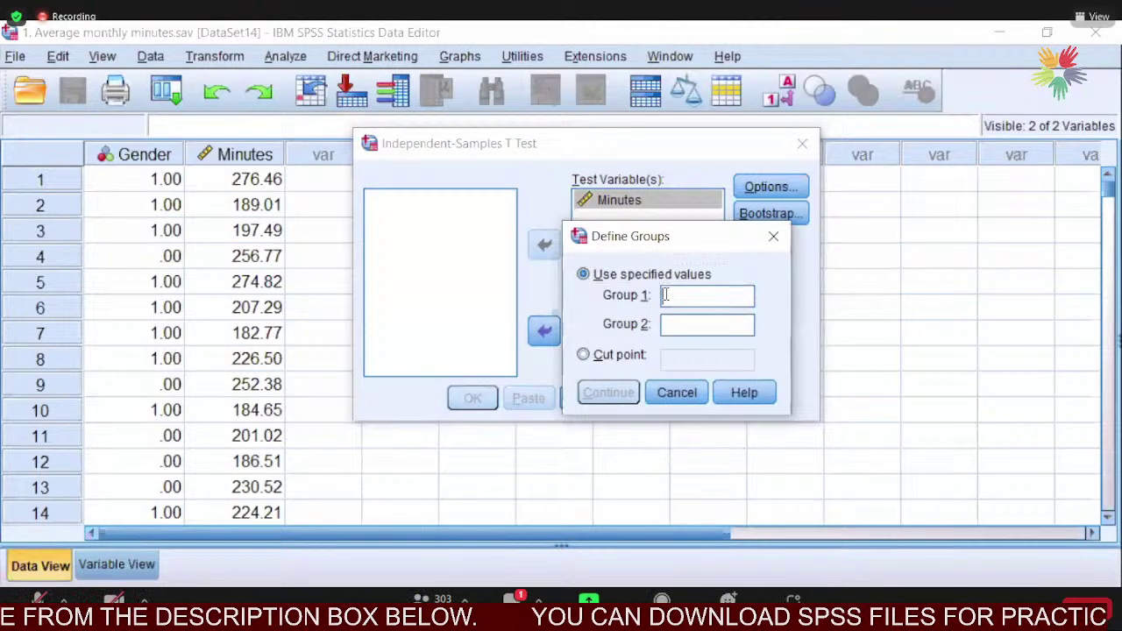
left_click(679, 329)
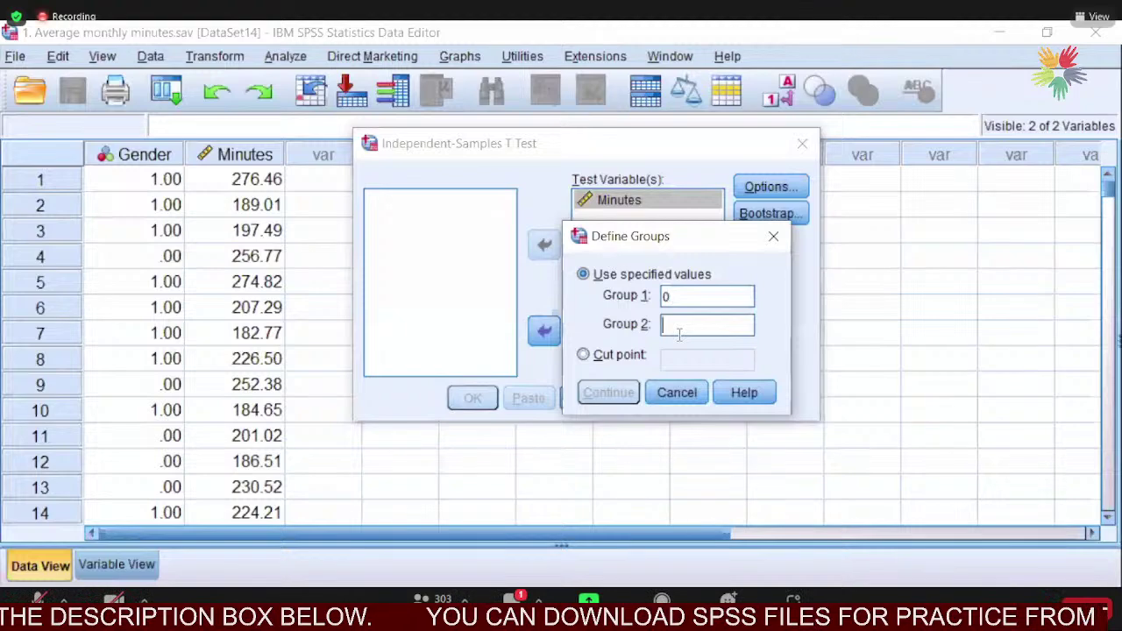
type("1")
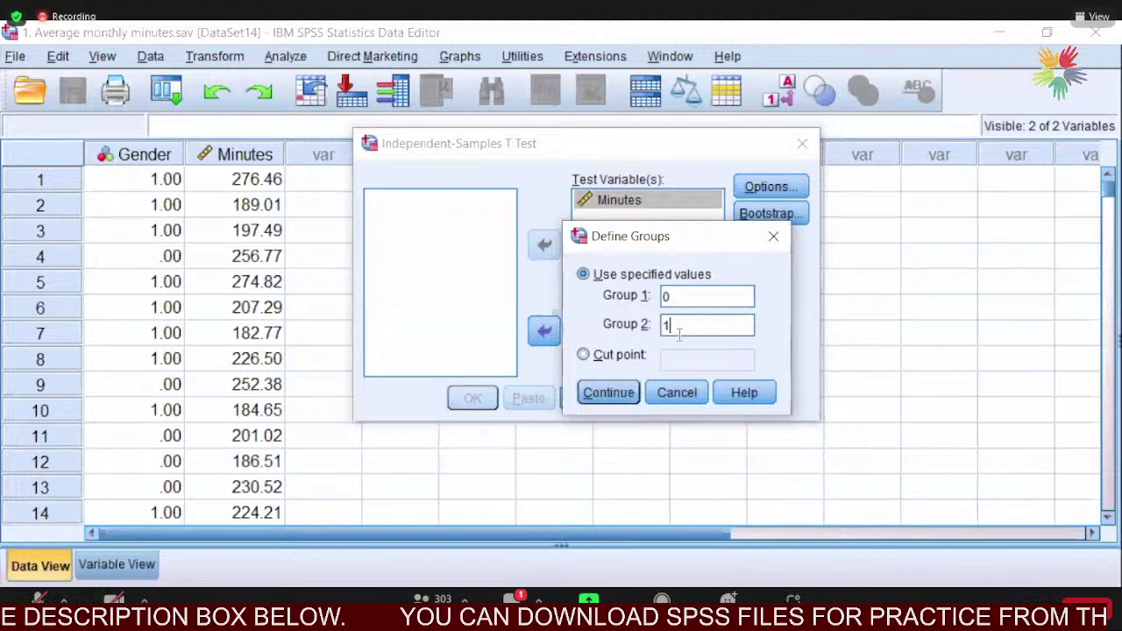
left_click(601, 396)
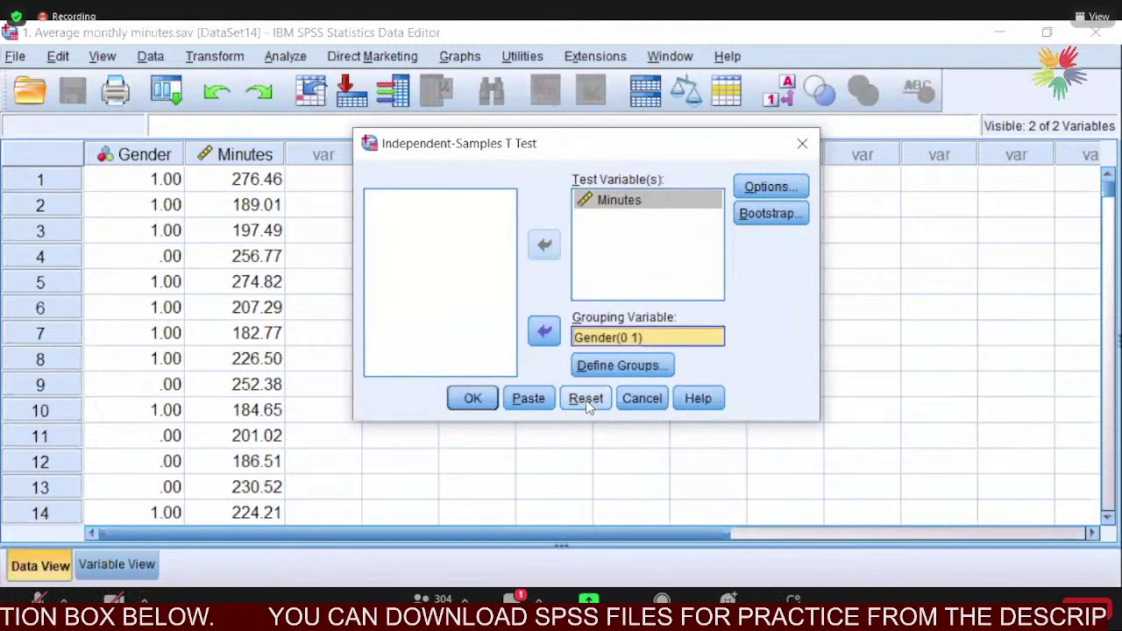
left_click(478, 400)
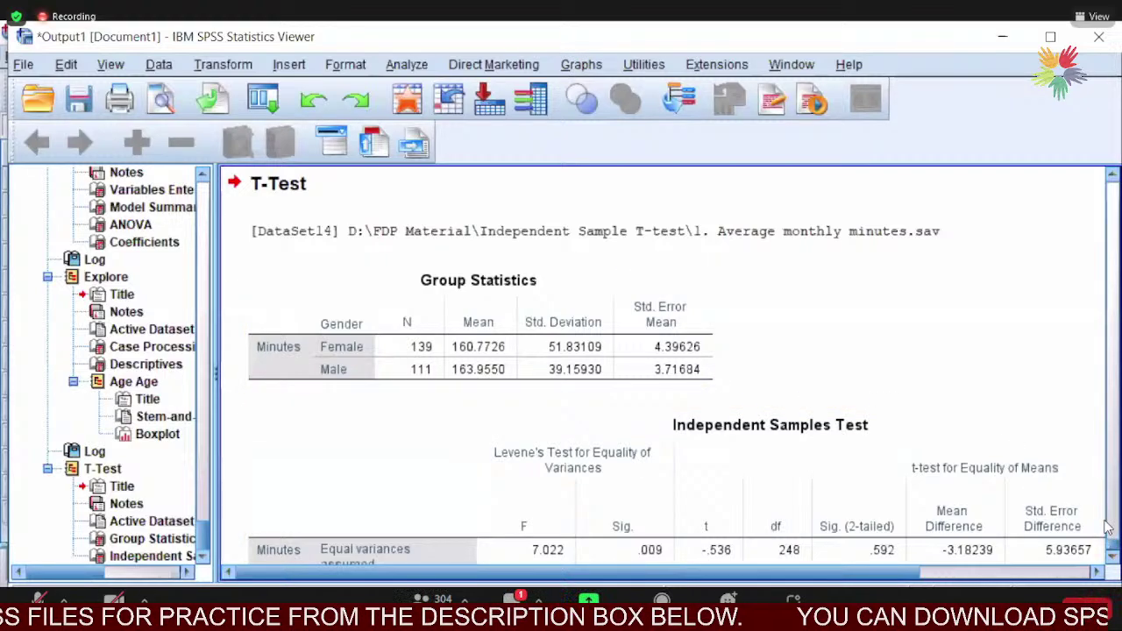
Examine the Group Statistics and Independent Samples Test tables for Minutes, including the mean difference and its standard error.
scroll(1107, 527, "down", 3)
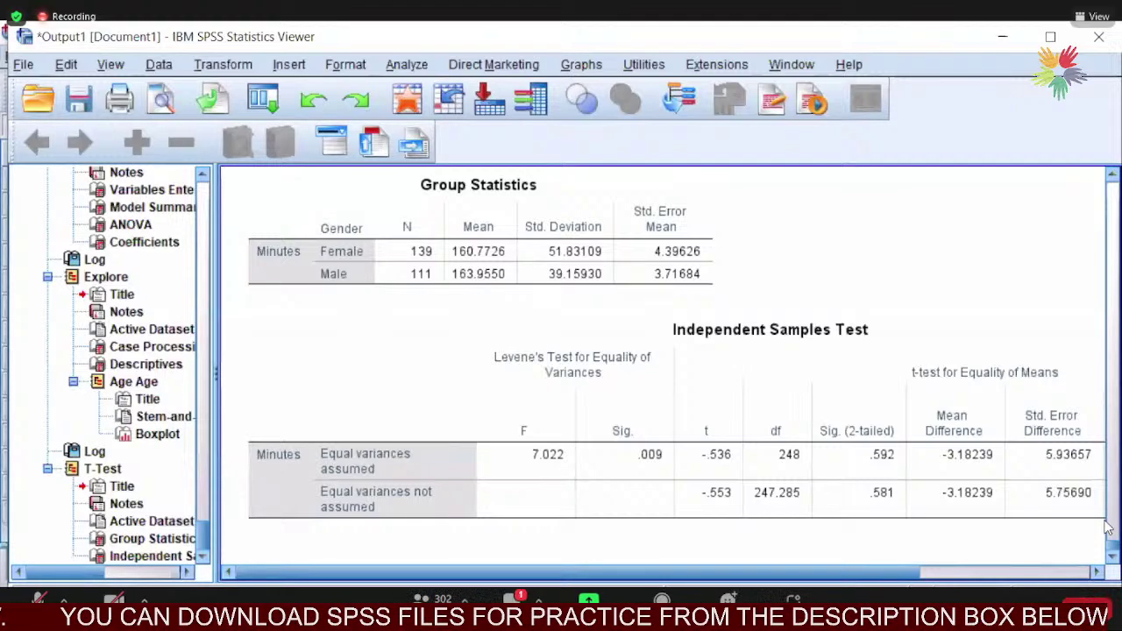
left_click(940, 469)
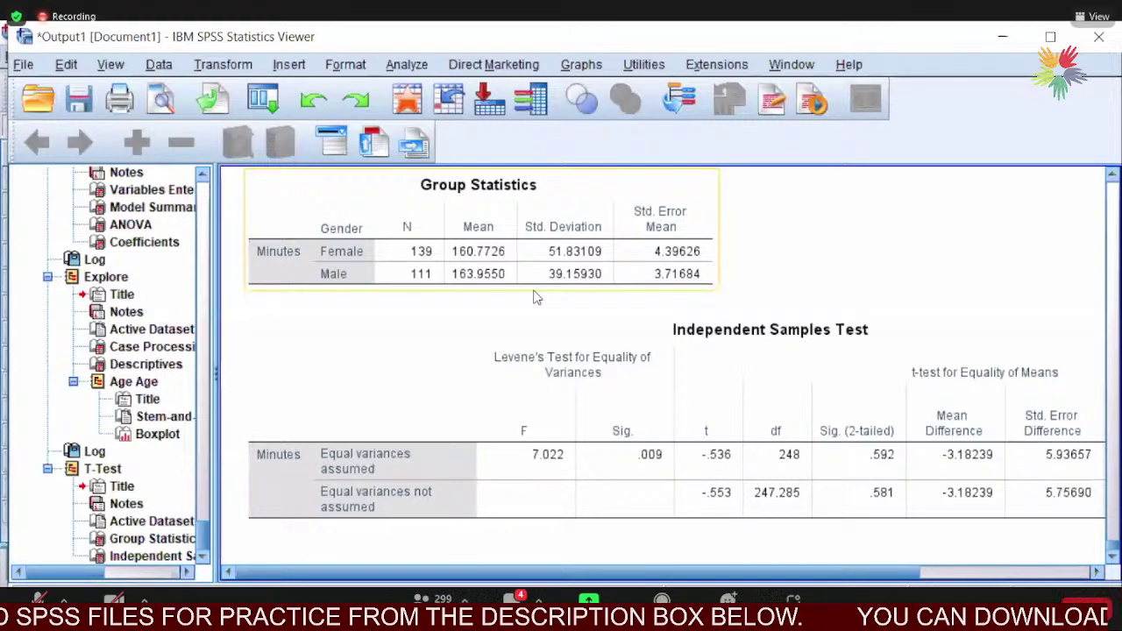
left_click(762, 351)
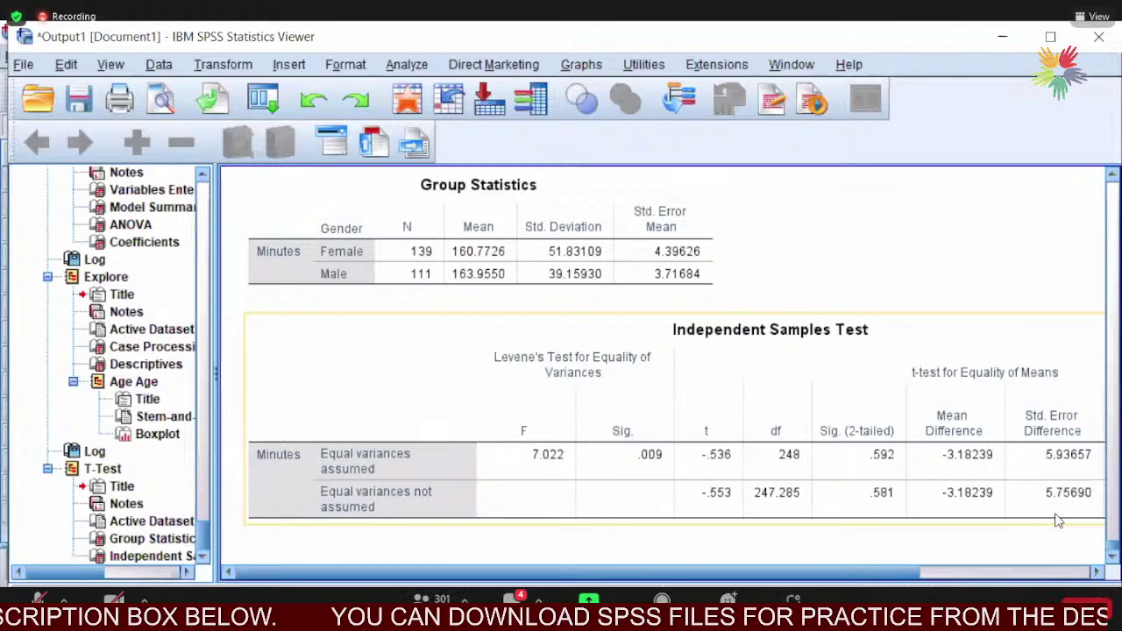
left_click(1027, 527)
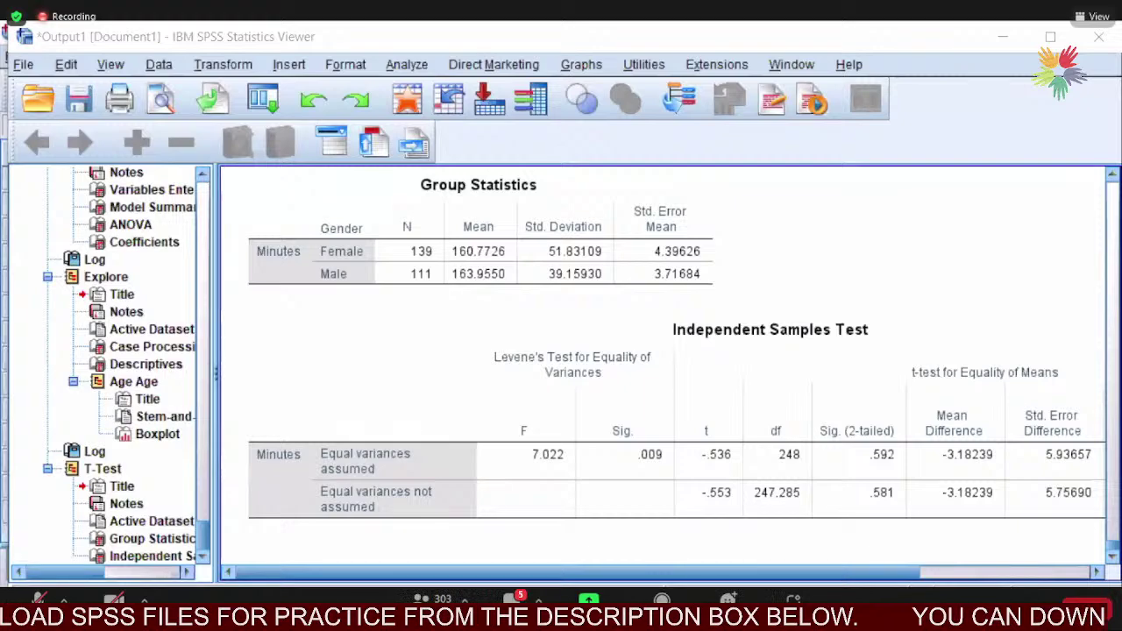
scroll(640, 574, "right", 3)
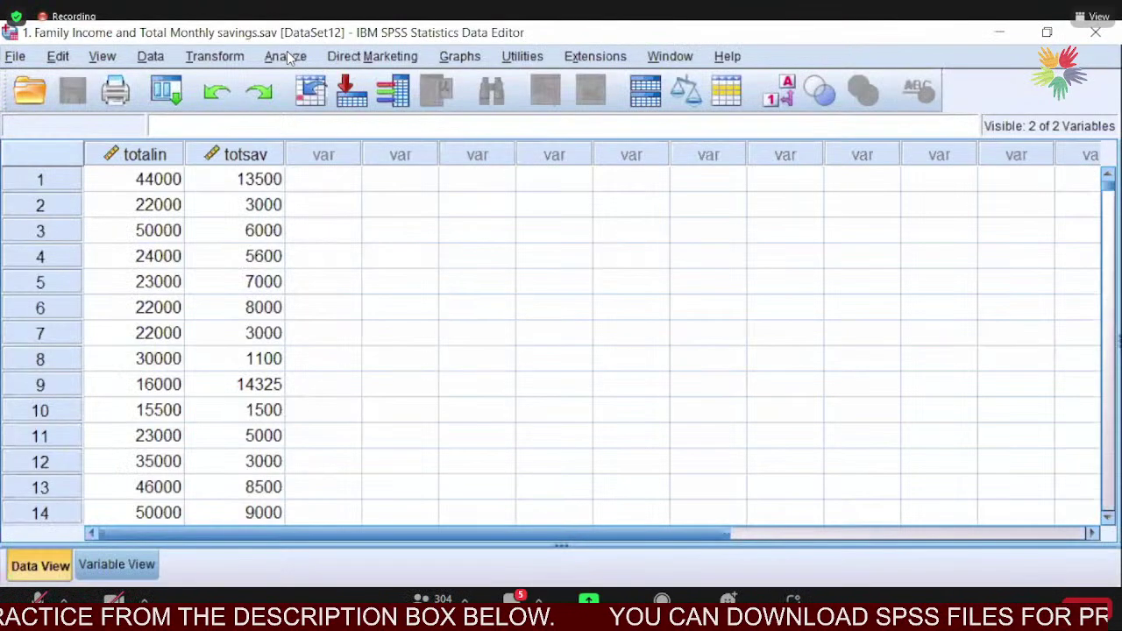
Run the linear regression of totsav on totalin in the Family Income data with 95% confidence intervals for the coefficients.
left_click(290, 56)
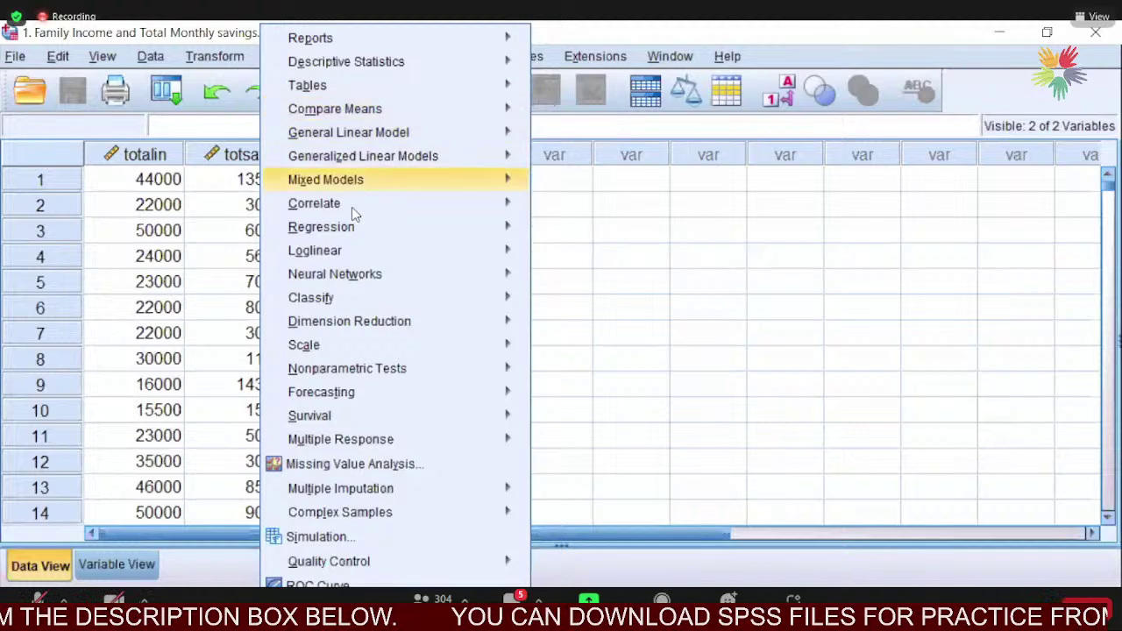
mouse_move(345, 230)
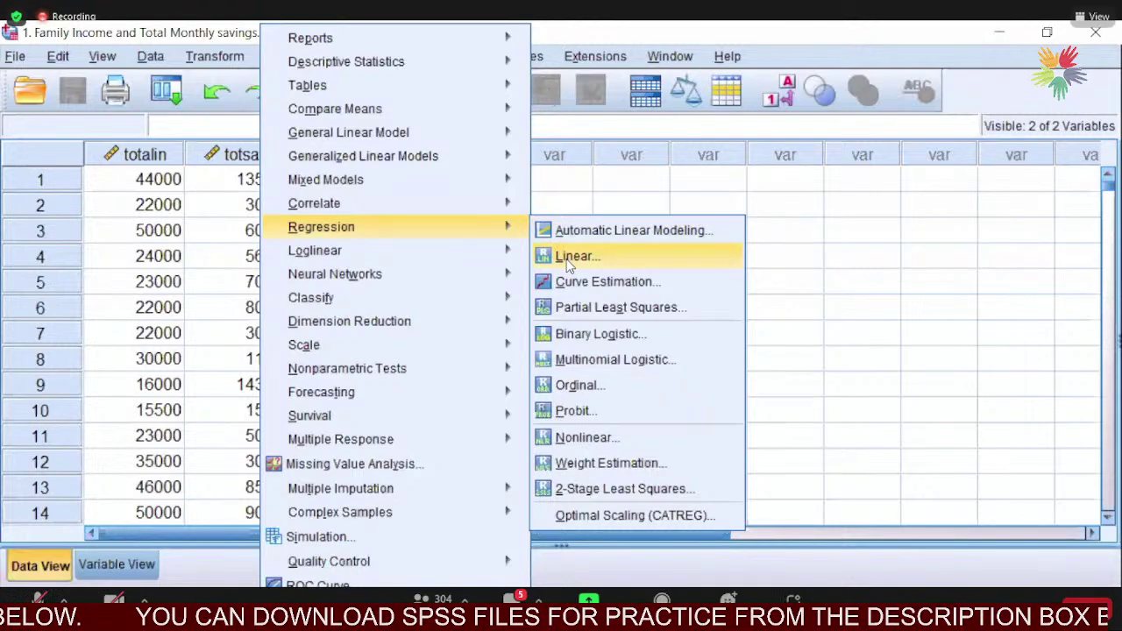
left_click(570, 259)
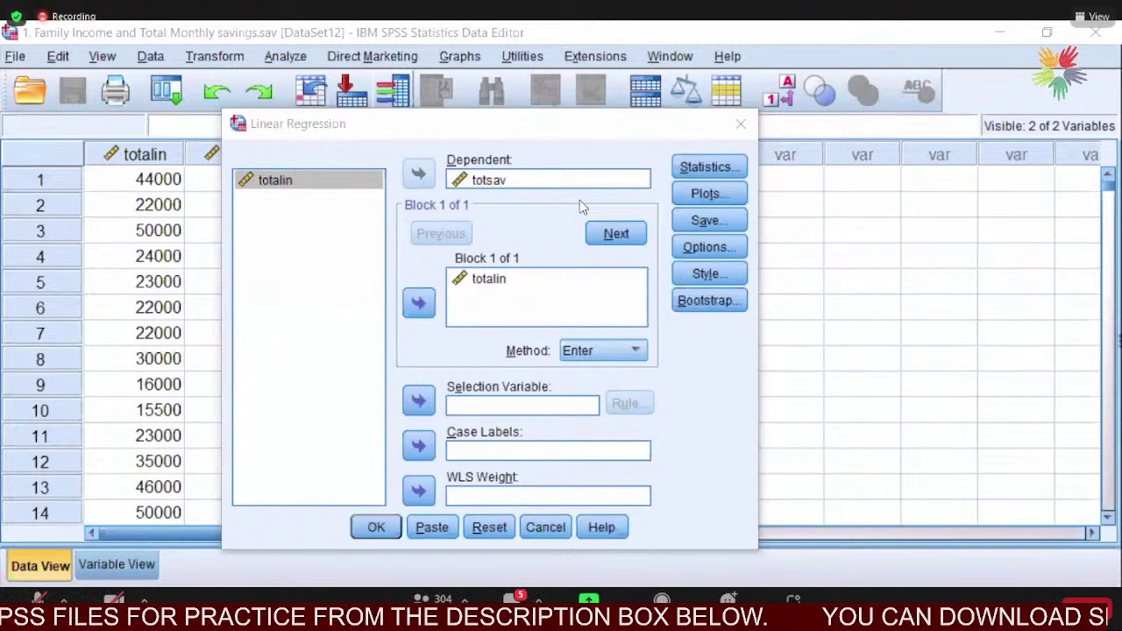
left_click(712, 169)
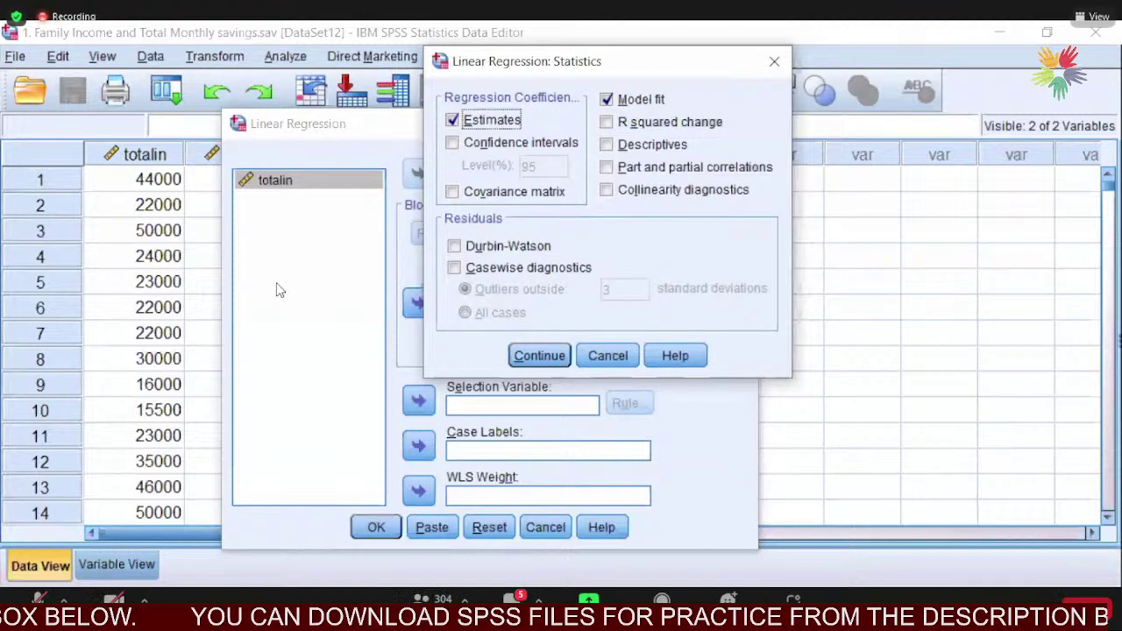
left_click(453, 145)
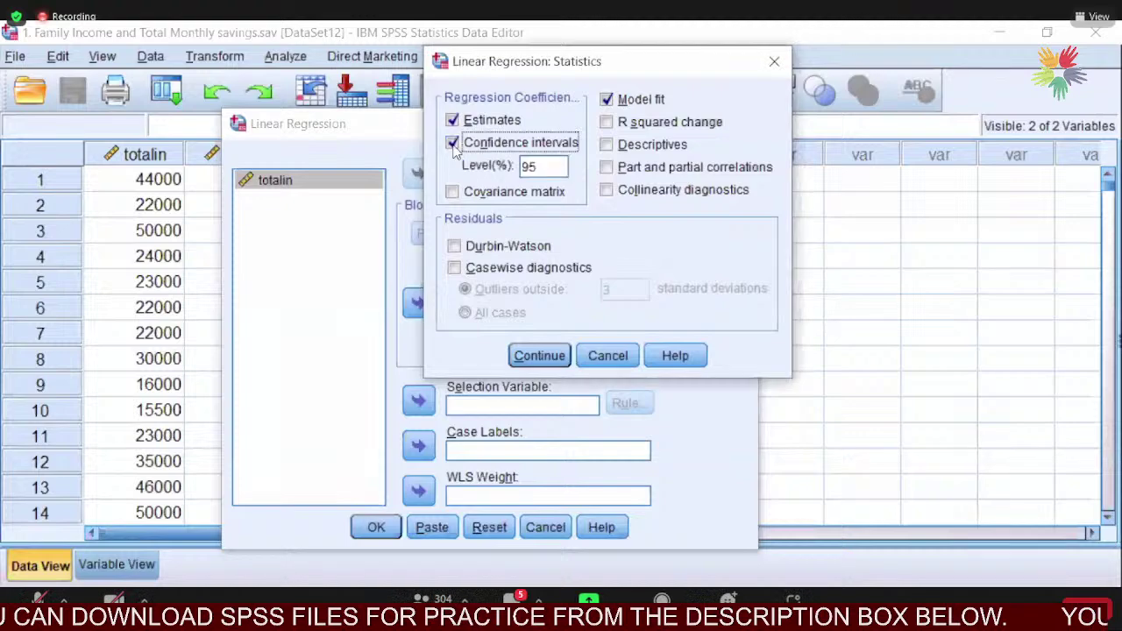
left_click(541, 357)
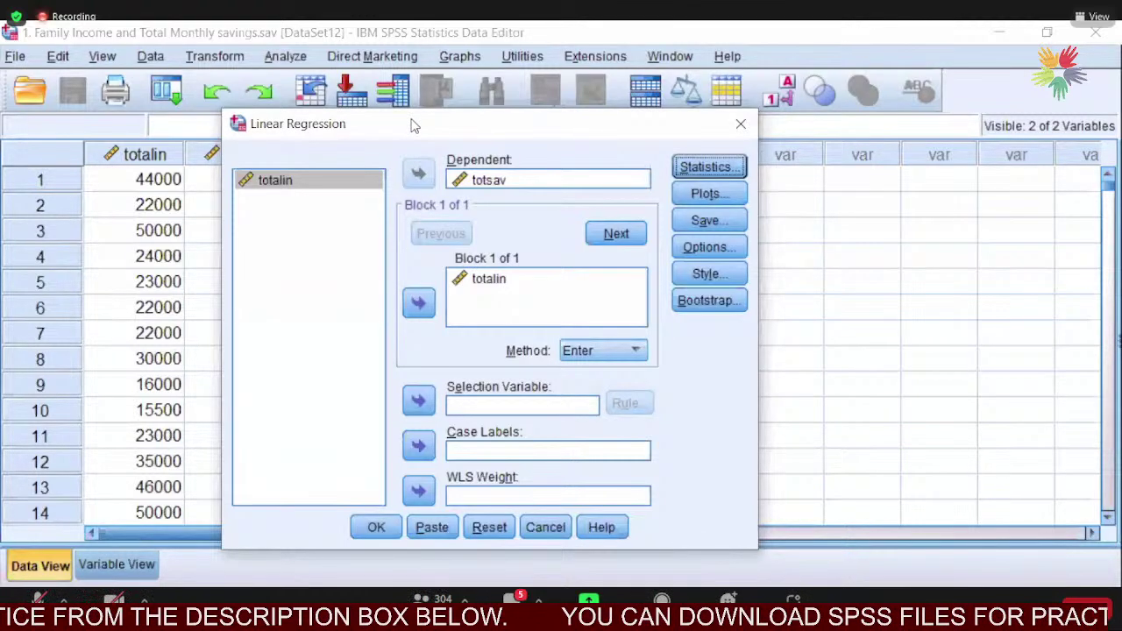
left_click_drag(413, 125, 365, 38)
left_click(334, 441)
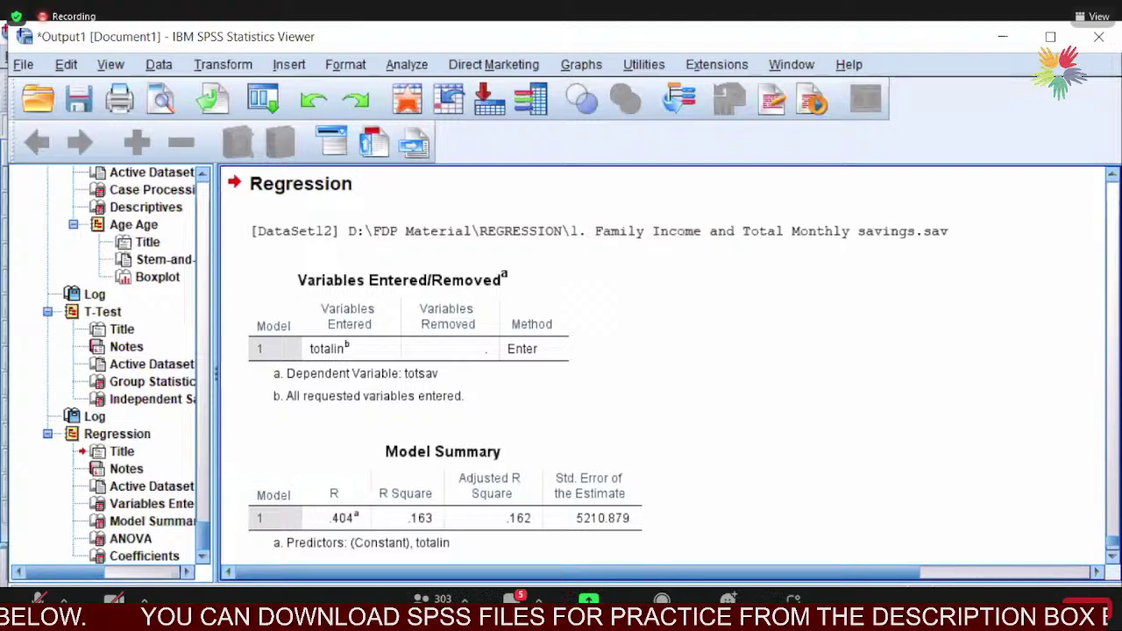
Examine the regression Coefficients table, including the standard errors and 95% confidence interval bounds for B, and review the regression syntax above it.
left_click(1112, 557)
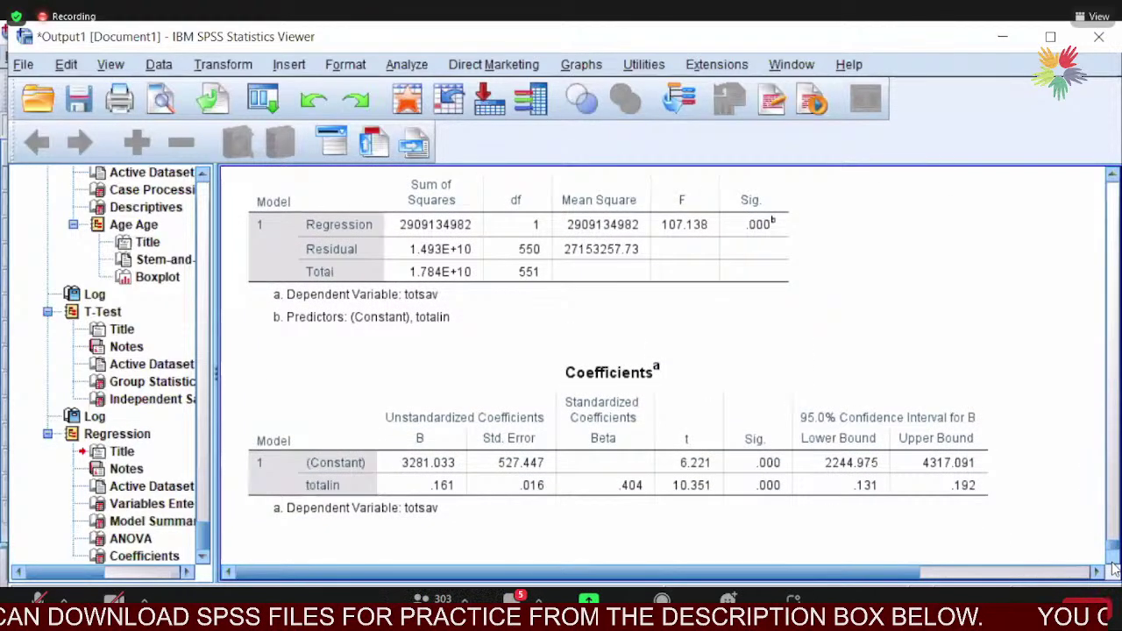
left_click(892, 448)
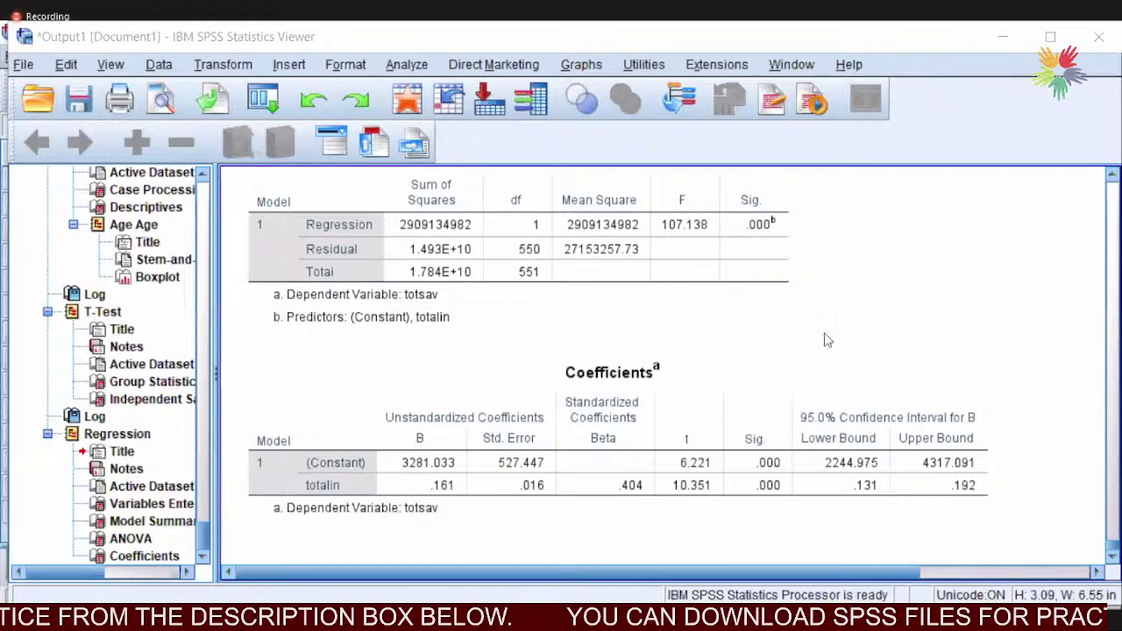
left_click(630, 400)
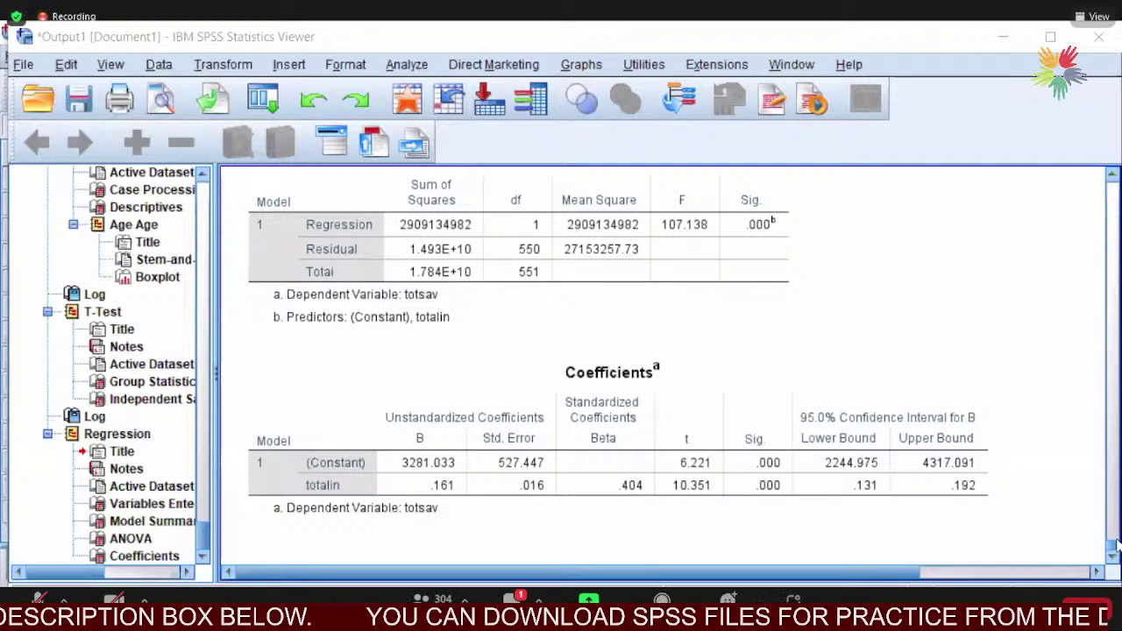
left_click_drag(1116, 542, 1117, 534)
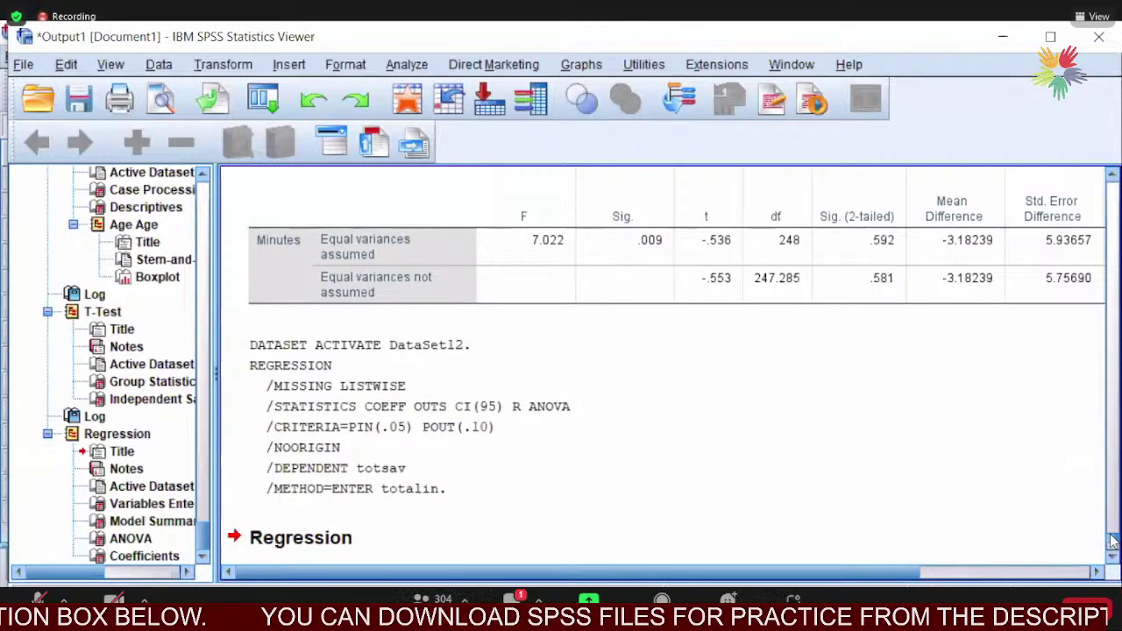
left_click_drag(1112, 542, 1112, 547)
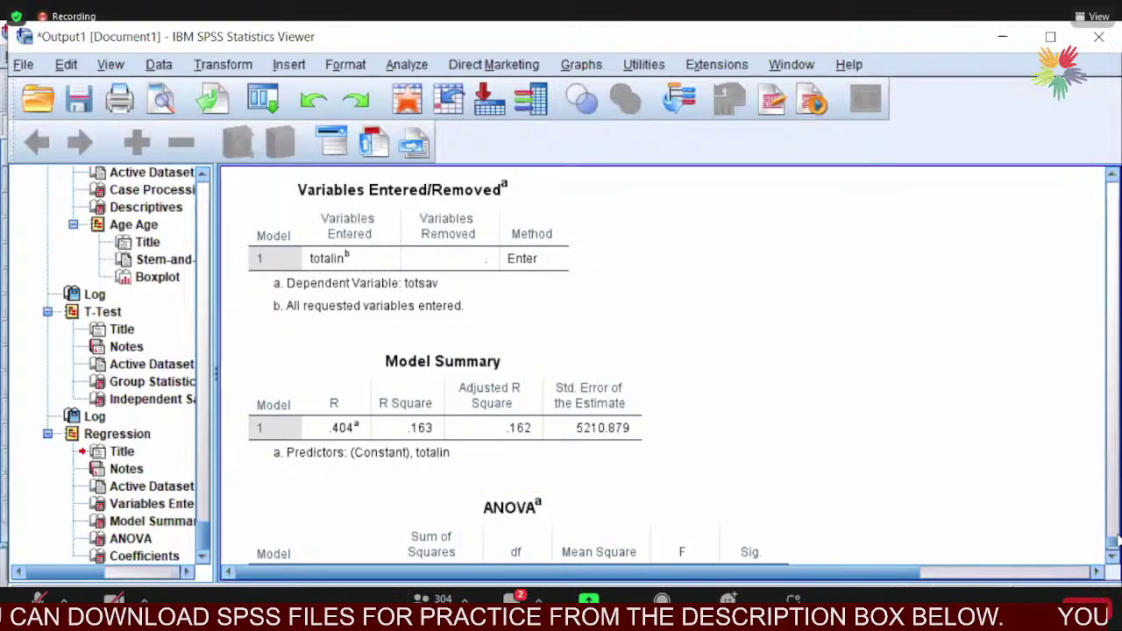
scroll(1111, 552, "down", 5)
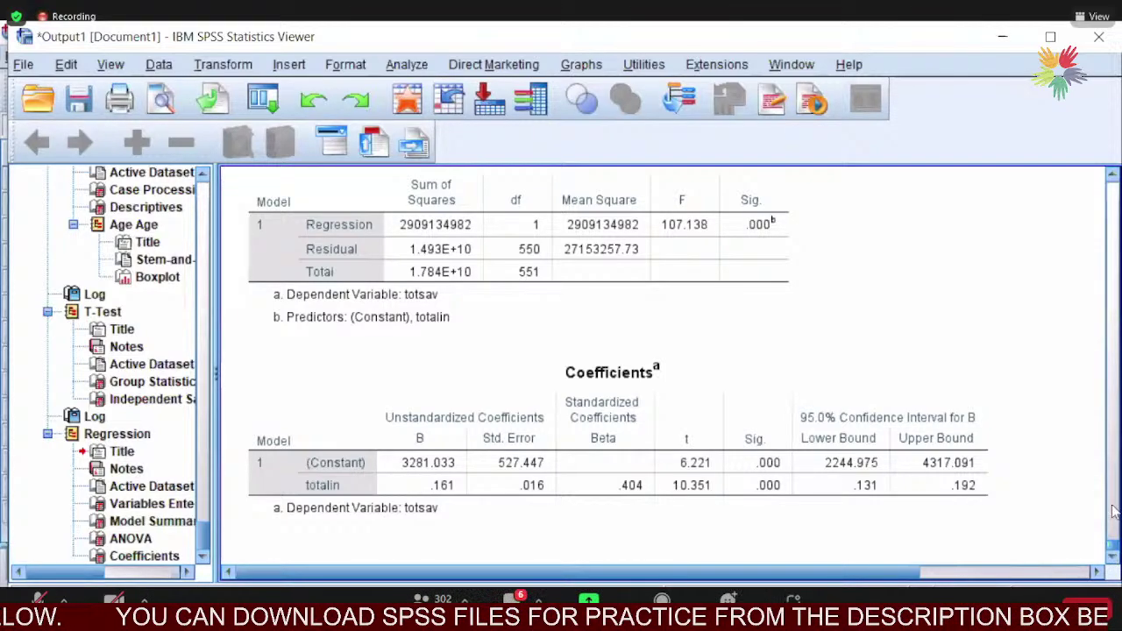
left_click(1111, 174)
left_click(1112, 175)
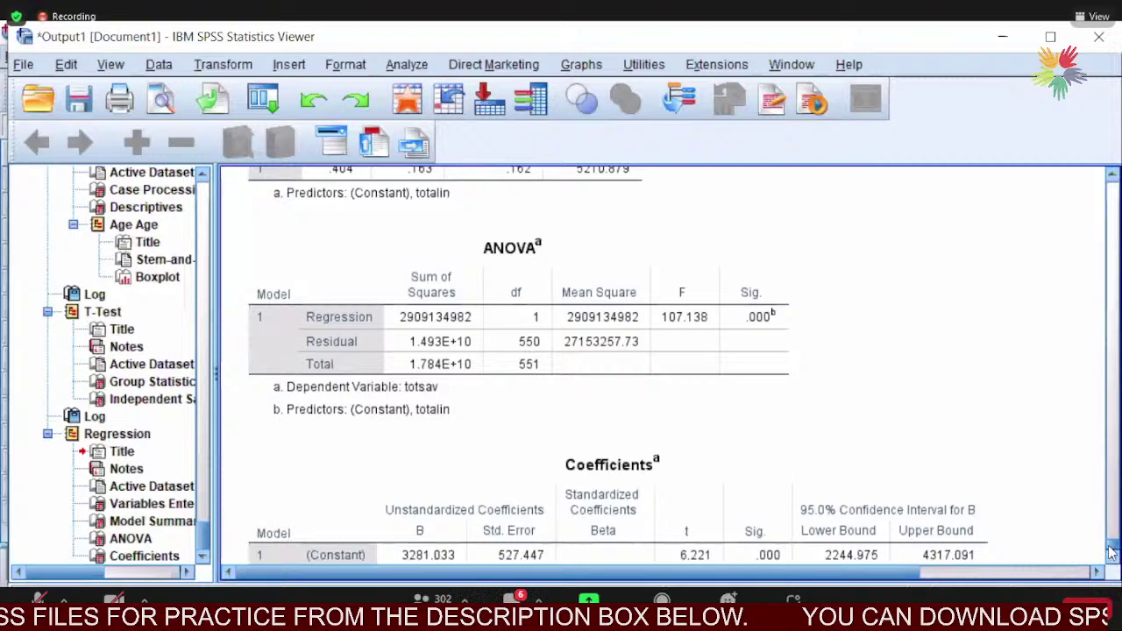
scroll(513, 532, "up", 10)
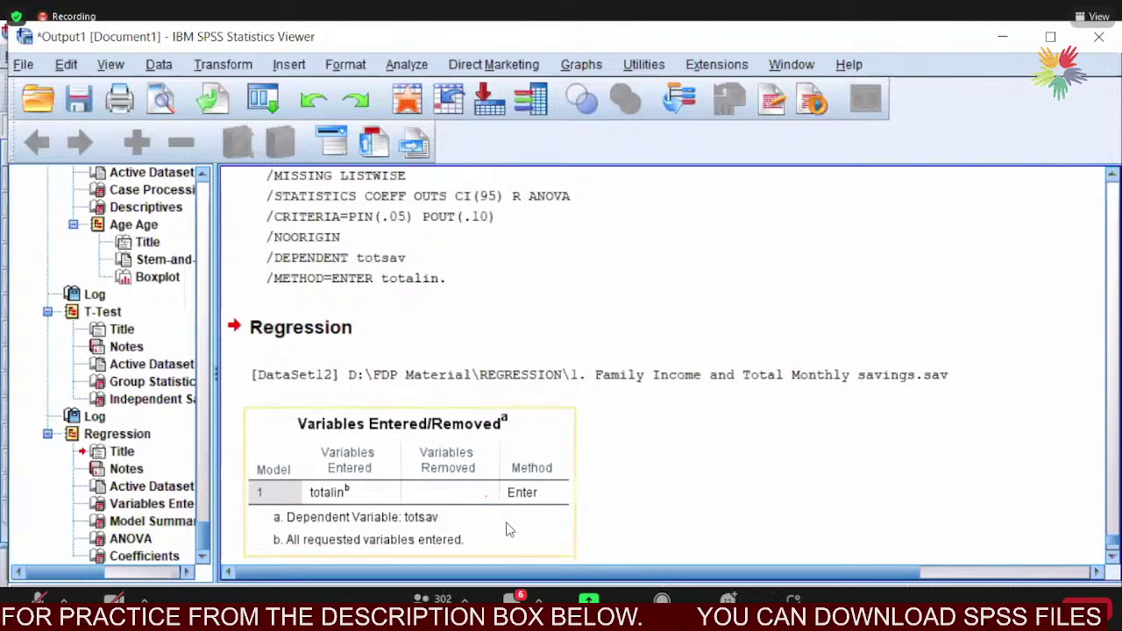
Examine the regression's Model Summary and ANOVA tables, comparing R Square and Adjusted R Square with the F test and its significance.
scroll(509, 530, "down", 8)
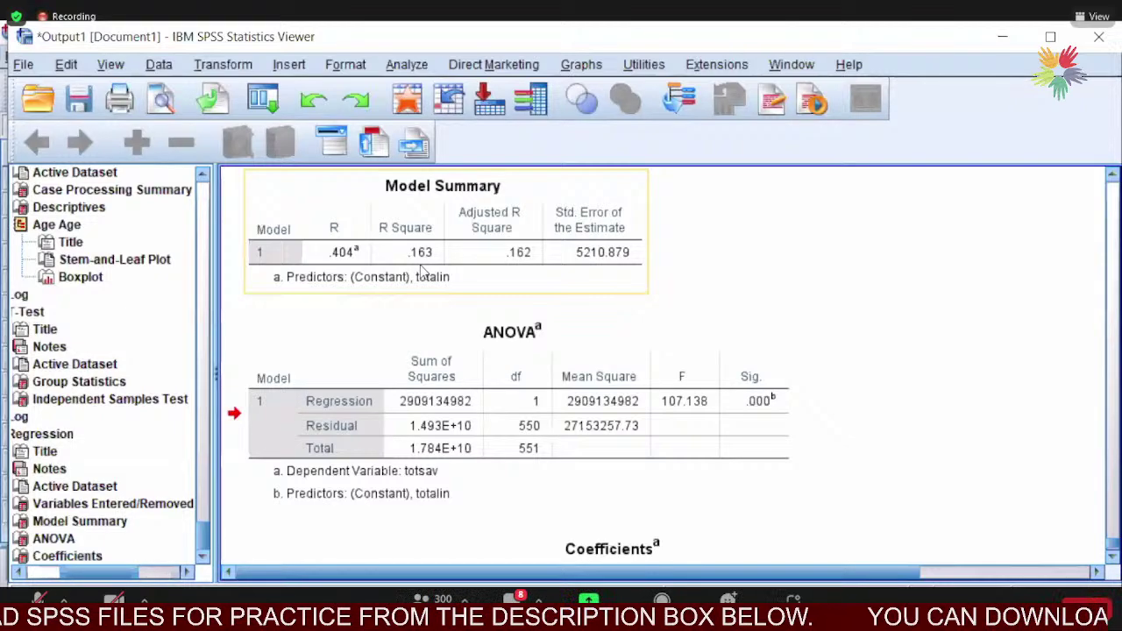
left_click(522, 376)
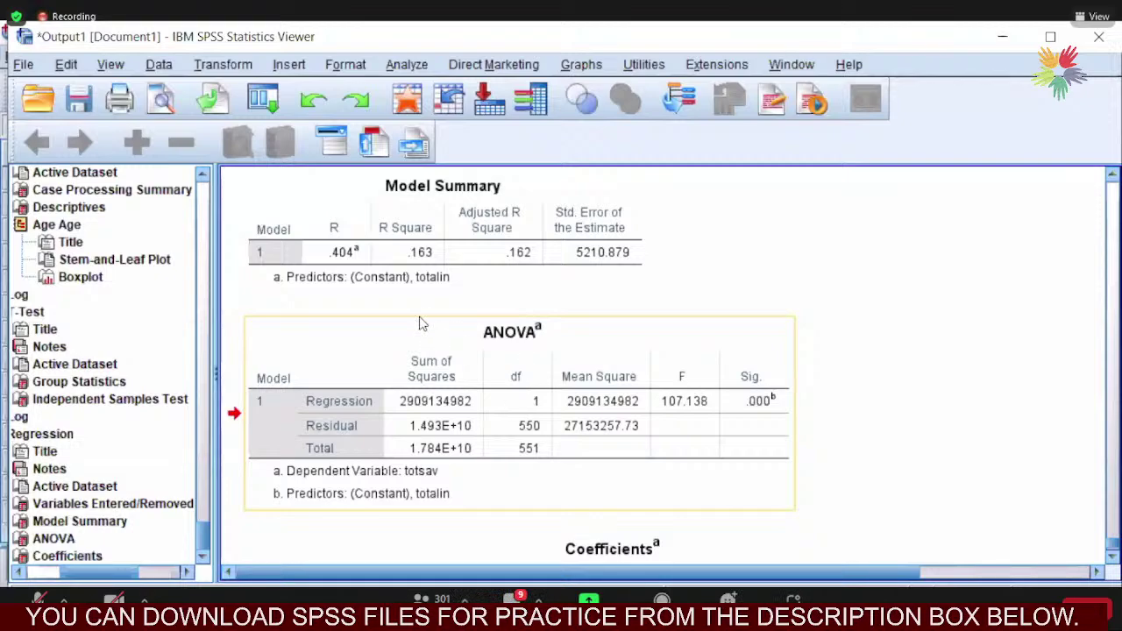
left_click(412, 254)
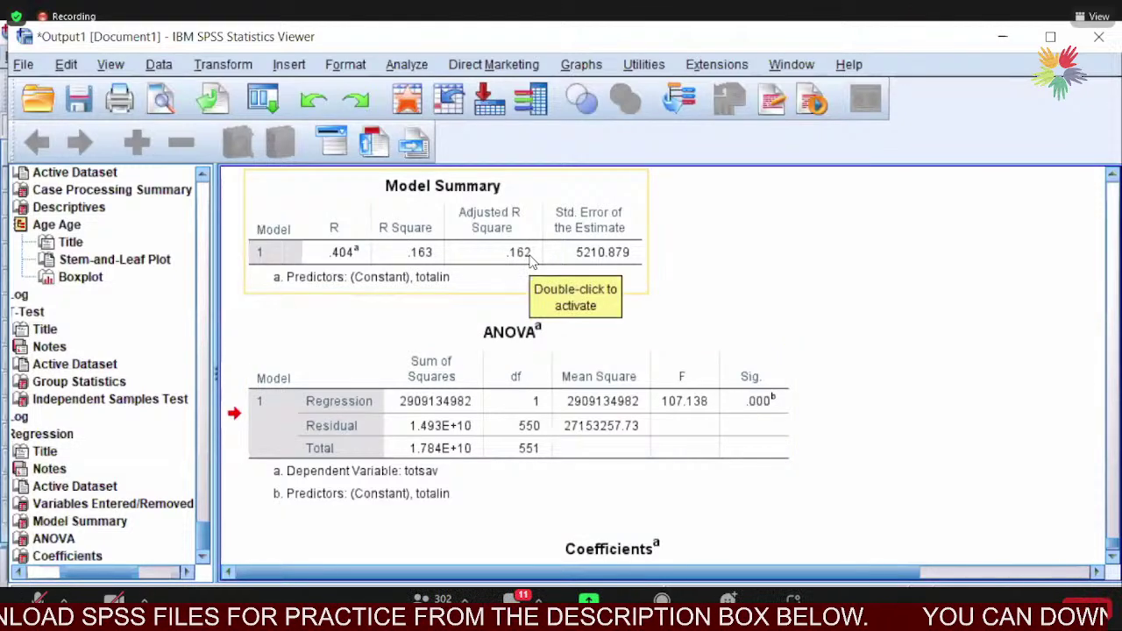
left_click(926, 366)
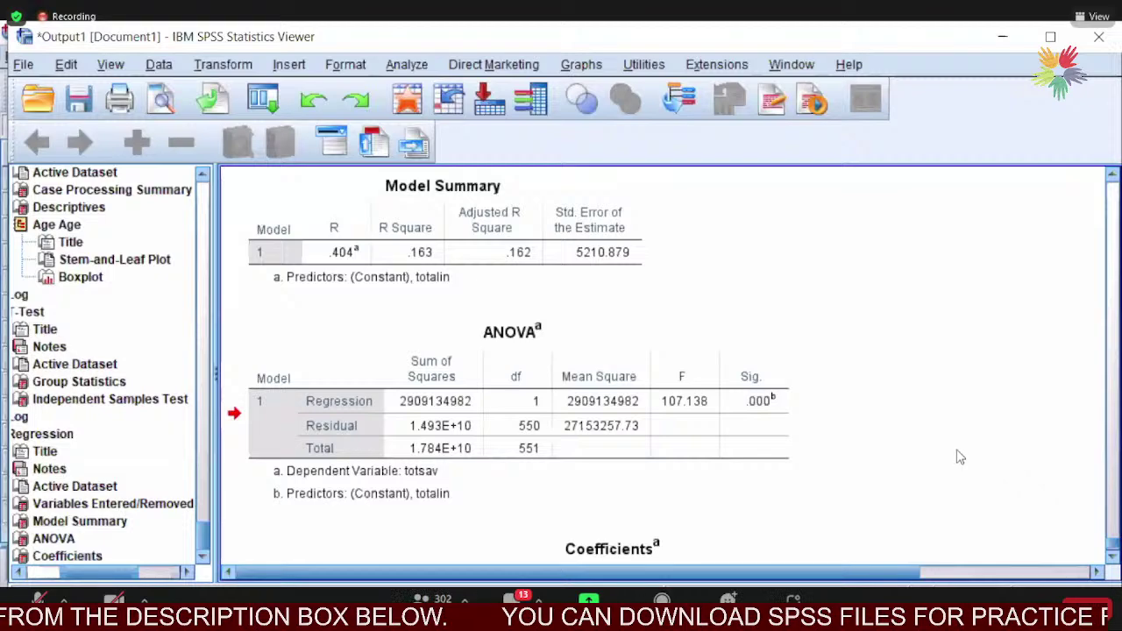
left_click(785, 456)
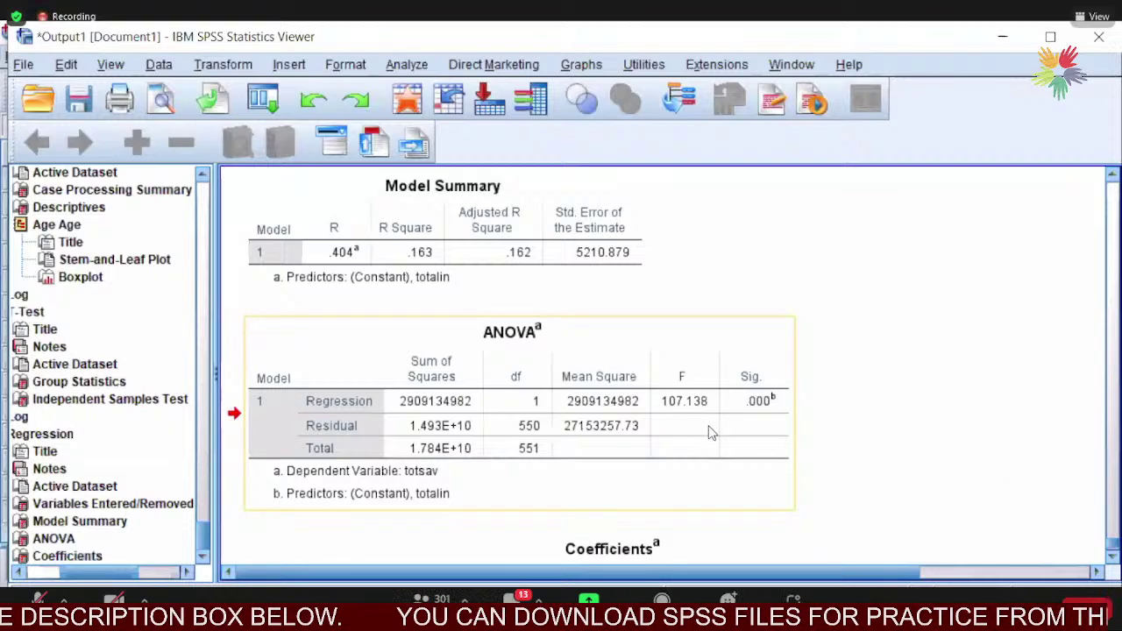
left_click(520, 265)
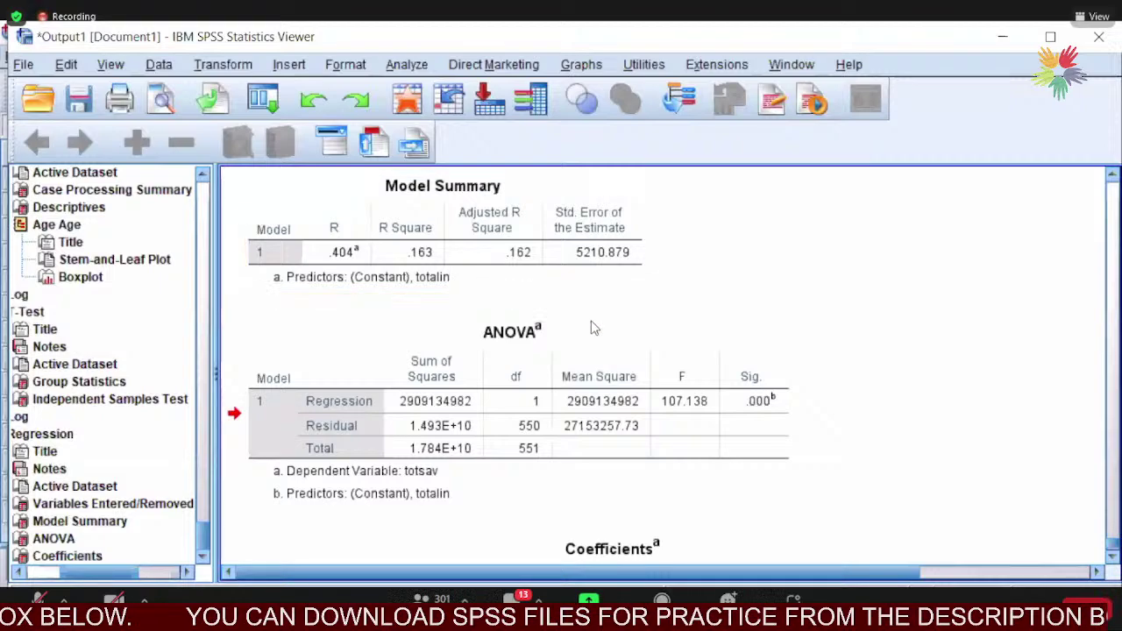
left_click(687, 386)
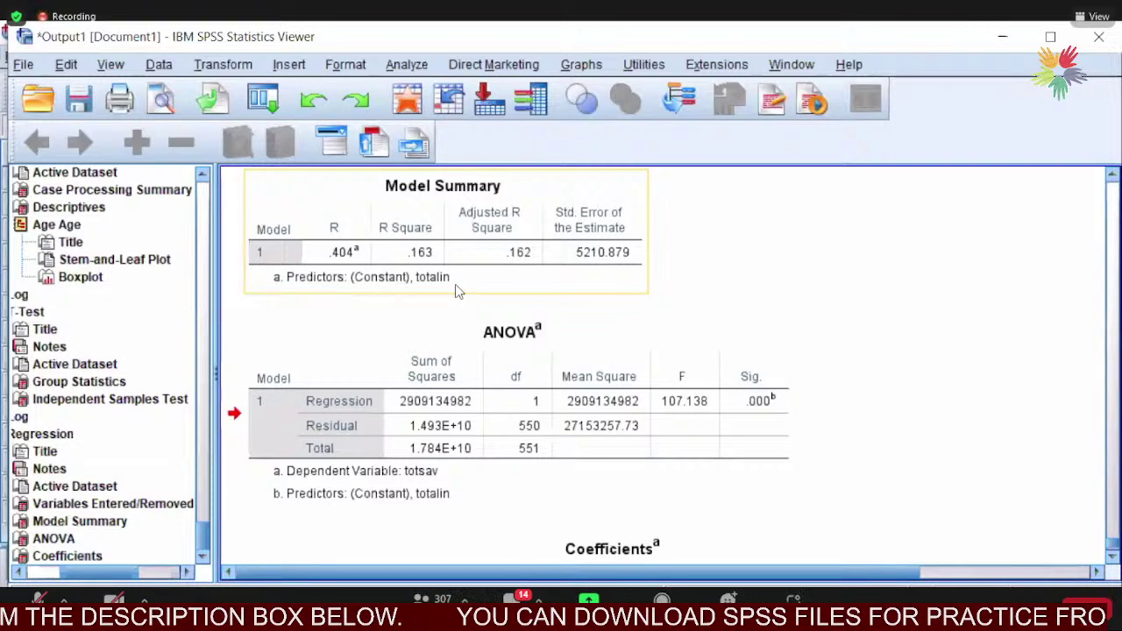
left_click(724, 408)
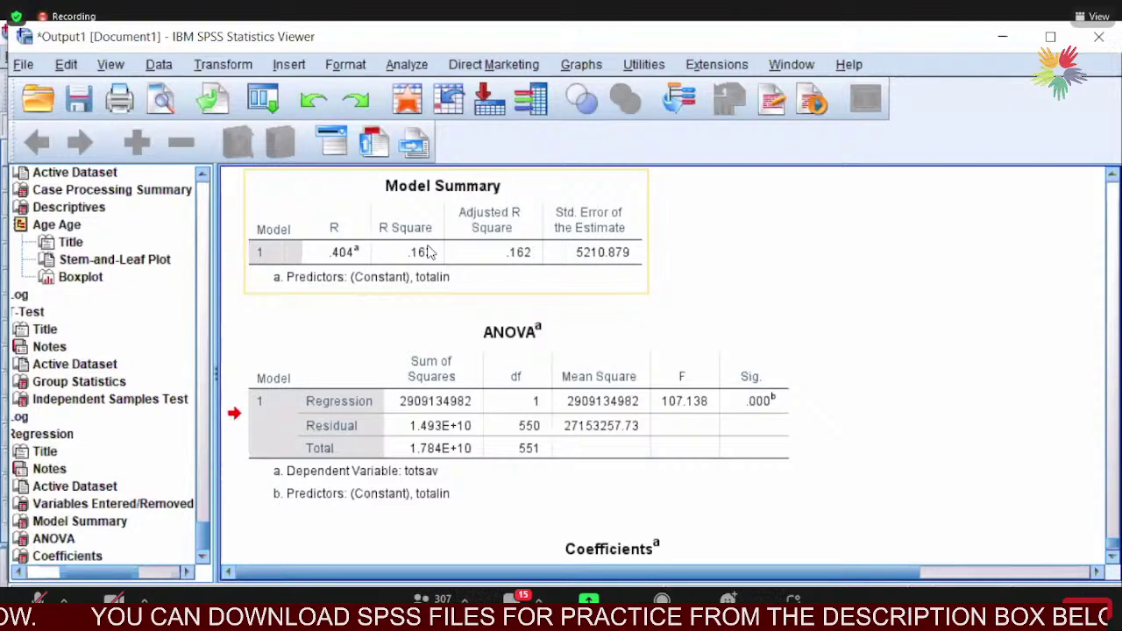
left_click(513, 383)
left_click(877, 498)
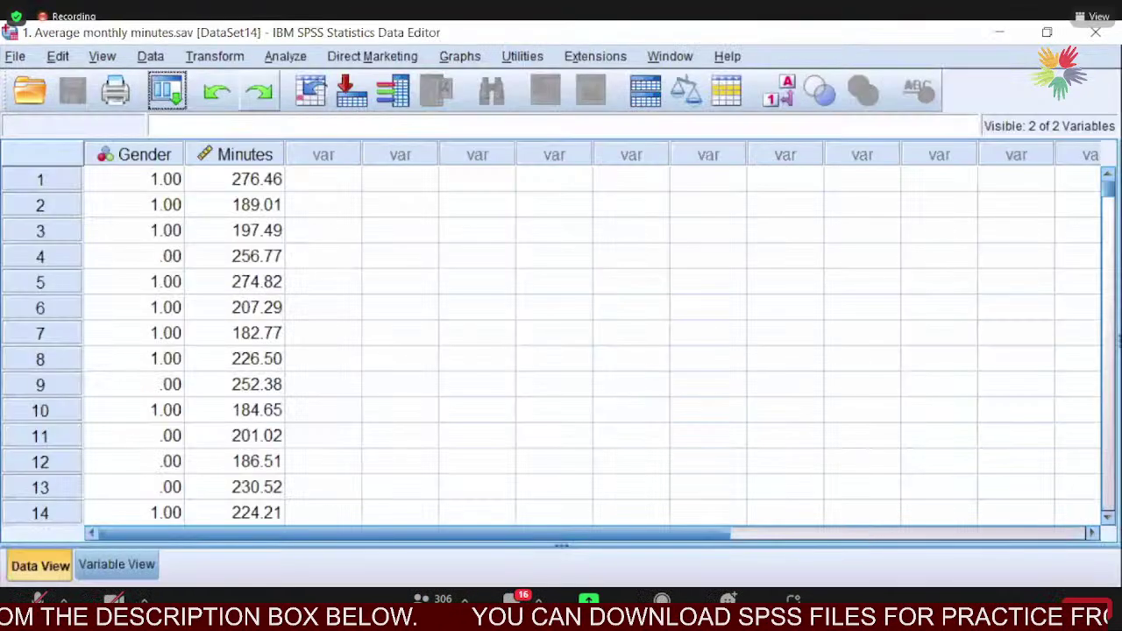
left_click(292, 56)
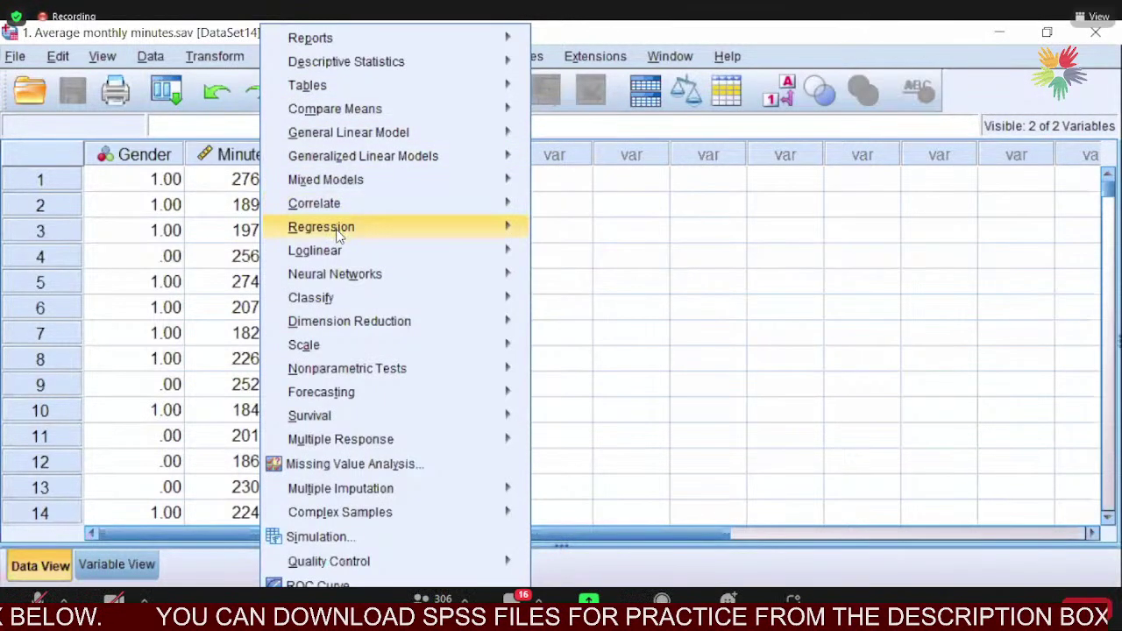
mouse_move(377, 231)
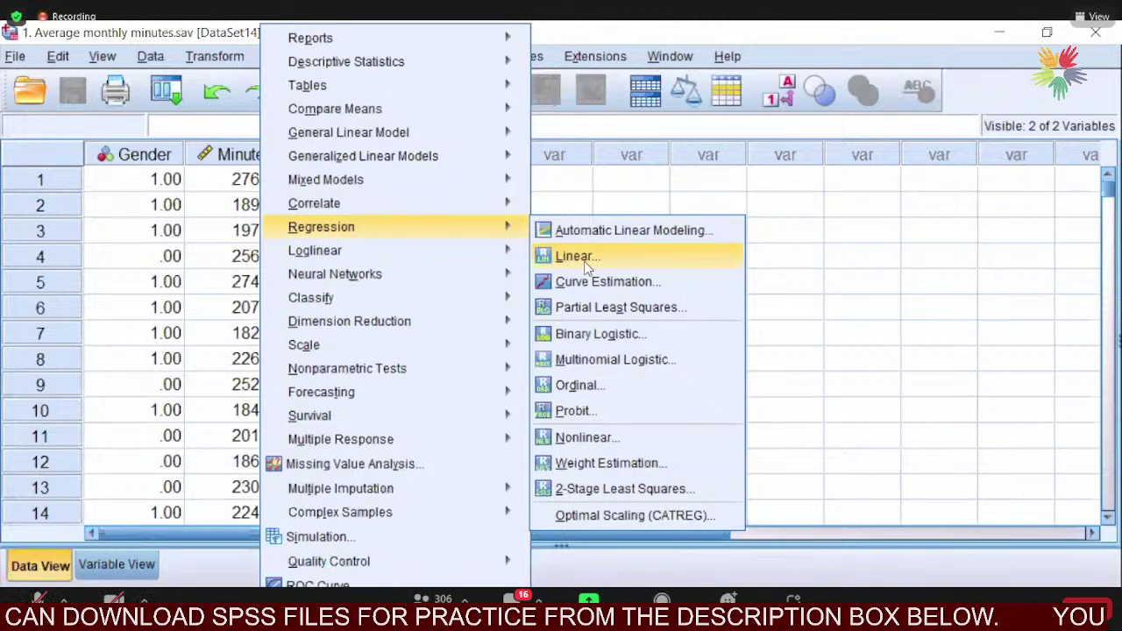
left_click(578, 257)
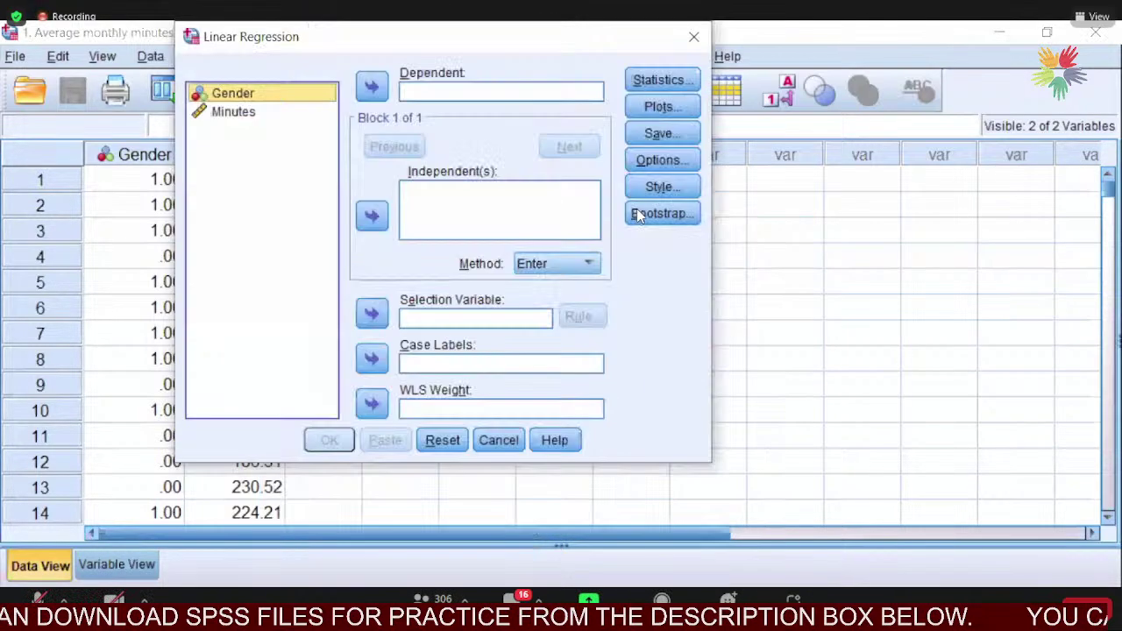
left_click(656, 135)
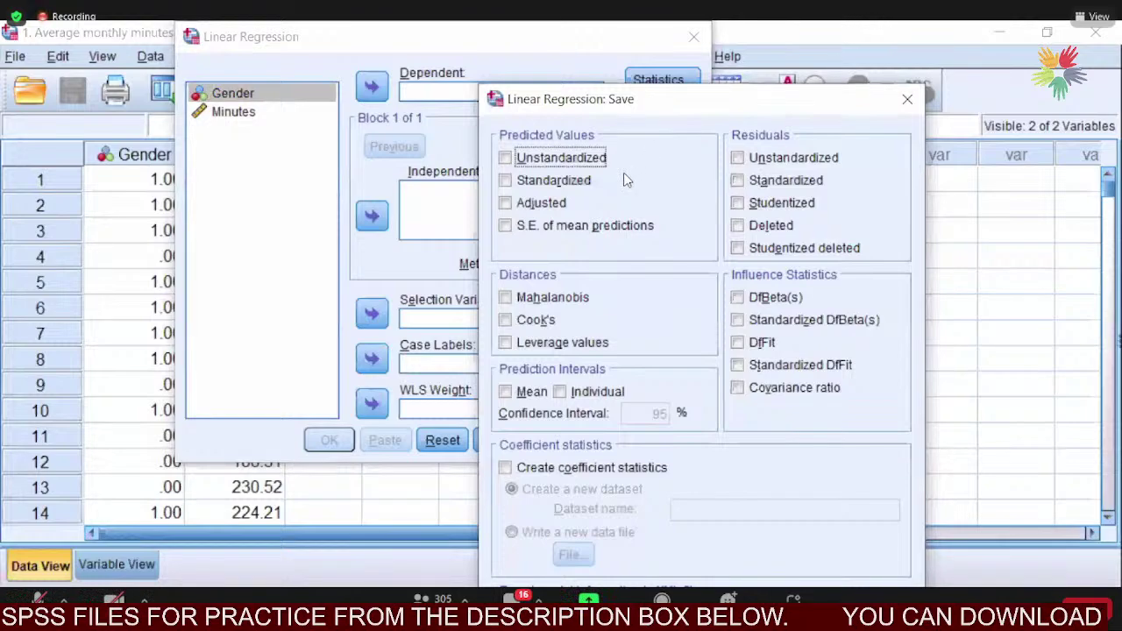
left_click(505, 158)
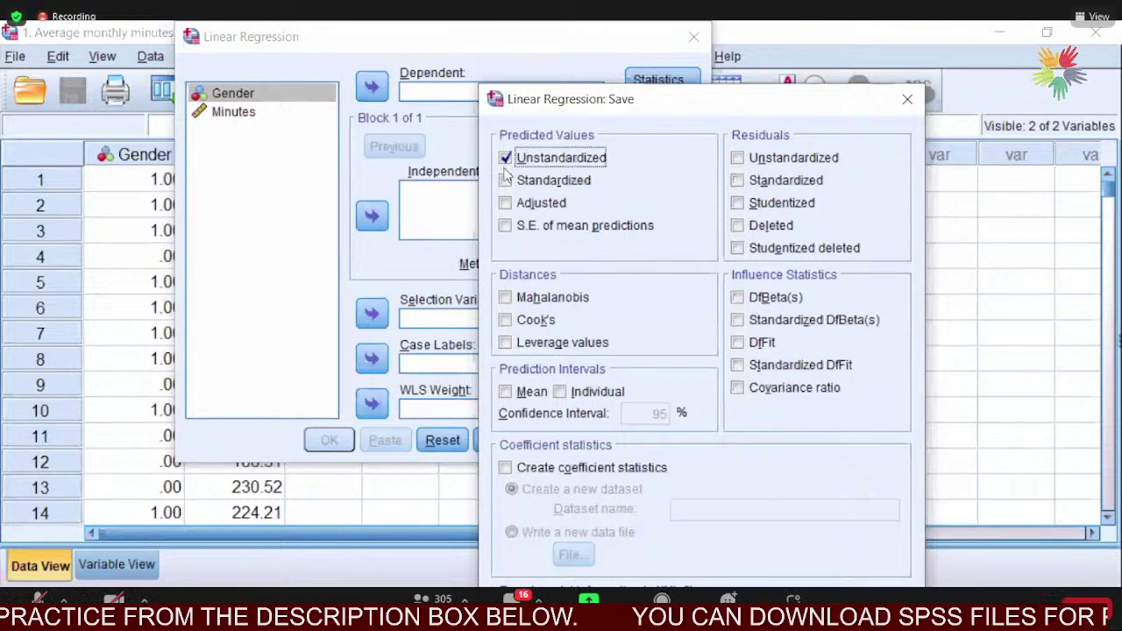
left_click(737, 159)
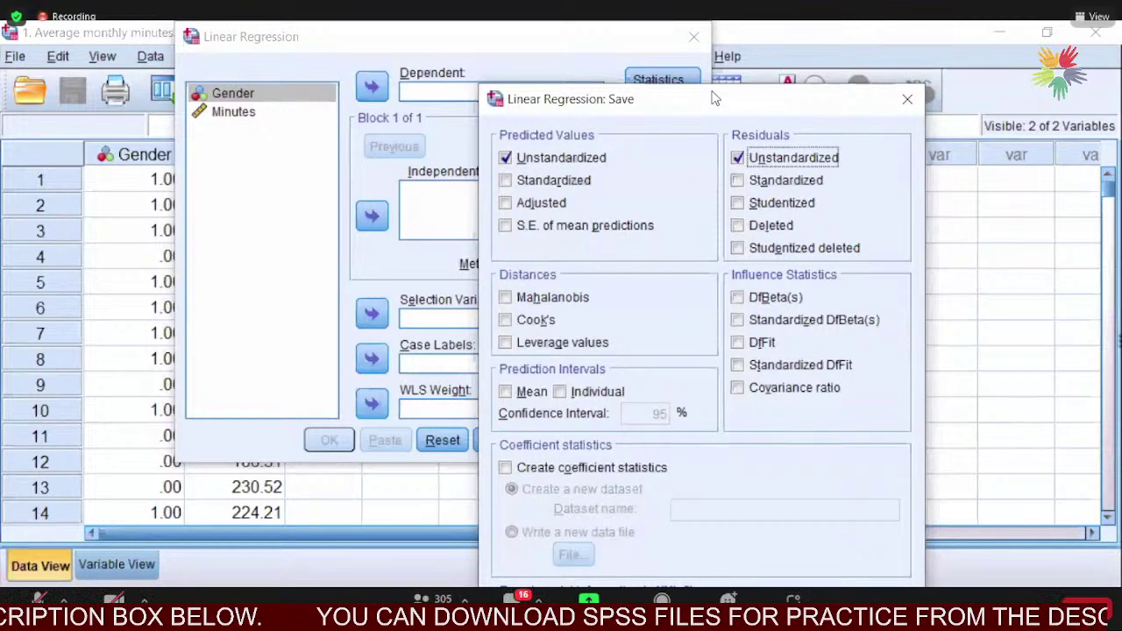
left_click_drag(715, 98, 662, 36)
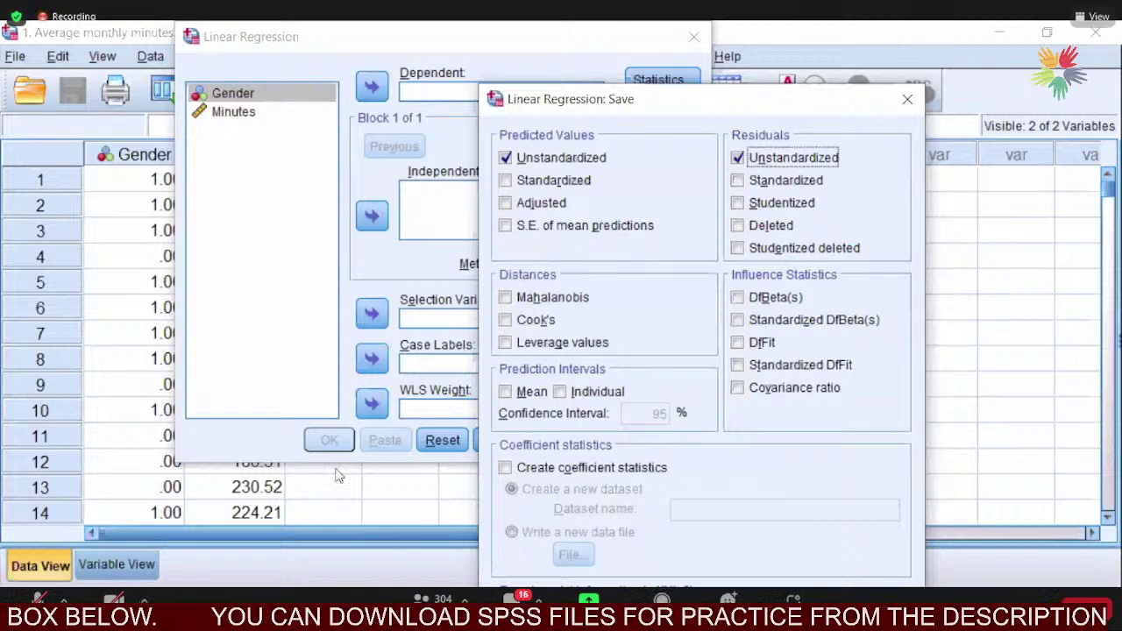
left_click(353, 365)
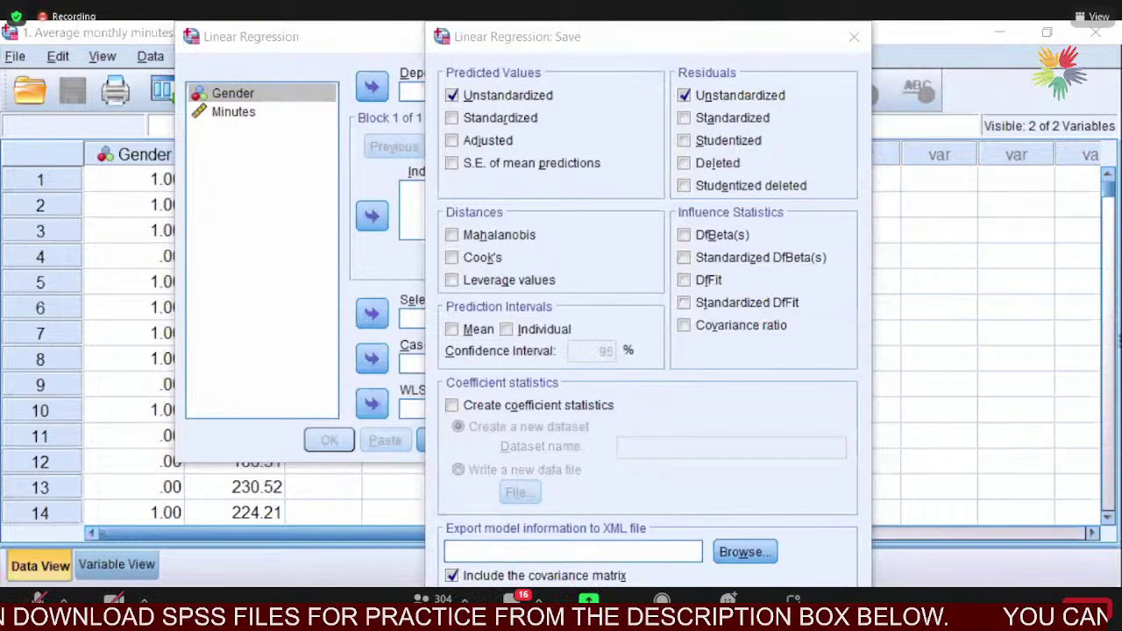
key("Return")
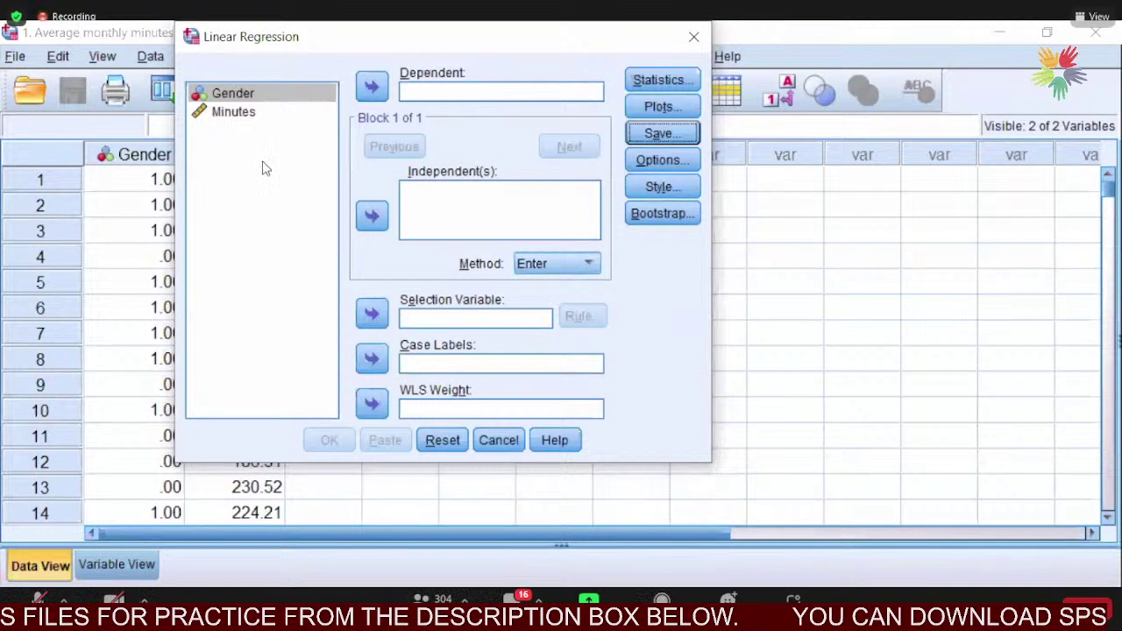
left_click(499, 448)
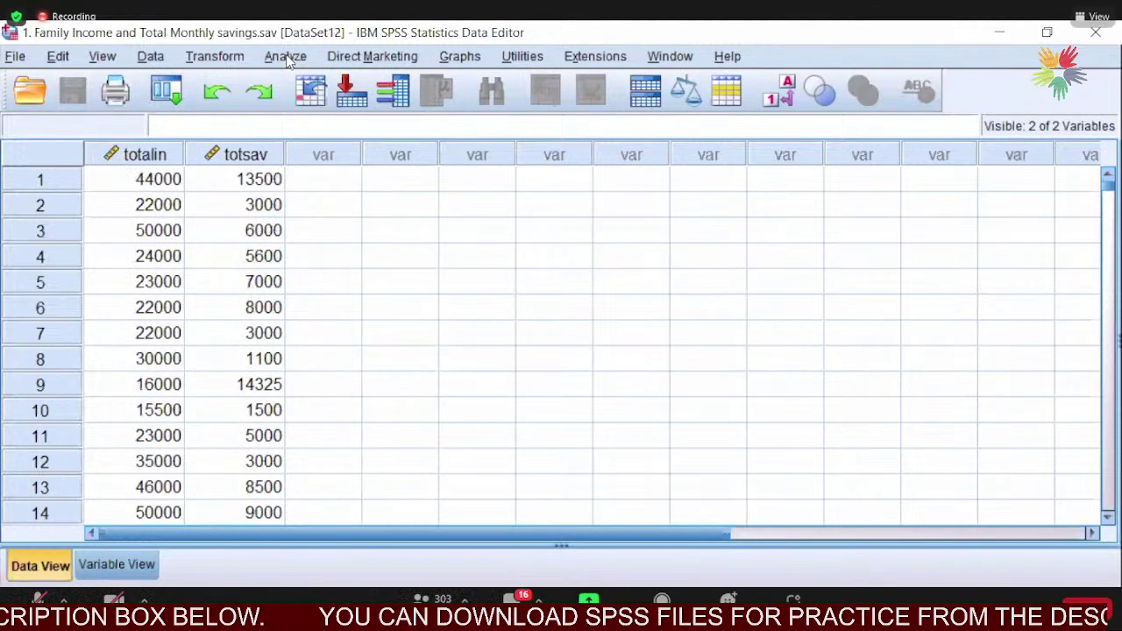
Rerun the linear regression of totsav on totalin in the Family Income data, saving unstandardized predicted values and unstandardized residuals.
left_click(288, 57)
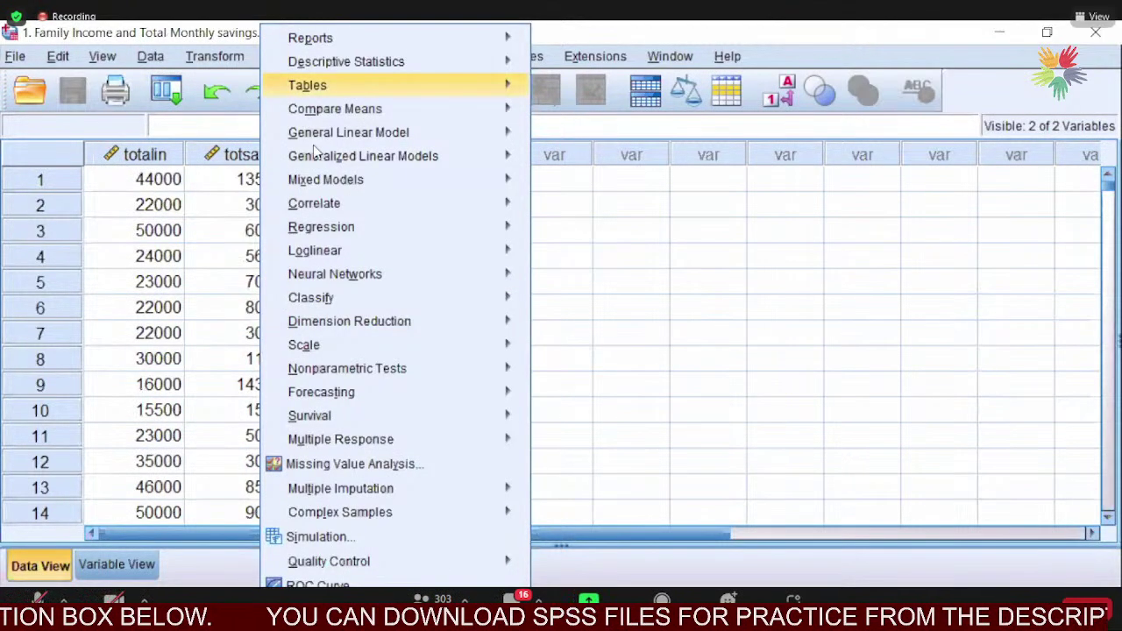
mouse_move(366, 230)
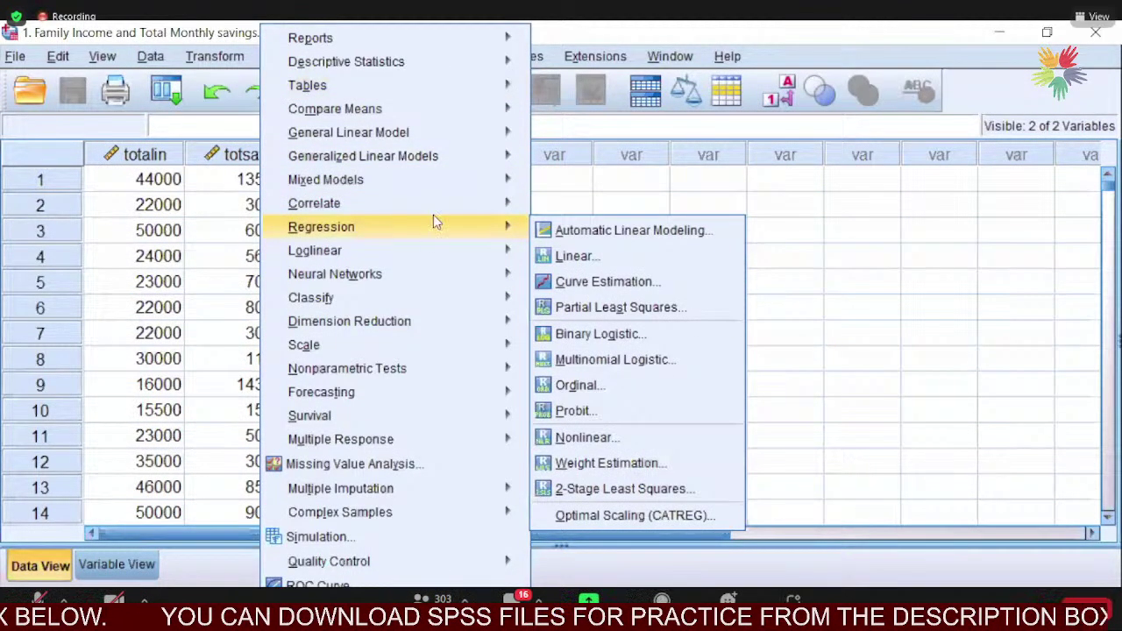
left_click(574, 256)
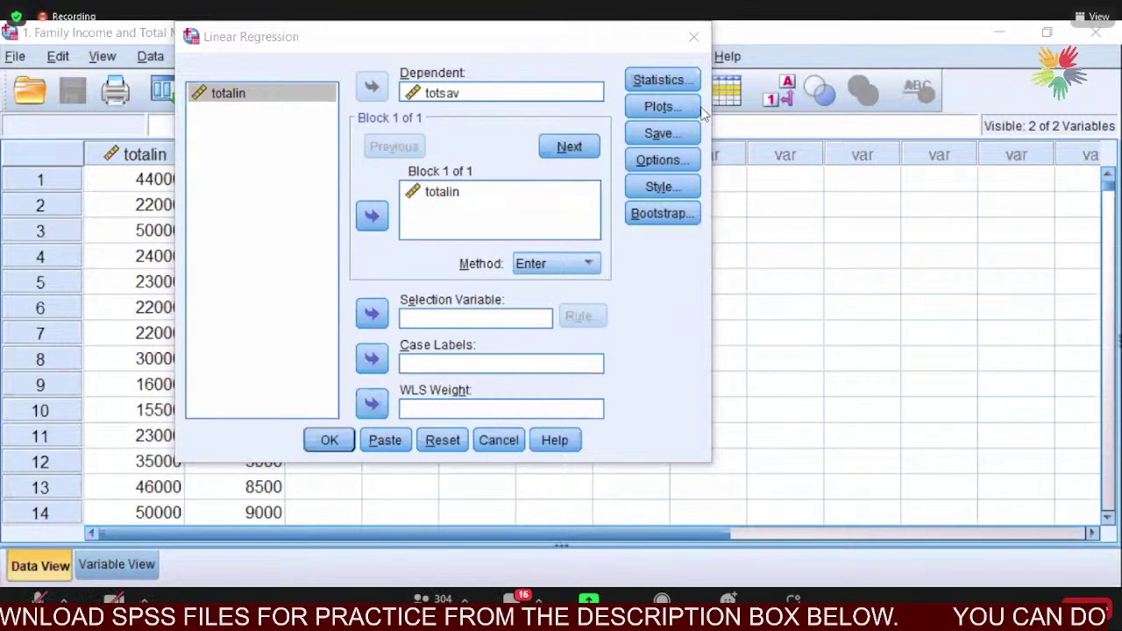
left_click(661, 136)
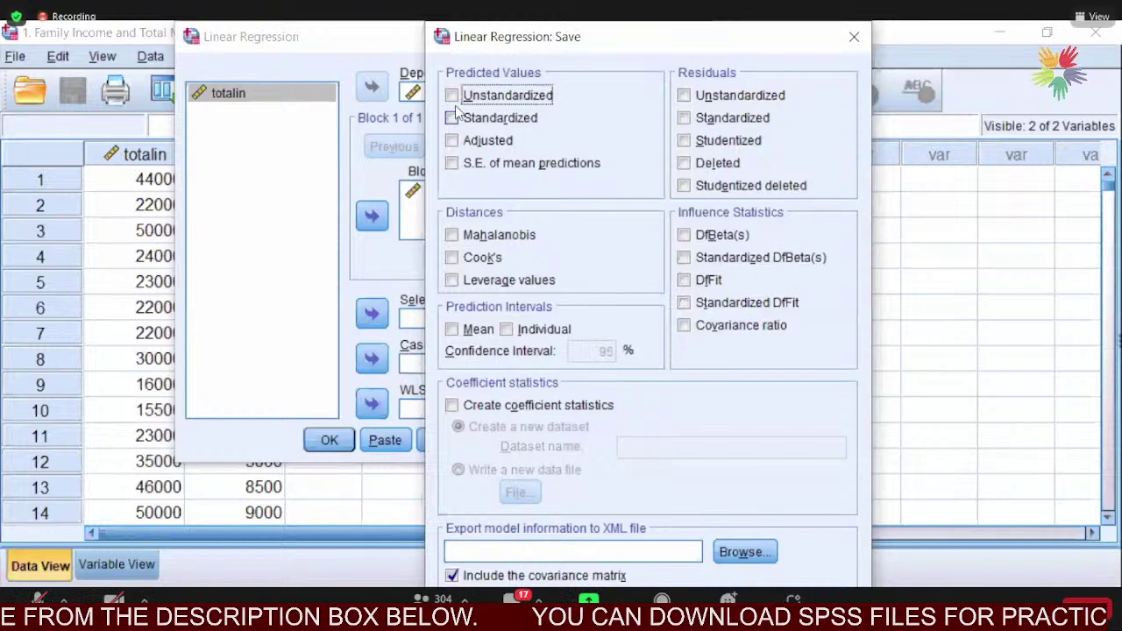
left_click(453, 96)
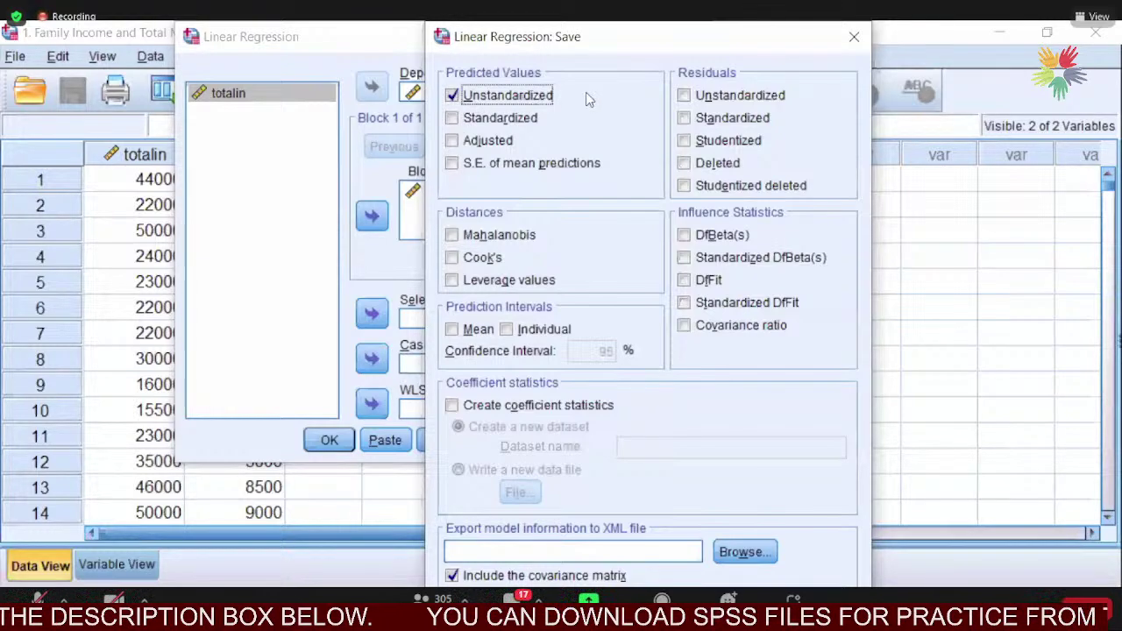
left_click(685, 98)
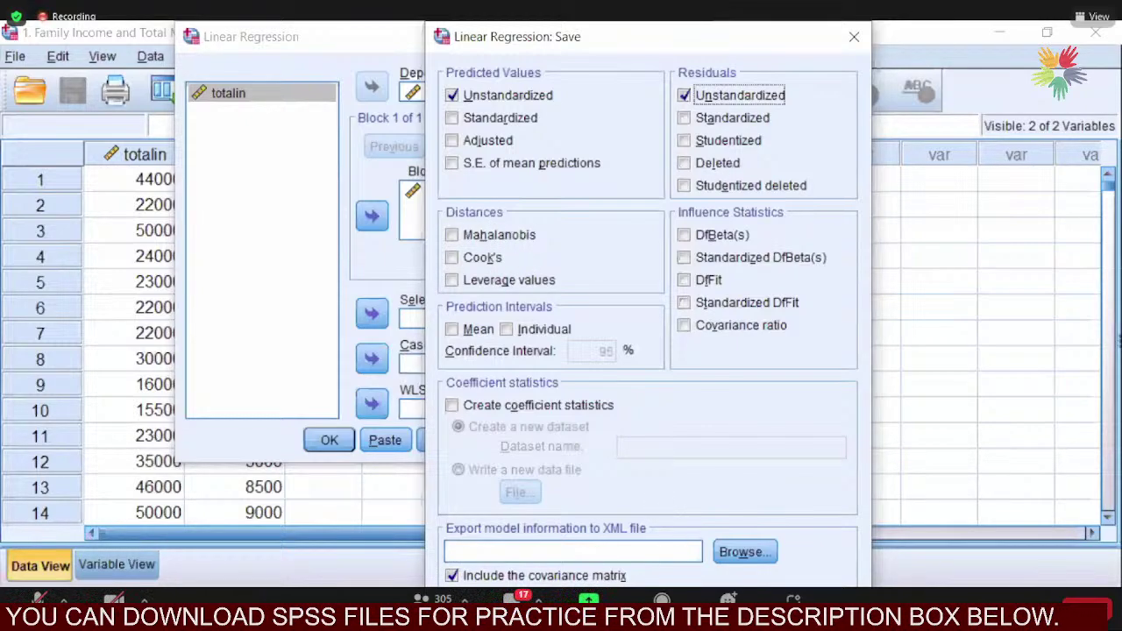
left_click(591, 605)
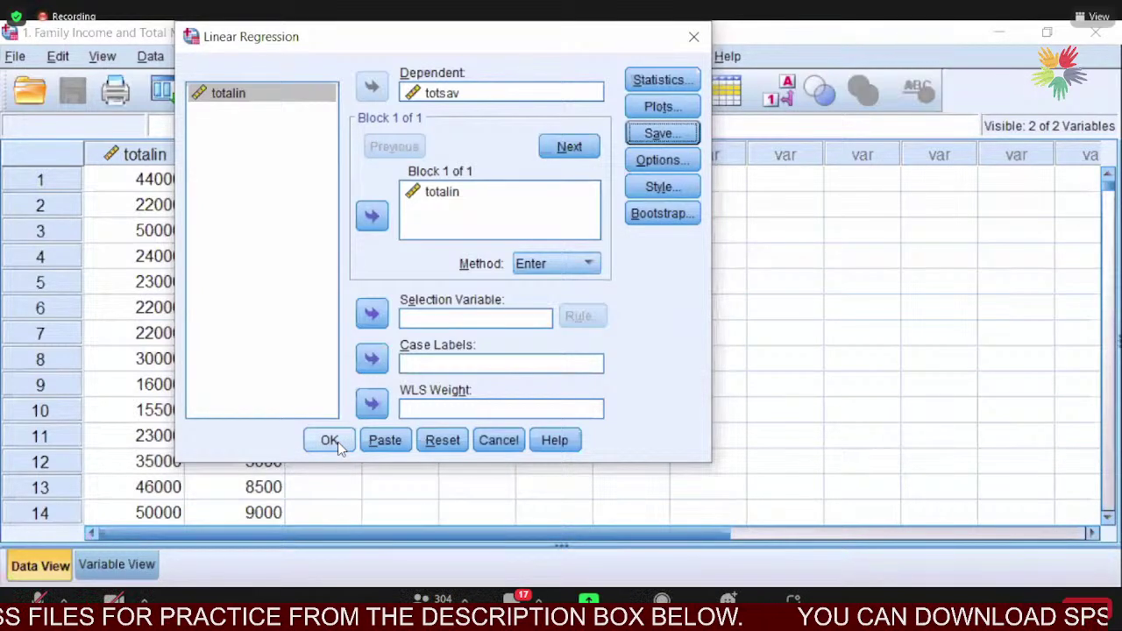
left_click(330, 440)
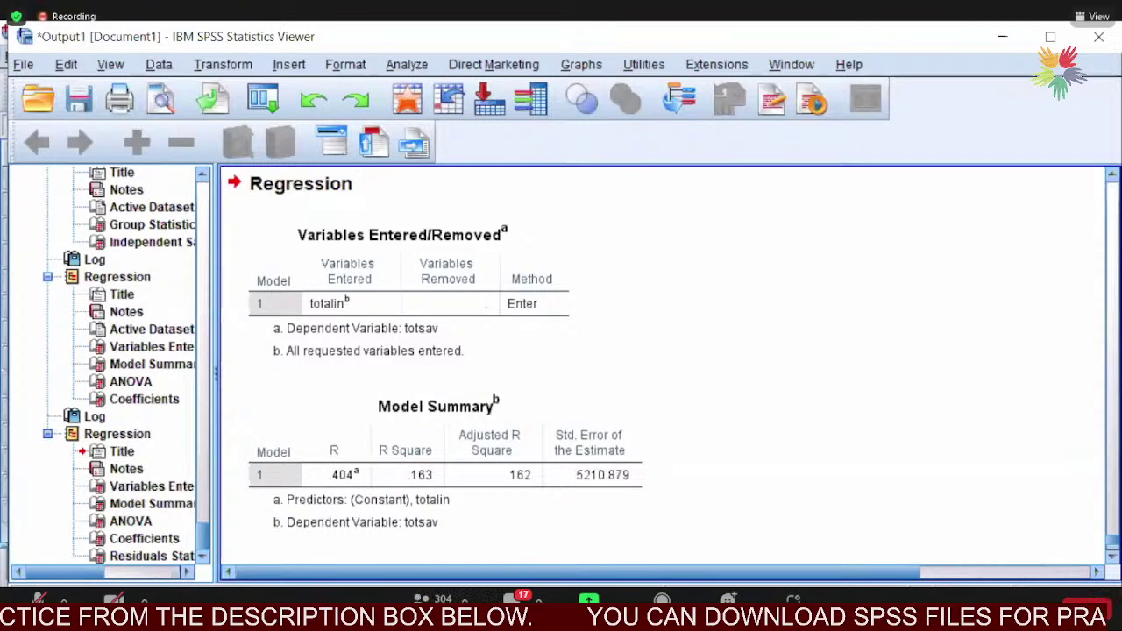
Run a two-tailed Pearson bivariate correlation between totsav and PRE_1 in the Family Income data, and compare it with the regression Model Summary.
left_click(341, 545)
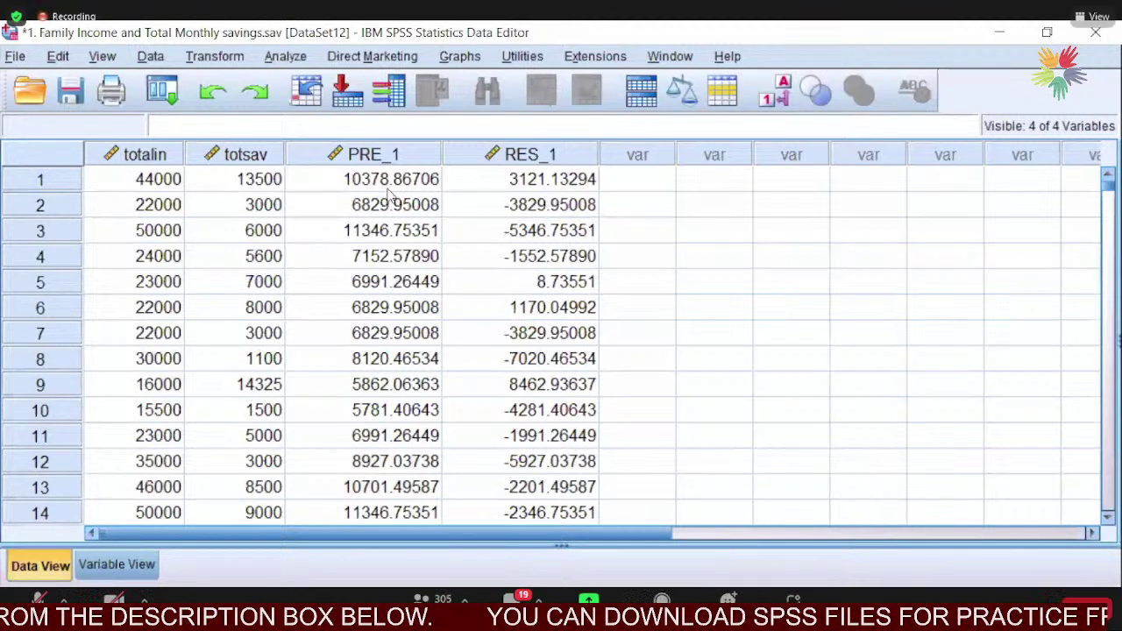
left_click(295, 60)
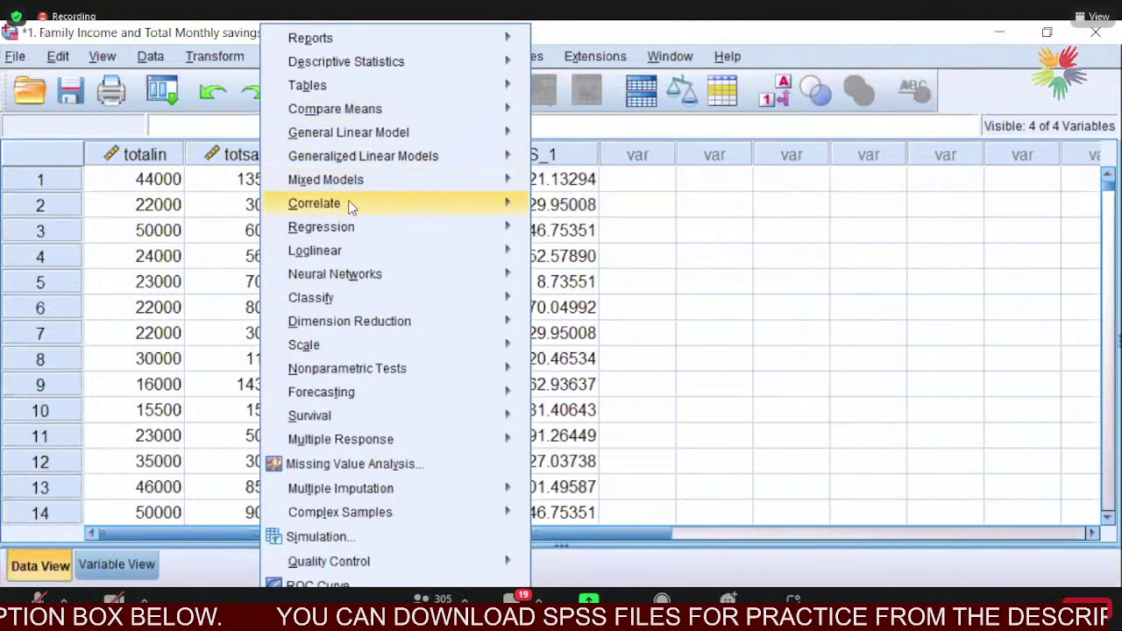
mouse_move(363, 206)
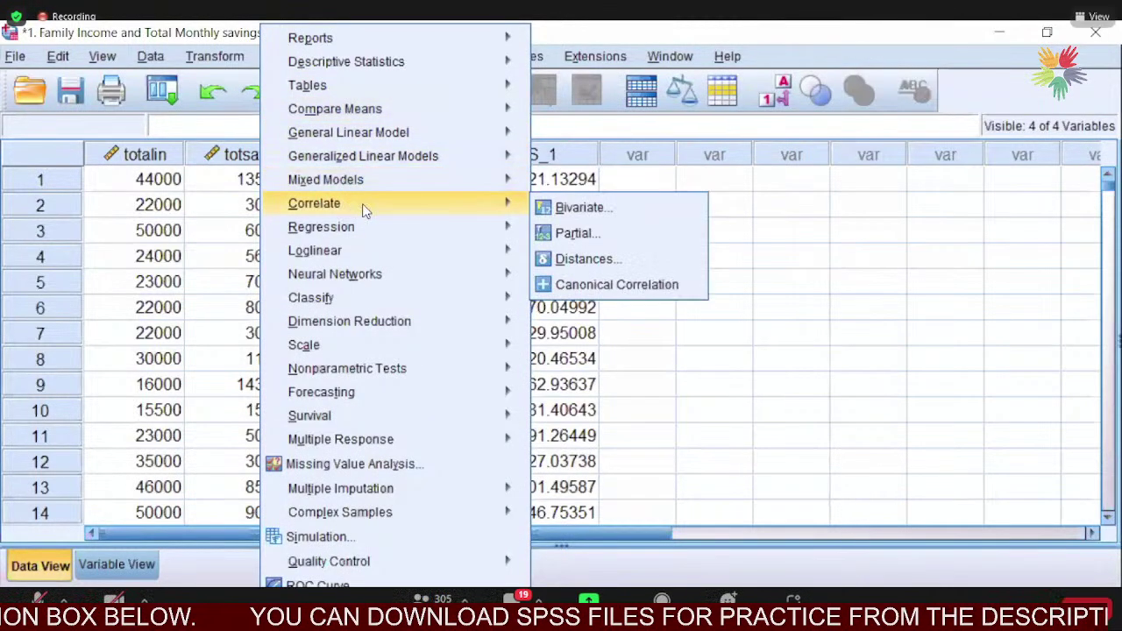
left_click(578, 210)
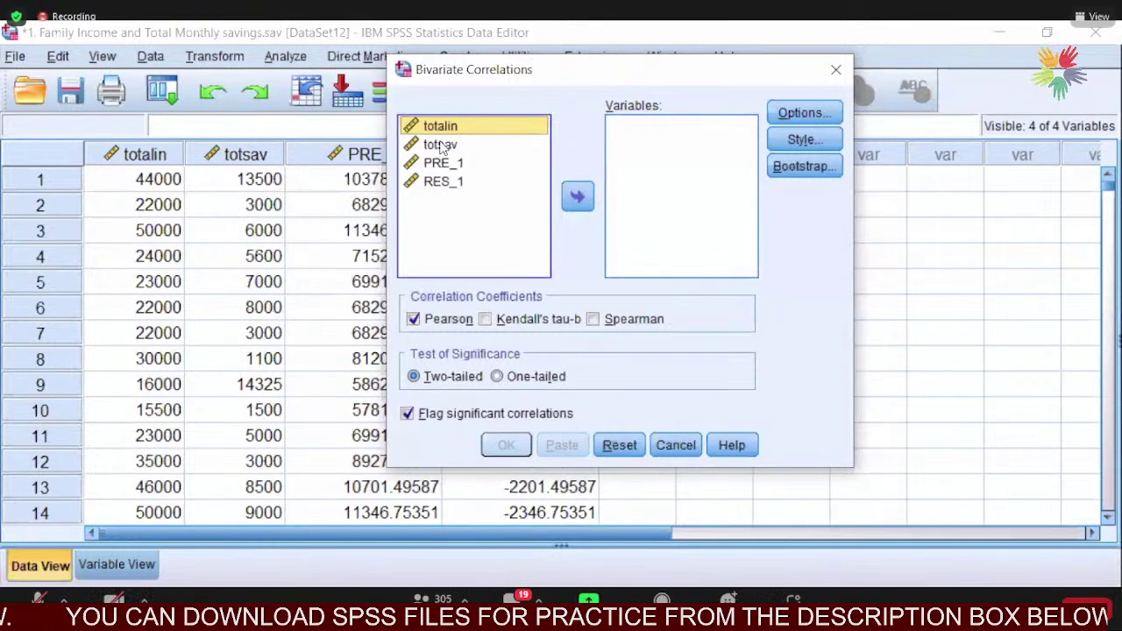
left_click(441, 145)
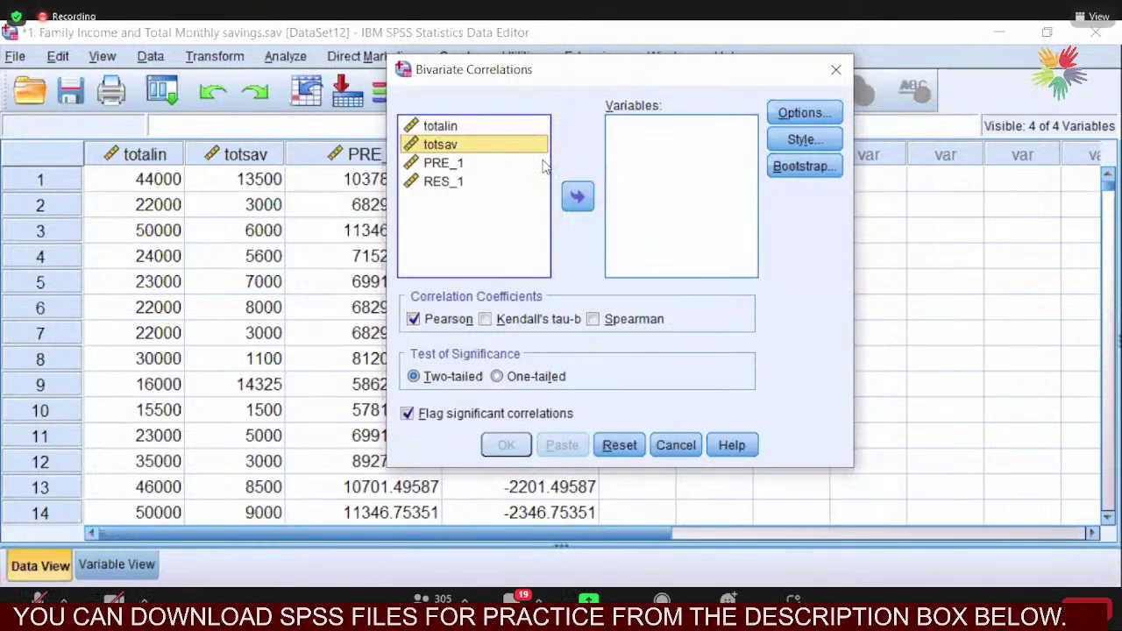
left_click(577, 196)
left_click(449, 146)
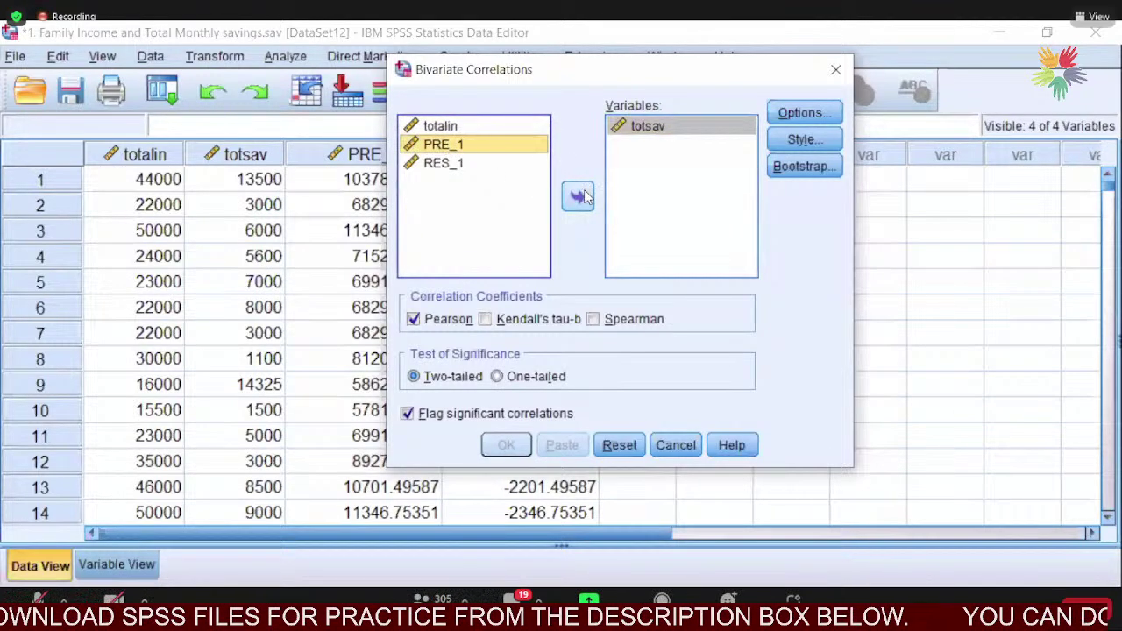
left_click(578, 198)
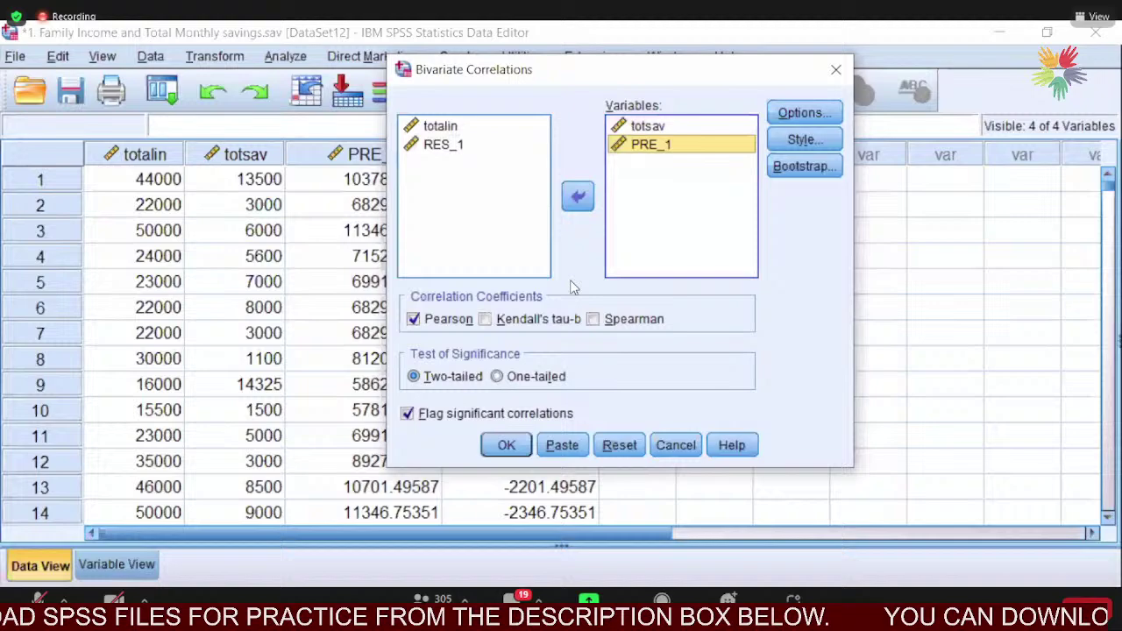
left_click(509, 445)
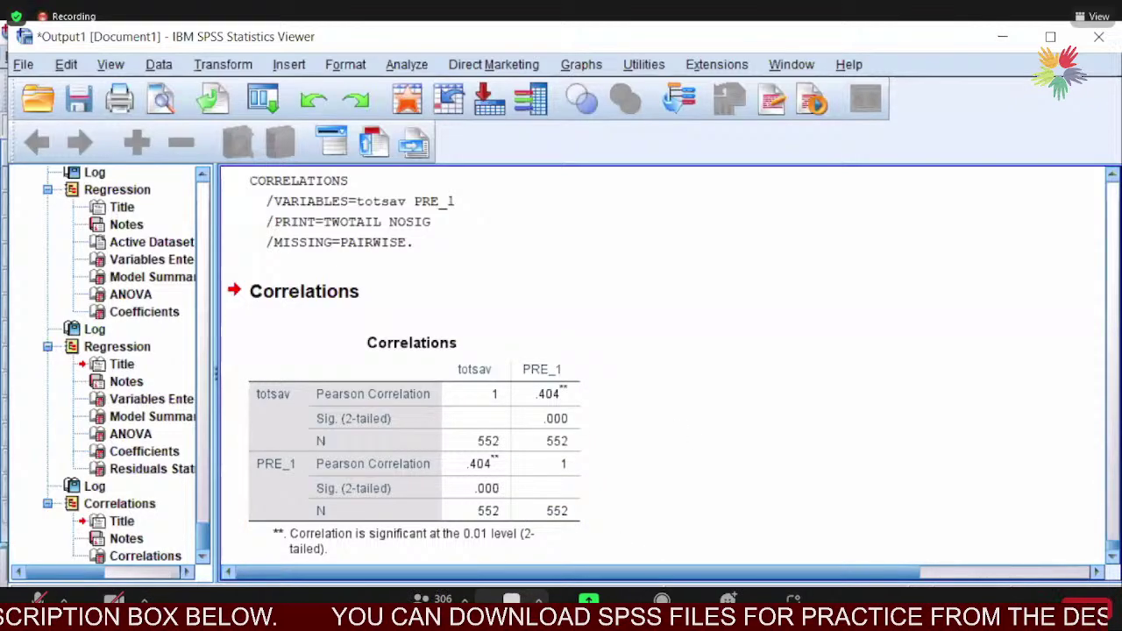
left_click_drag(1109, 554, 1111, 540)
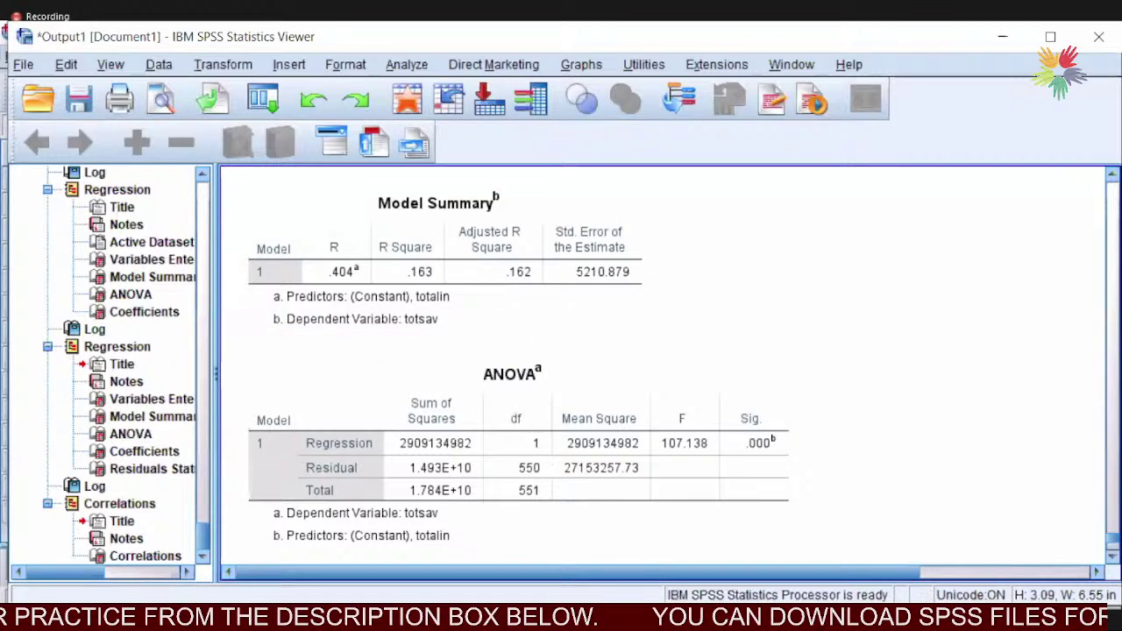
key("alt+Tab")
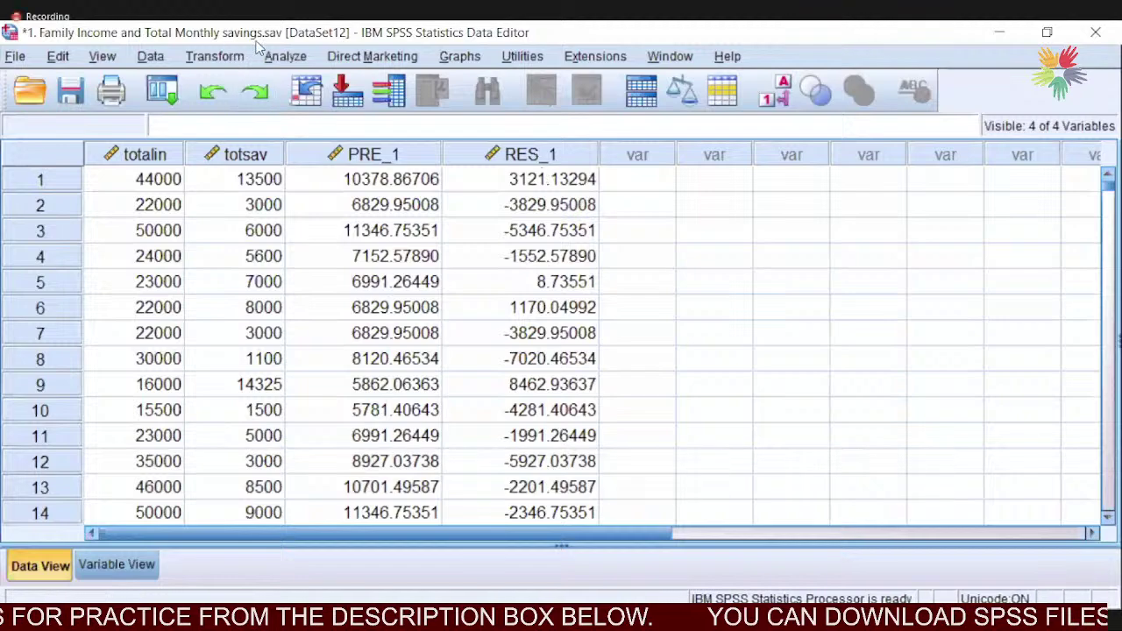
left_click(460, 57)
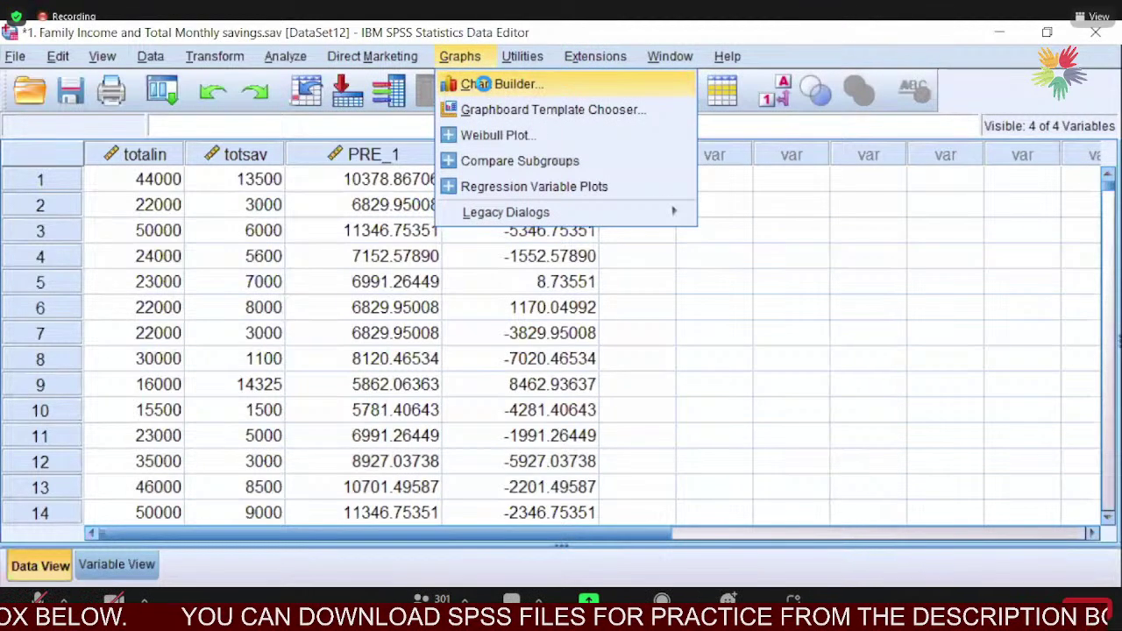
left_click(487, 85)
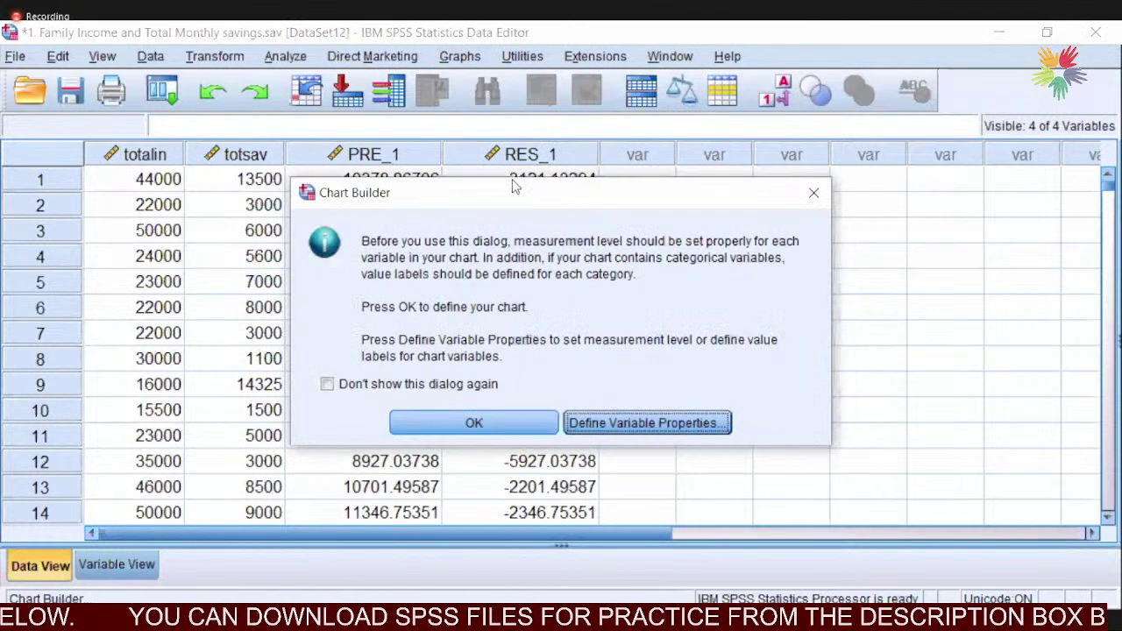
left_click(474, 424)
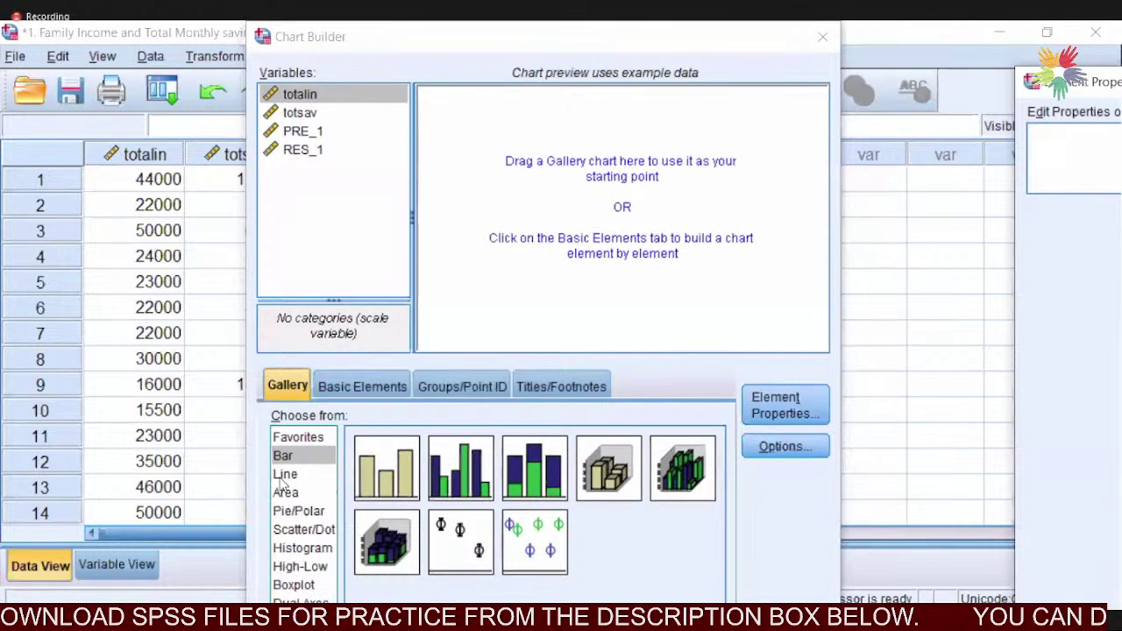
left_click(284, 477)
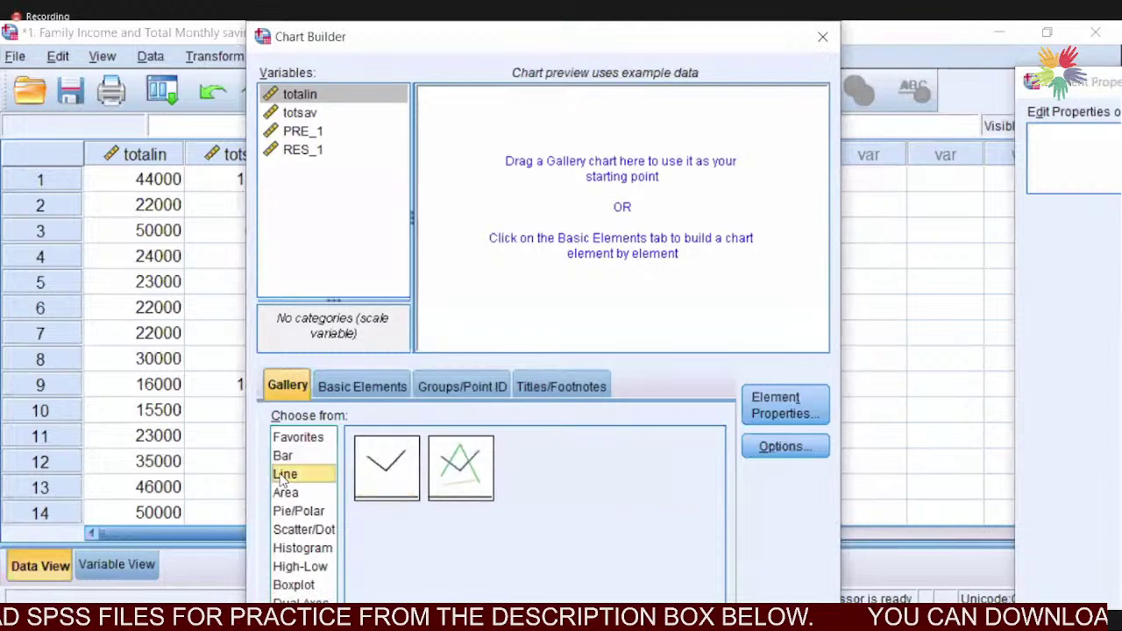
left_click(386, 469)
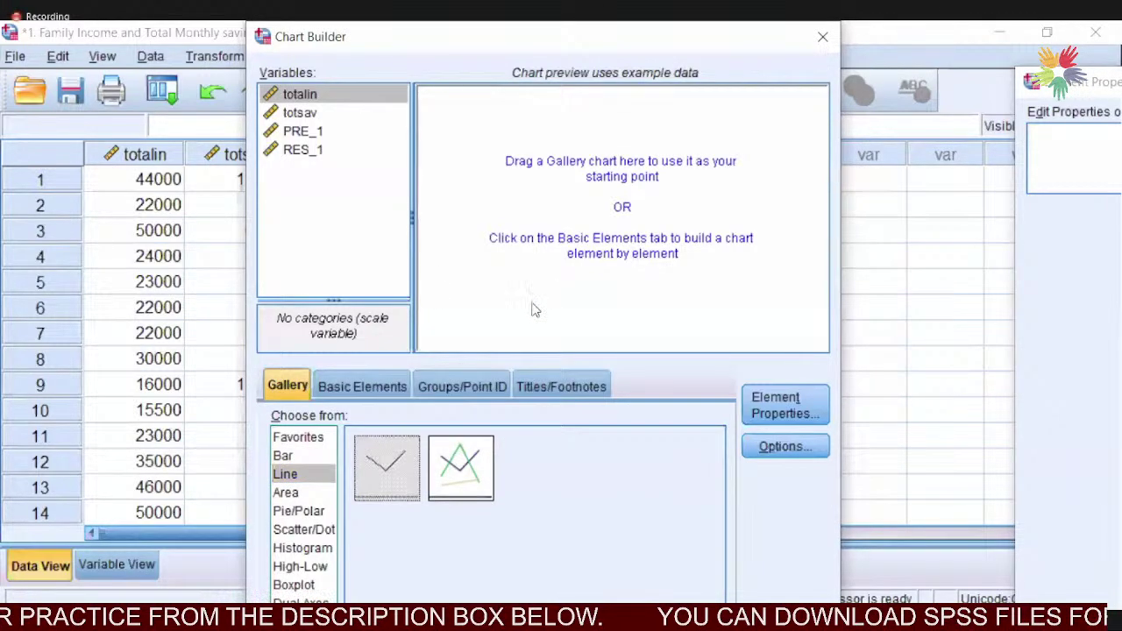
left_click_drag(387, 467, 466, 251)
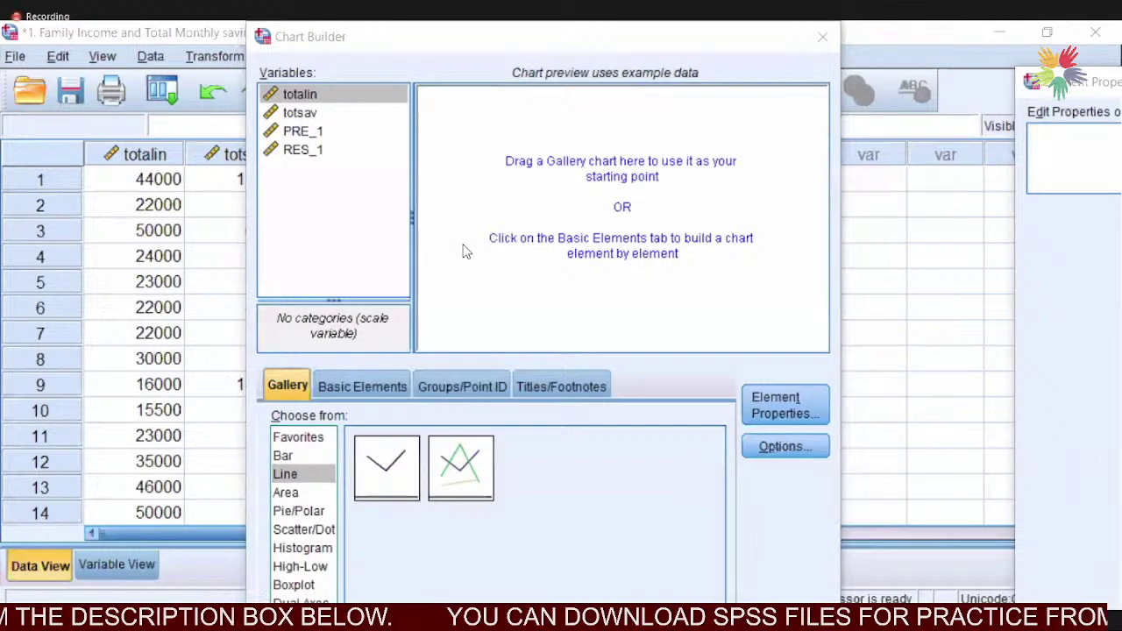
left_click(395, 483)
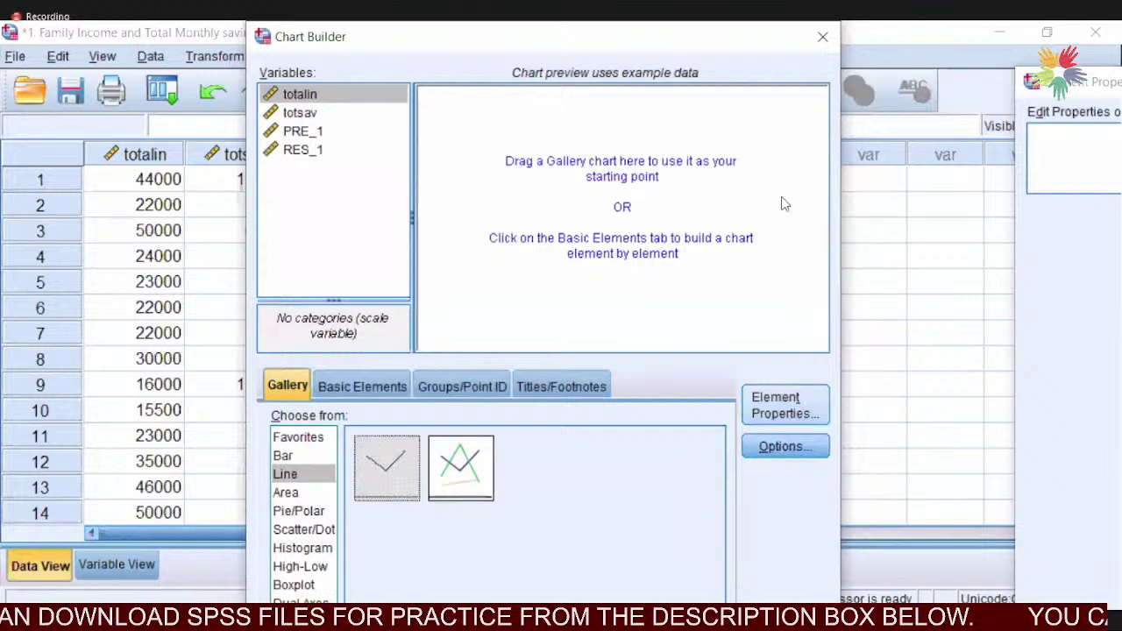
left_click(824, 39)
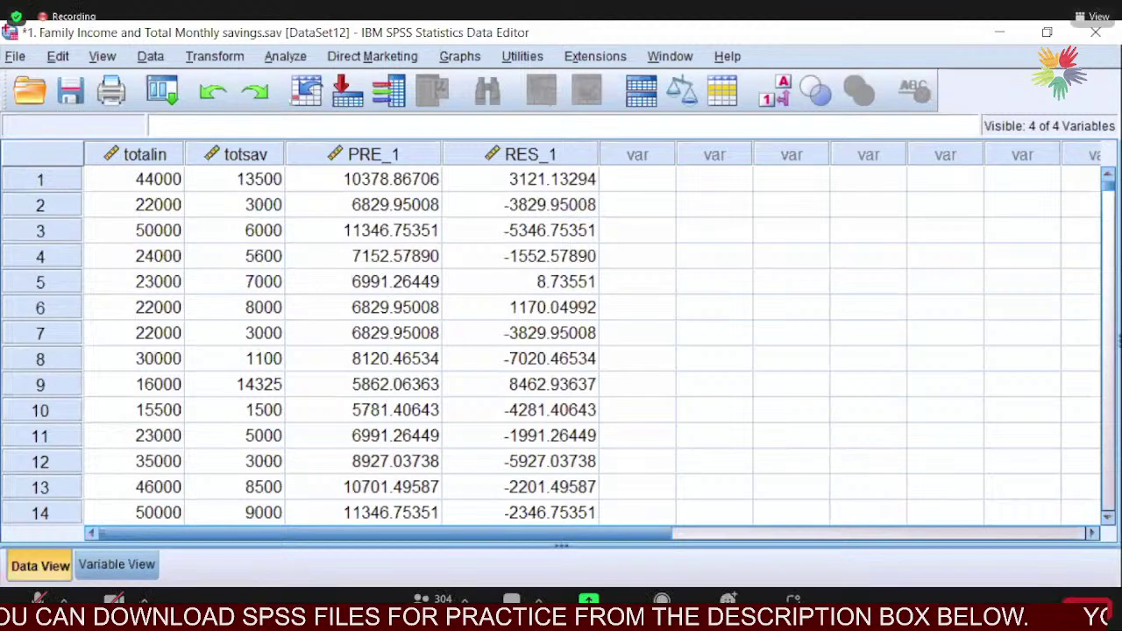
Switch to the Regression presentation in PowerPoint and review slides 24 to 27, ending at the plot of unstandardized predicted value against total income.
key("alt+Tab")
left_click_drag(1116, 241, 1114, 247)
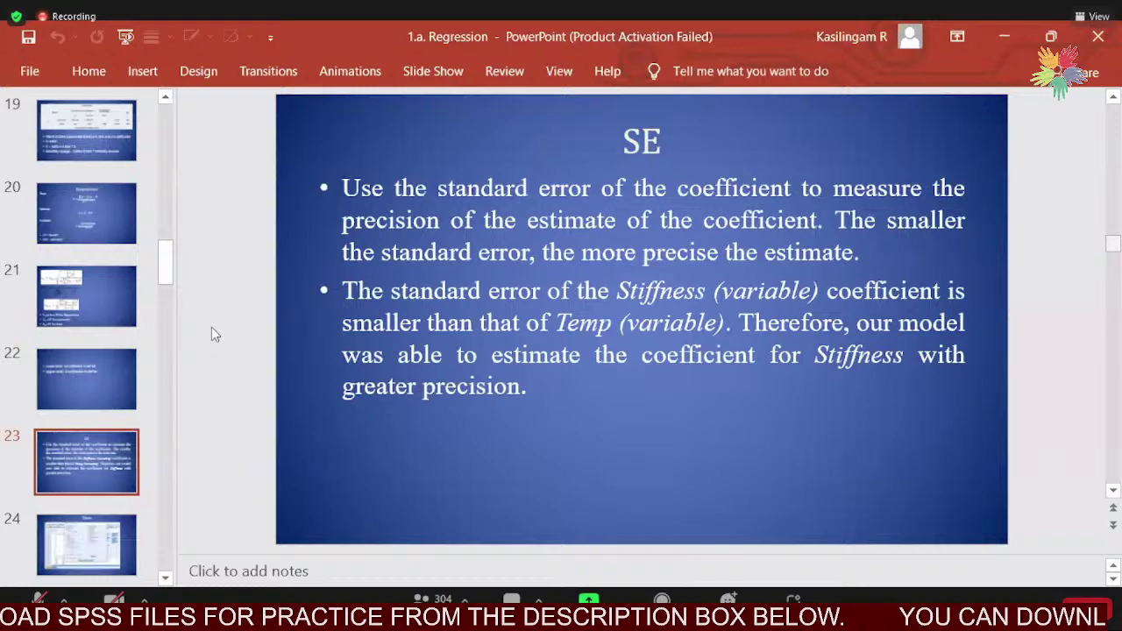
left_click(129, 316)
key("Down")
key("Down")
key("Down")
key("Down")
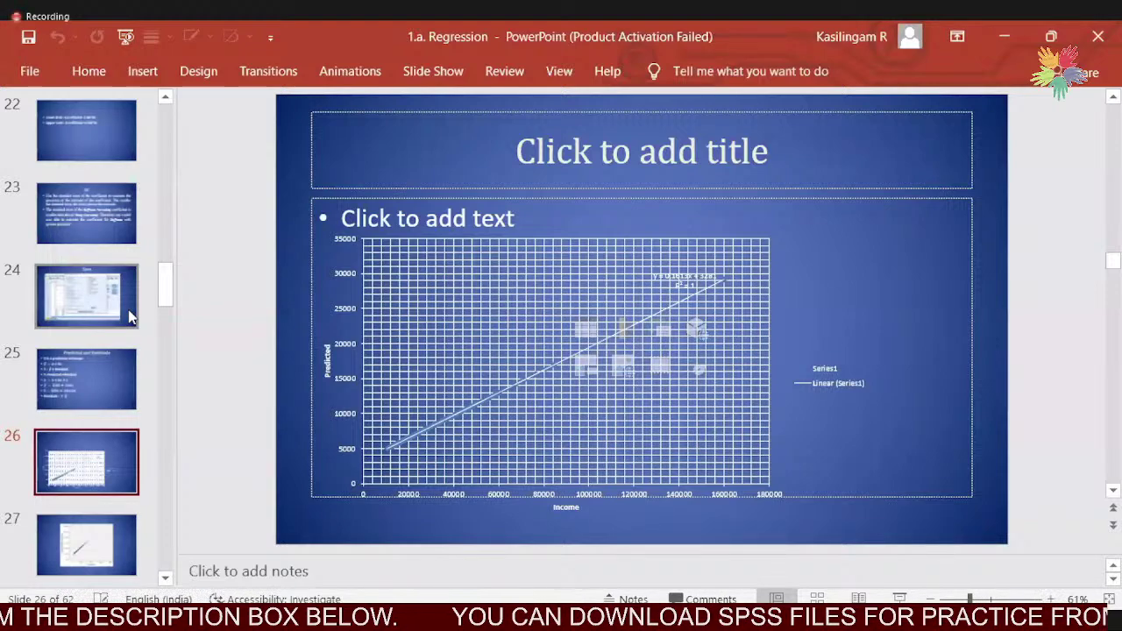
key("Up")
key("Down")
key("Down")
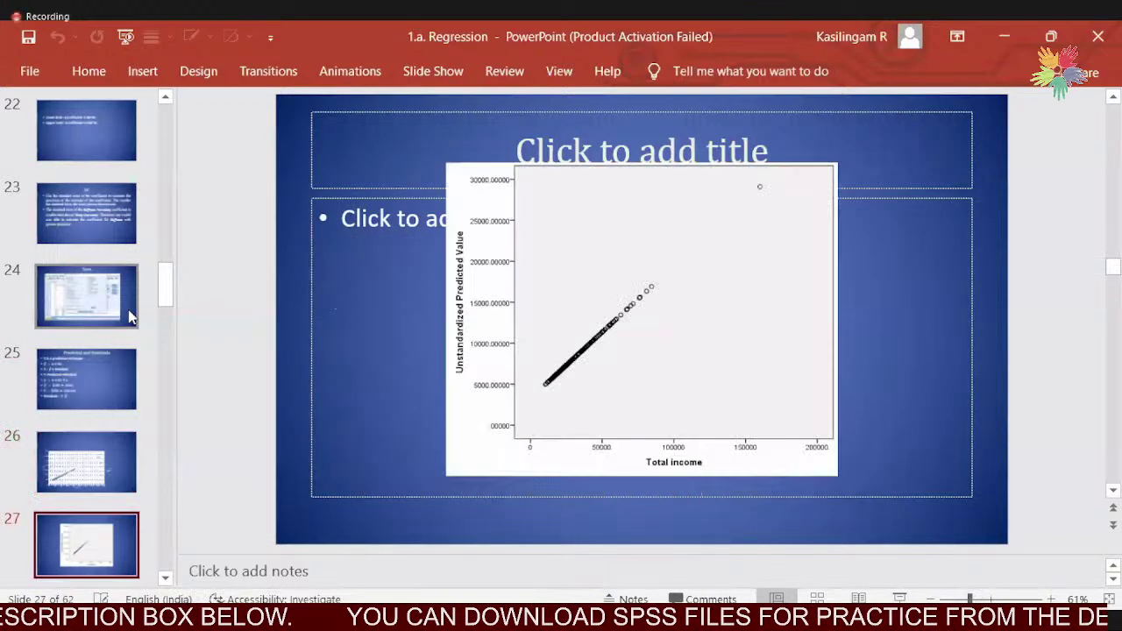
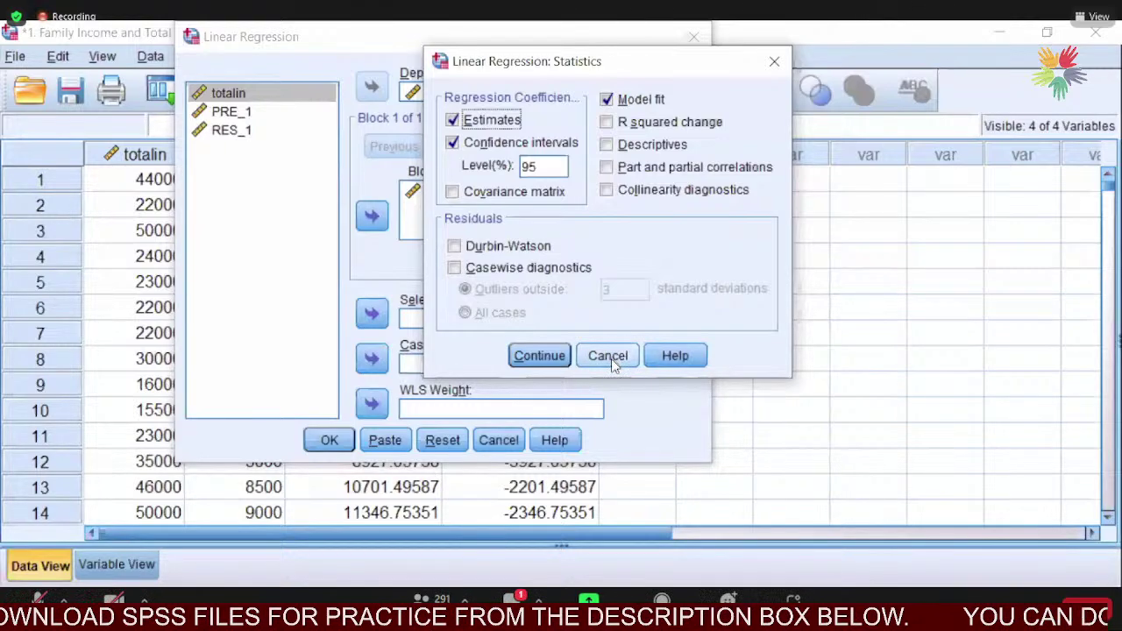
Examine the Linear Regression save options for predicted values, residuals, distances, prediction intervals and influence statistics, leaving them unchanged.
left_click(612, 364)
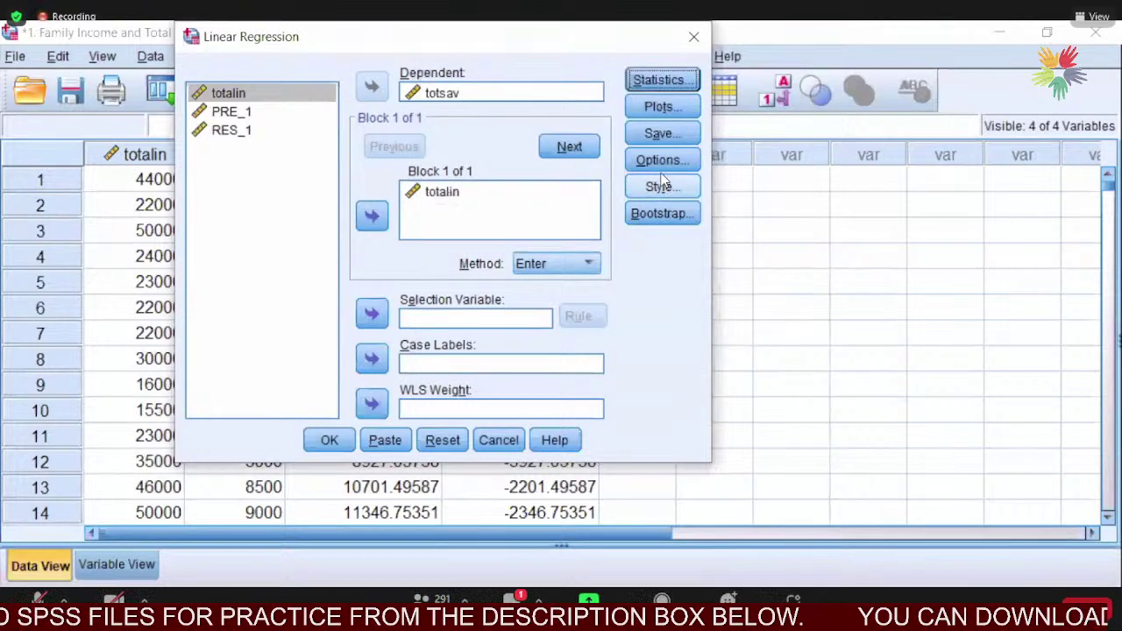
left_click(661, 139)
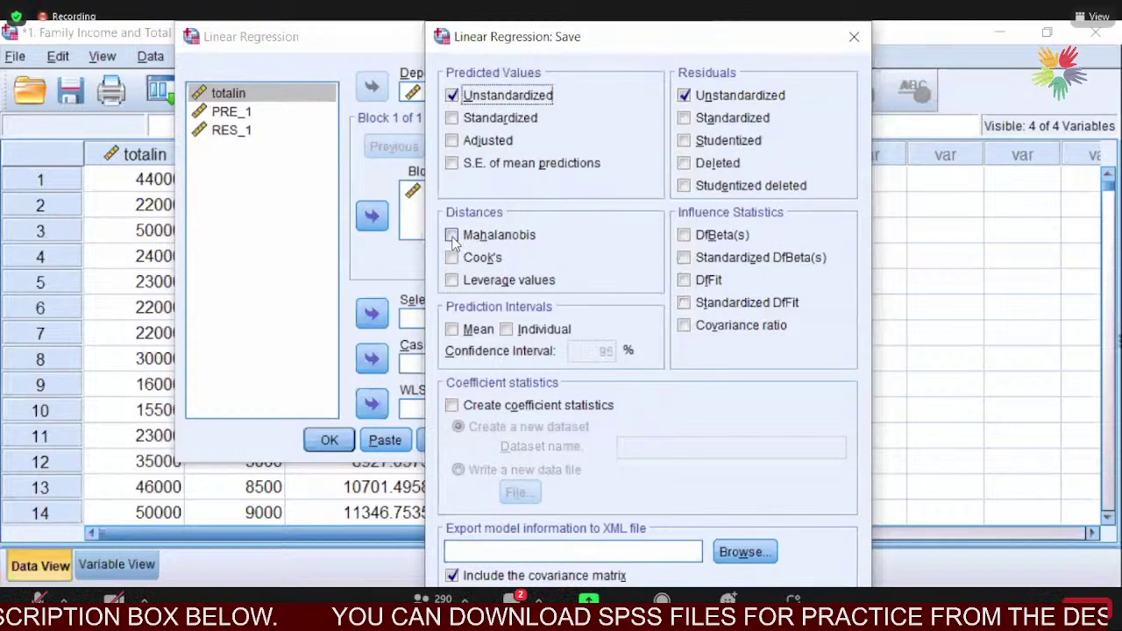
left_click(854, 37)
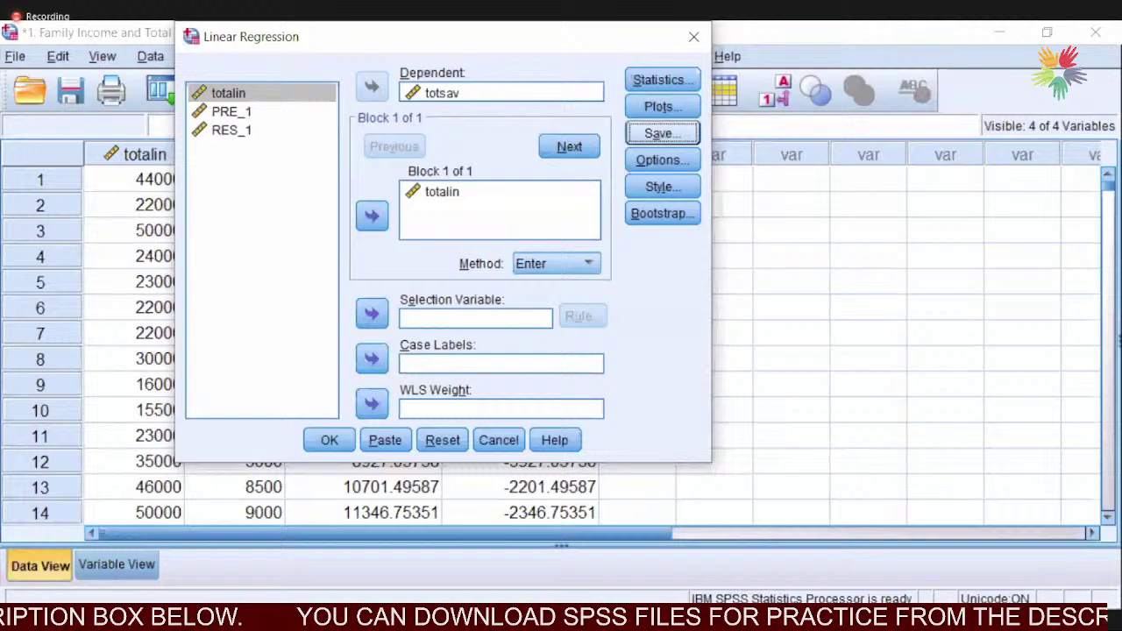
Switch to the Regression presentation in PowerPoint and browse ahead through the slide thumbnails to around slides 56 to 61.
key("alt+Tab")
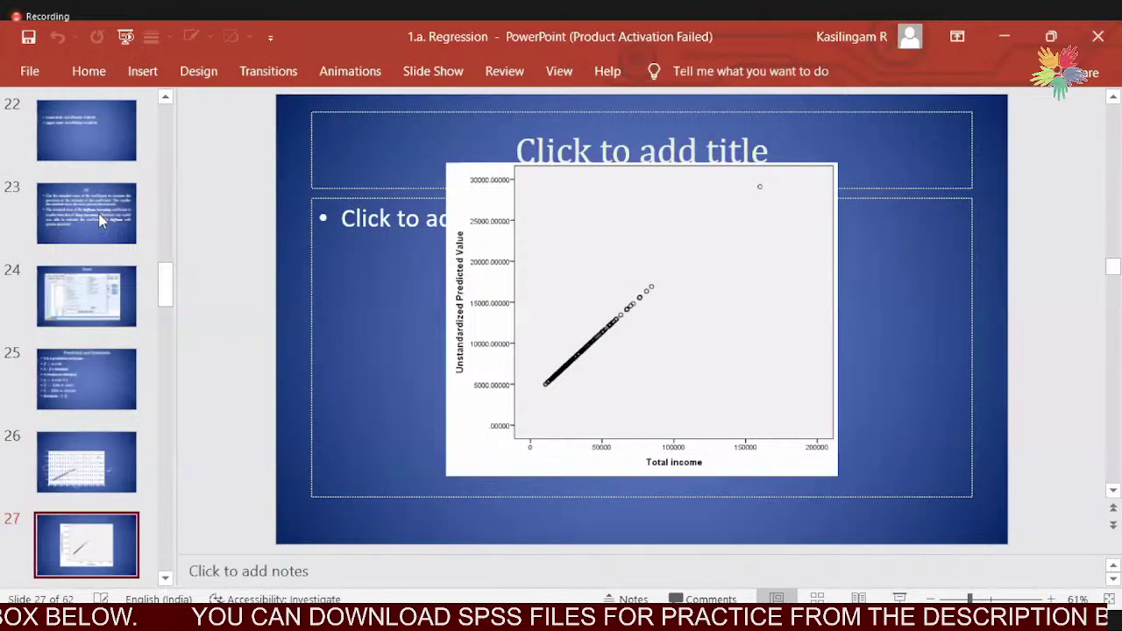
left_click_drag(162, 286, 164, 528)
scroll(169, 182, "down", 1)
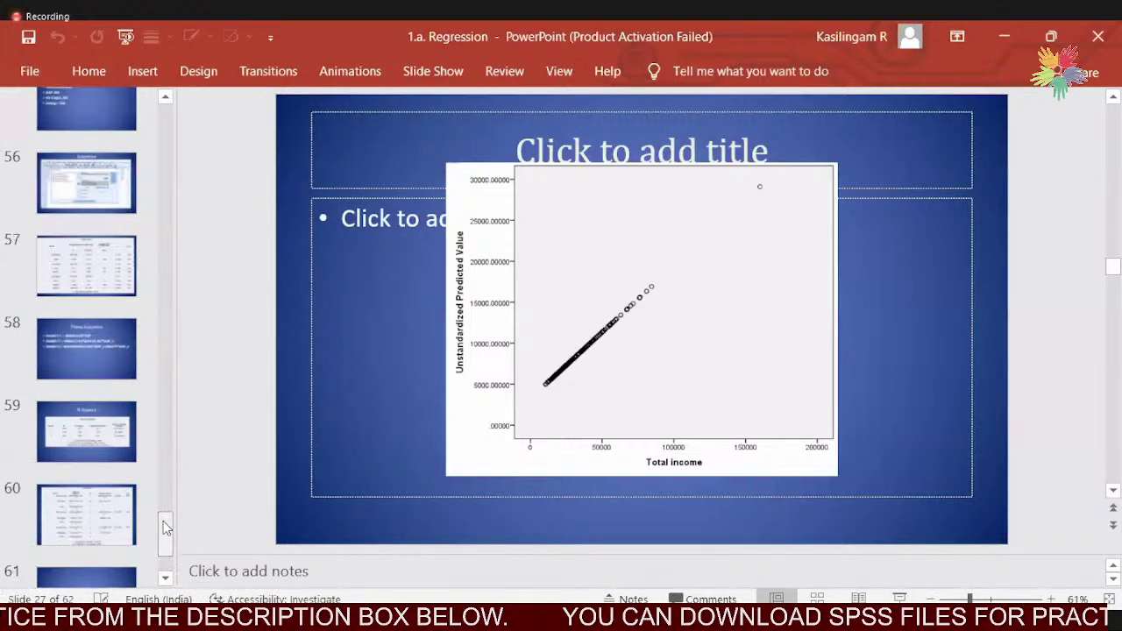